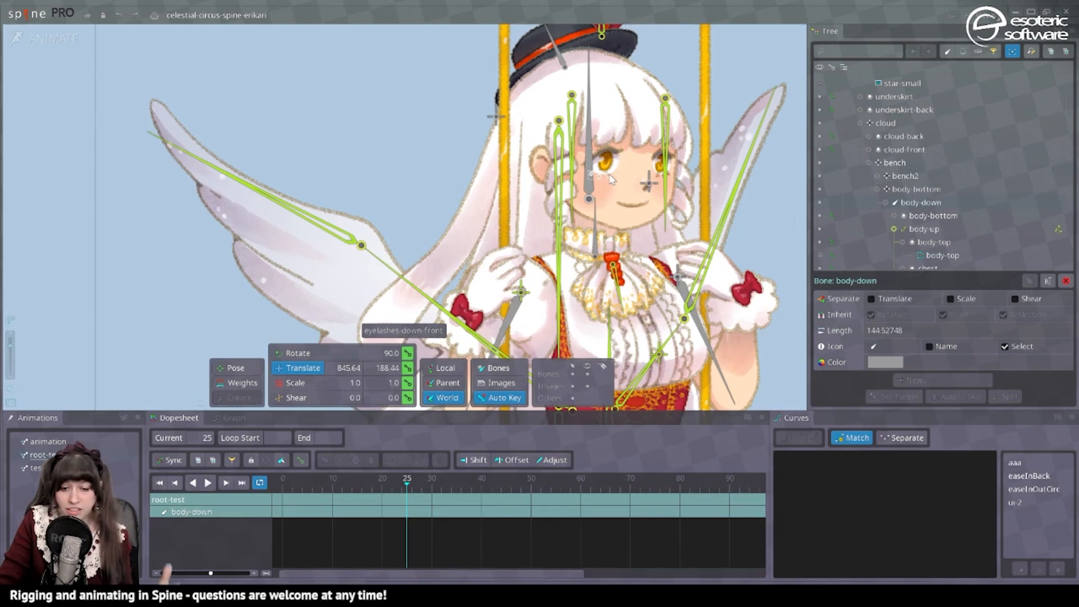
In setup mode, create a left skirt bone about 282 long under bench and a right one about 288 long under bench2.
key("ctrl+Tab")
left_click(411, 352)
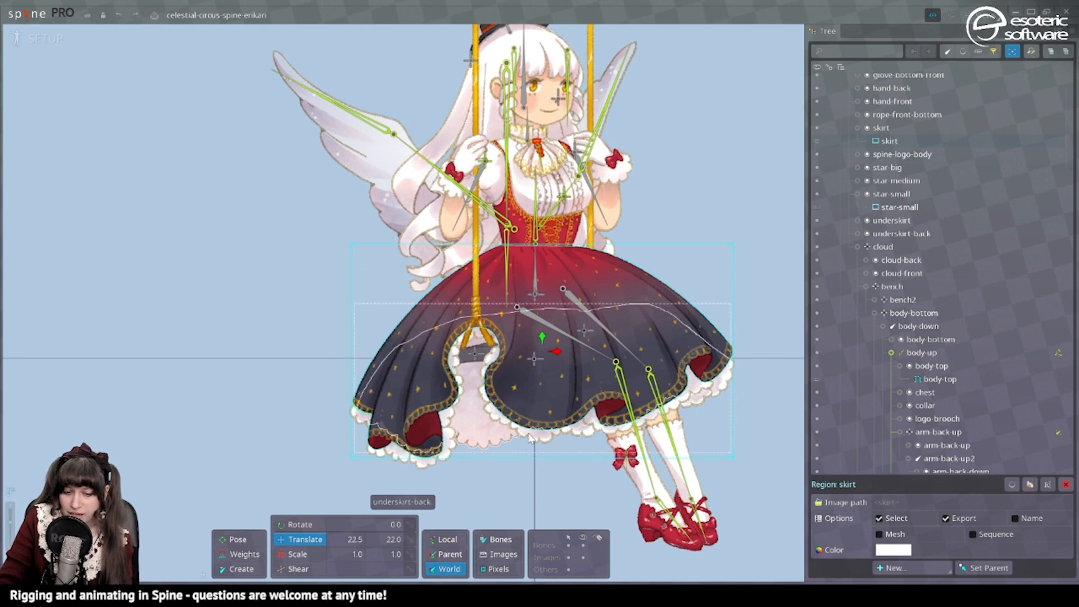
left_click(475, 354)
key("n")
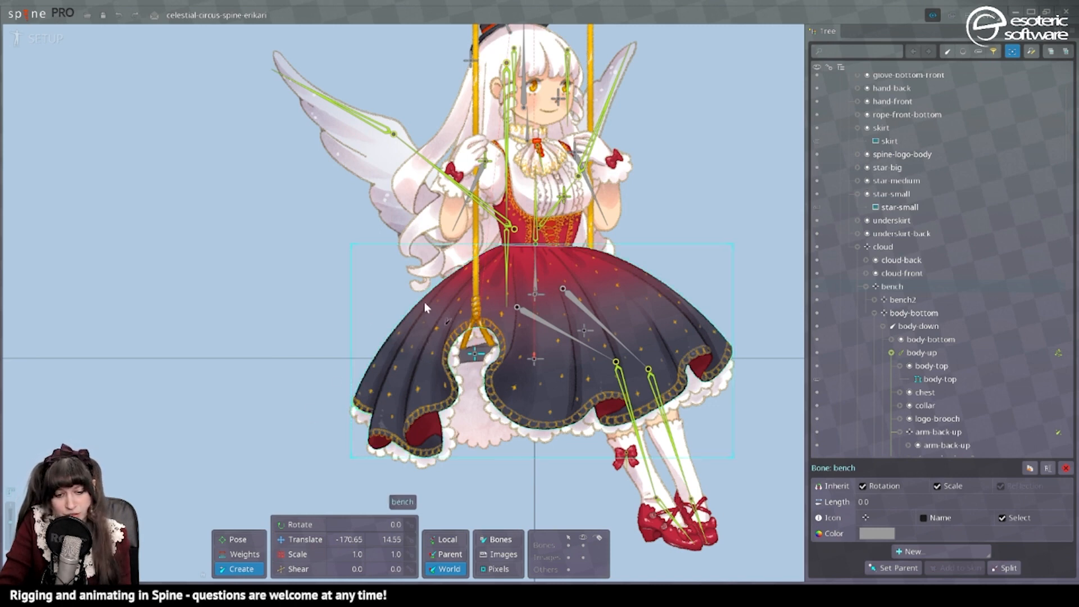
left_click_drag(423, 332, 397, 437)
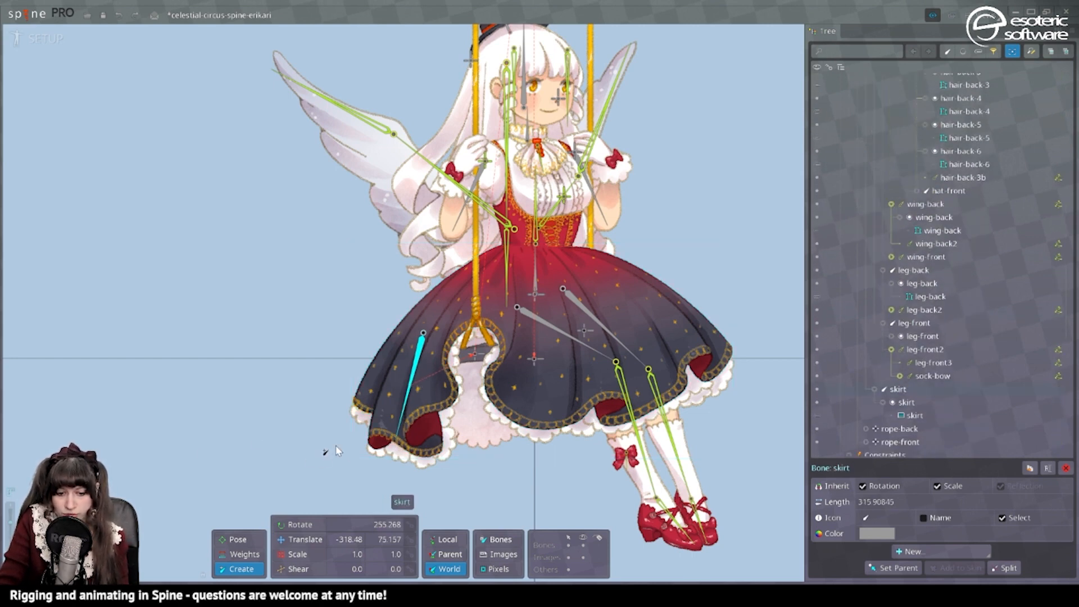
key("ctrl+z")
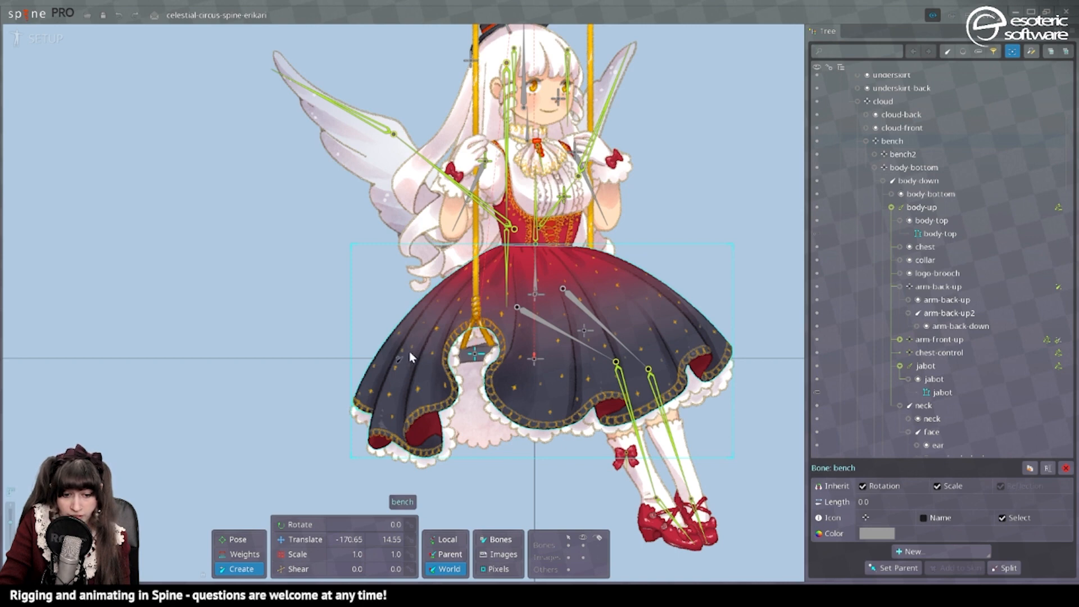
left_click_drag(416, 344, 392, 429)
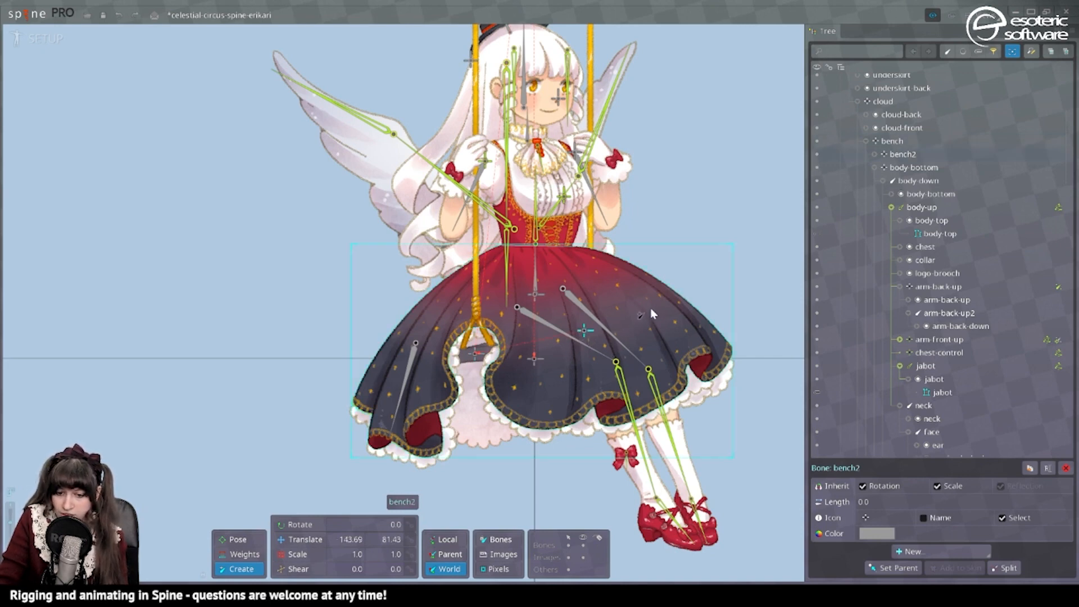
left_click_drag(651, 308, 697, 395)
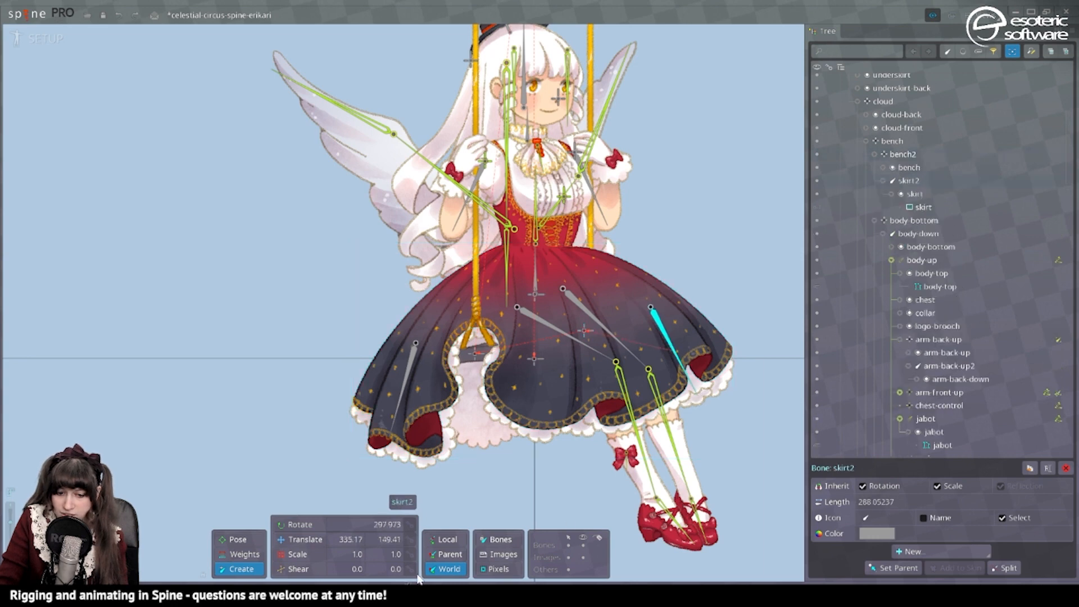
Create a zero-length child bone at the hem, at the tip of the left skirt bone.
left_click_drag(399, 445, 449, 378)
scroll(449, 378, "up", 1)
scroll(448, 370, "up", 1)
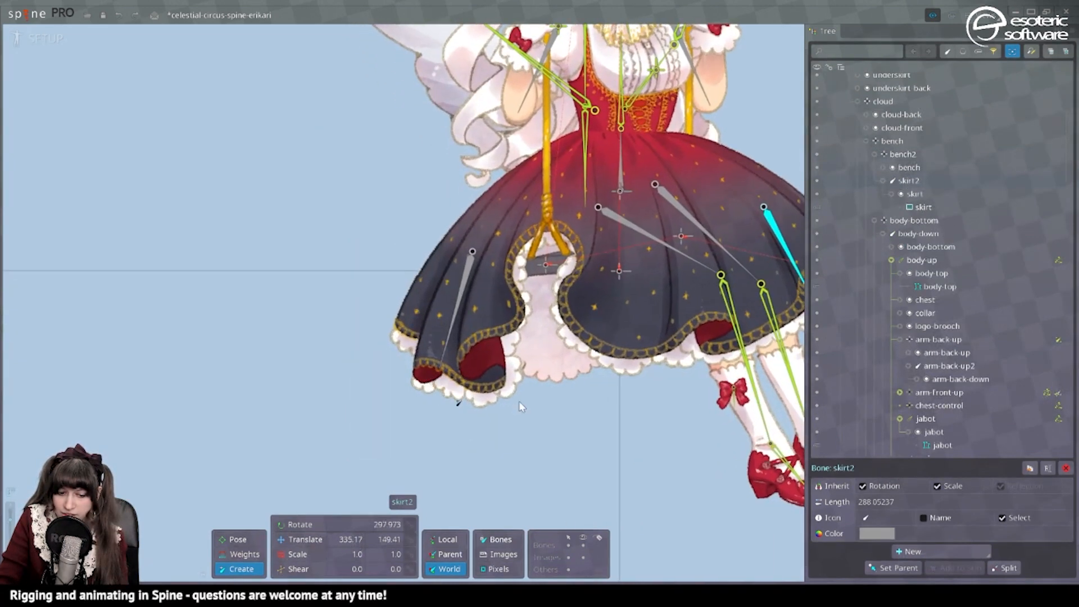
left_click(453, 338)
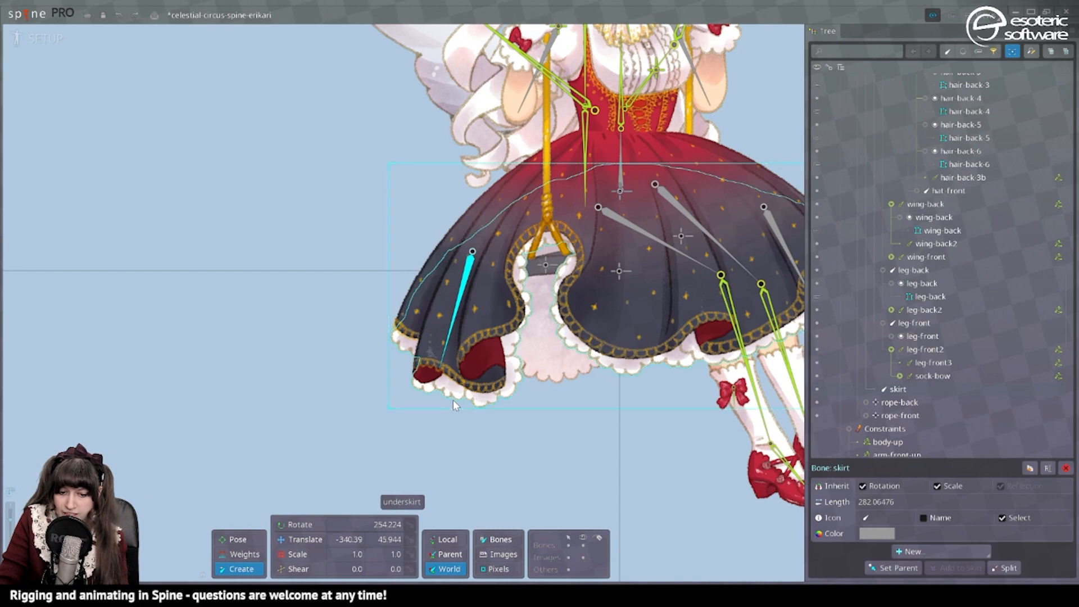
left_click(439, 374)
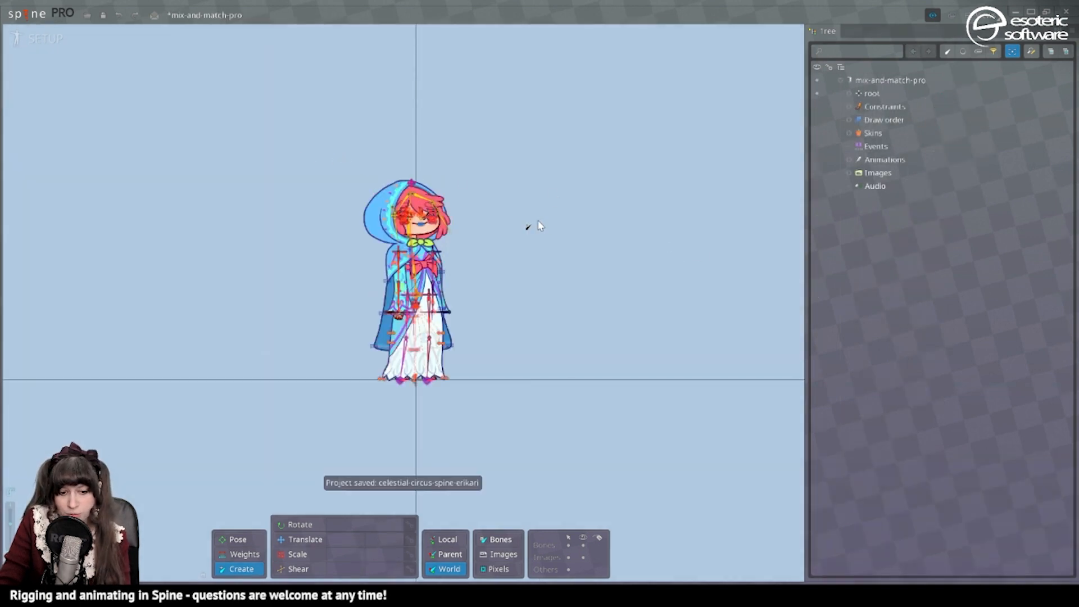
Examine the girl's skirt rig in the mix-and-match-pro project, trying the Translate tool on the skirt-control-back-down bone.
scroll(536, 227, "up", 5)
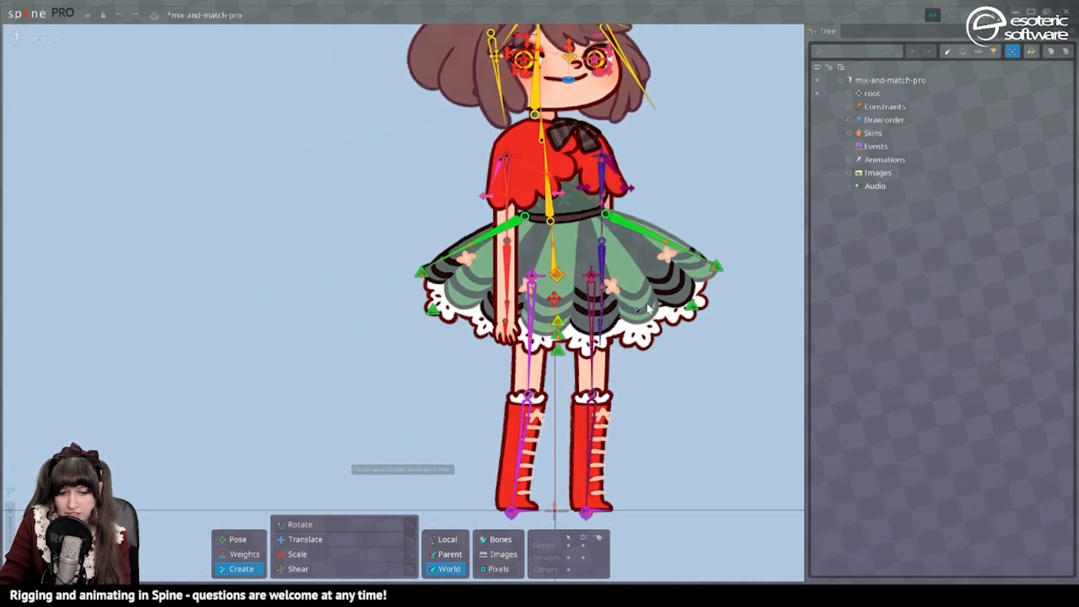
left_click_drag(696, 337, 634, 349)
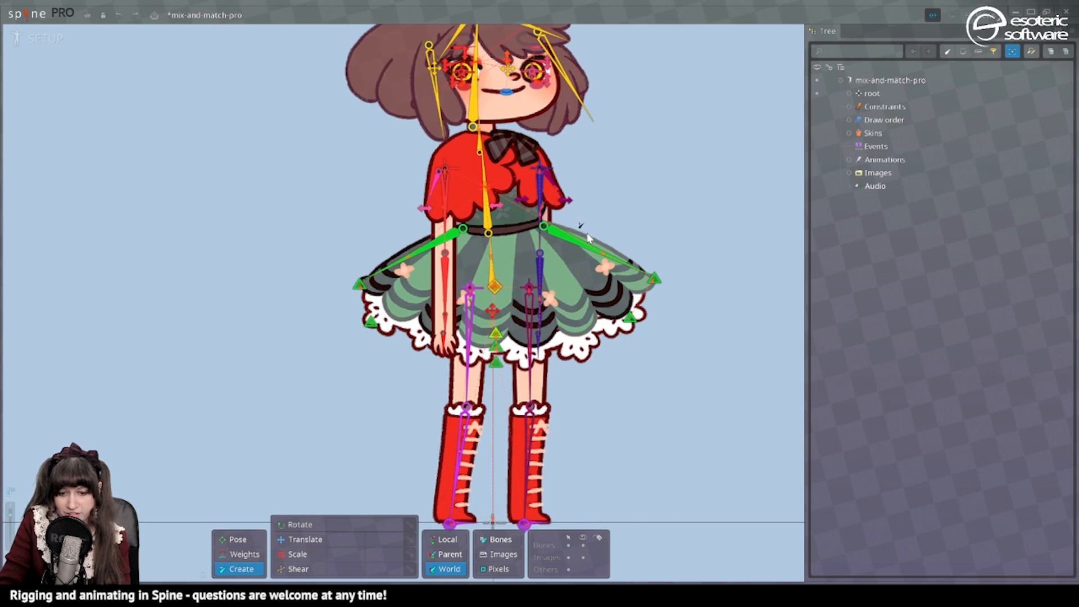
left_click(630, 319)
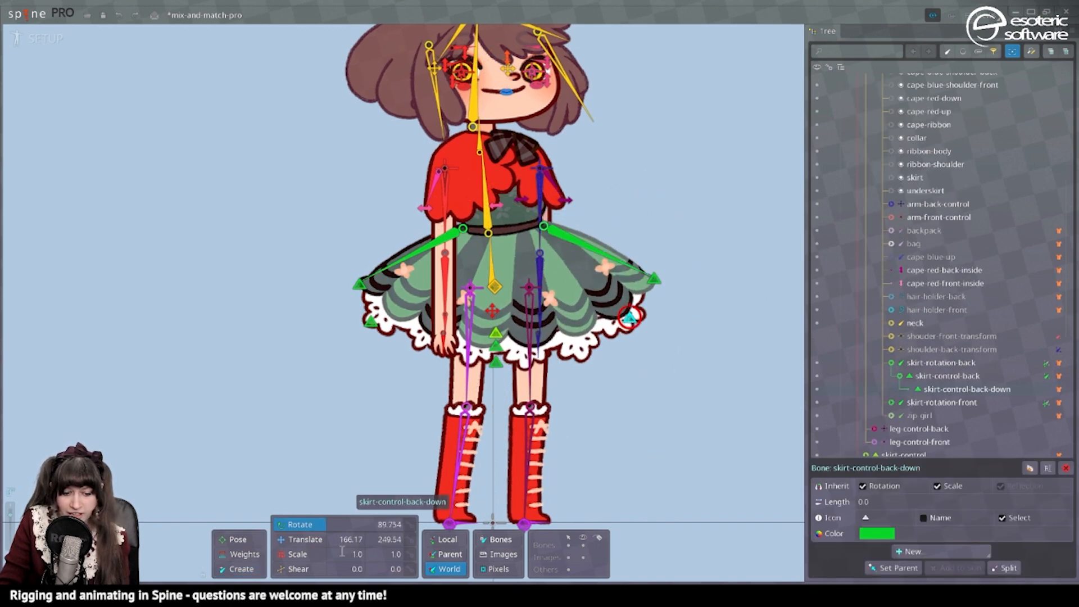
left_click(304, 539)
left_click_drag(679, 321, 641, 319)
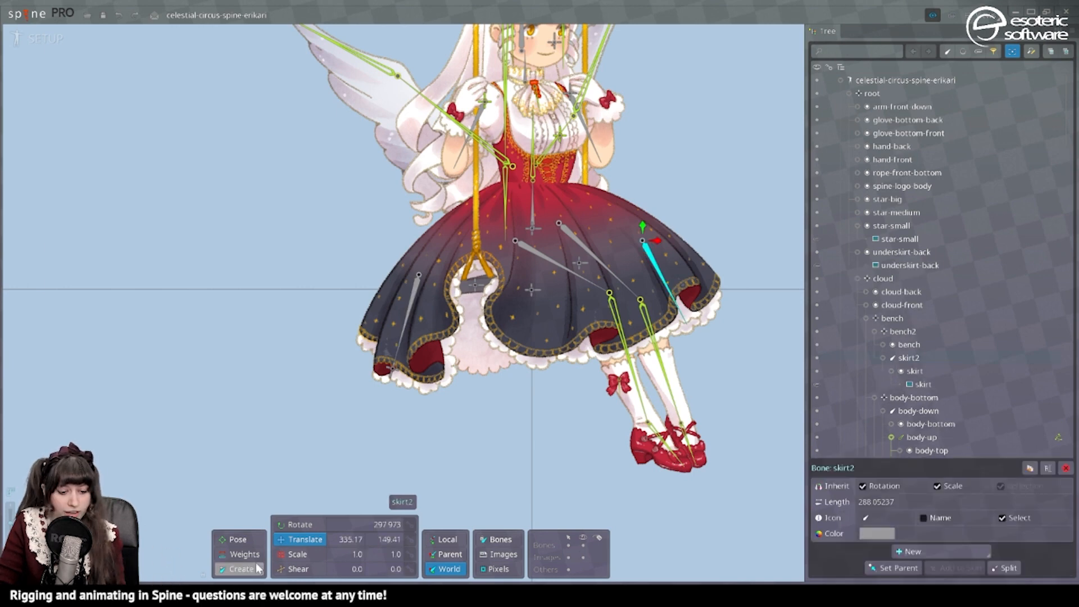
Create a zero-length child bone at the tip of the skirt2 bone, on the right side of the hem.
left_click(258, 569)
scroll(730, 368, "up", 2)
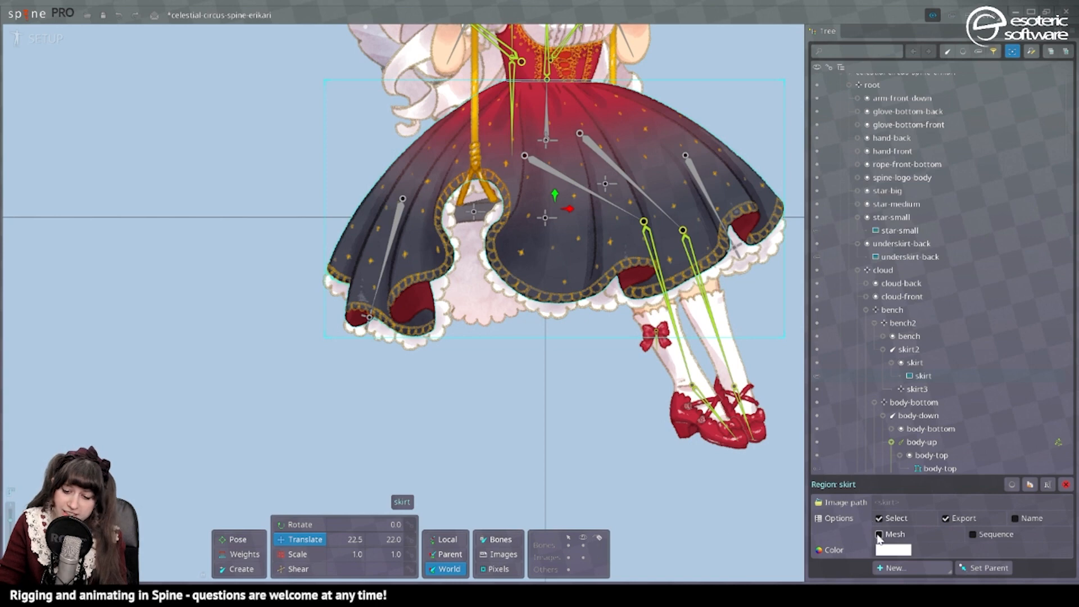
Convert the skirt image to a mesh and trace its outline with detail 20, concavity 50, refinement 50 and alpha threshold 8.
left_click(879, 535)
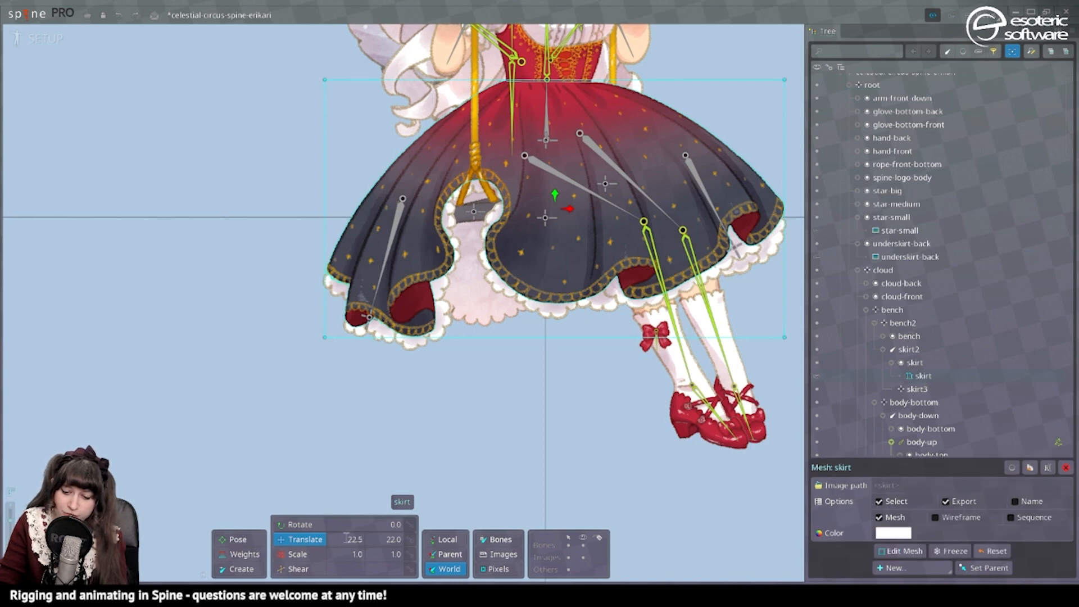
left_click(901, 551)
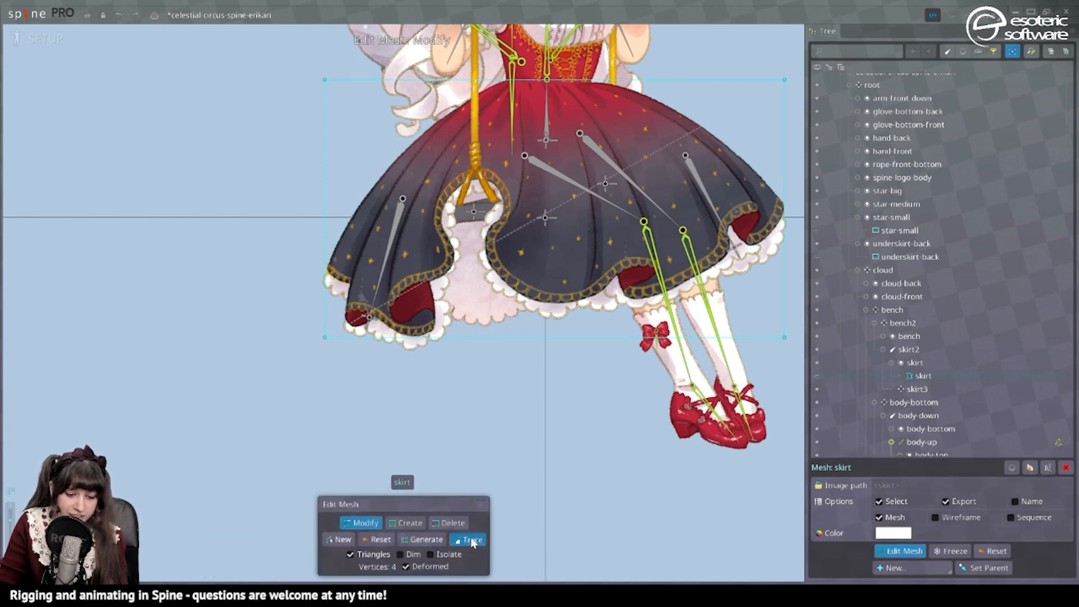
left_click(468, 542)
left_click_drag(434, 387, 518, 407)
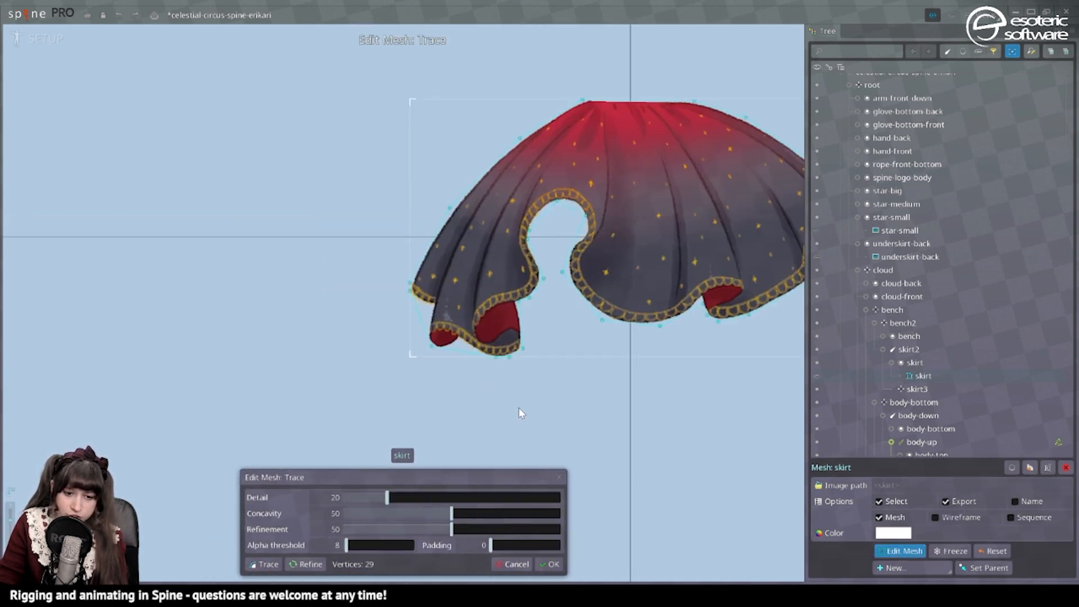
left_click_drag(483, 353, 459, 362)
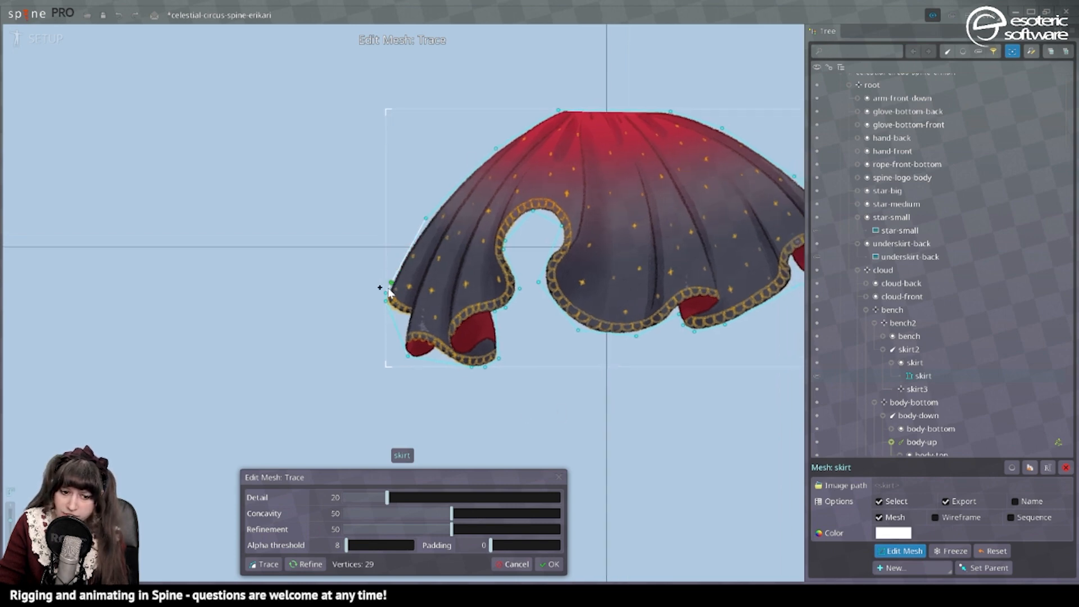
left_click_drag(646, 209, 490, 223)
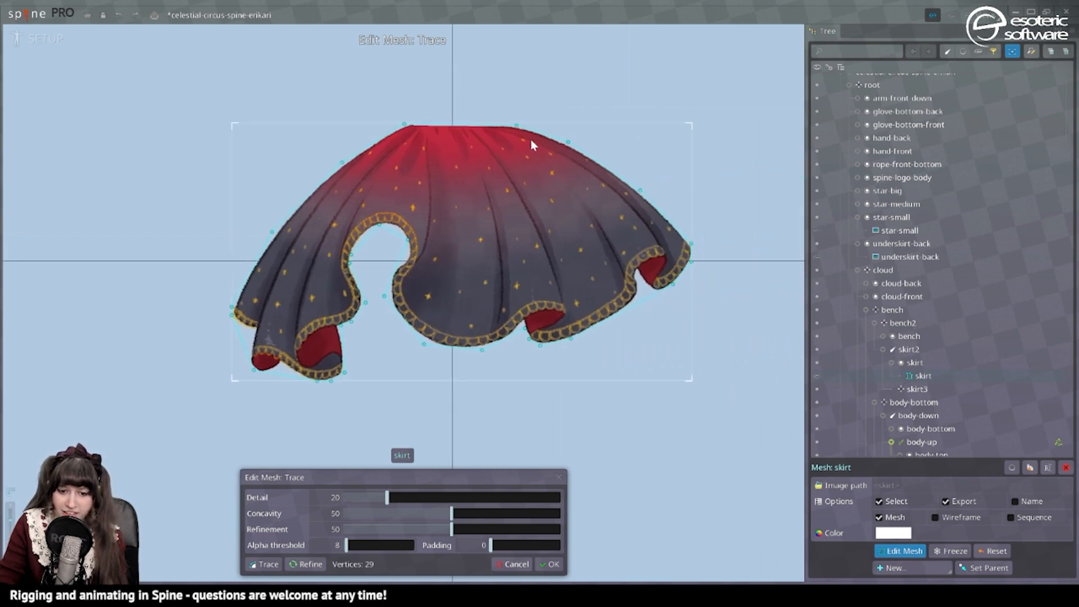
left_click_drag(657, 311, 899, 259)
left_click_drag(695, 307, 577, 313)
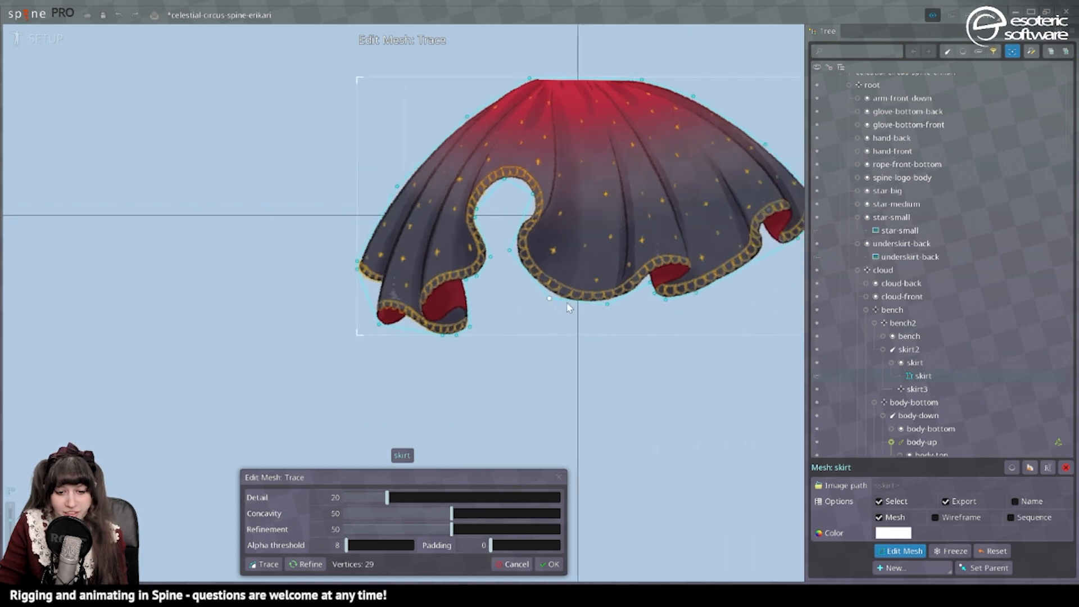
left_click(552, 566)
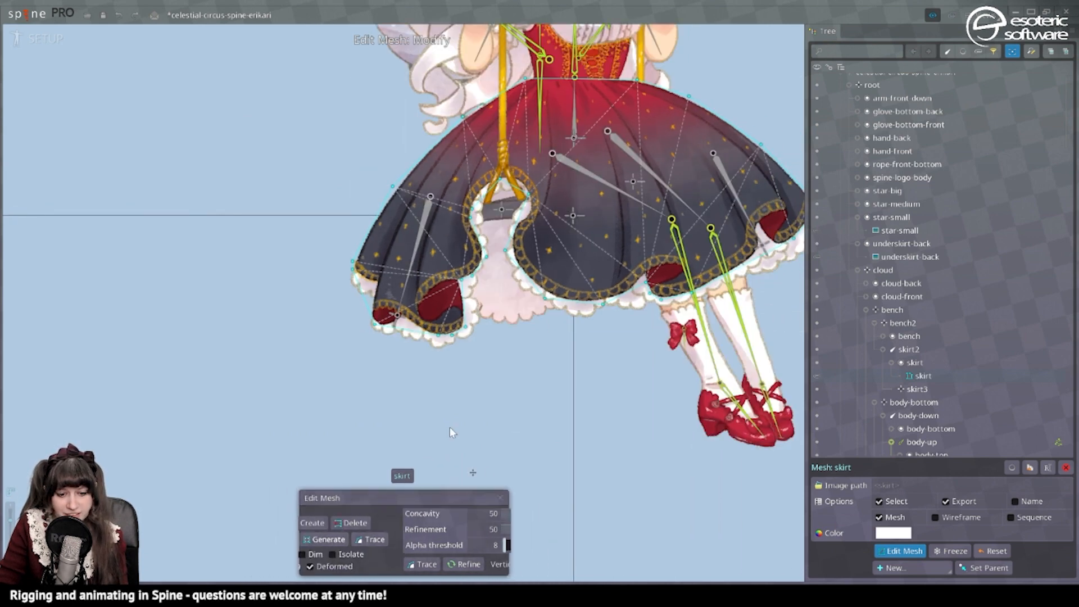
Add a row of interior vertices across the middle of the skirt mesh, from the right fold towards the front opening.
scroll(394, 402, "up", 4)
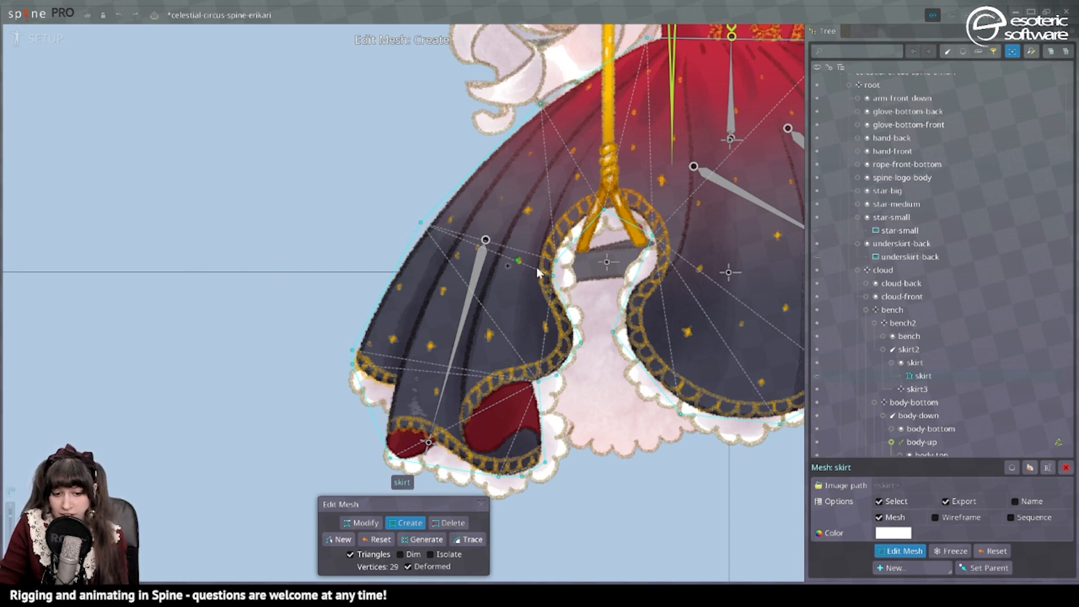
left_click_drag(601, 277, 245, 282)
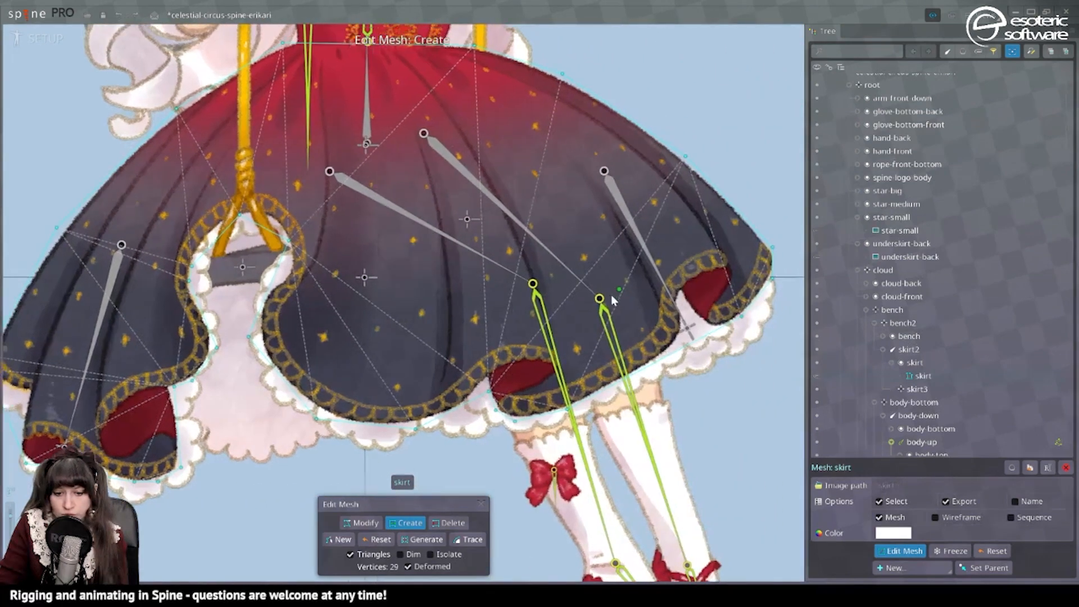
scroll(613, 301, "down", 2)
left_click_drag(390, 262, 610, 259)
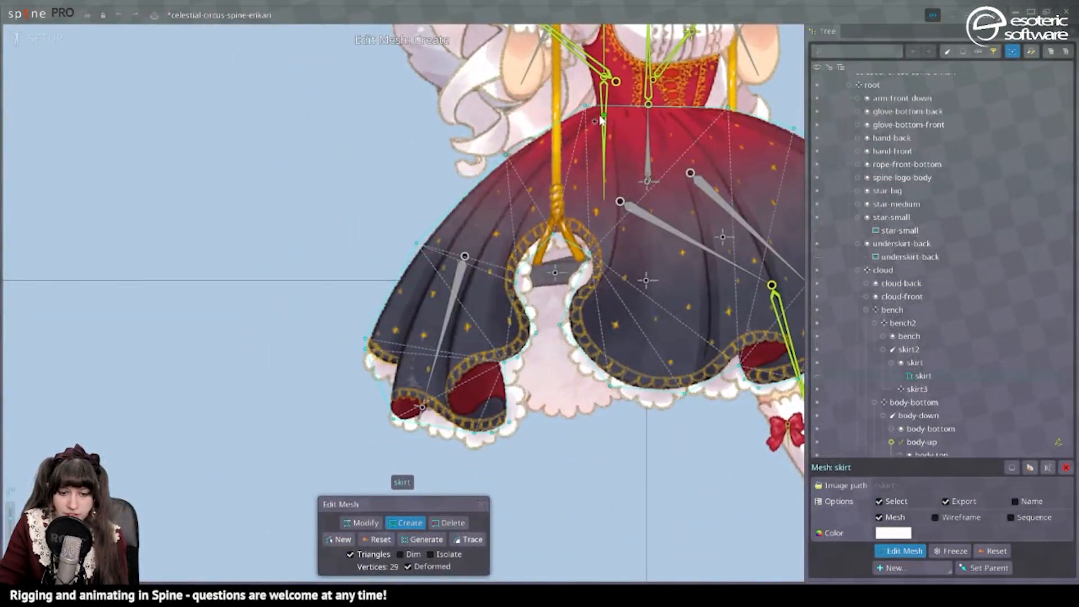
left_click_drag(759, 251, 615, 272)
left_click_drag(792, 241, 736, 249)
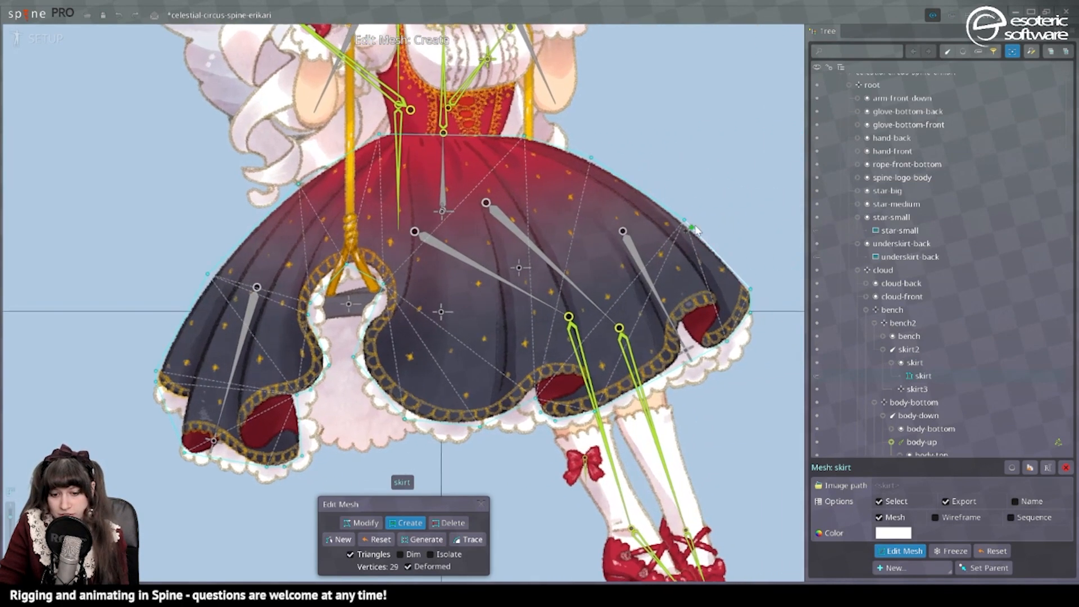
scroll(655, 284, "up", 2)
left_click_drag(610, 270, 600, 258)
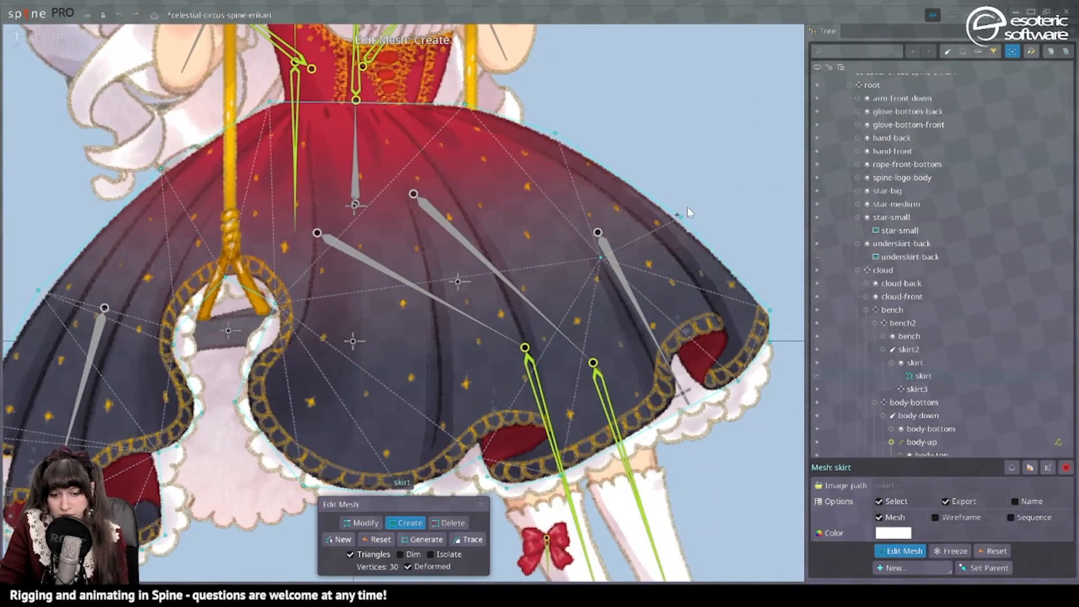
left_click(490, 273)
left_click_drag(536, 291, 680, 263)
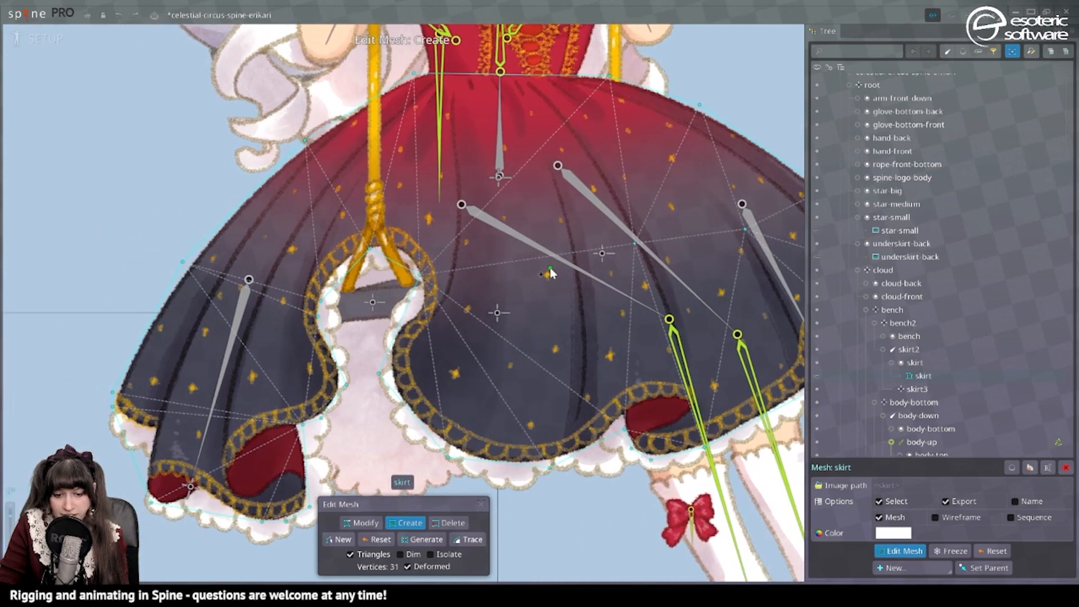
left_click(572, 255)
left_click(460, 249)
Add outline and interior vertices around the bone in the left part of the skirt mesh.
left_click_drag(306, 238, 605, 163)
left_click(449, 204)
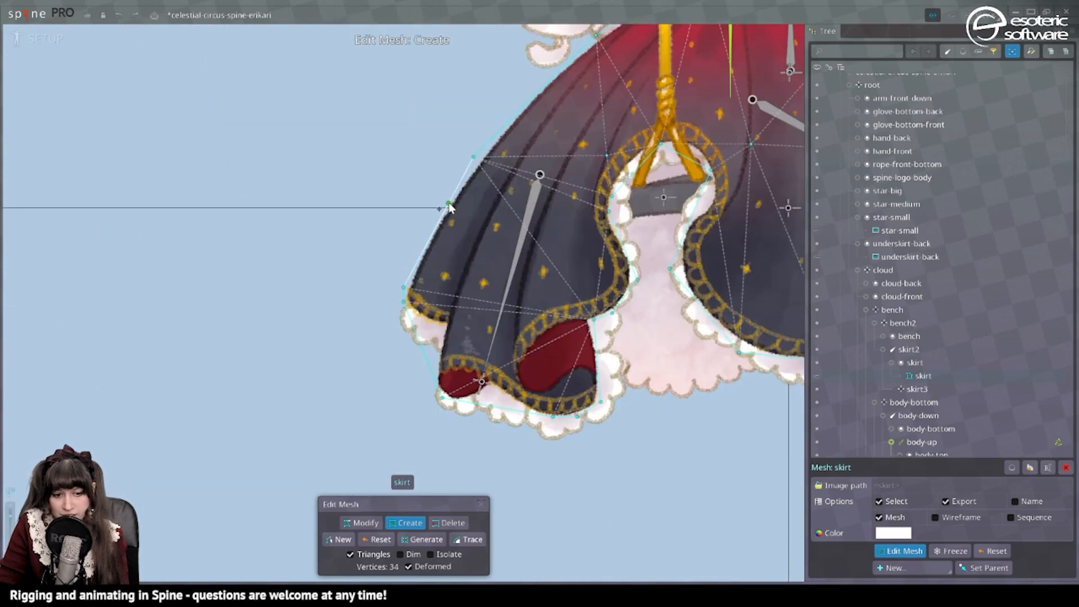
left_click(489, 213)
left_click(522, 288)
left_click(422, 252)
left_click(464, 267)
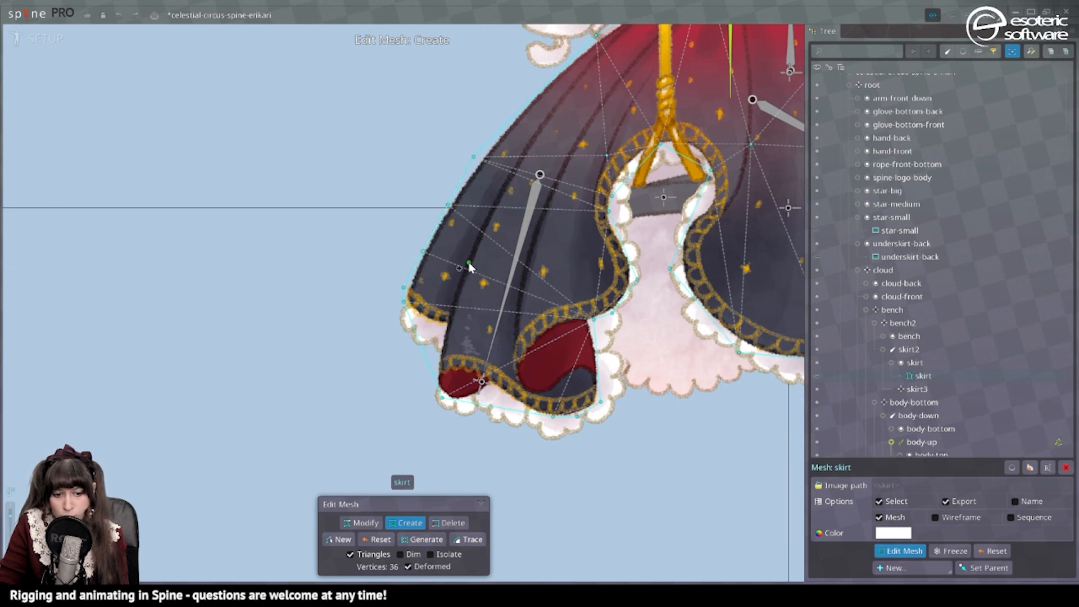
left_click(540, 216)
left_click(609, 236)
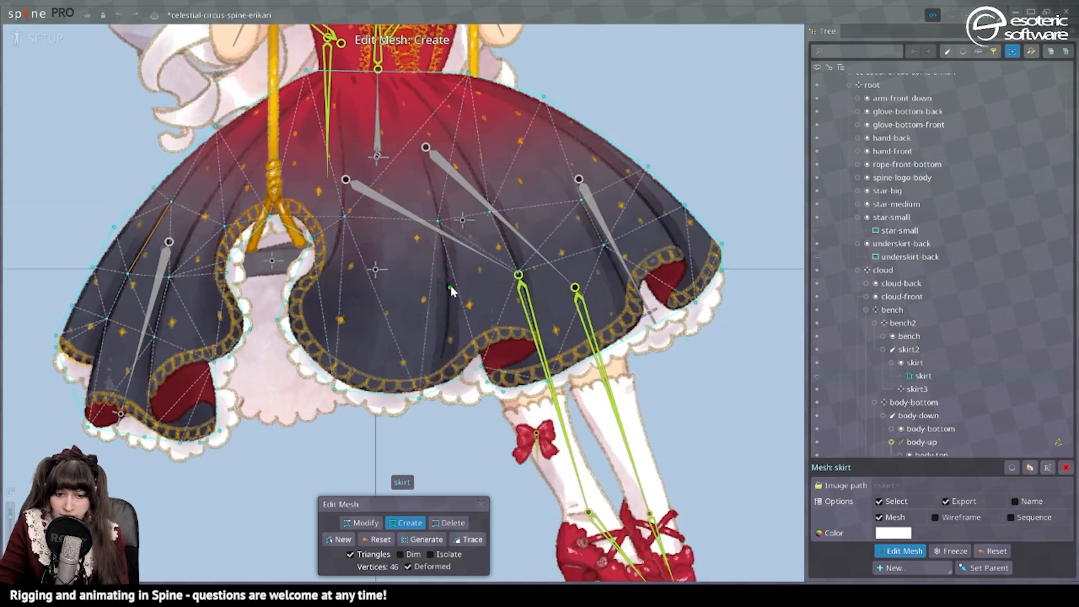
Refine the skirt mesh's front panel with more interior vertices and undo the last vertex added in its upper part.
scroll(666, 269, "up", 3)
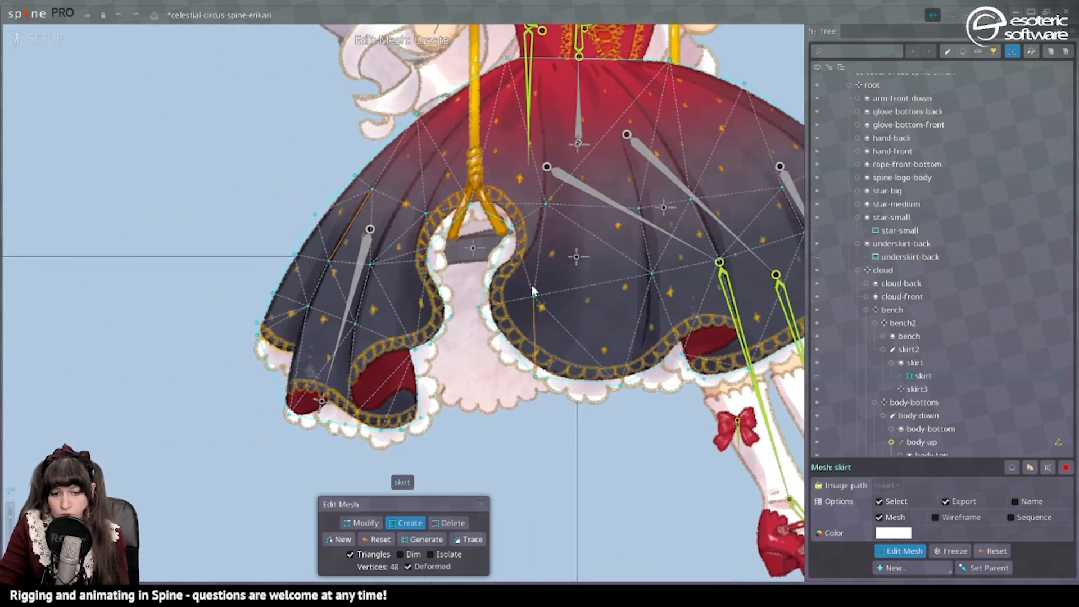
scroll(523, 272, "down", 2)
left_click_drag(522, 273, 609, 280)
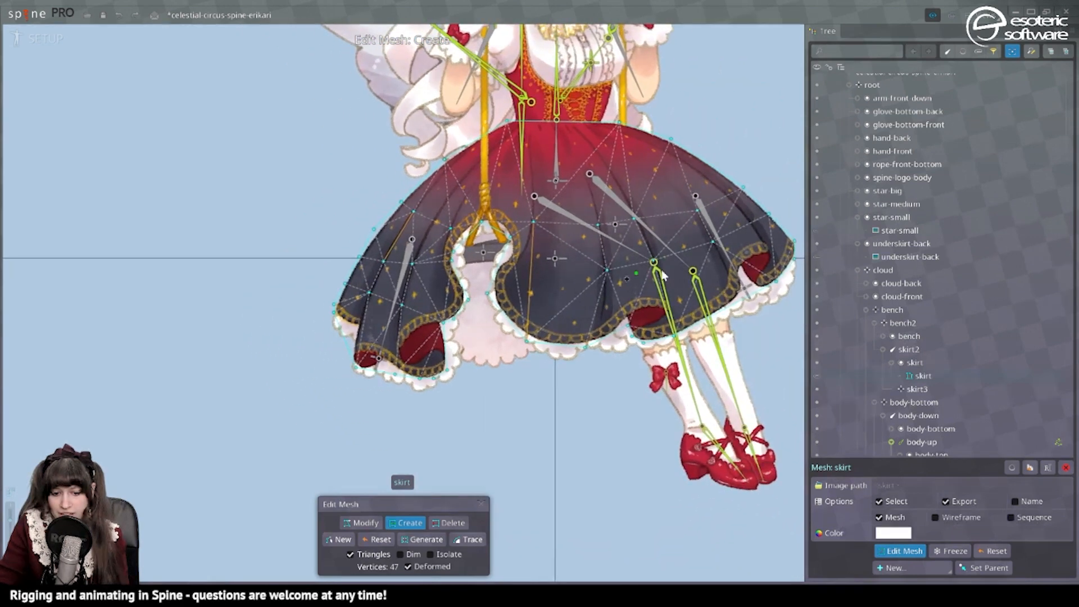
left_click_drag(537, 270, 513, 259)
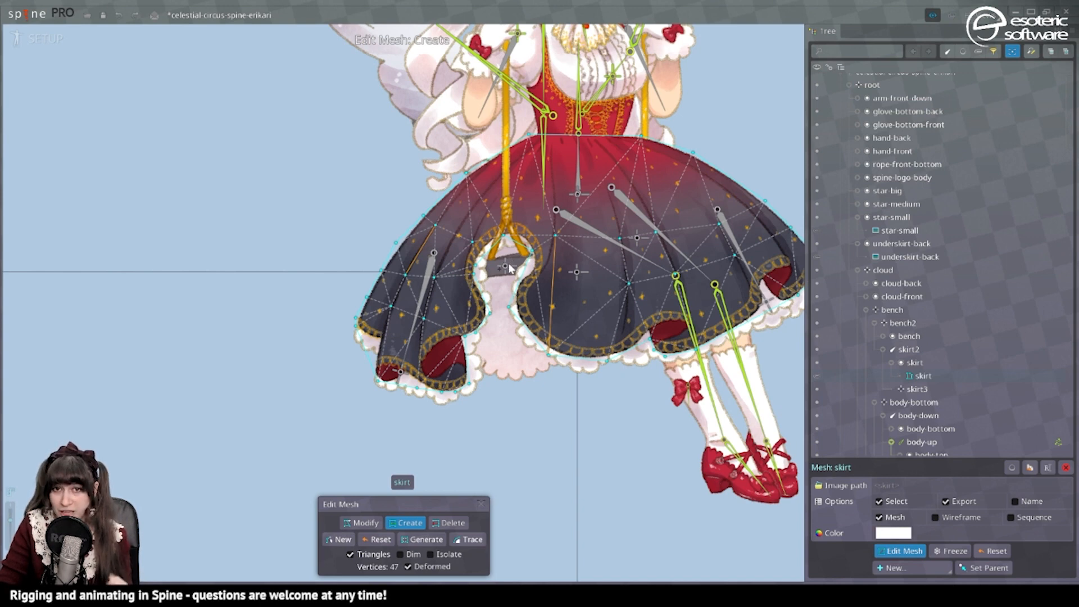
scroll(601, 298, "up", 1)
left_click(591, 285)
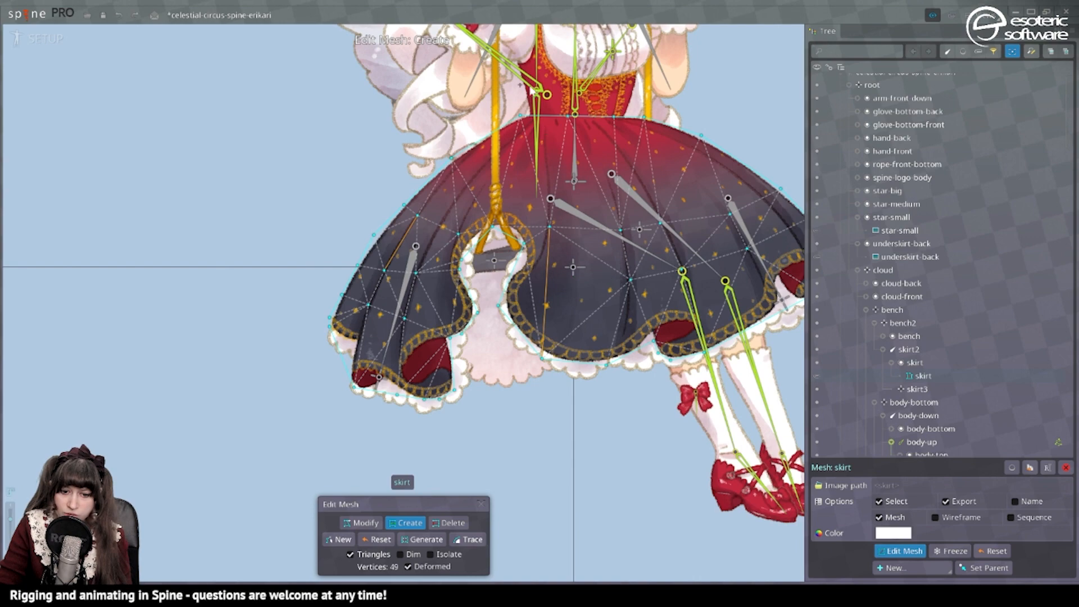
left_click(581, 178)
key("ctrl+z")
scroll(582, 190, "up", 3)
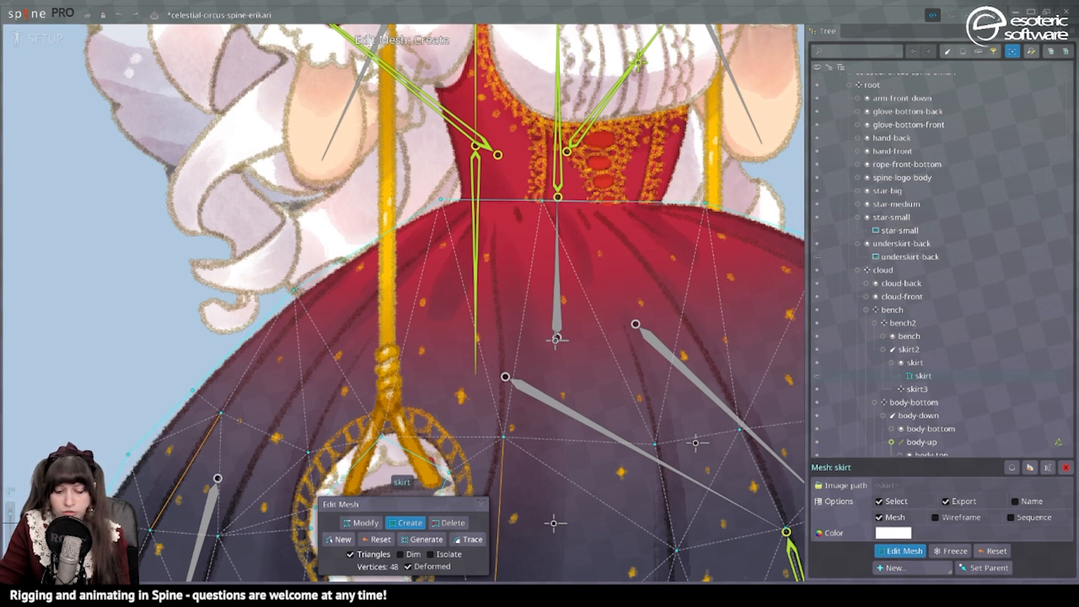
Finish editing the skirt mesh and choose the body-down, skirt and skirt2 bones to bind to it.
left_click(481, 504)
scroll(487, 383, "down", 3)
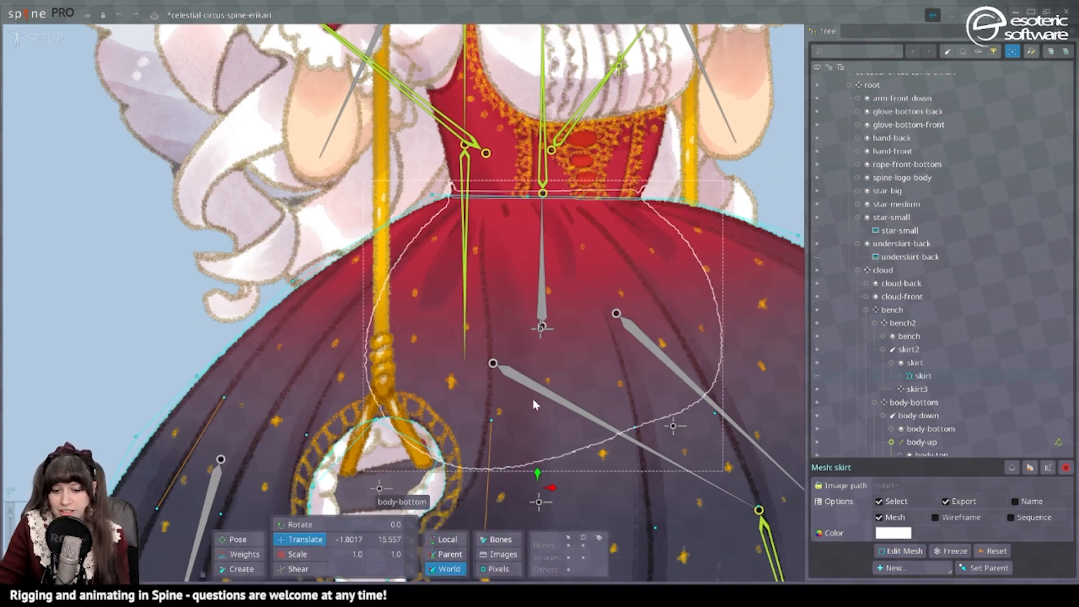
key("g")
scroll(522, 402, "down", 3)
left_click_drag(467, 380, 489, 352)
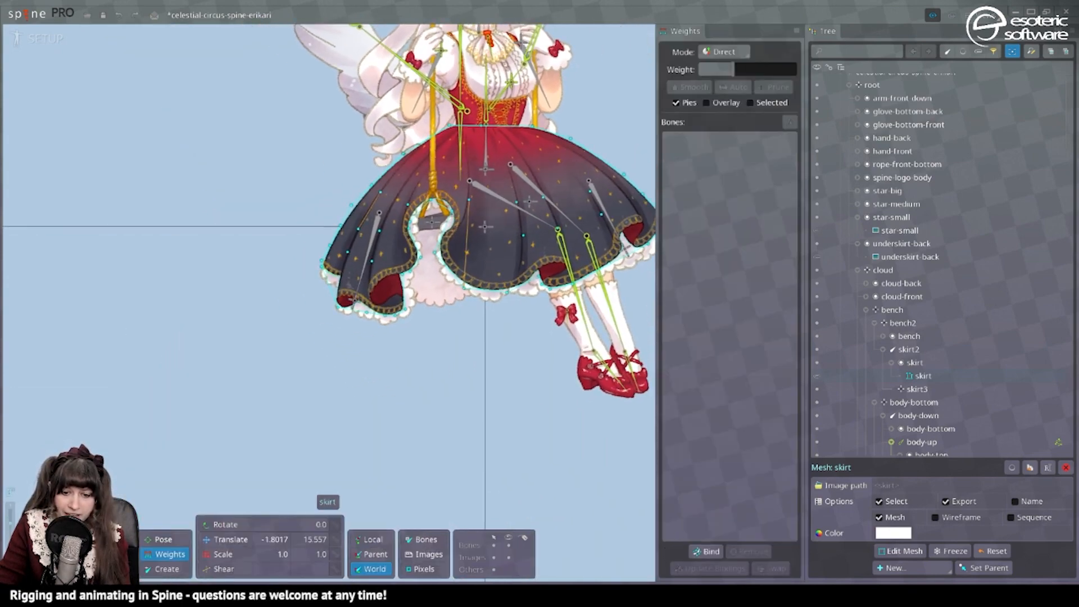
key("ctrl+b")
left_click_drag(473, 201, 461, 289)
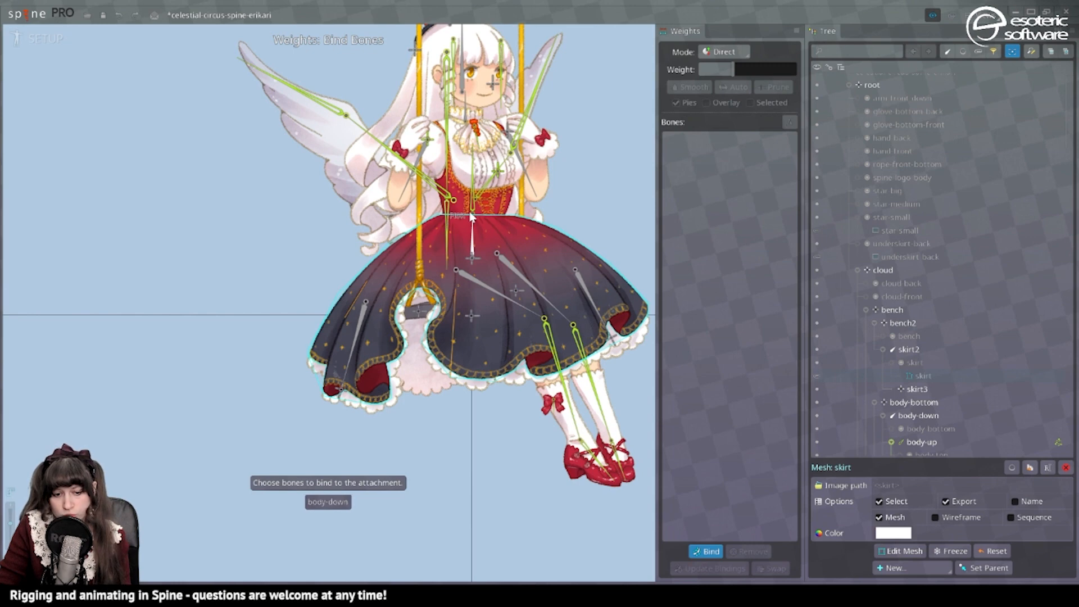
left_click(472, 230)
left_click_drag(280, 406, 335, 338)
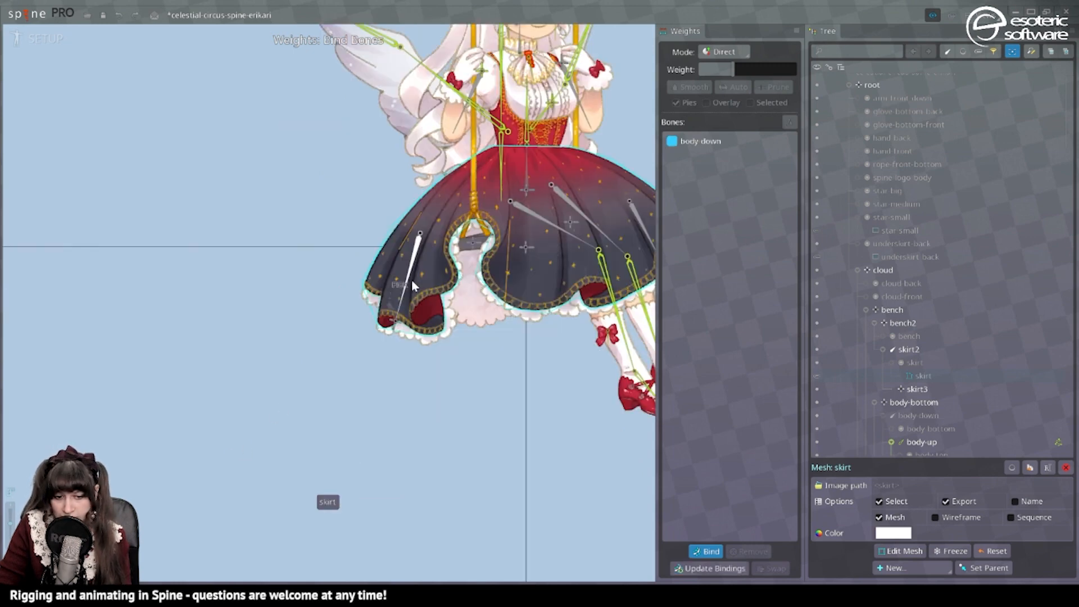
left_click(412, 279)
left_click_drag(418, 287, 284, 300)
left_click(511, 258)
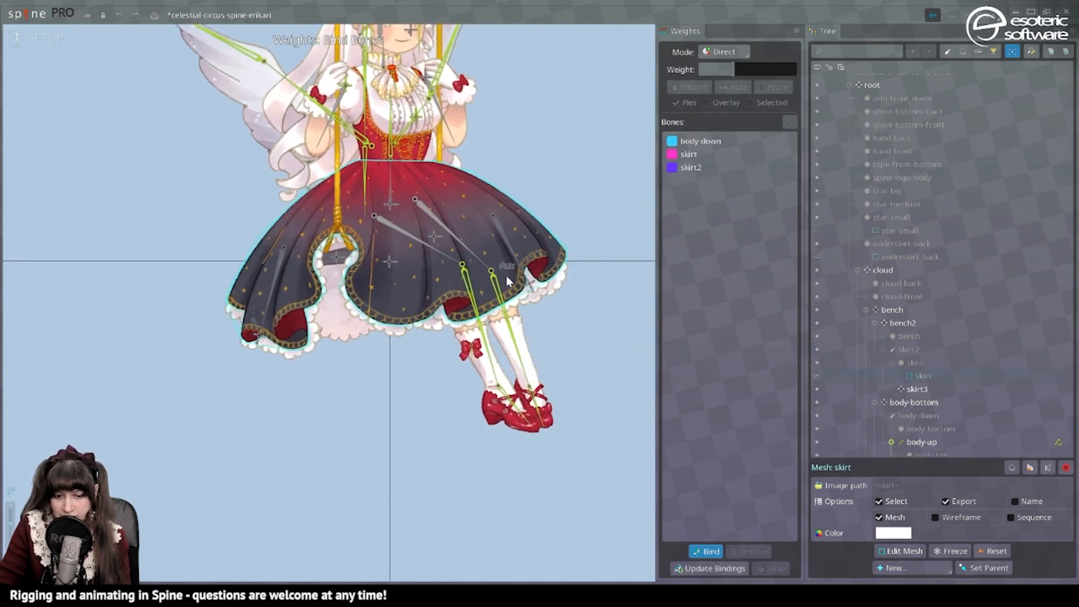
Add the bench bone to the skirt mesh's bound bones and apply the binding with automatic weights.
left_click_drag(436, 340, 547, 327)
scroll(421, 262, "up", 3)
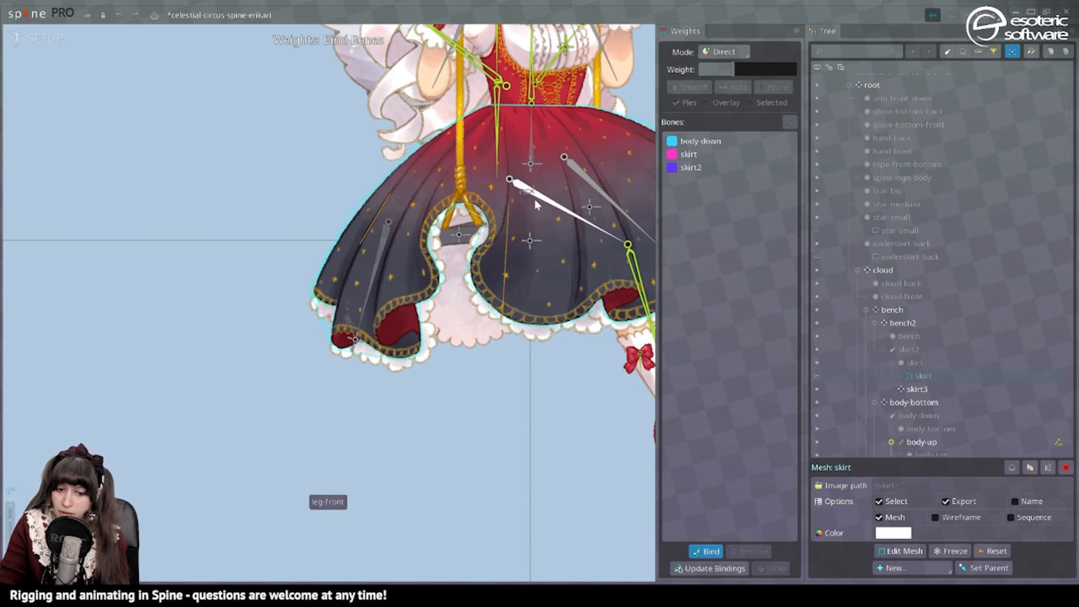
left_click(456, 239)
scroll(456, 239, "down", 2)
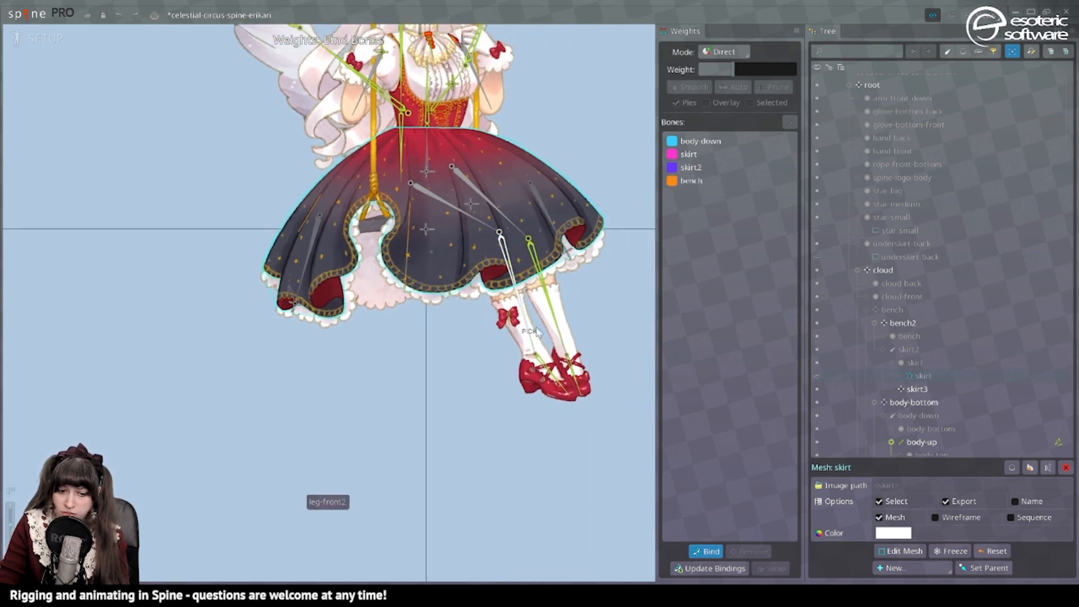
left_click_drag(423, 333, 507, 333)
key("Escape")
left_click_drag(464, 303, 433, 279)
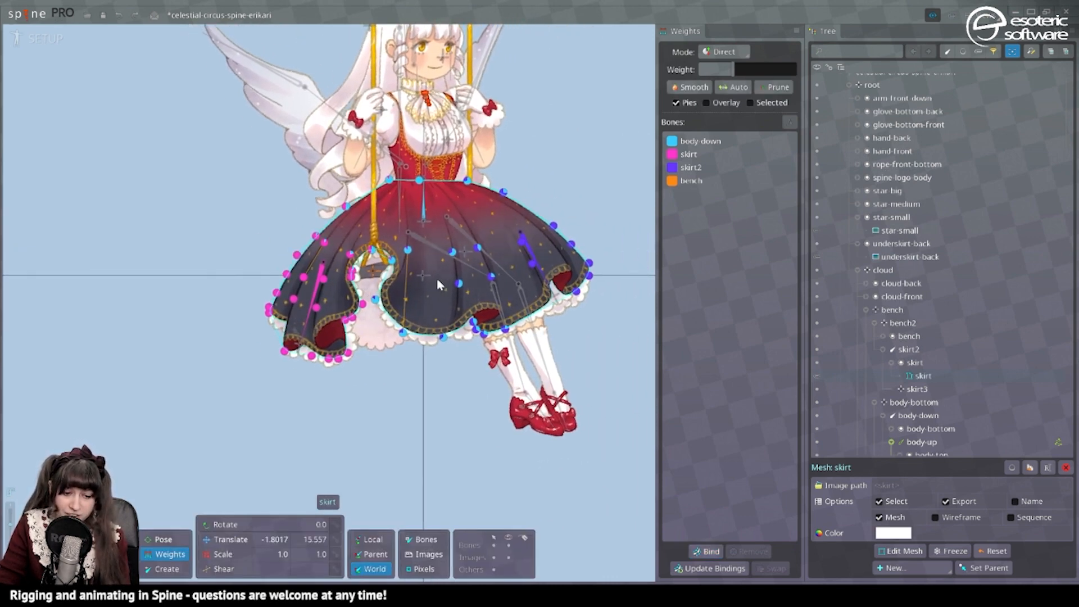
scroll(372, 273, "up", 3)
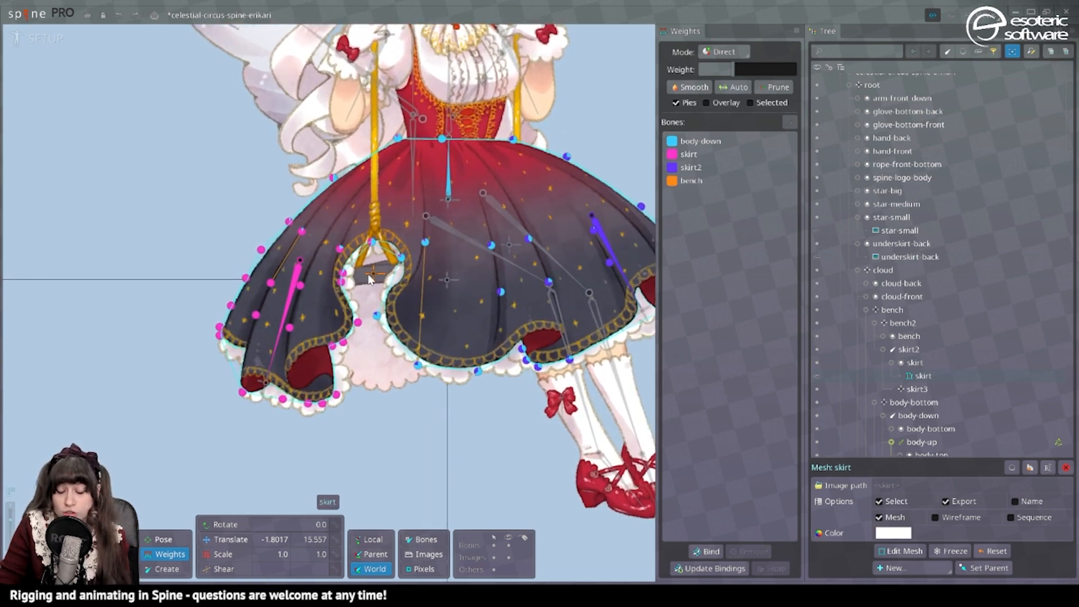
scroll(465, 291, "down", 2)
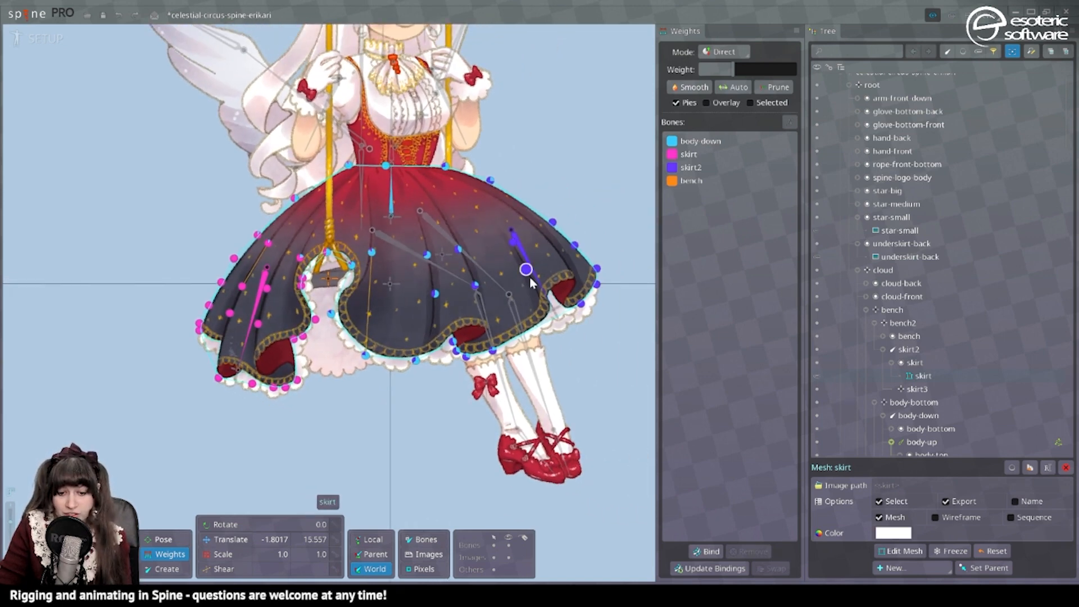
Select both skirt side bones and key a strong rotation on them at frame 0 in Animate mode.
left_click_drag(497, 212, 652, 143)
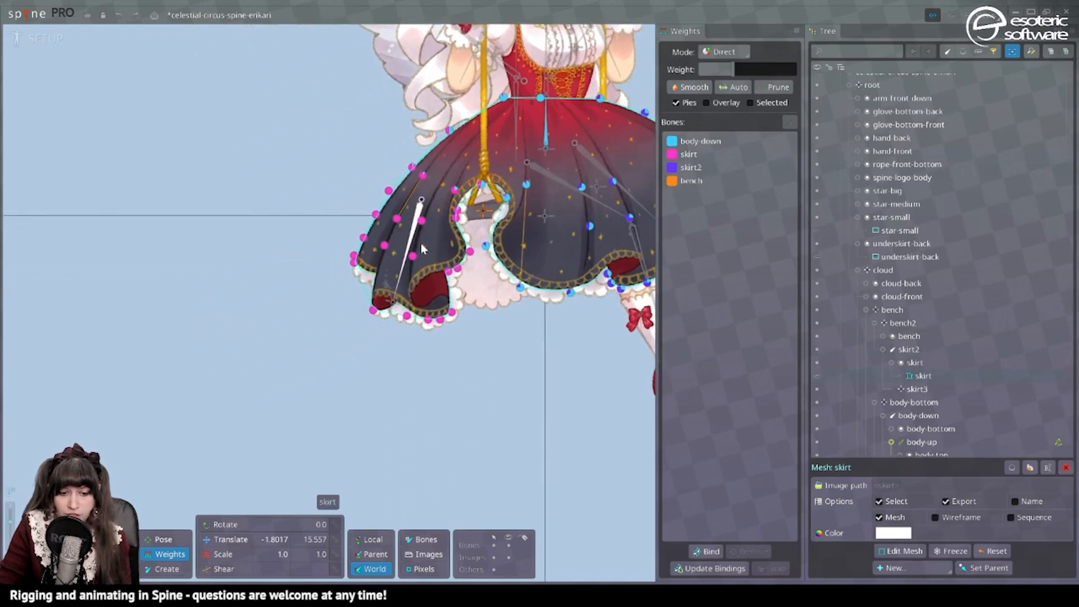
left_click_drag(517, 247, 472, 265)
key("ctrl+Tab")
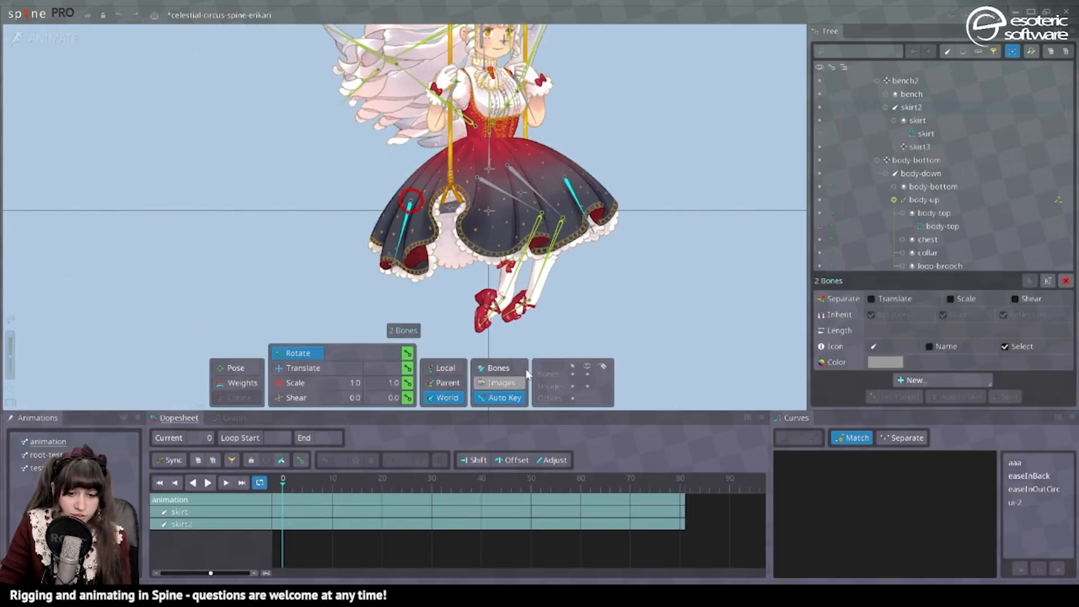
left_click_drag(677, 303, 538, 446)
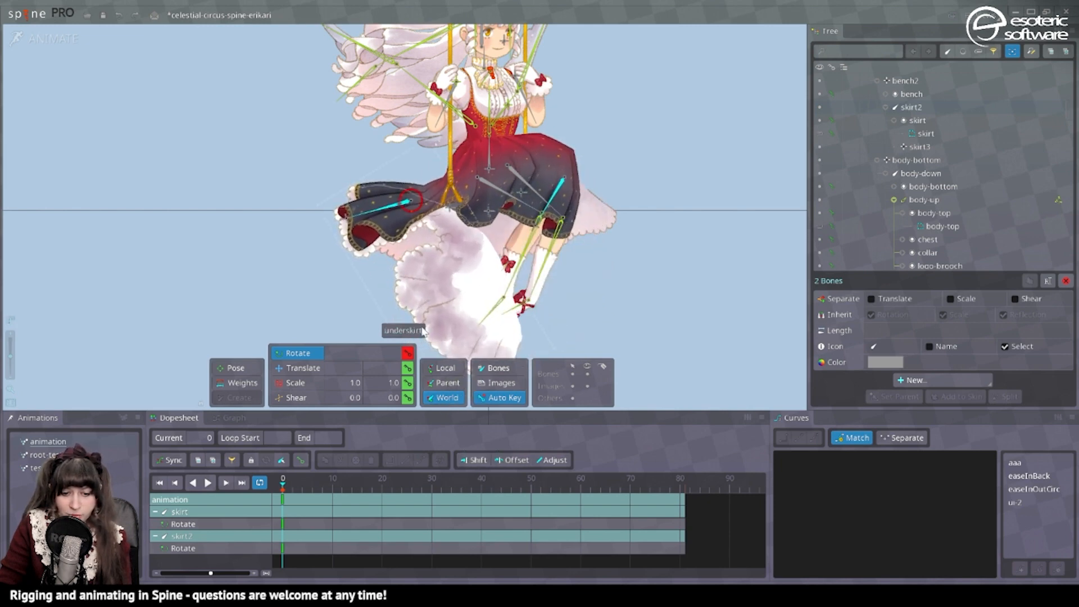
Key the same skirt bone rotation at frame 81 and rotate both bones the opposite way around frame 40.
left_click_drag(423, 331, 430, 270)
left_click(458, 238)
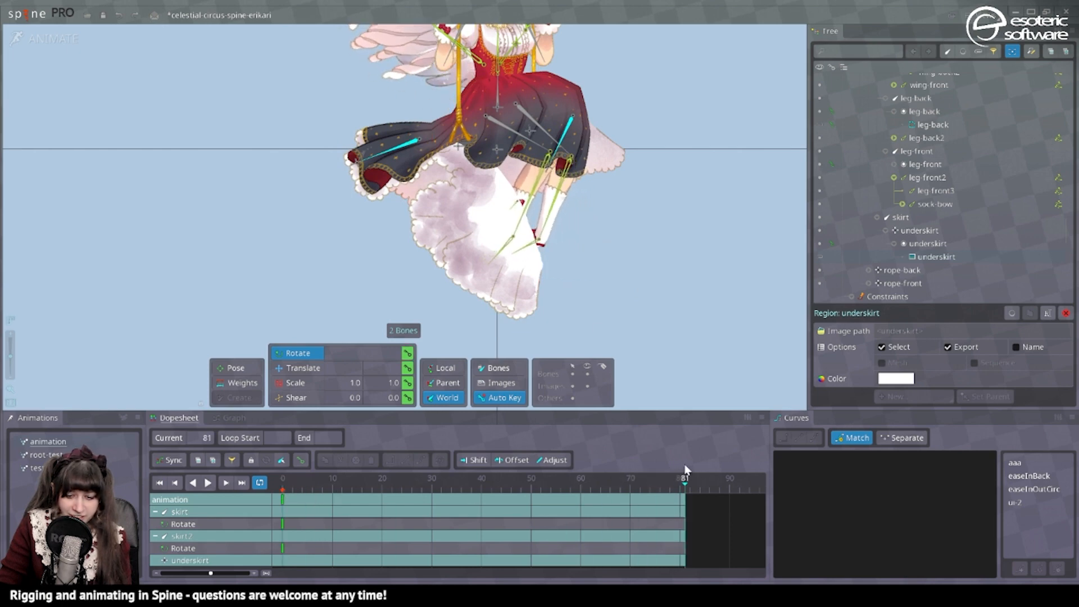
left_click(481, 481)
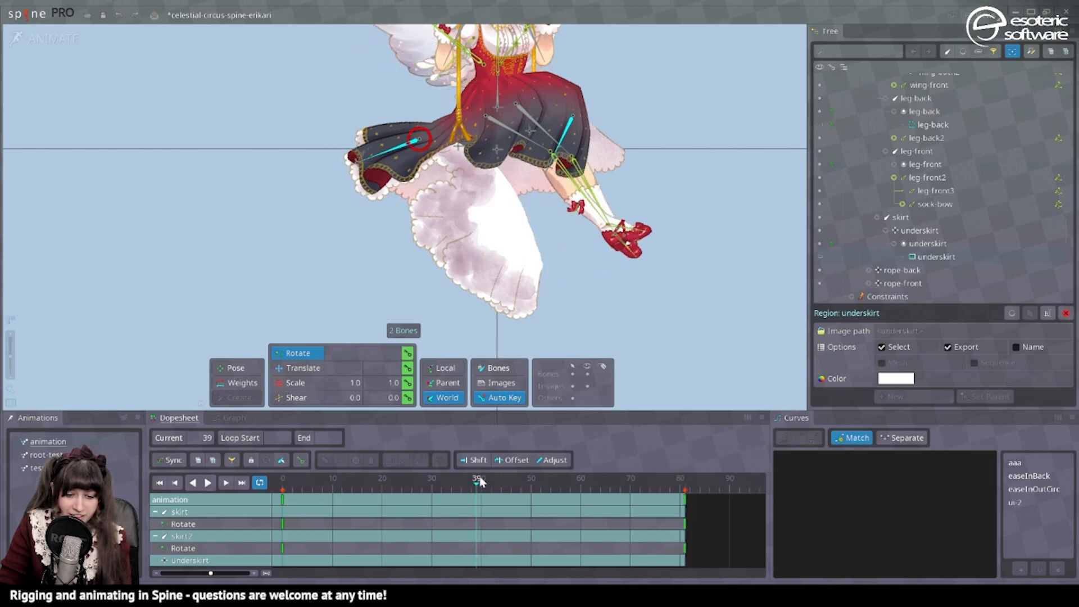
left_click_drag(326, 306, 666, 322)
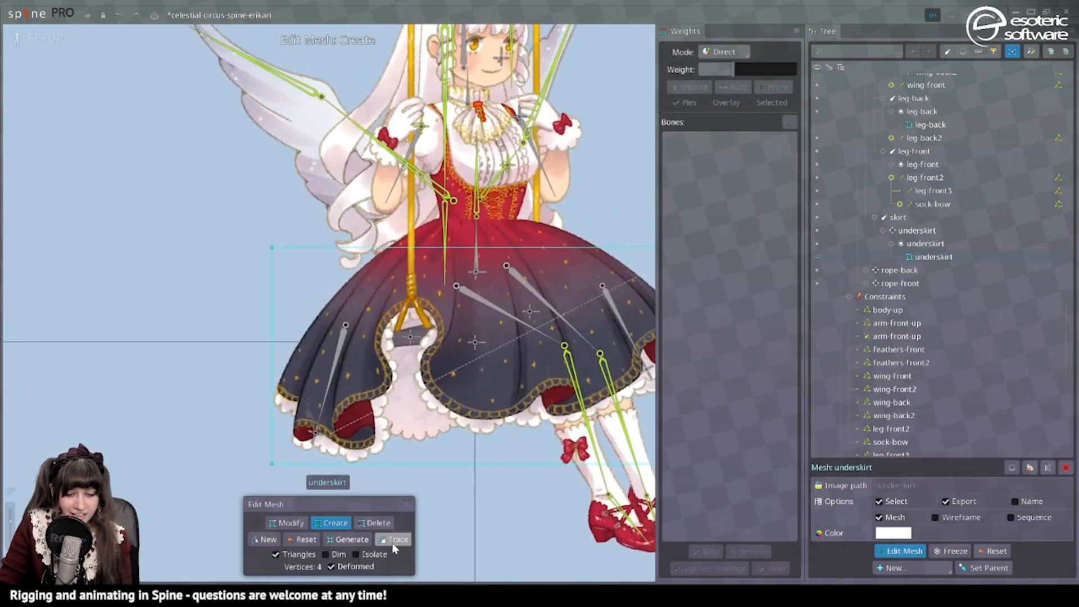
Trace the underskirt mesh's outline with detail 20, concavity 50, refinement 50 and alpha threshold 8, and simplify its vertices.
left_click(395, 539)
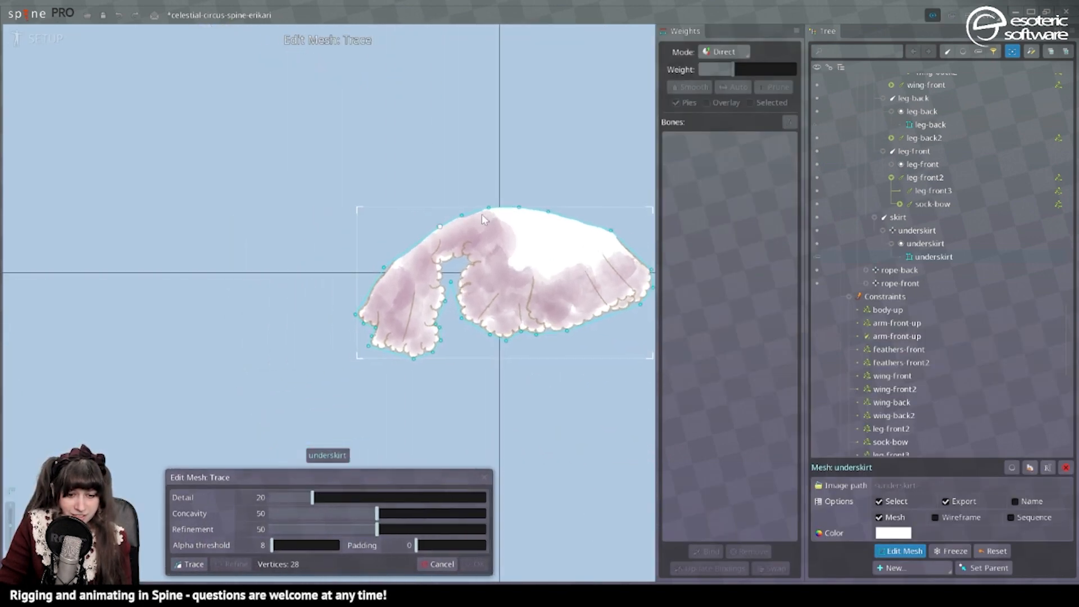
left_click(477, 564)
scroll(395, 248, "up", 3)
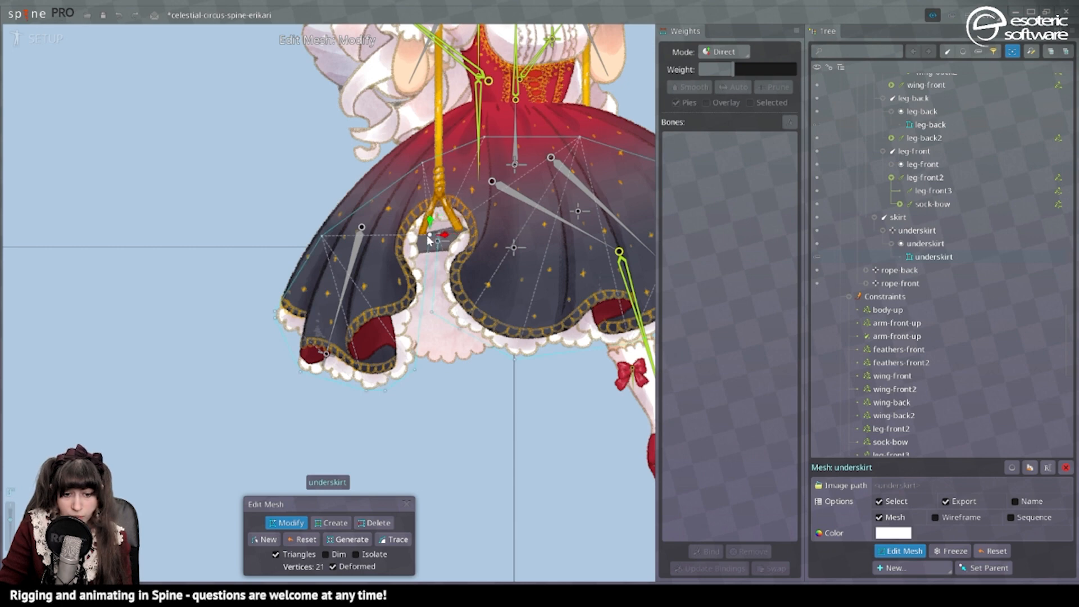
scroll(427, 312, "down", 2)
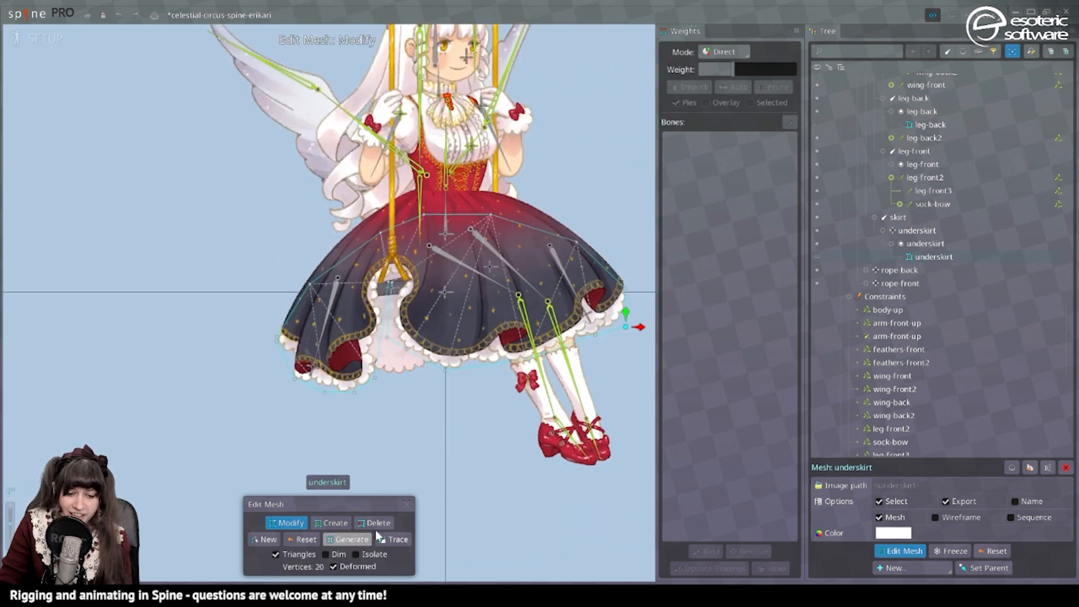
left_click(406, 504)
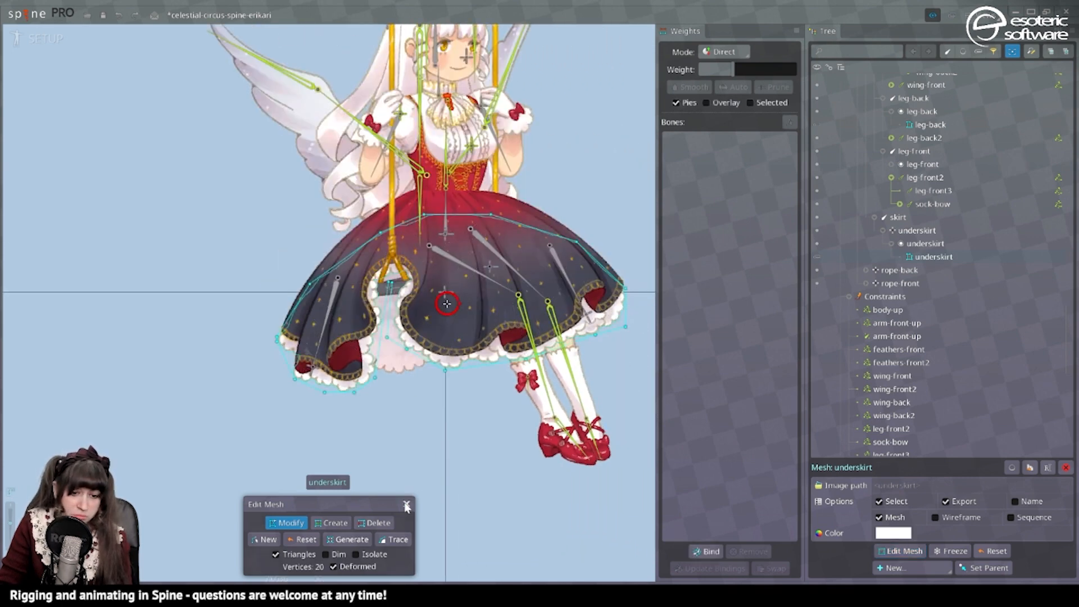
Bind the underskirt mesh to the body-down, underskirt and skirt3 bones.
left_click(697, 551)
left_click_drag(438, 310, 519, 276)
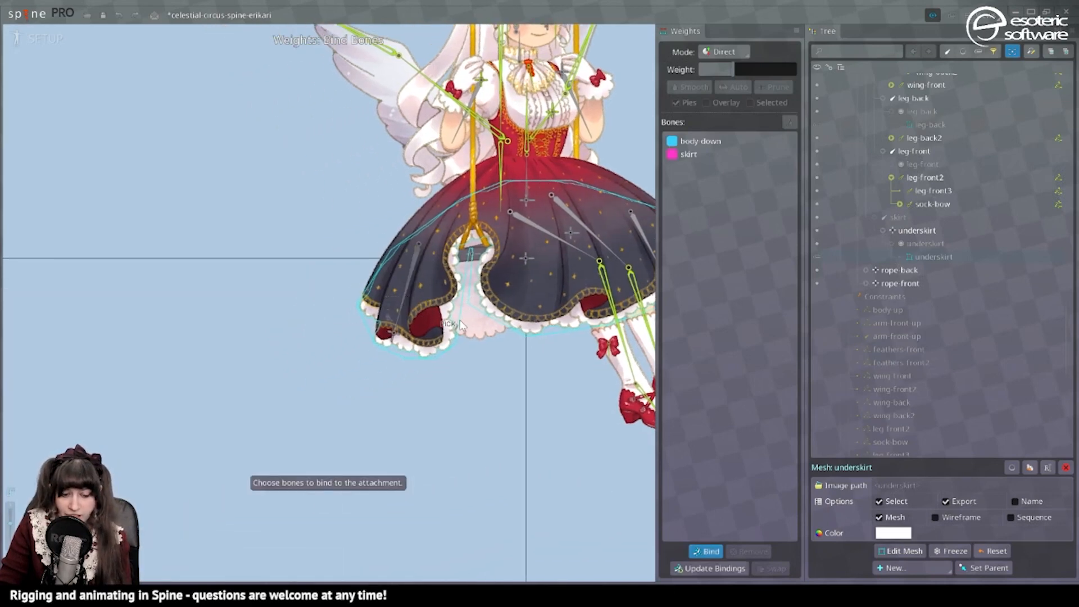
left_click(394, 336)
left_click_drag(528, 352, 400, 362)
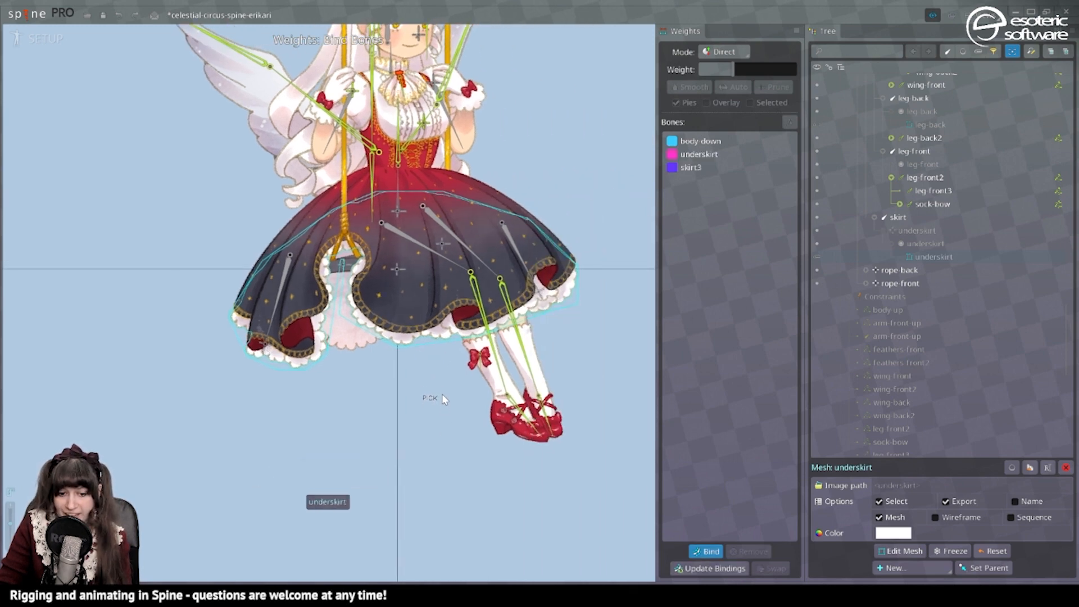
key("Escape")
scroll(442, 393, "down", 2)
left_click_drag(442, 393, 507, 312)
key("Escape")
Convert the underskirt-back image to a mesh and trace its outline with detail 14.8, concavity 45.1, refinement 50 and alpha threshold 8.
left_click(447, 274)
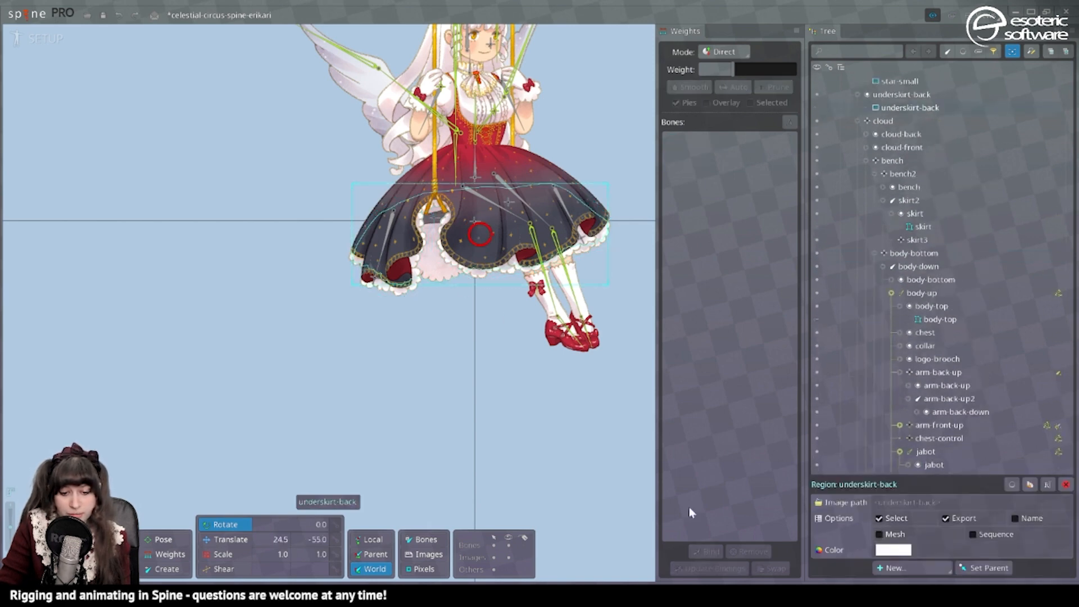
left_click(902, 551)
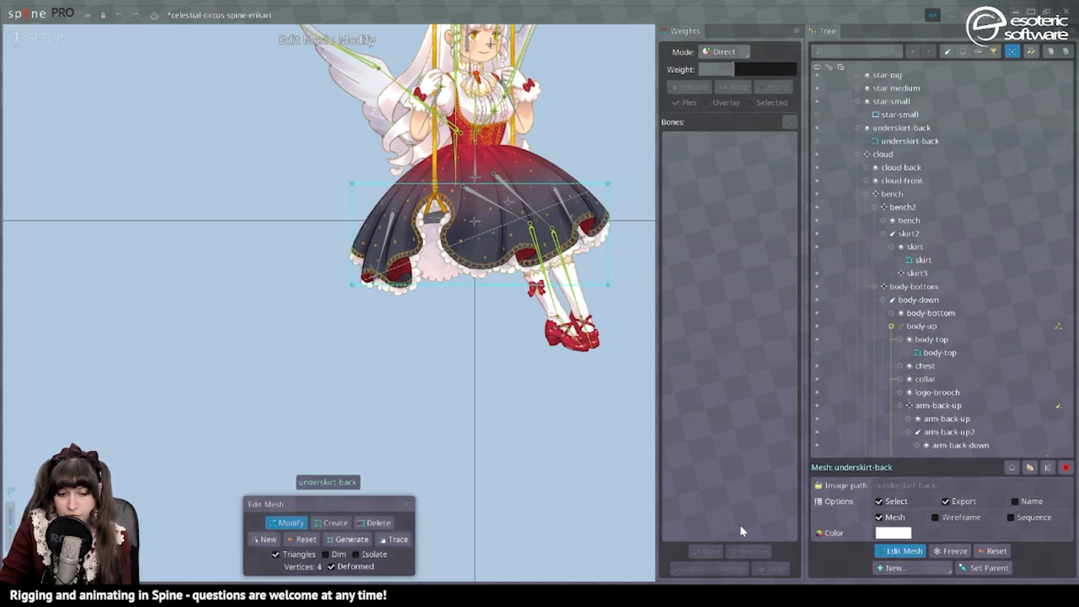
left_click(396, 539)
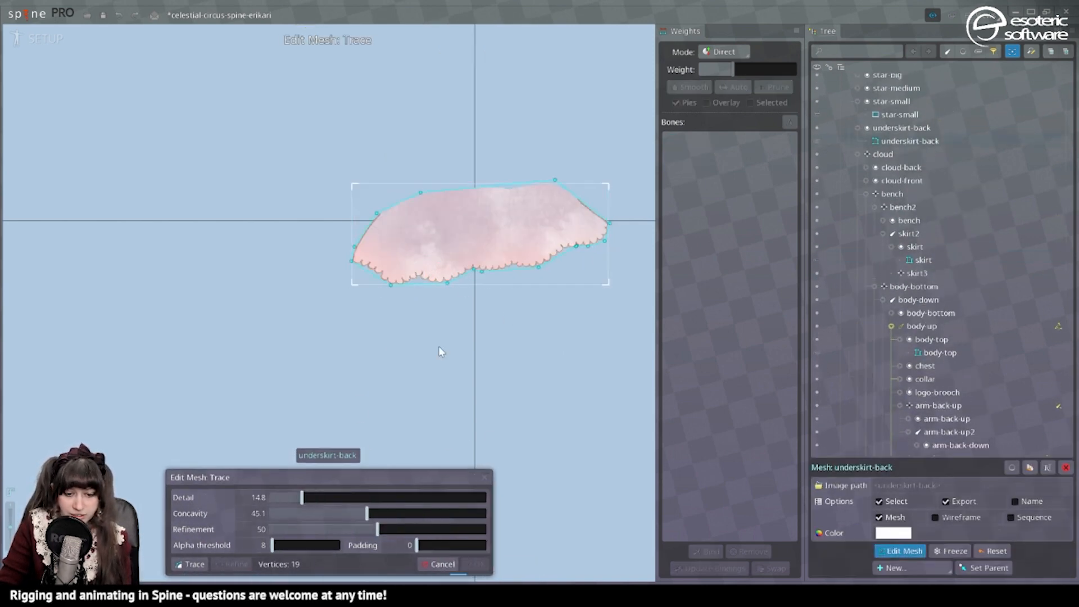
left_click(475, 564)
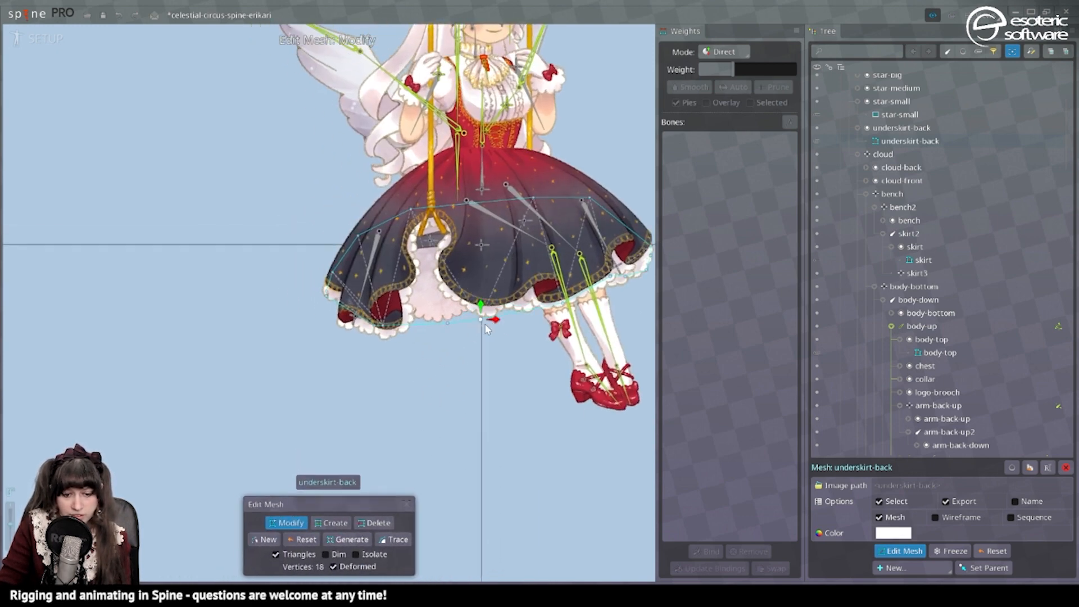
Finish the underskirt-back mesh and bind it to the body-down, skirt and skirt2 bones.
left_click_drag(583, 329, 575, 362)
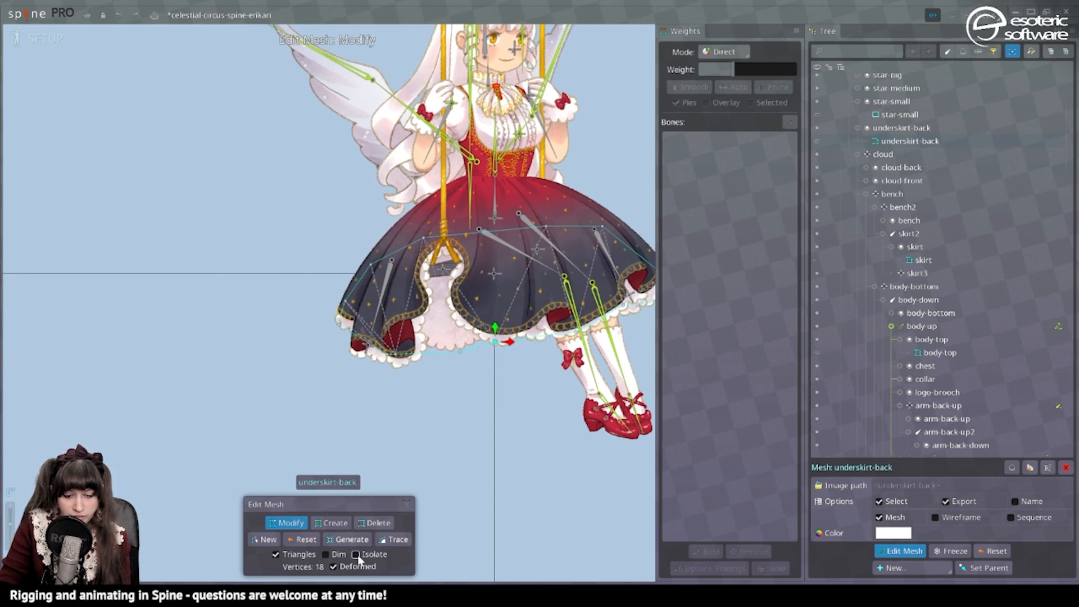
key("b")
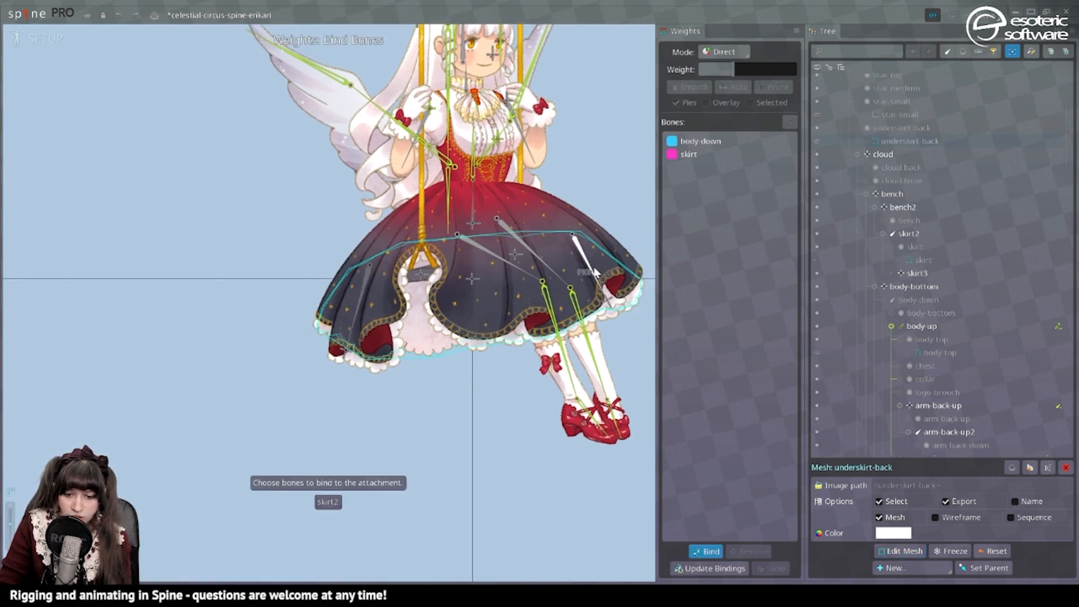
left_click(721, 555)
Play the animation in Animate mode to check how the skirt layers deform together.
left_click(39, 38)
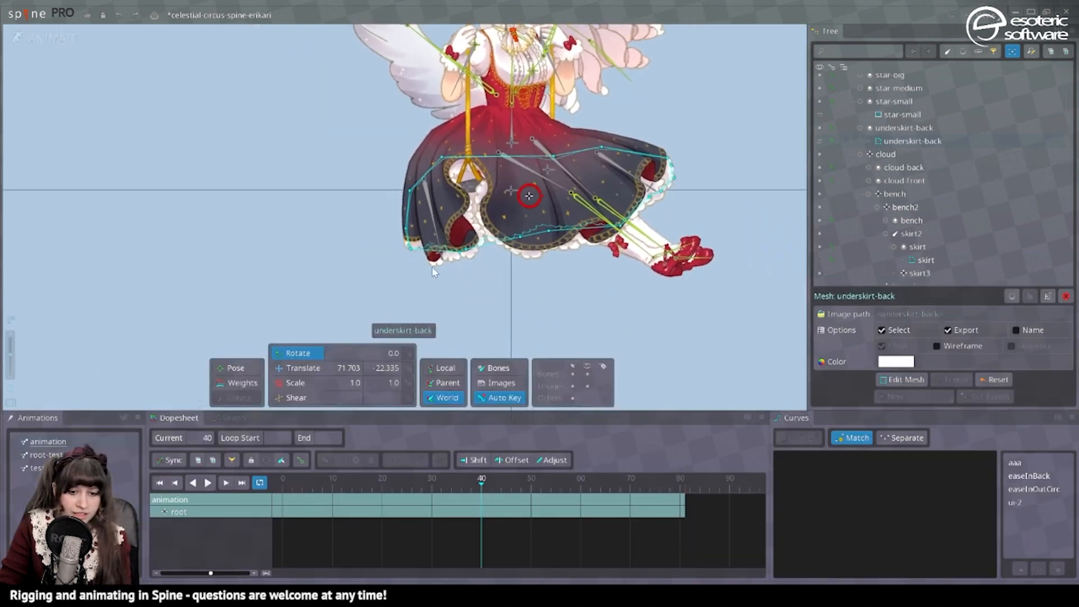
left_click_drag(236, 315, 202, 343)
left_click(207, 482)
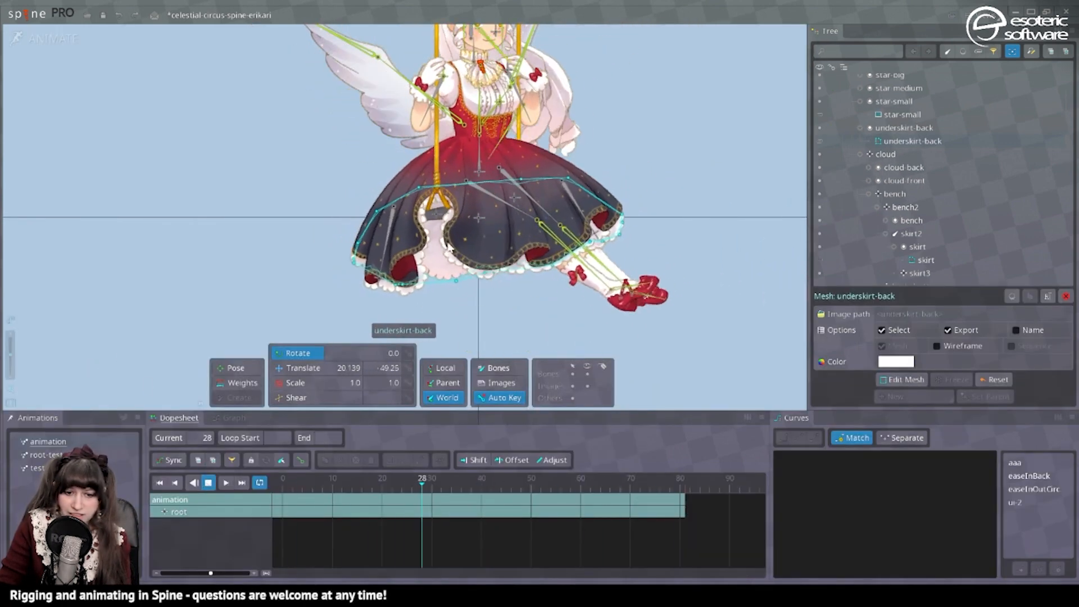
left_click_drag(567, 101, 395, 149)
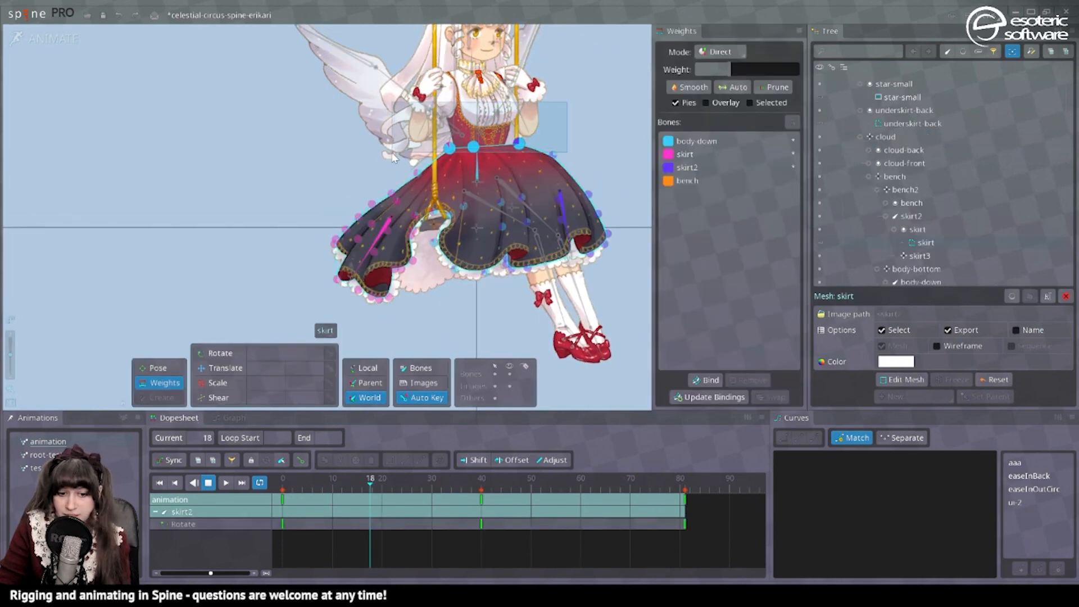
Set the body-down weight of the three waistline vertices of the skirt mesh to 100.
left_click(734, 142)
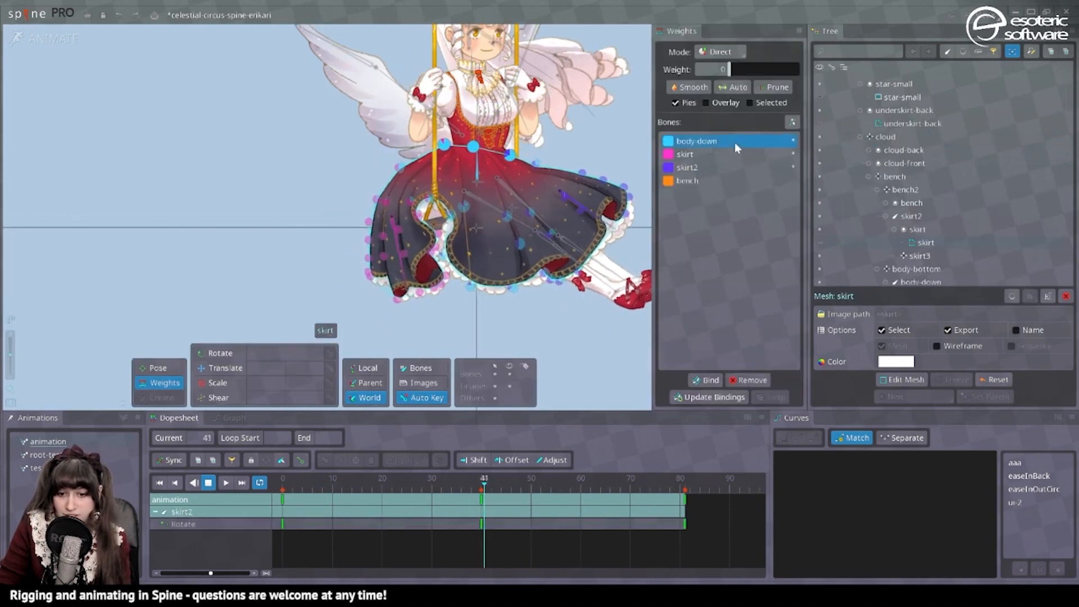
left_click_drag(729, 69, 856, 70)
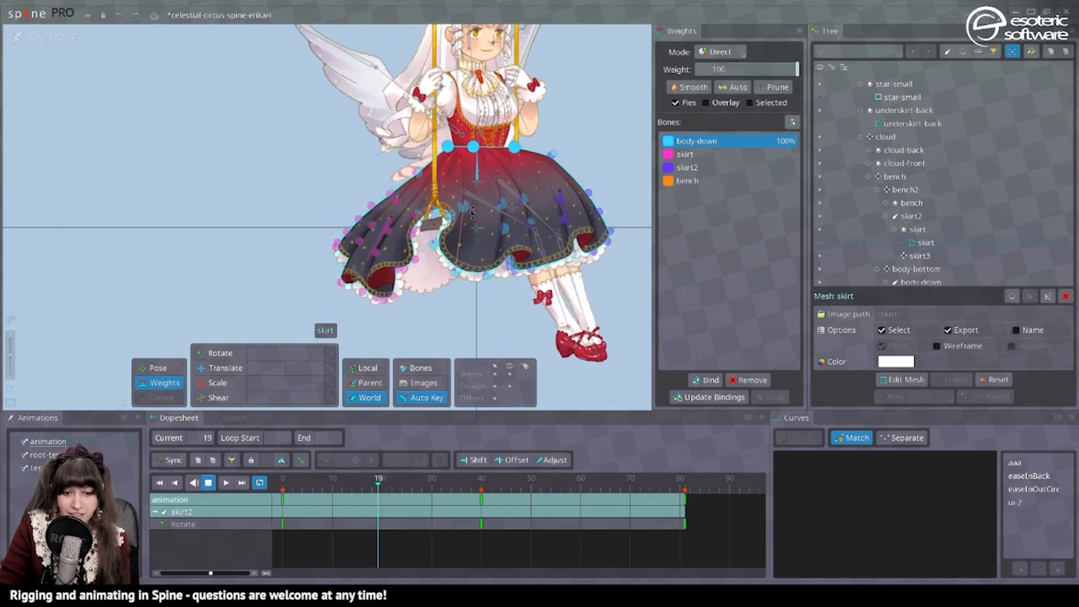
scroll(508, 187, "up", 4)
scroll(508, 188, "down", 1)
Set the body-down weight of the upper outline vertices on both sides of the skirt, just below the waist, to 81.4.
left_click(344, 165)
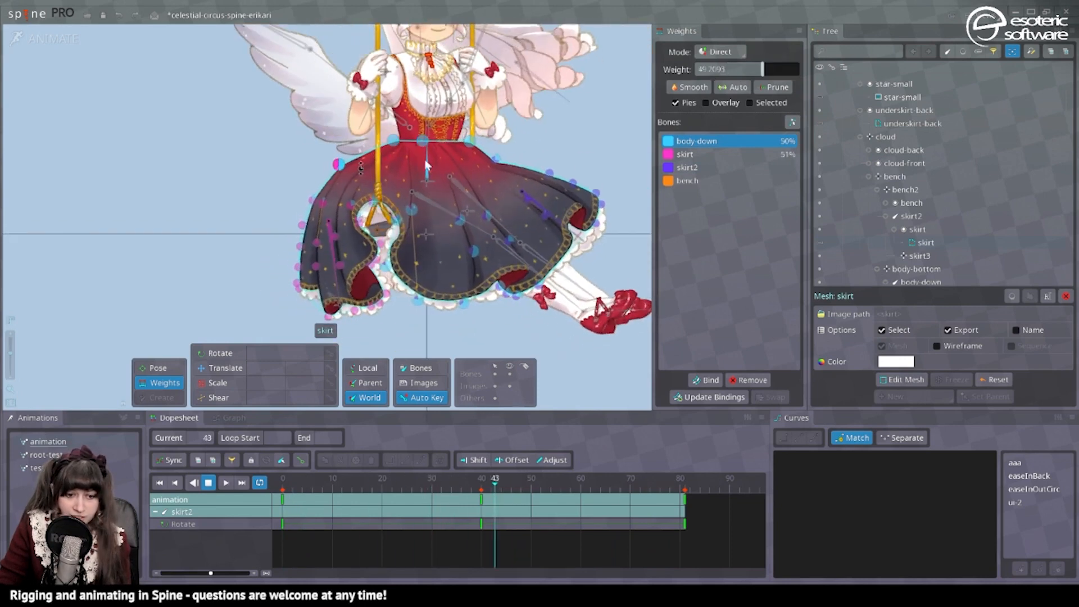
left_click(500, 155, "ctrl")
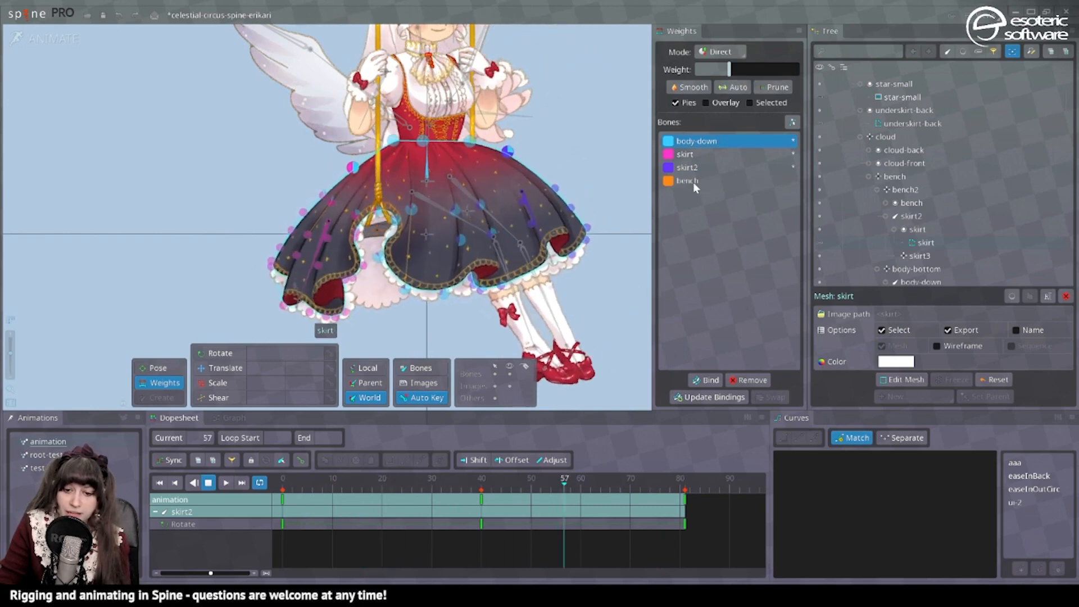
left_click_drag(747, 70, 787, 95)
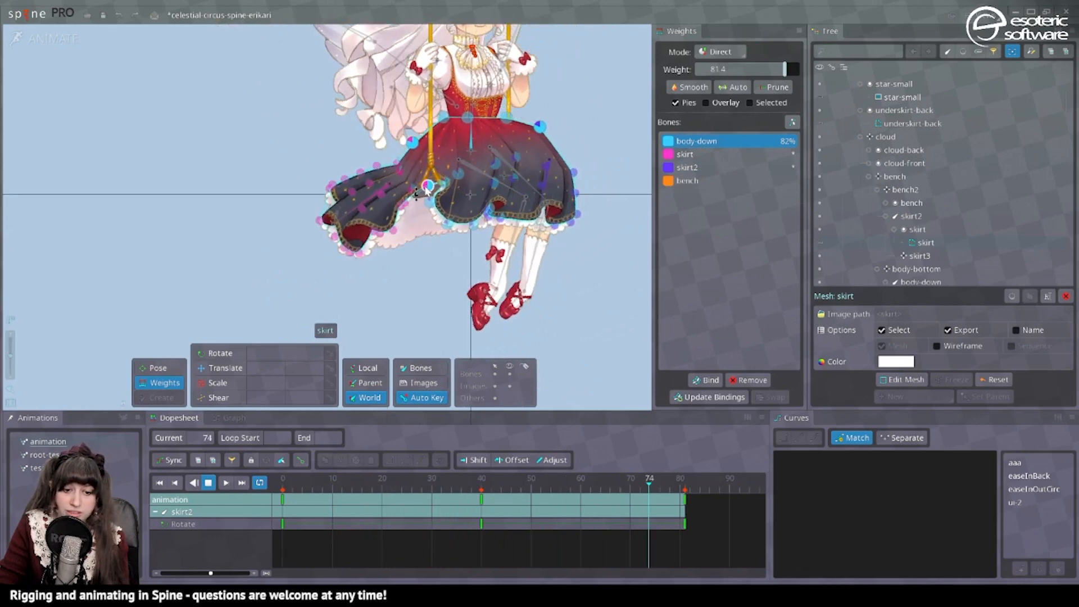
Set the bench weight of the four skirt vertices around the opening at the swing seat to 100.
left_click(426, 174)
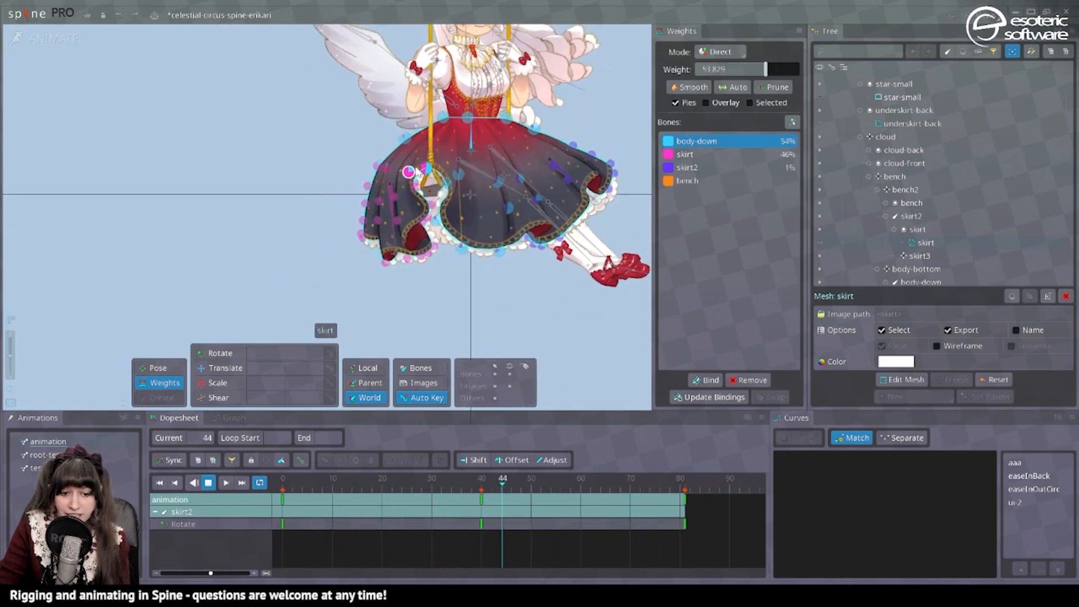
left_click(409, 175, "ctrl")
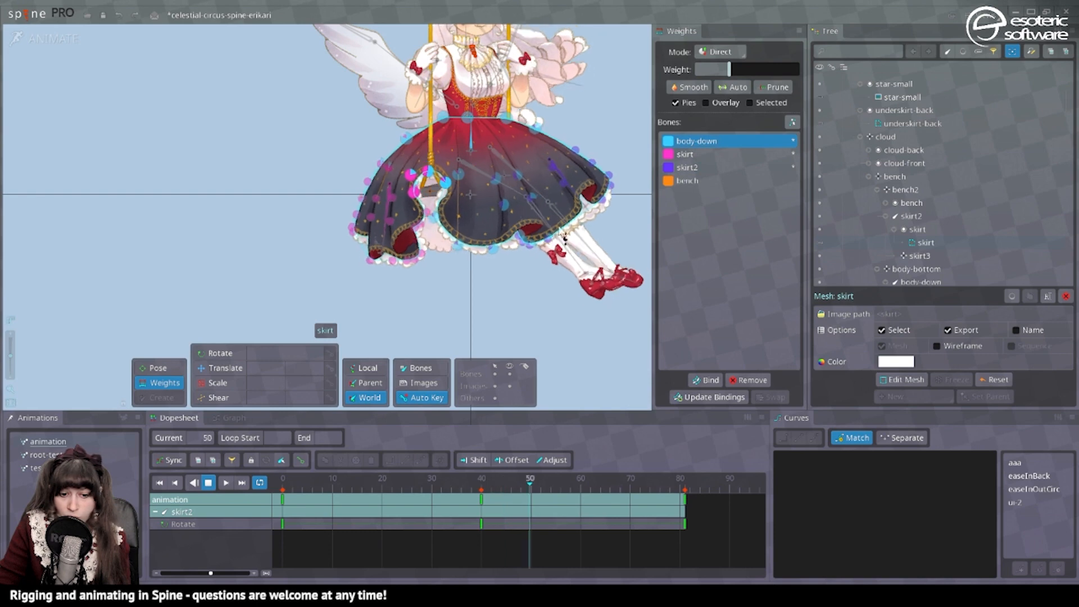
left_click_drag(749, 68, 828, 77)
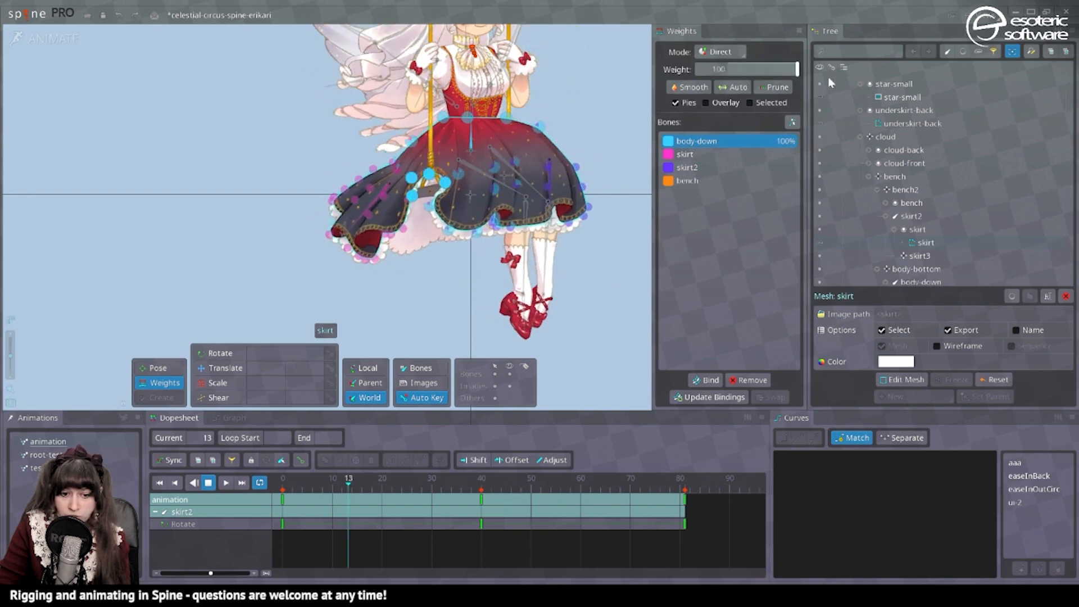
left_click(752, 181)
left_click_drag(749, 70, 838, 69)
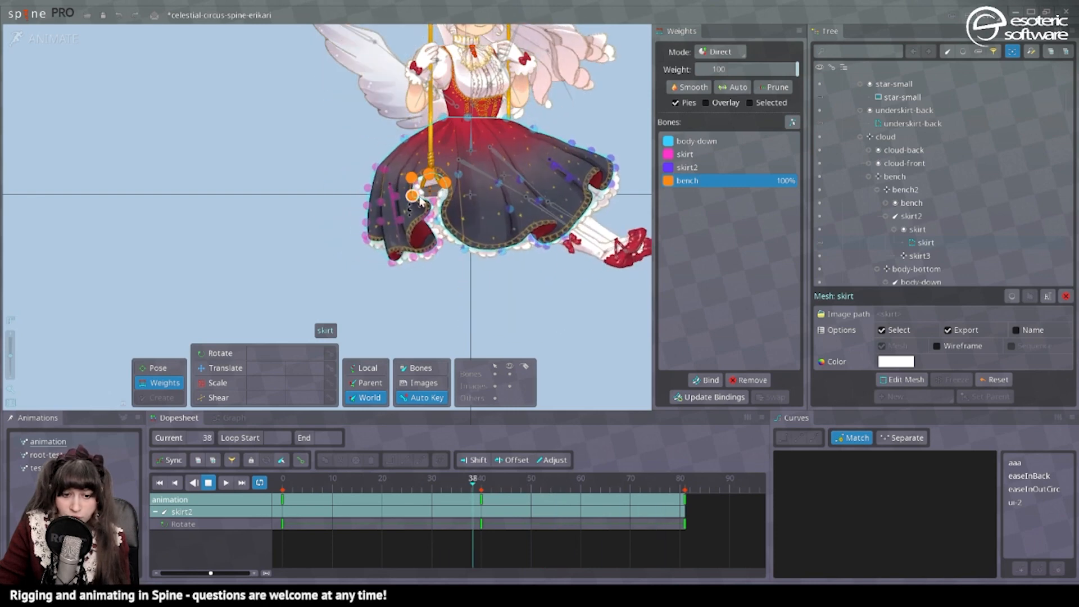
Shift the remaining vertices beside the skirt's opening onto the bench bone and adjust the body-down weights along the opposite side.
left_click(402, 206)
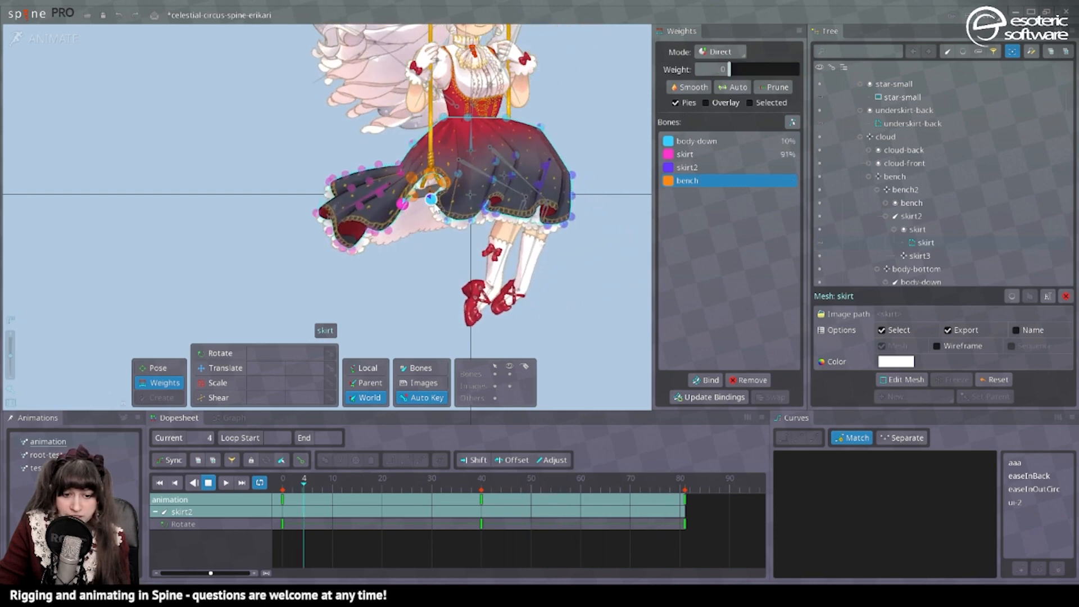
left_click(432, 204, "ctrl")
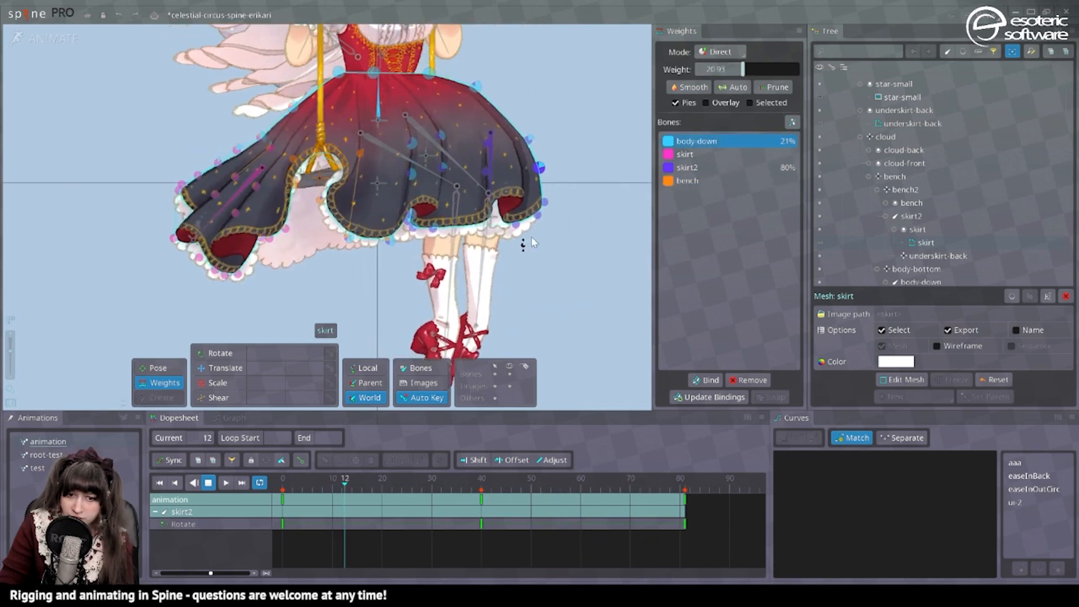
key("space")
scroll(529, 238, "down", 1)
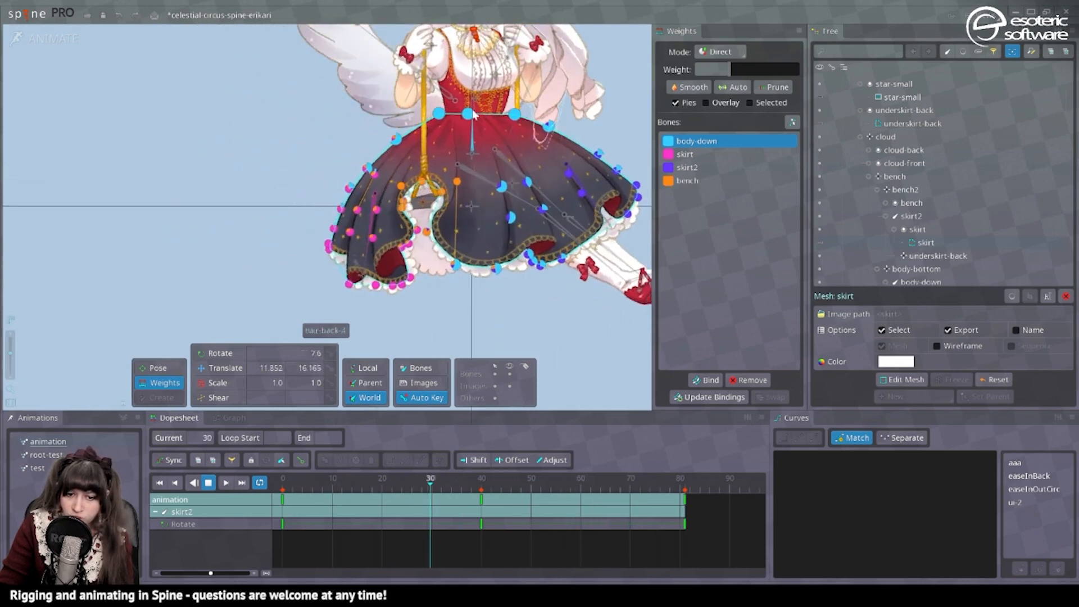
Open the skirt mesh for editing in Setup mode to inspect its triangles, and return to Animate mode.
key("ctrl+Tab")
scroll(524, 232, "up", 2)
left_click_drag(523, 232, 464, 263)
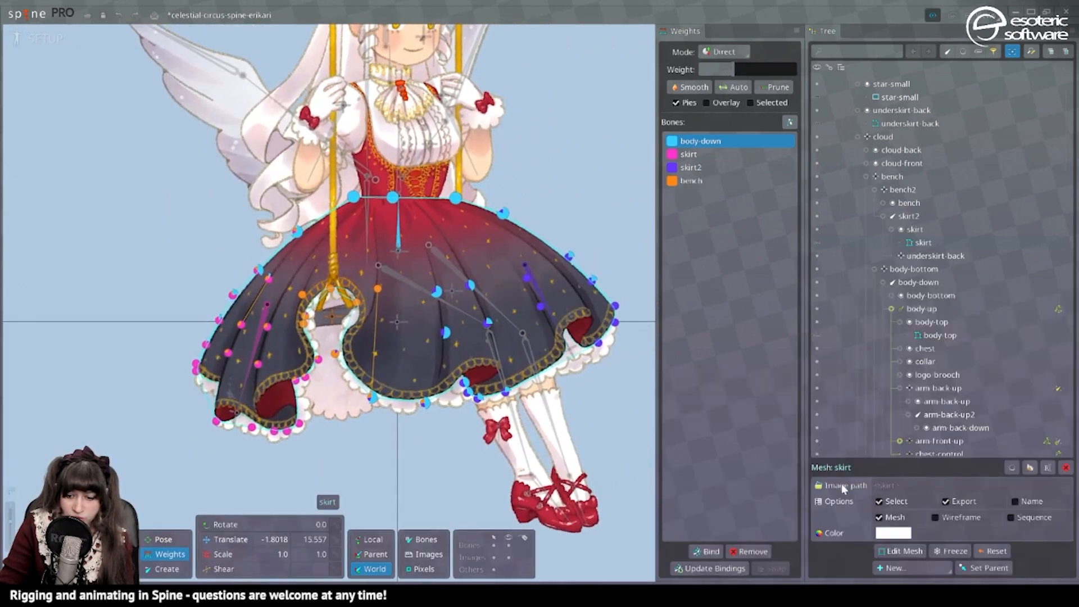
left_click(899, 551)
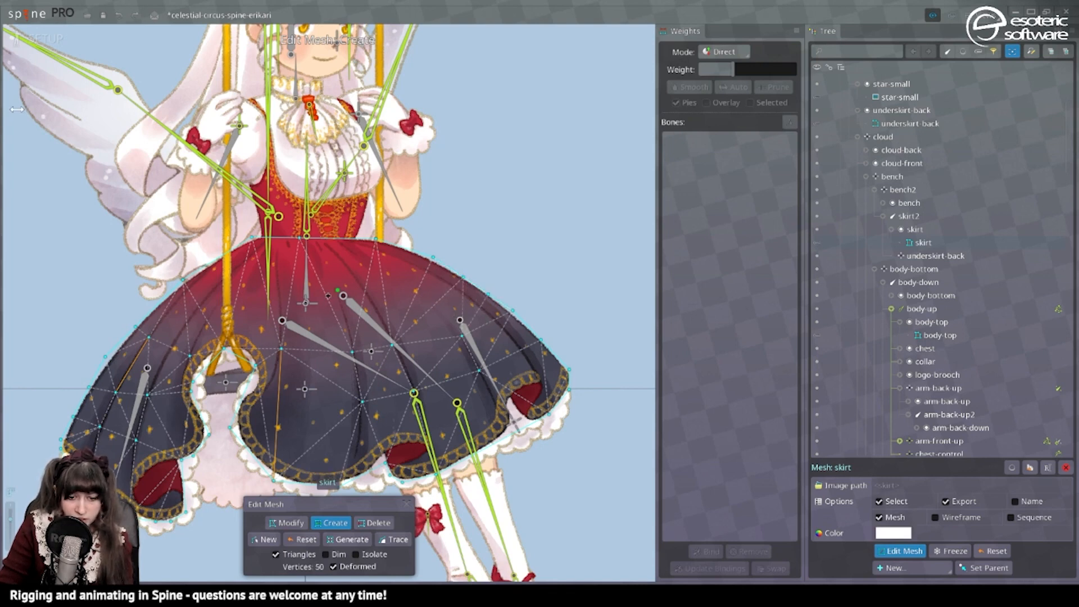
left_click(45, 40)
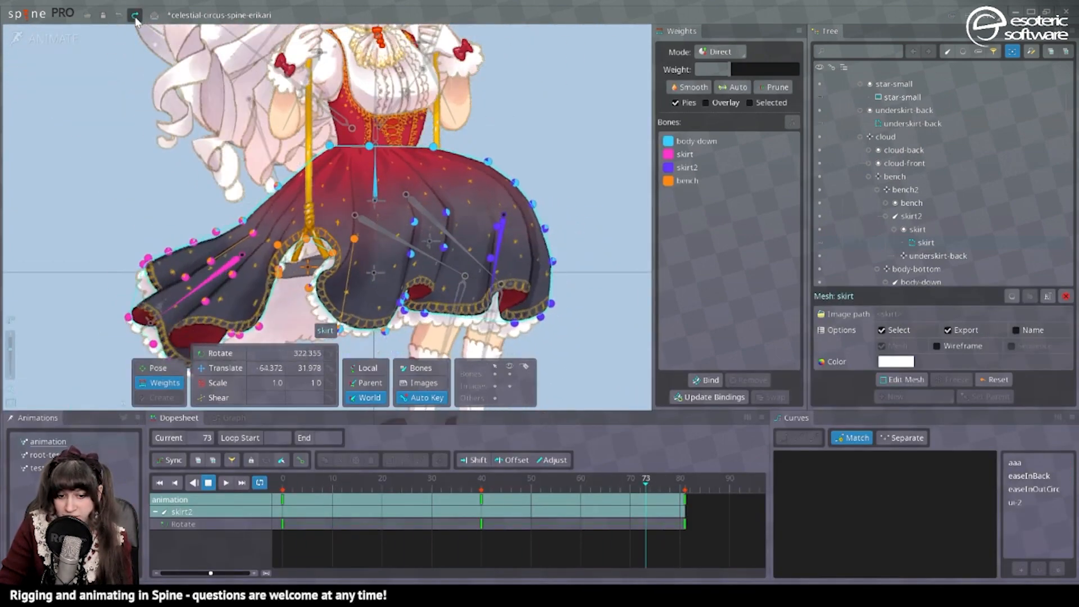
Stop the playback at frame 0 and set the body-down weight of the vertices at the hem fold above the knee to 46.51.
left_click(579, 184)
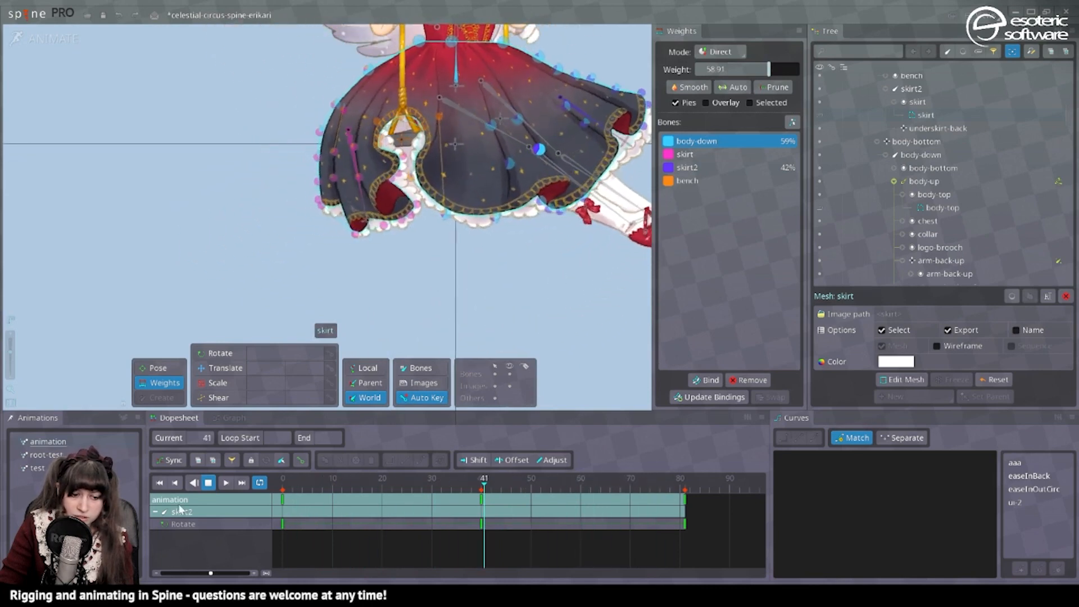
left_click(209, 483)
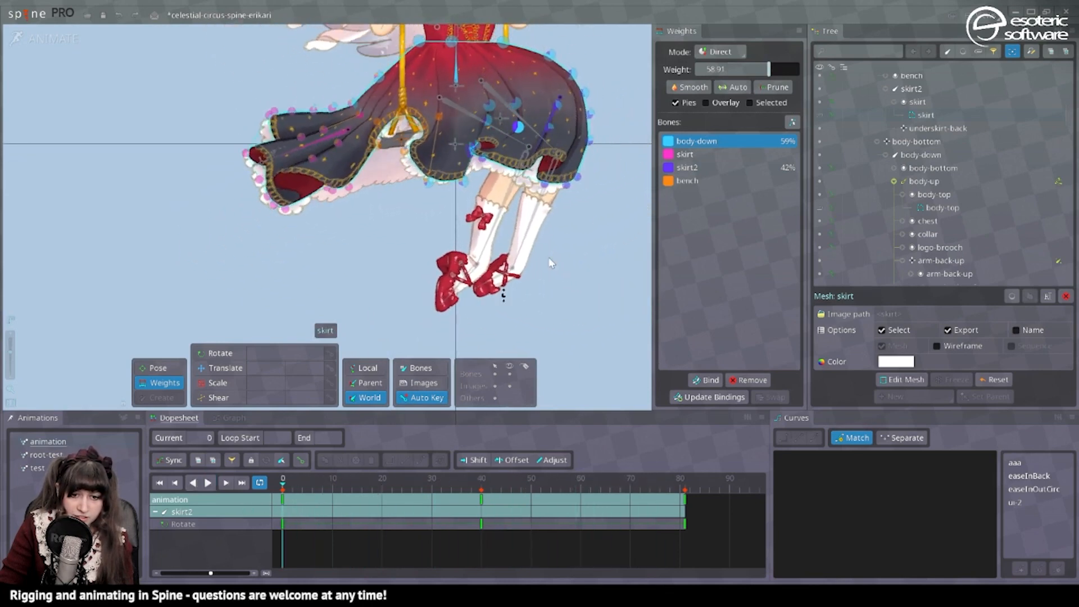
scroll(450, 162, "up", 5)
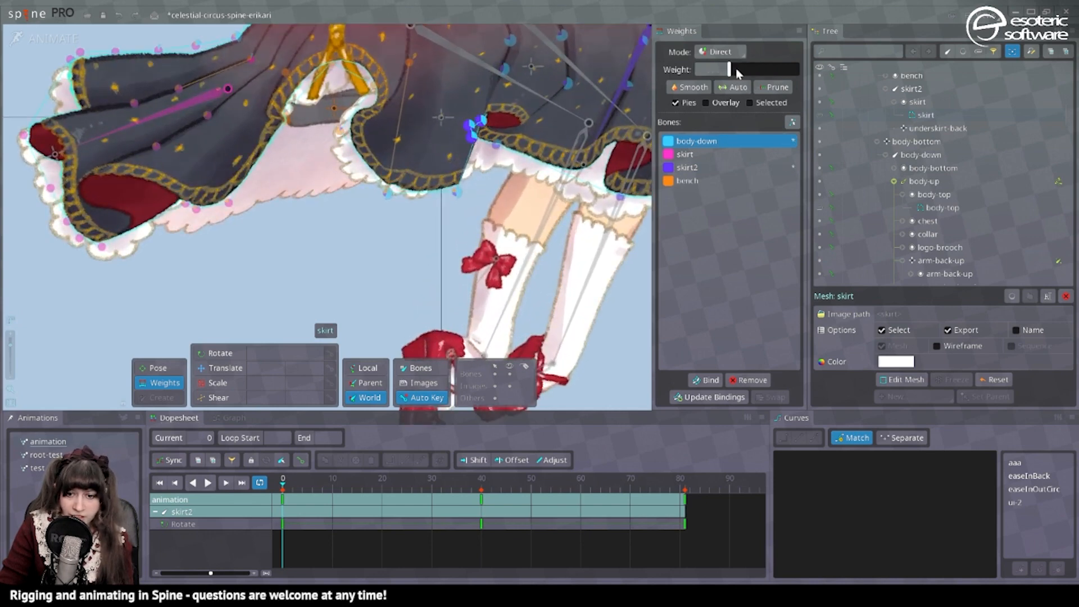
left_click_drag(736, 69, 770, 72)
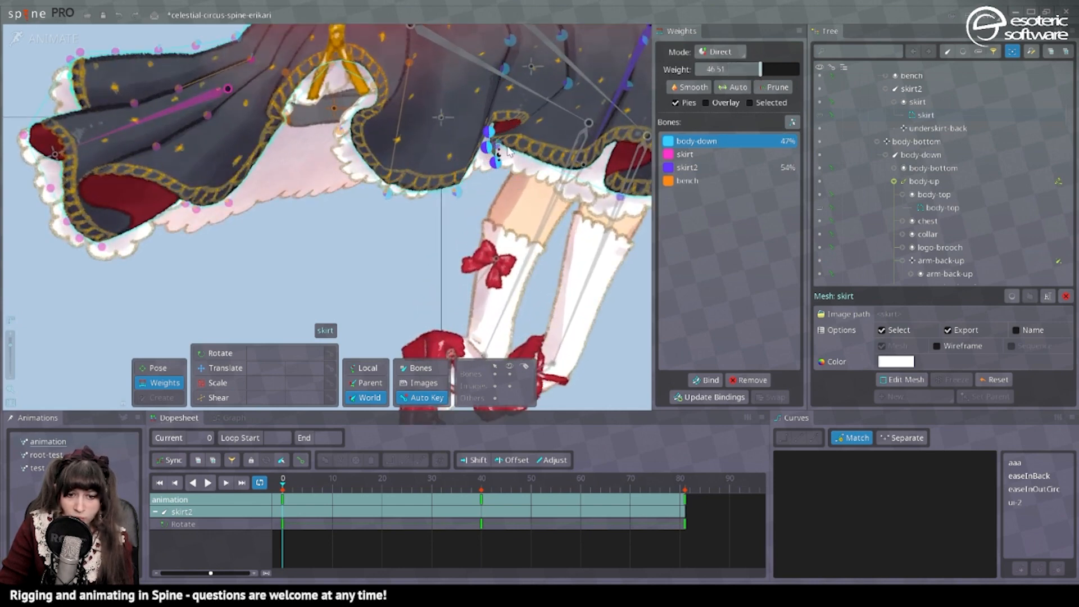
Rebalance the neighbouring hem vertices between body-down and skirt2, setting the body-down weight at the outer fold to 18.
left_click_drag(546, 175, 521, 92)
scroll(520, 98, "down", 3)
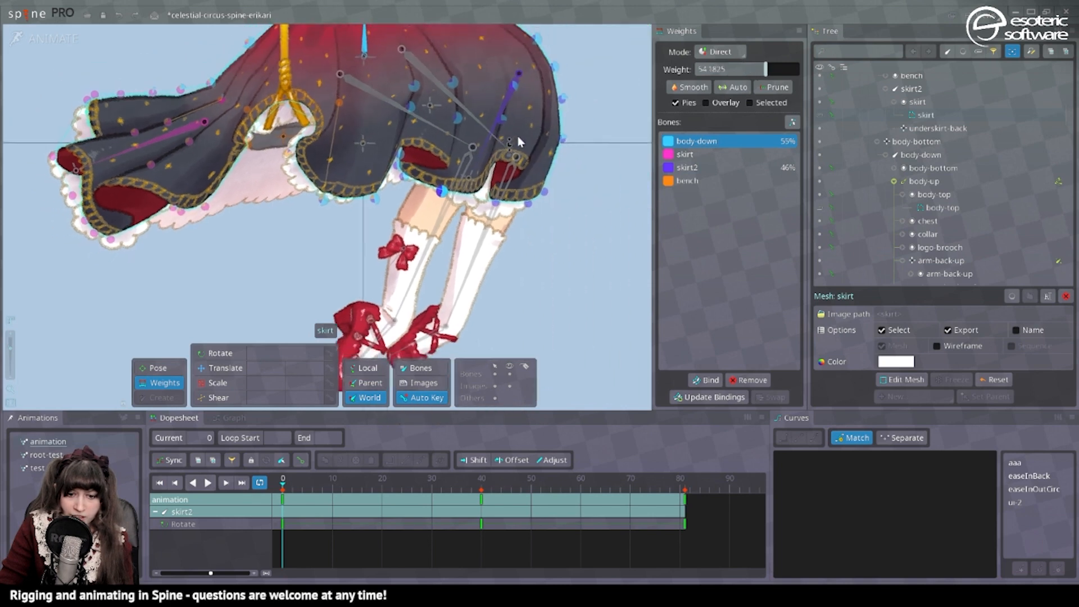
scroll(517, 136, "down", 2)
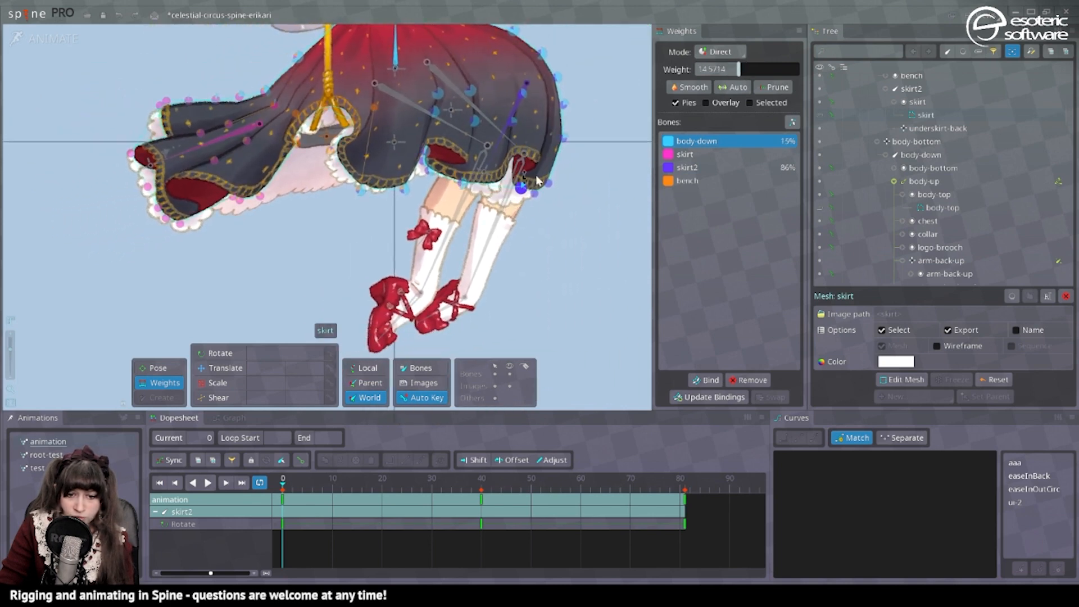
scroll(359, 185, "down", 2)
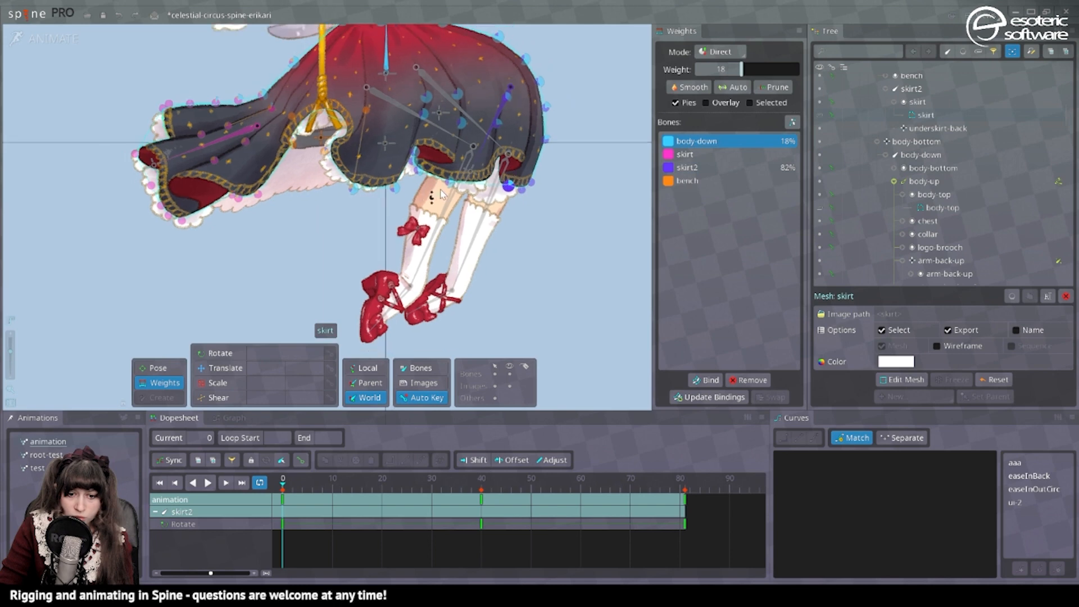
At frame 40, undo the last weight edits and set the bench weight of the vertex at the side flap's lower hem to 21.4286.
left_click_drag(219, 193, 404, 209)
scroll(470, 212, "up", 1)
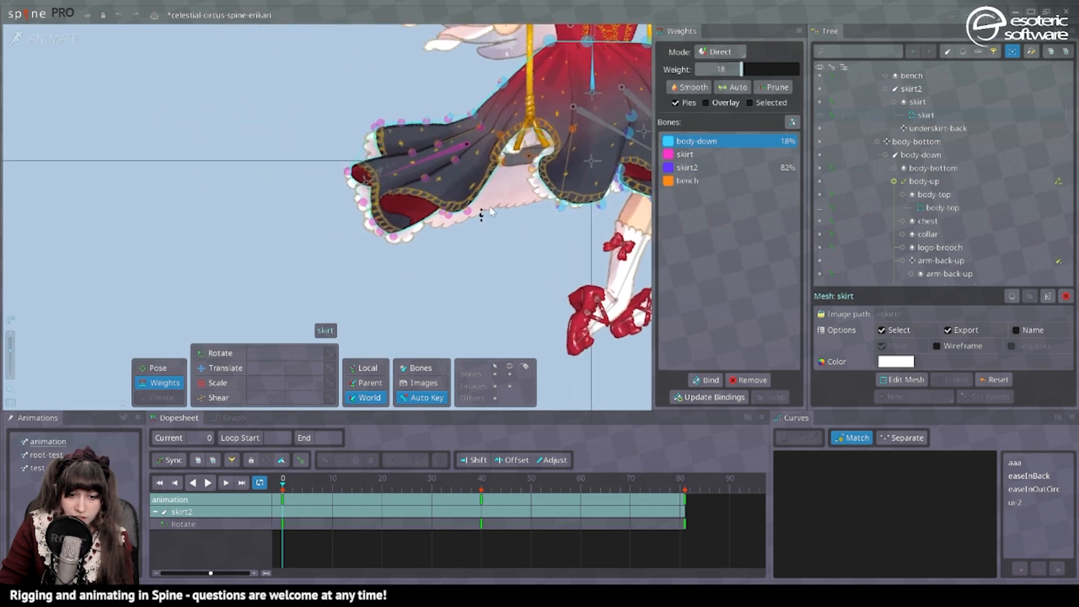
left_click_drag(325, 480, 482, 479)
scroll(509, 229, "up", 2)
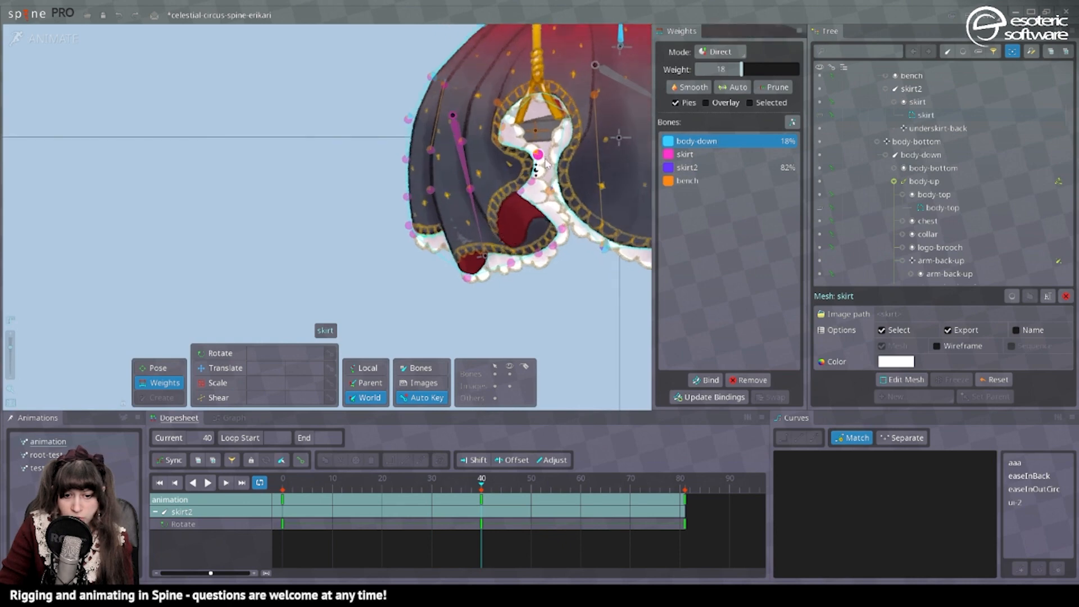
key("ctrl+z")
key("ctrl+z")
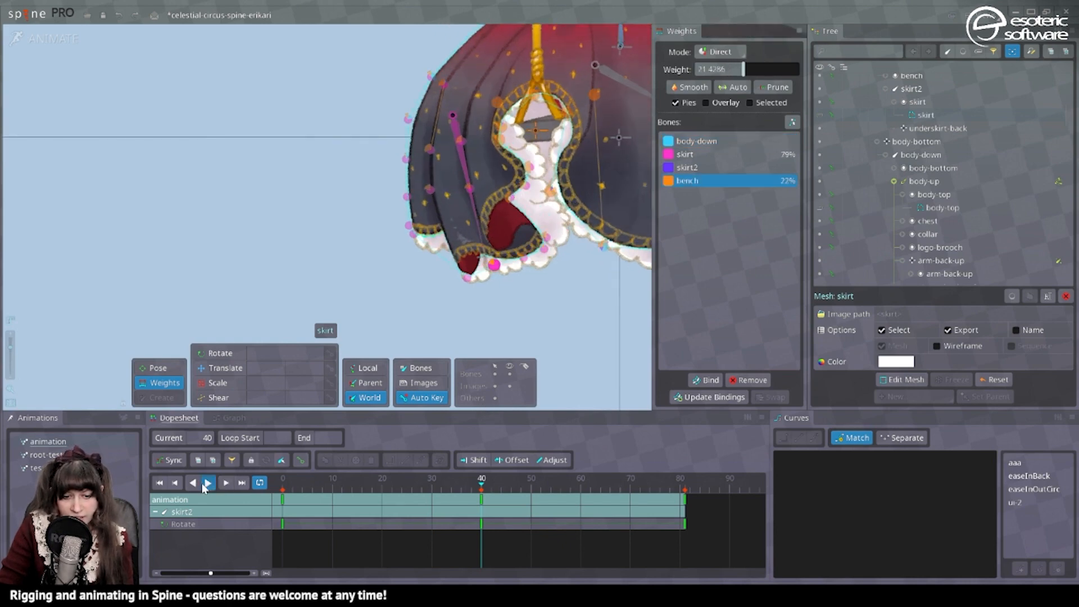
Play the animation to check how the reweighted skirt mesh deforms, and deselect the mesh.
left_click(206, 483)
scroll(336, 280, "down", 2)
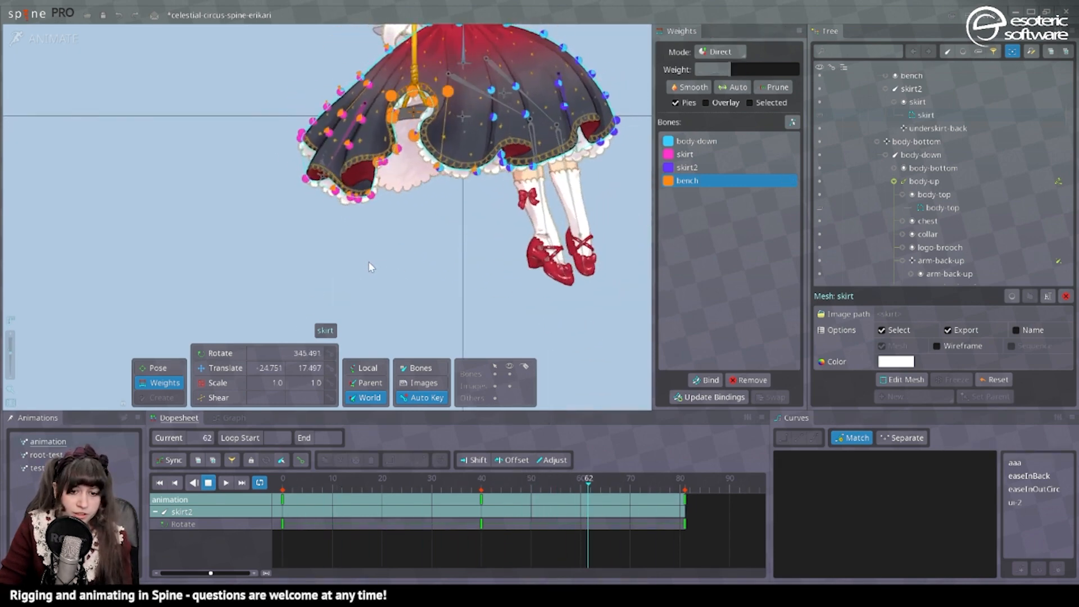
left_click(369, 263)
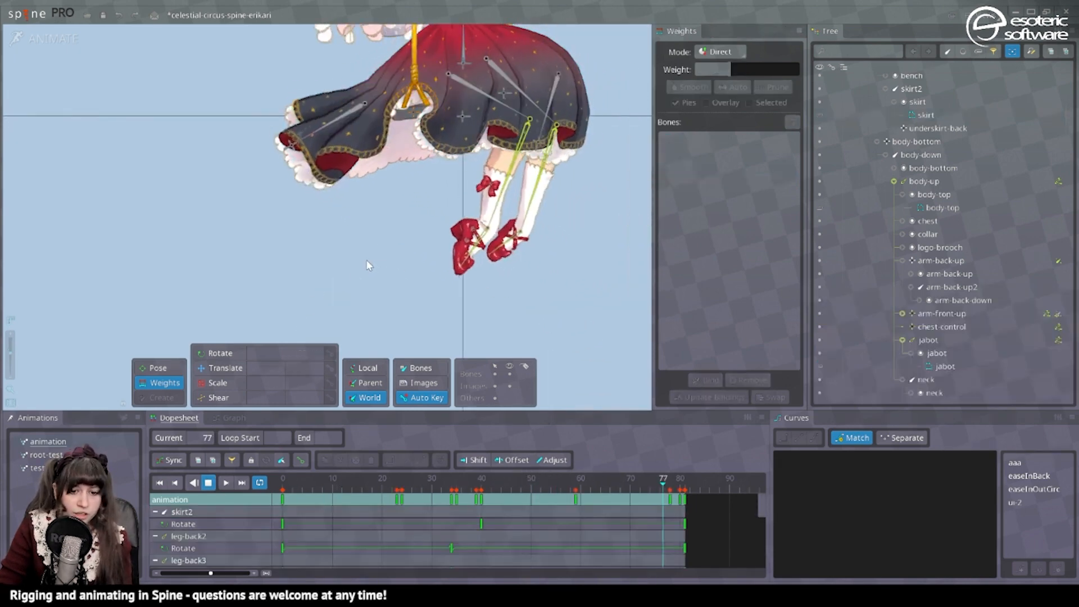
Return to Setup mode and create physics constraints for the skirt, skirt2, underskirt and underskirt-back bones.
left_click(64, 42)
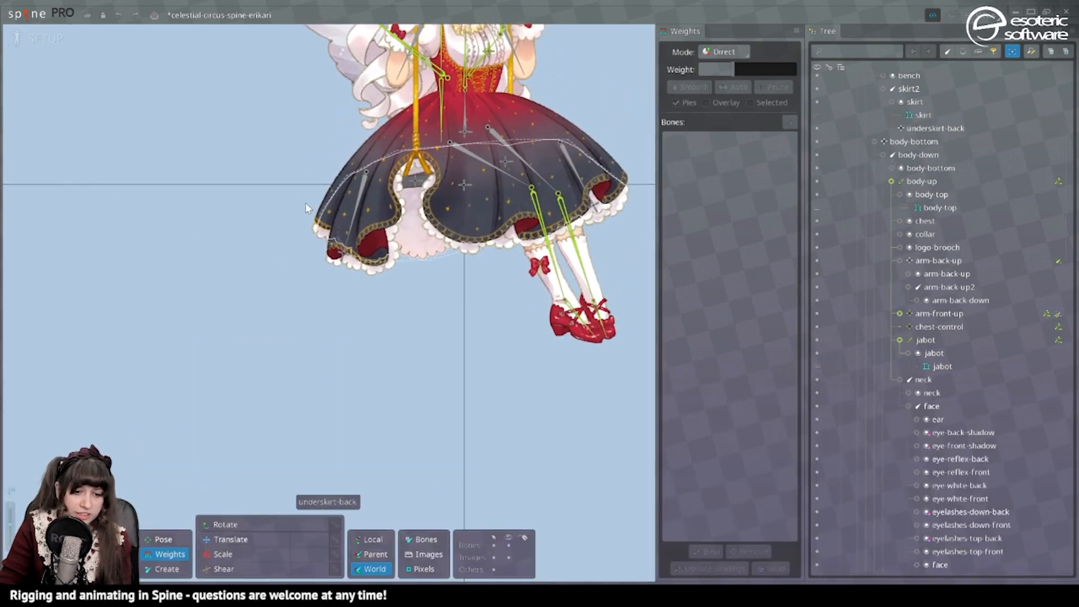
key("1")
left_click(922, 525)
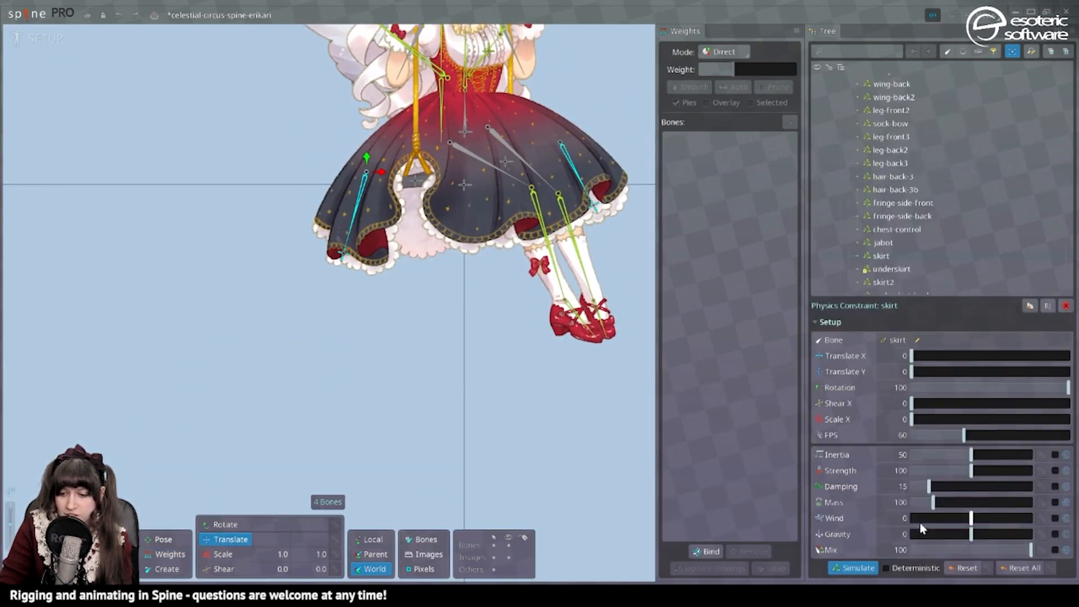
Play the root-test animation in Animate mode to check the skirt physics, and return to Setup with the underskirt-back constraint selected.
left_click(41, 34)
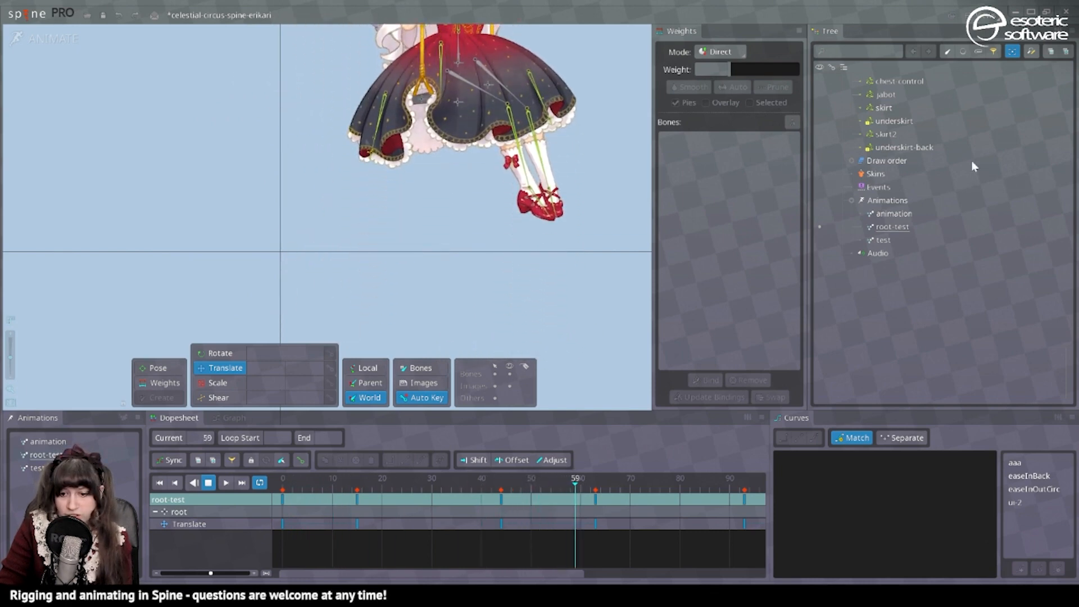
left_click(908, 148)
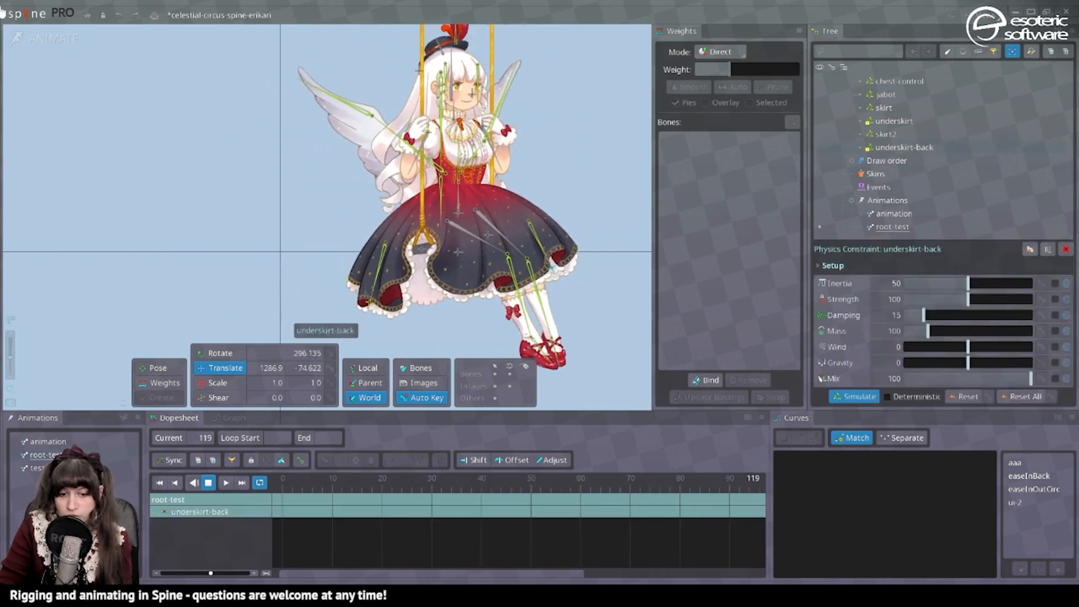
left_click(63, 37)
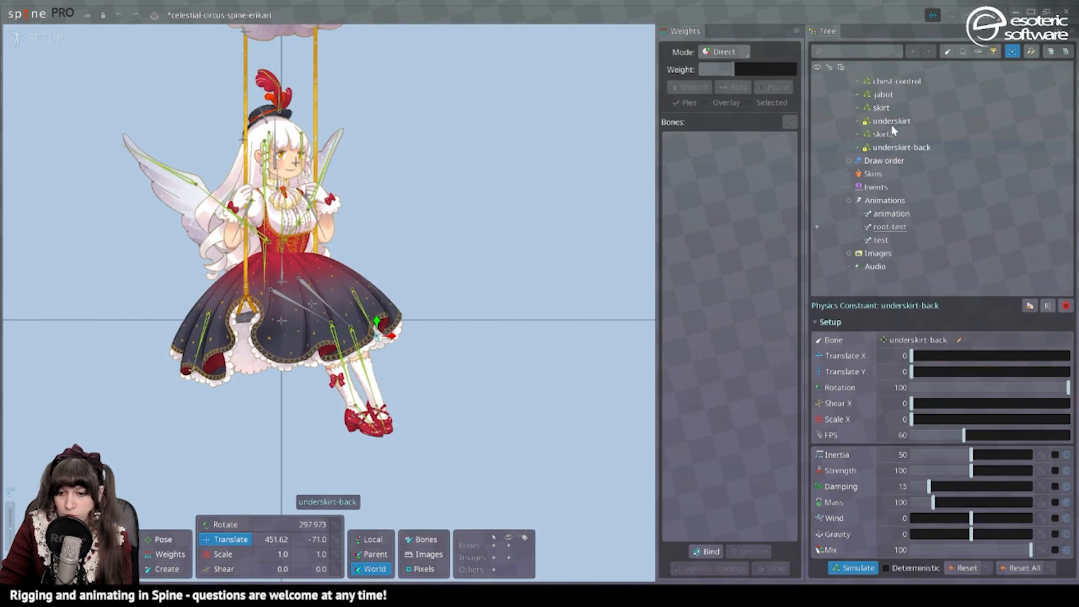
Set the underskirt and underskirt-back physics constraints to Translate X and Y 37.37, Rotation 0 and Strength 164.6, checking the motion in the Preview.
left_click(891, 122, "ctrl")
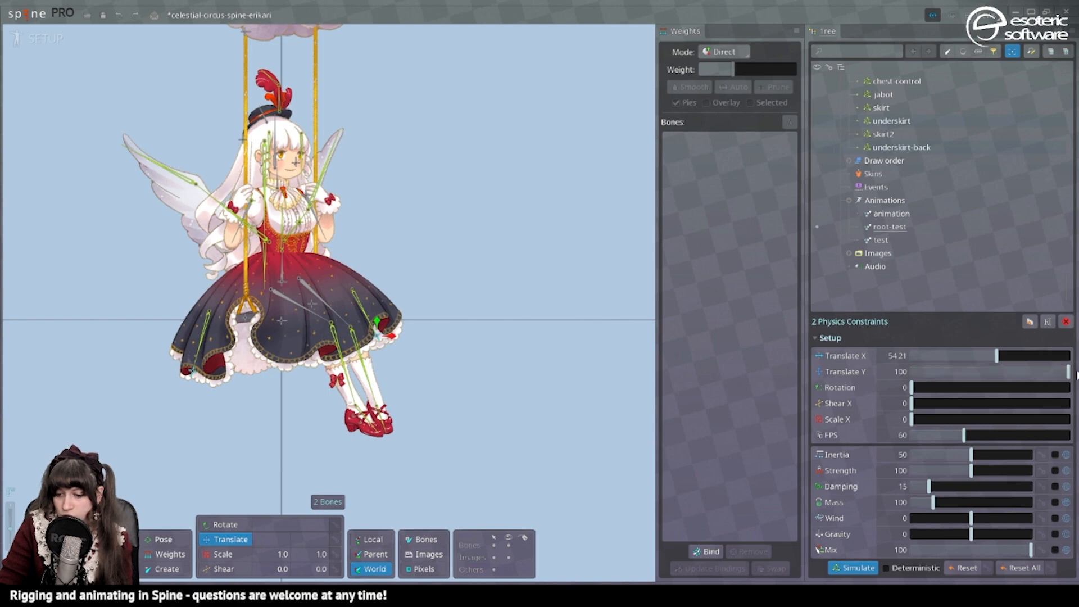
left_click(26, 44)
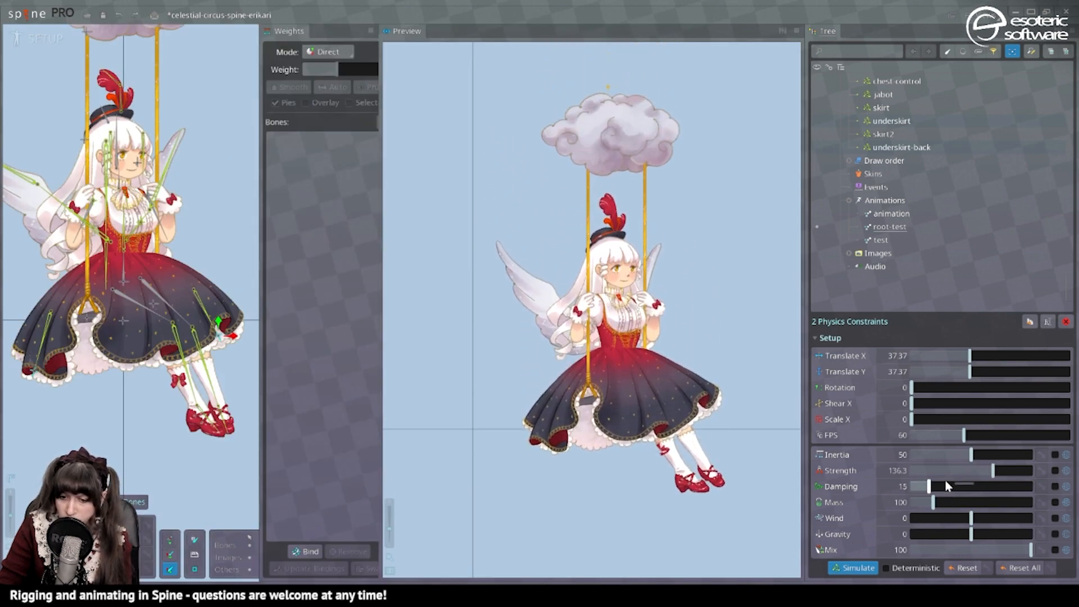
left_click_drag(993, 470, 1009, 471)
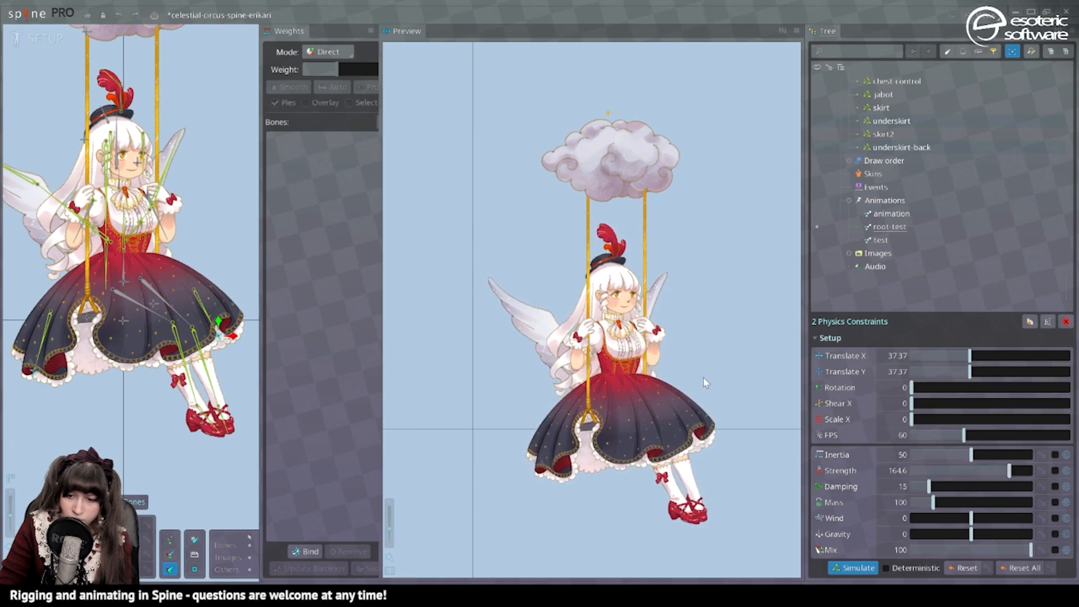
Set the inertia of the skirt and skirt2 physics constraints to 68.14.
left_click(884, 134)
left_click(899, 121, "ctrl")
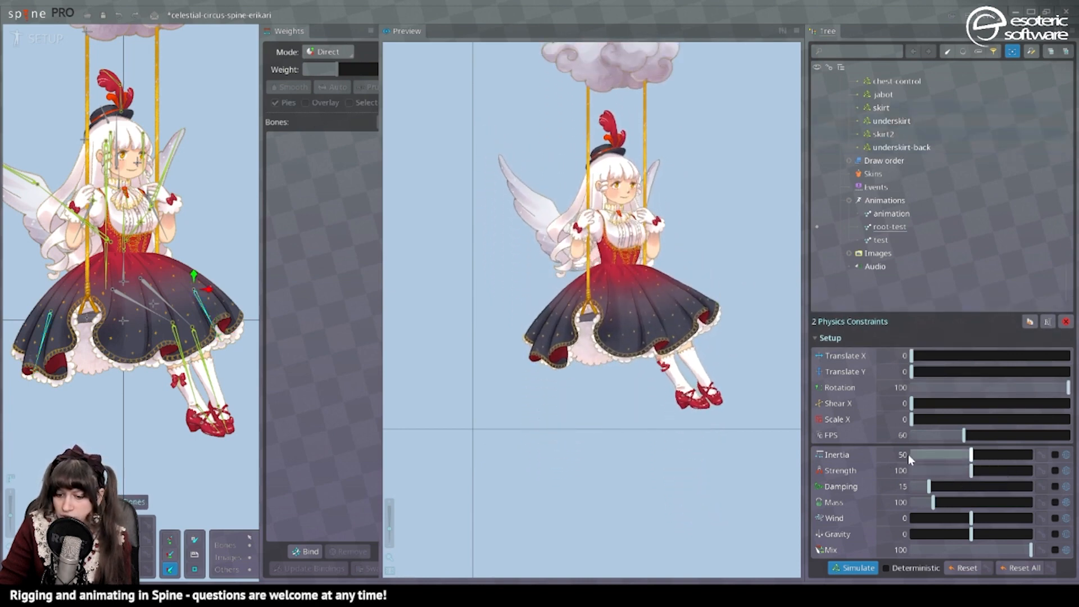
left_click(994, 457)
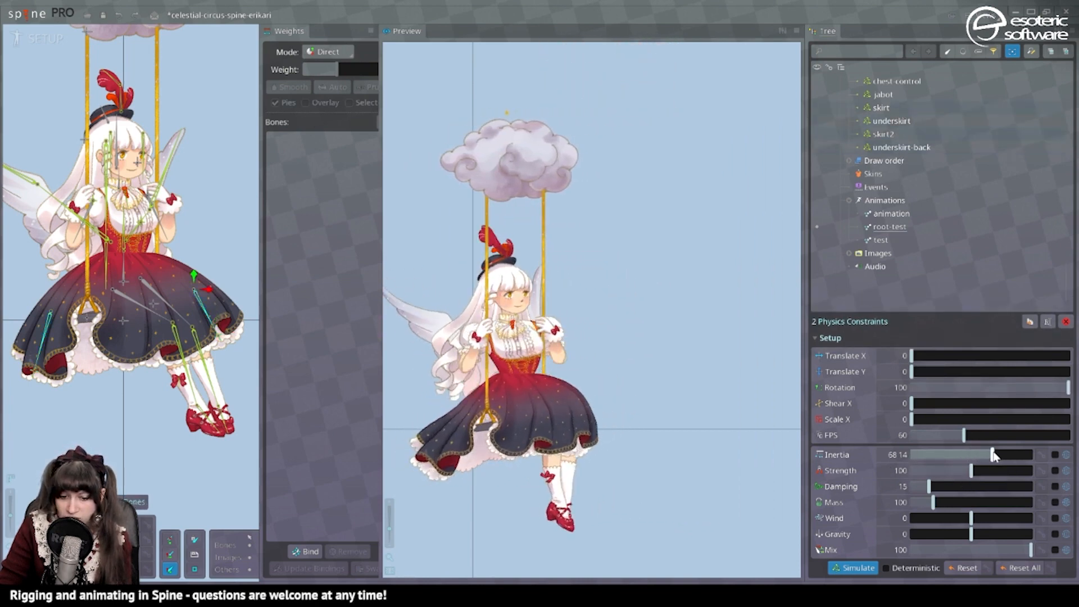
Tune the skirt and skirt2 physics constraints to Inertia 38.05, Strength 113.3, Damping 10.18 and Mass 227, and save the project.
left_click(991, 487)
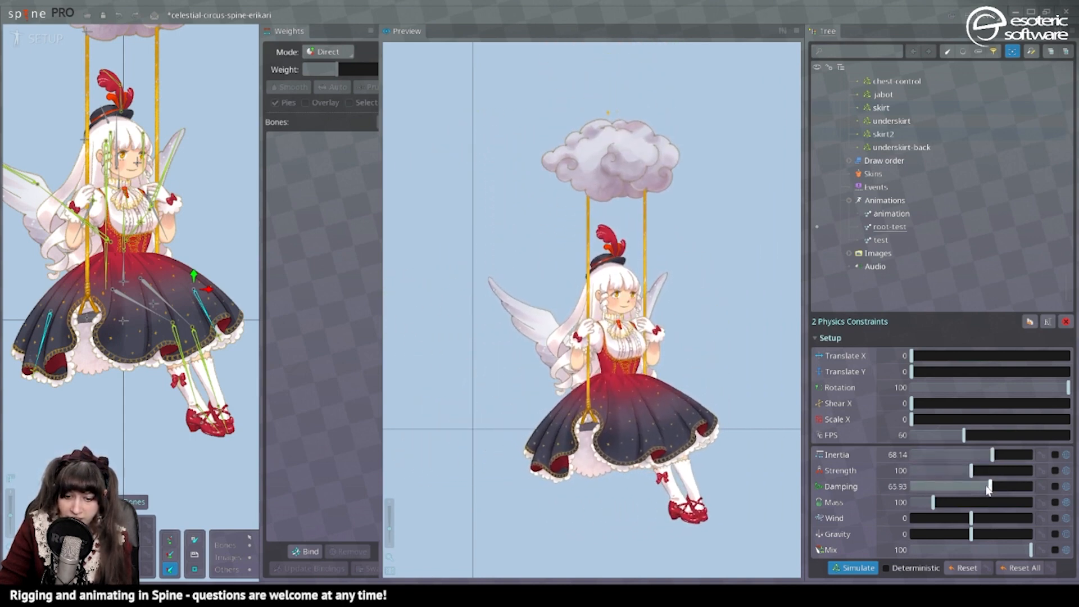
left_click_drag(989, 488, 977, 490)
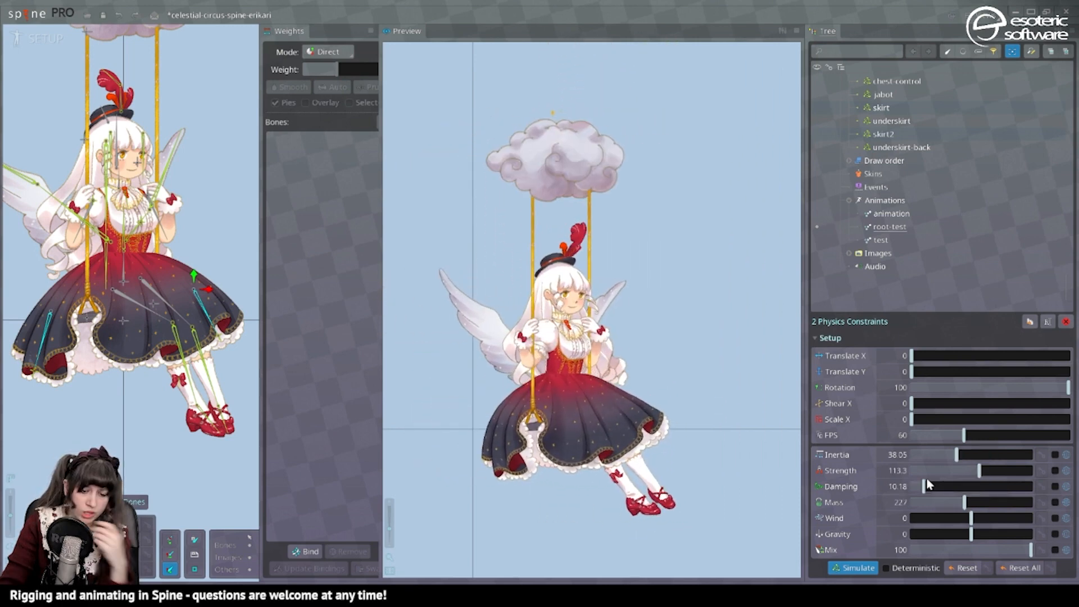
key("ctrl+s")
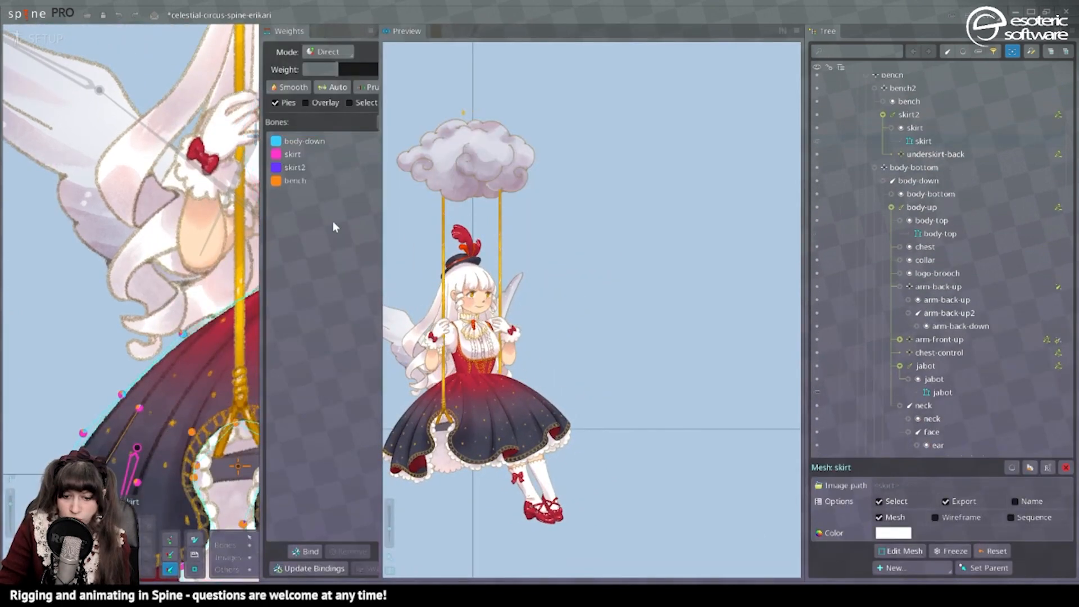
Bind the arm-front-up bone to the skirt mesh and give it a 37.98 weight on the centre waist vertex in Animate mode.
left_click(304, 551)
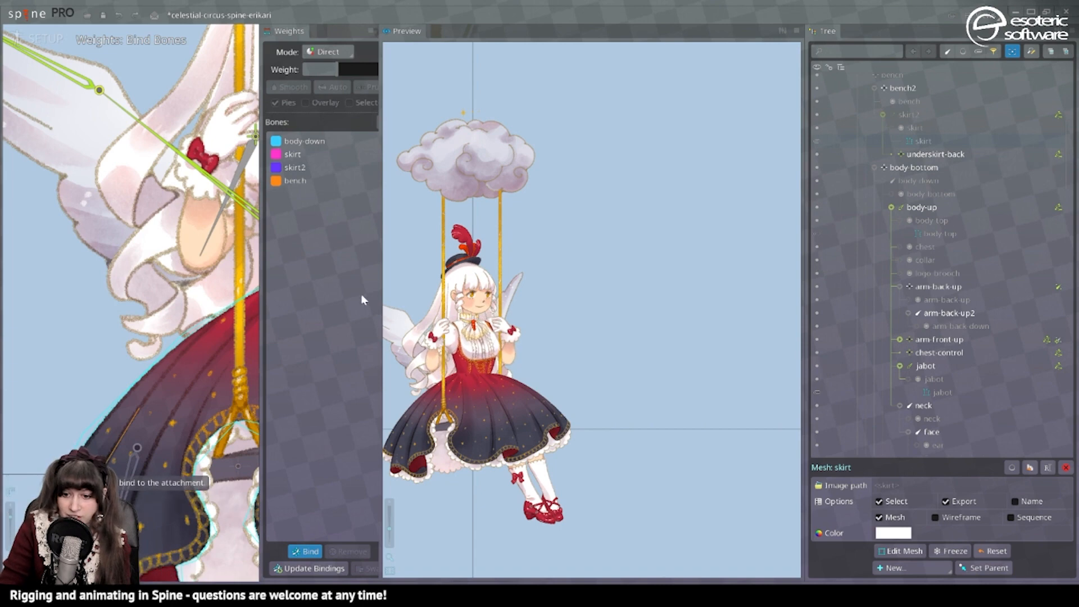
scroll(128, 446, "down", 3)
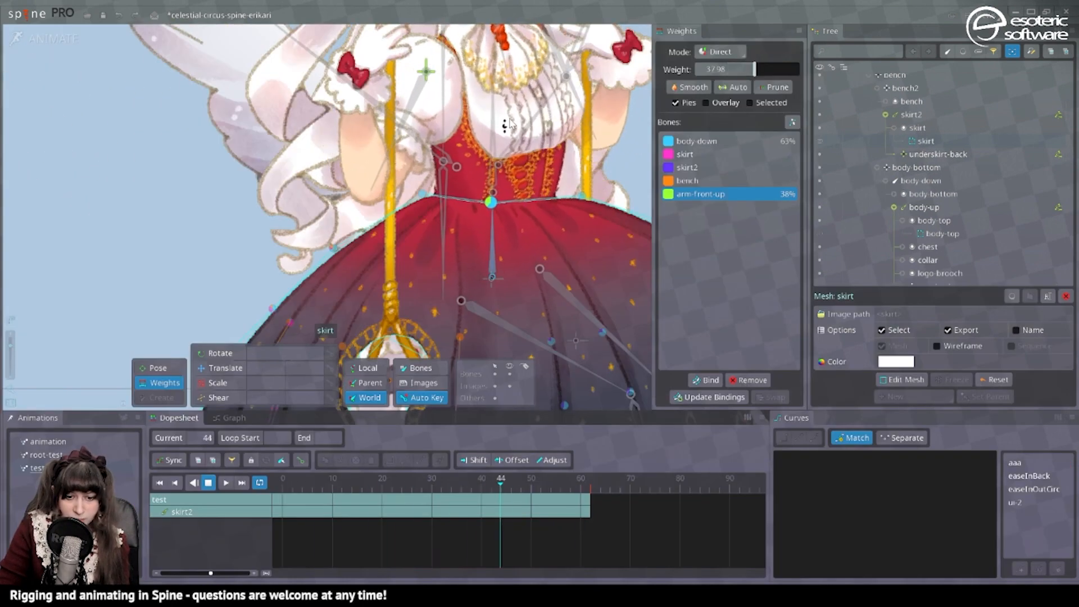
key("space")
left_click(566, 313)
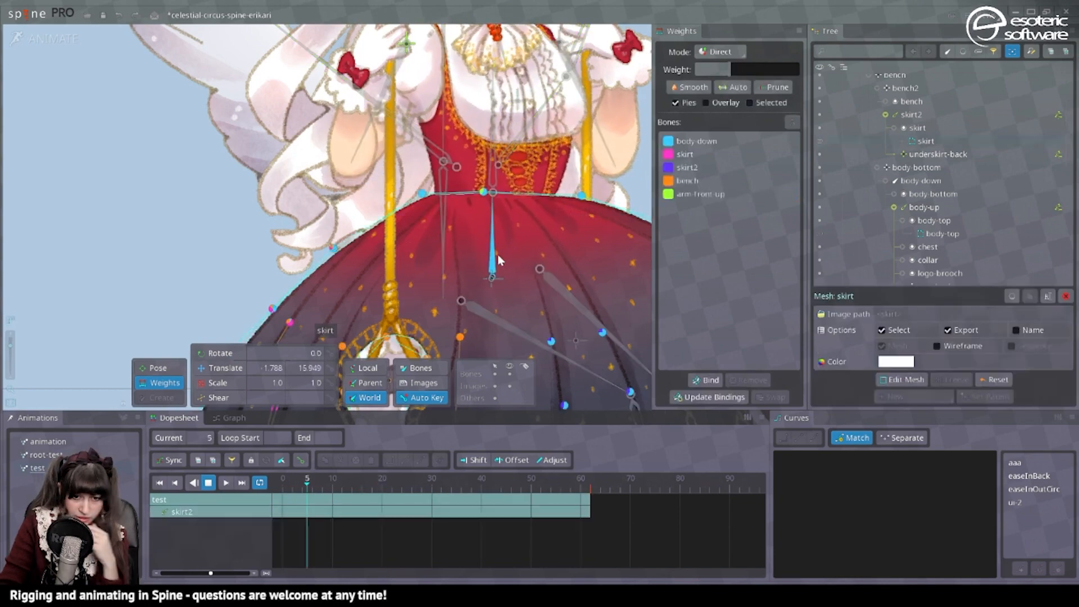
Raise the arm-front-up weight on the skirt's centre waist vertex to about 51 at frame 17 and check it by playing the test animation.
key("space")
scroll(402, 290, "up", 3)
left_click_drag(340, 494, 363, 496)
scroll(416, 216, "up", 4)
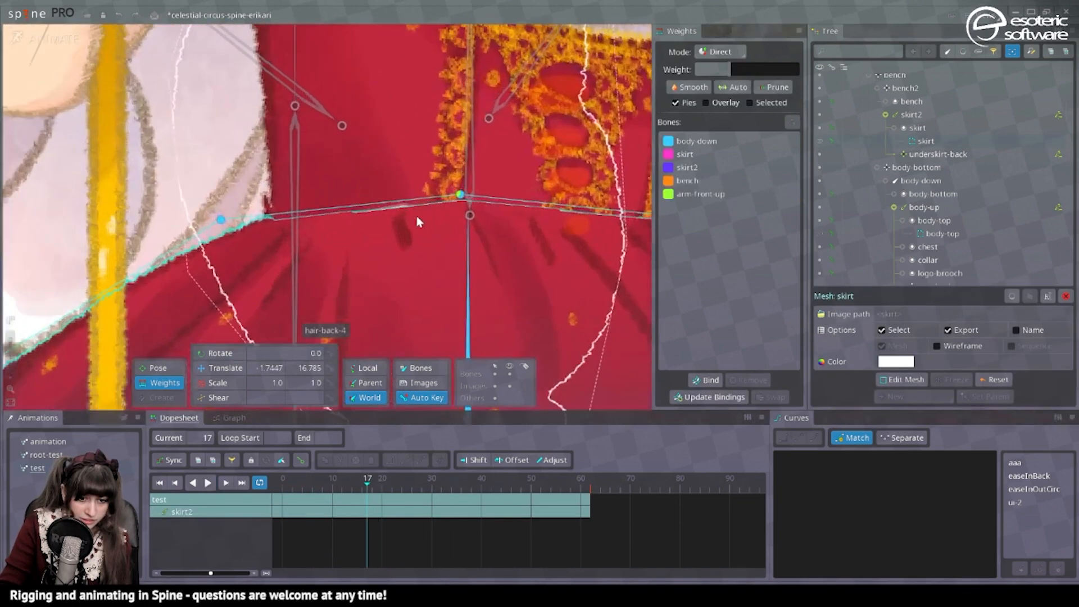
left_click_drag(397, 215, 494, 233)
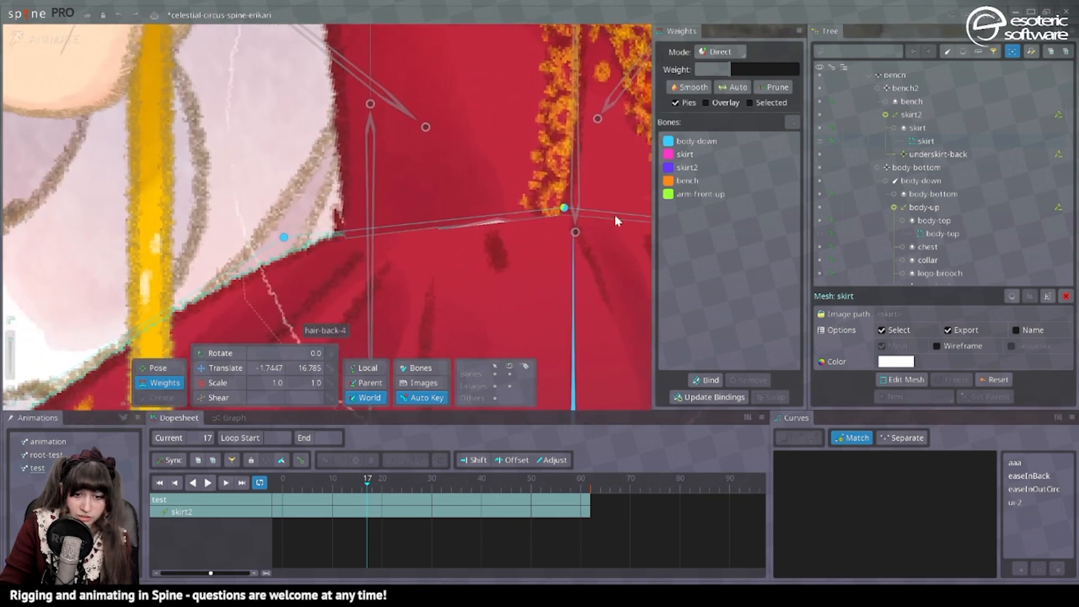
left_click(702, 193)
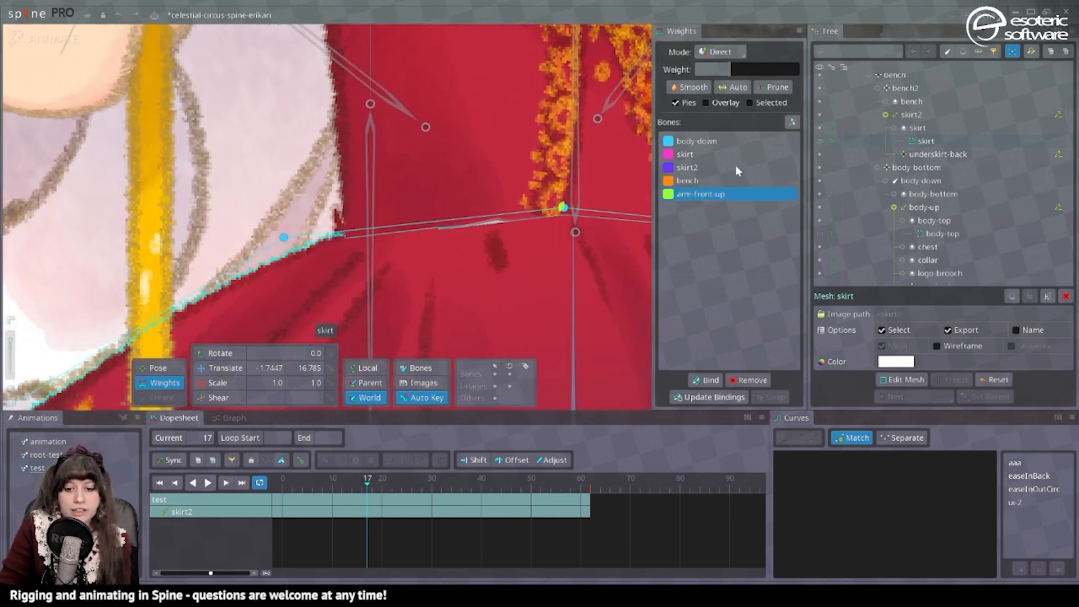
left_click_drag(754, 69, 765, 68)
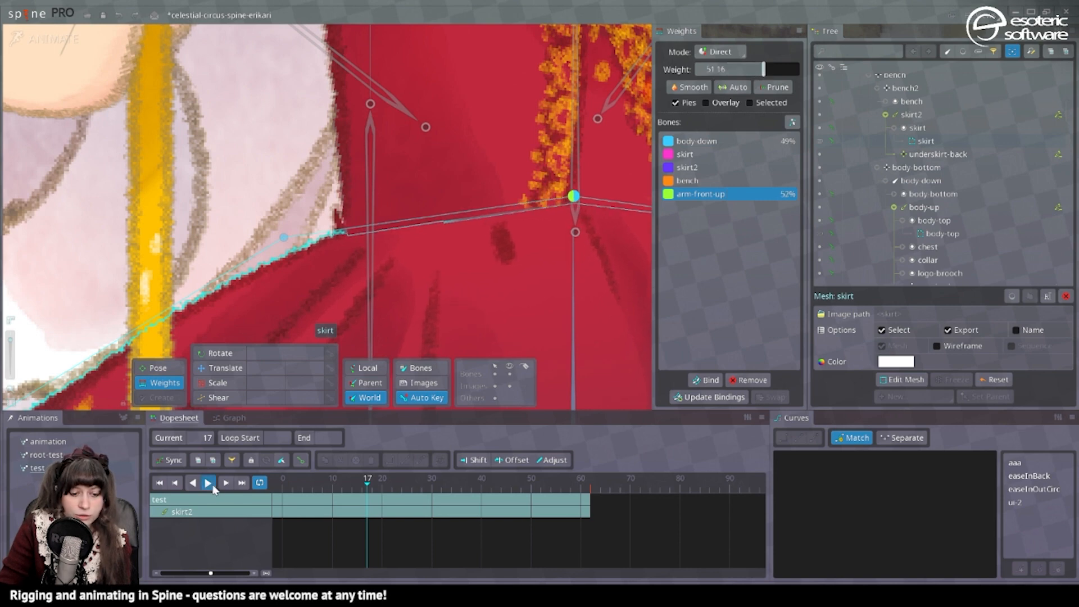
left_click(208, 482)
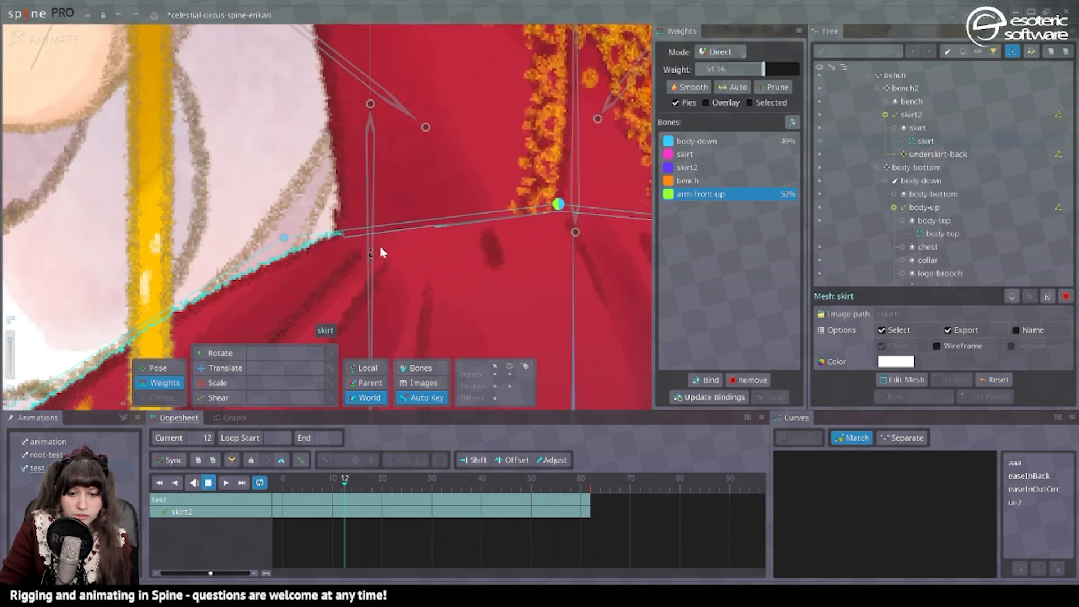
scroll(382, 250, "down", 4)
key("space")
scroll(444, 231, "down", 2)
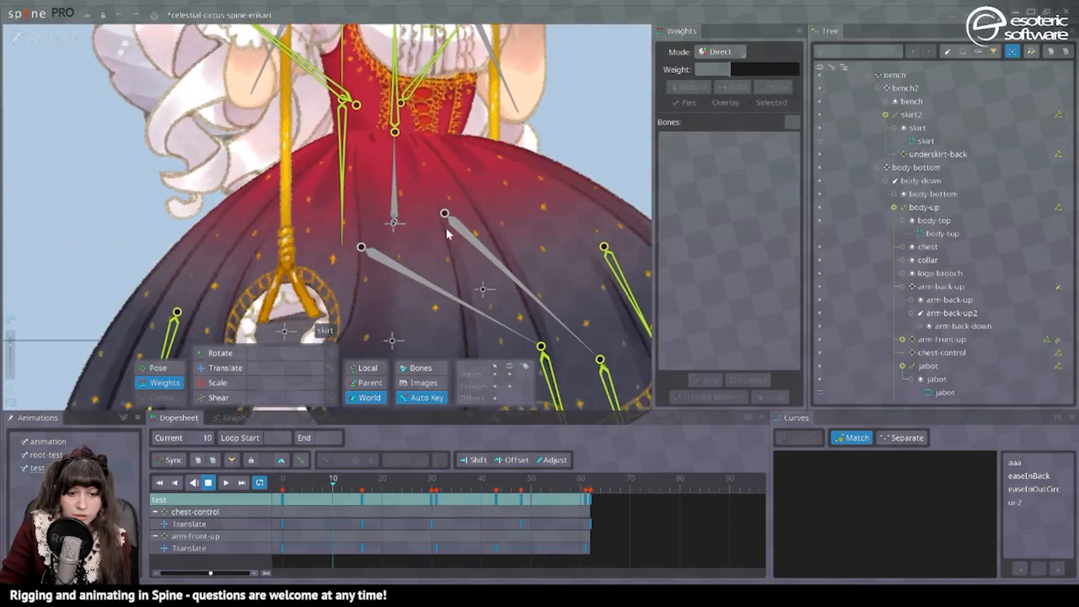
Give arm-front-up a 17.83 weight on the bench-bound skirt vertex beside the swing cutout.
left_click(536, 229)
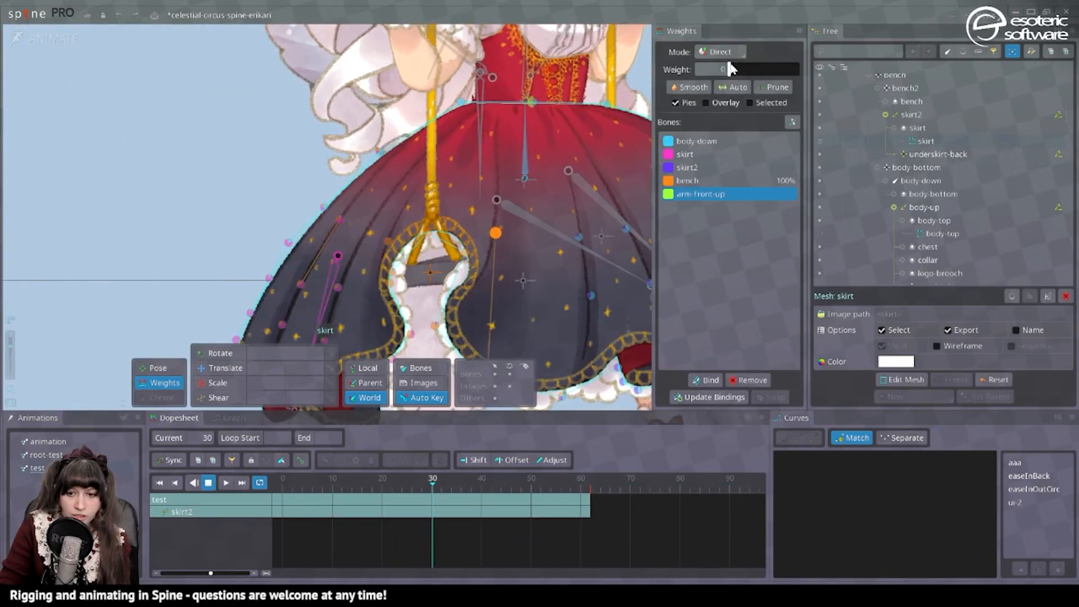
left_click_drag(730, 67, 742, 76)
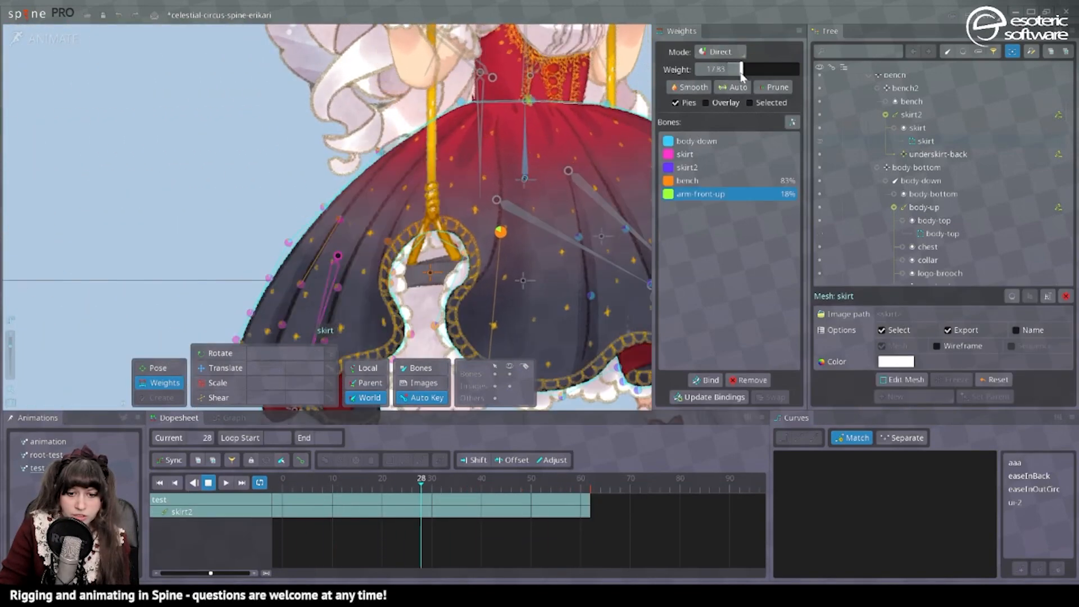
scroll(490, 155, "down", 3)
scroll(491, 222, "up", 3)
Set the arm-front-up weight to 14.23 on the body-top mesh's lower-edge vertex below the corset lacing, and deselect the mesh.
left_click(411, 128)
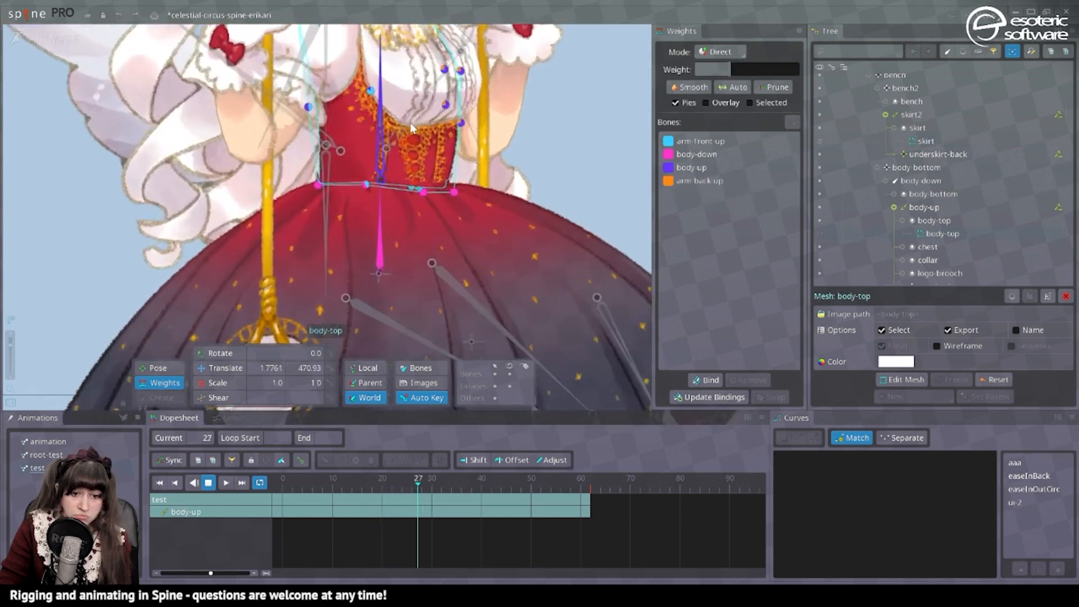
left_click_drag(413, 128, 480, 135)
left_click(491, 199)
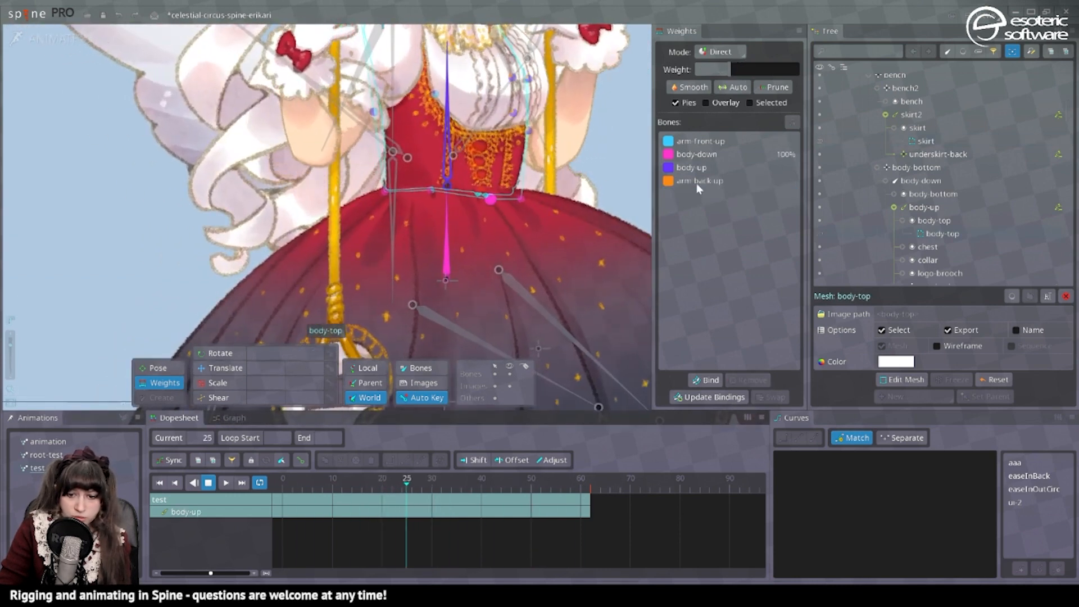
left_click(696, 138)
left_click_drag(730, 69, 740, 73)
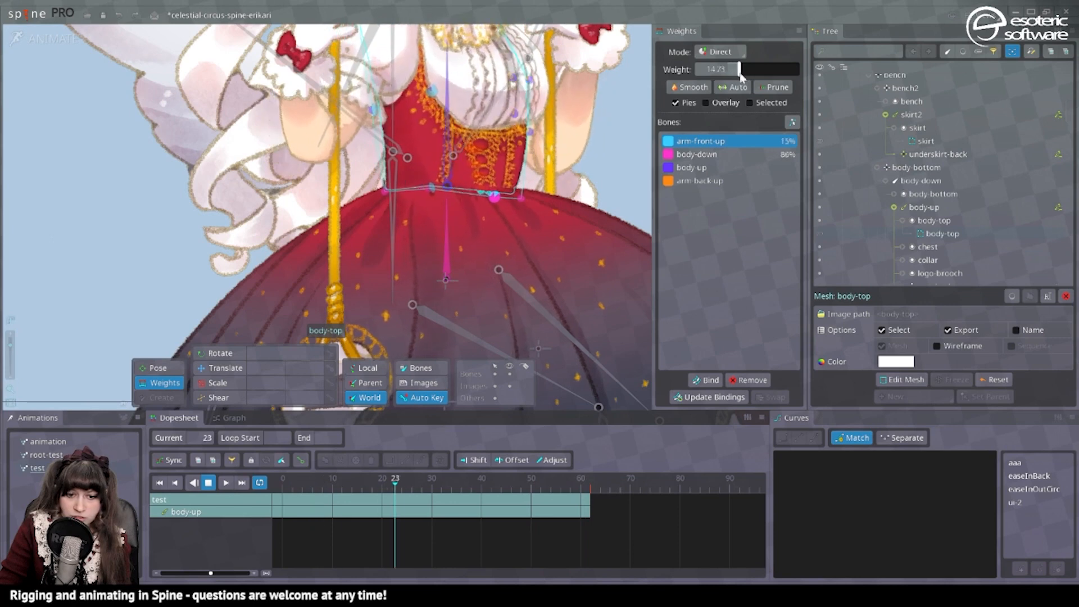
key("space")
scroll(600, 117, "down", 2)
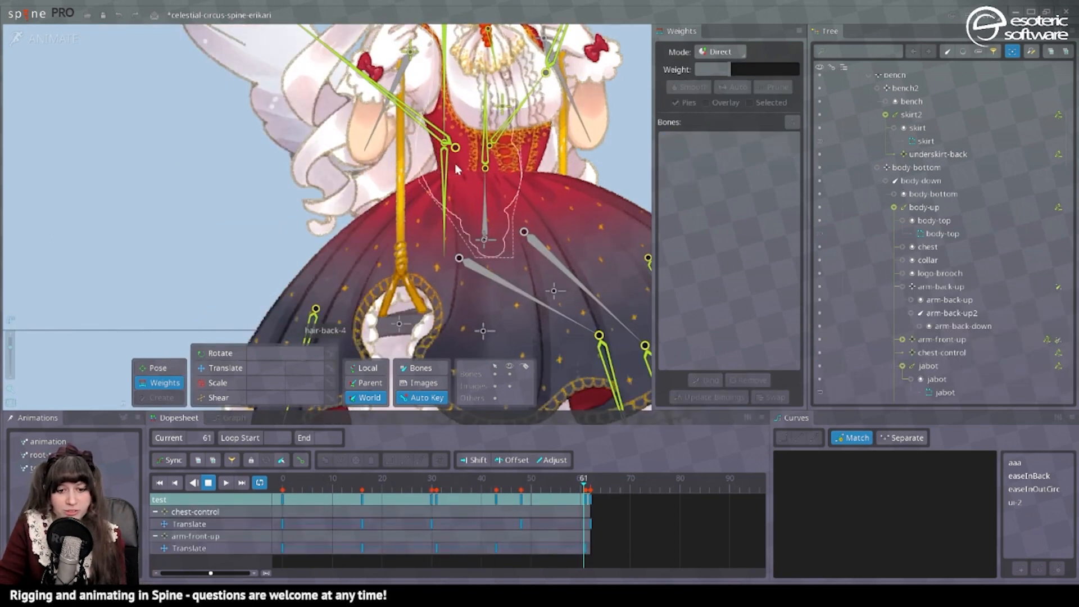
In Setup mode, convert the spine-logo-body attachment to a mesh and bind it to the arm-front-up, arm-back-up and body-up bones.
left_click(50, 38)
scroll(523, 283, "up", 4)
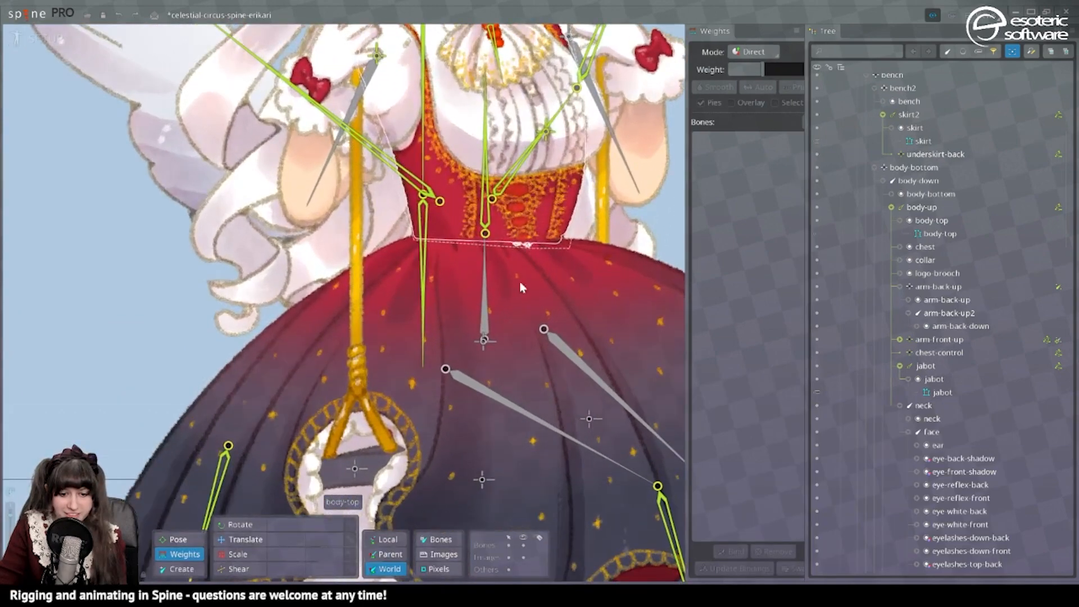
left_click(240, 540)
left_click(518, 208)
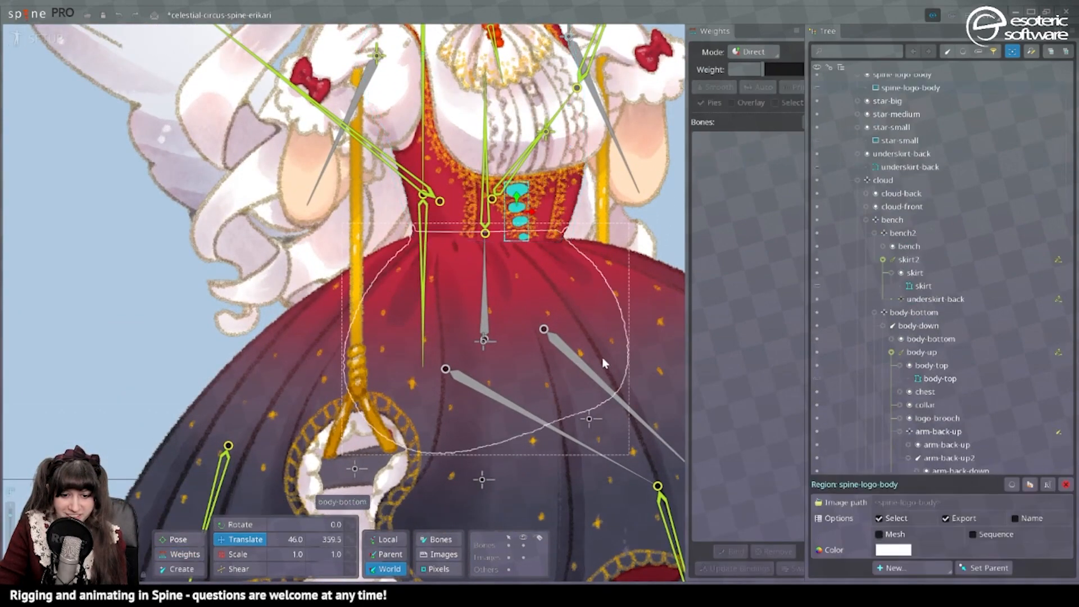
left_click(880, 533)
left_click(728, 556)
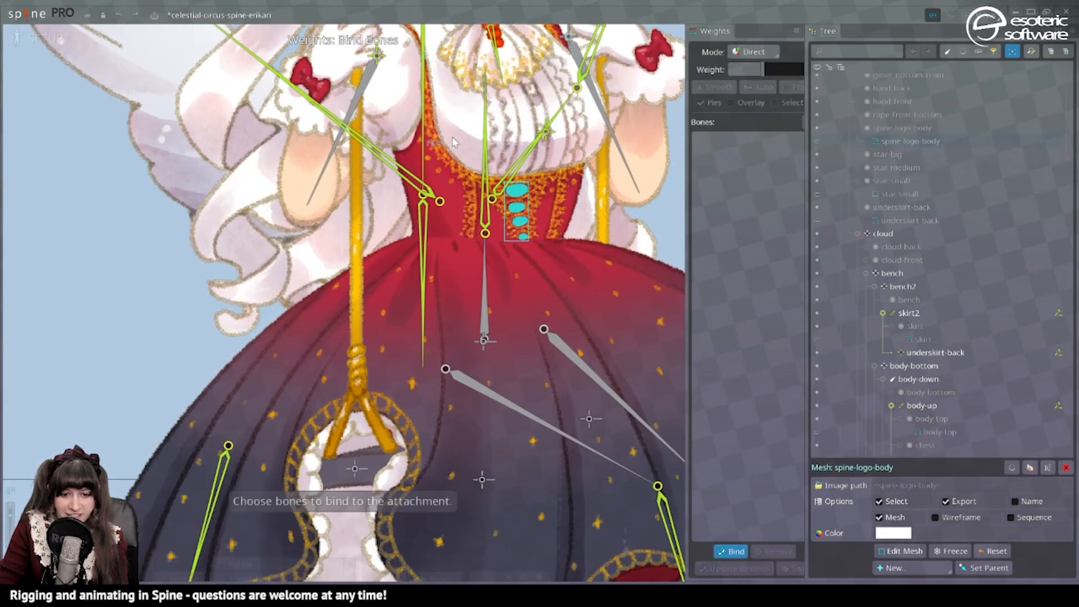
left_click_drag(375, 65, 490, 98)
left_click_drag(667, 140, 531, 168)
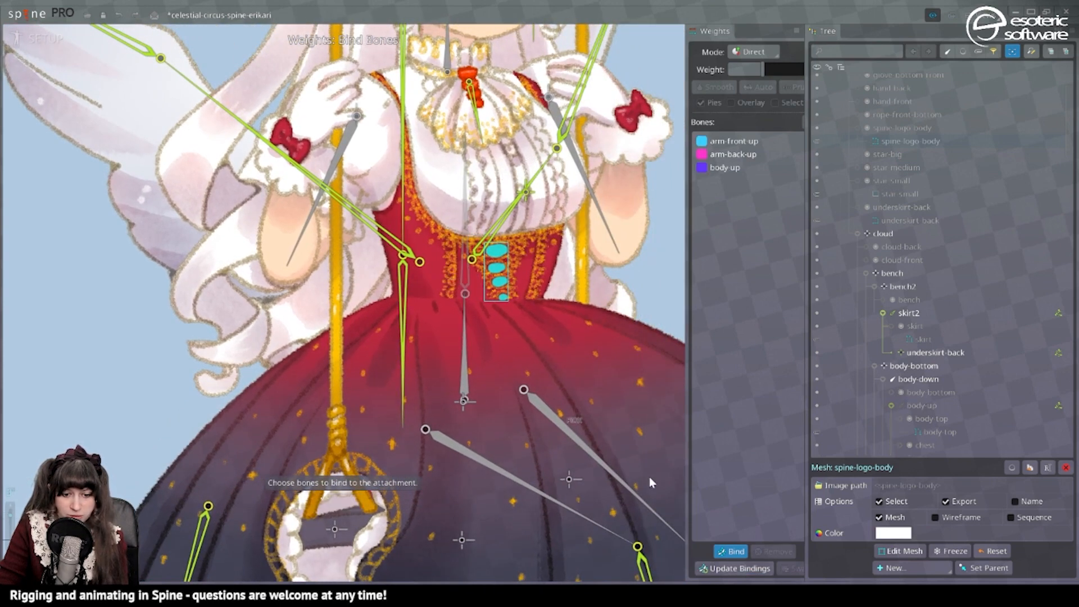
left_click(741, 548)
Set the arm-back-up weight of the spine-logo-body vertices to 34.11 in Animate mode while the test animation plays.
left_click(57, 36)
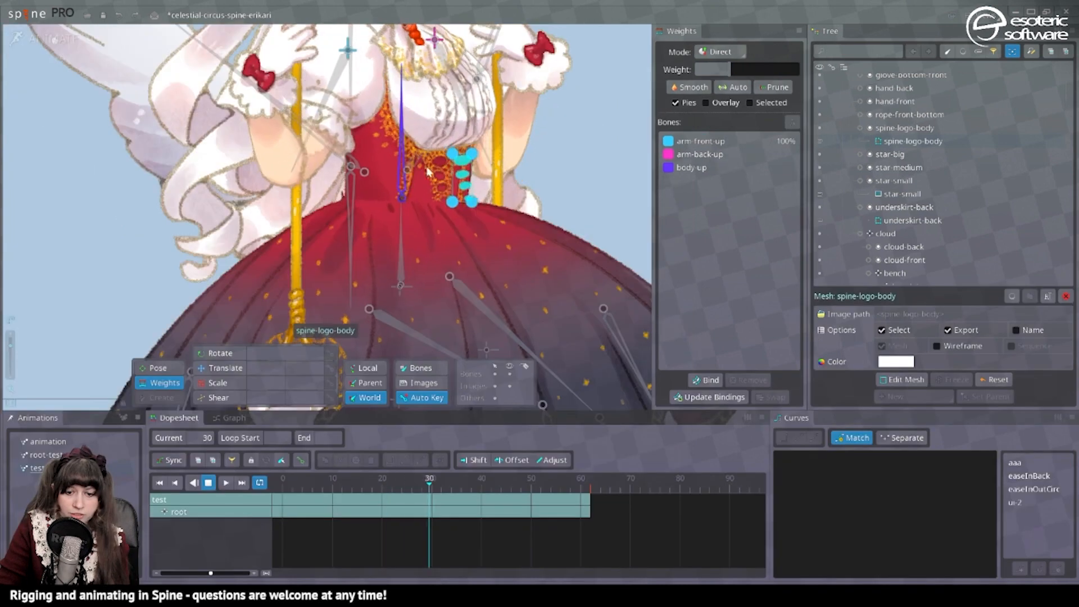
left_click(690, 154)
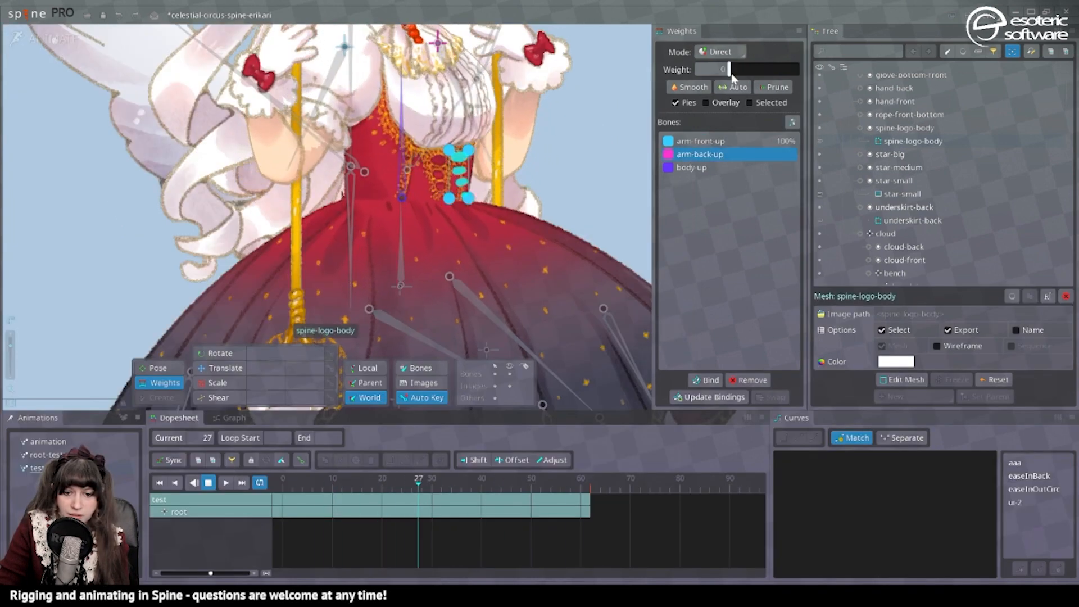
left_click_drag(729, 69, 749, 69)
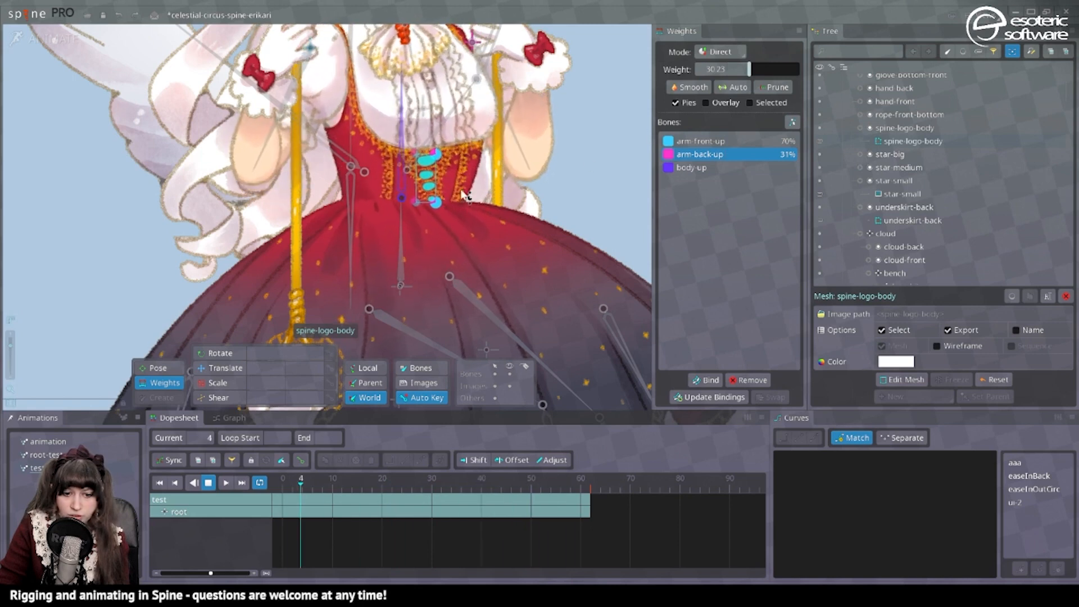
left_click_drag(749, 69, 754, 71)
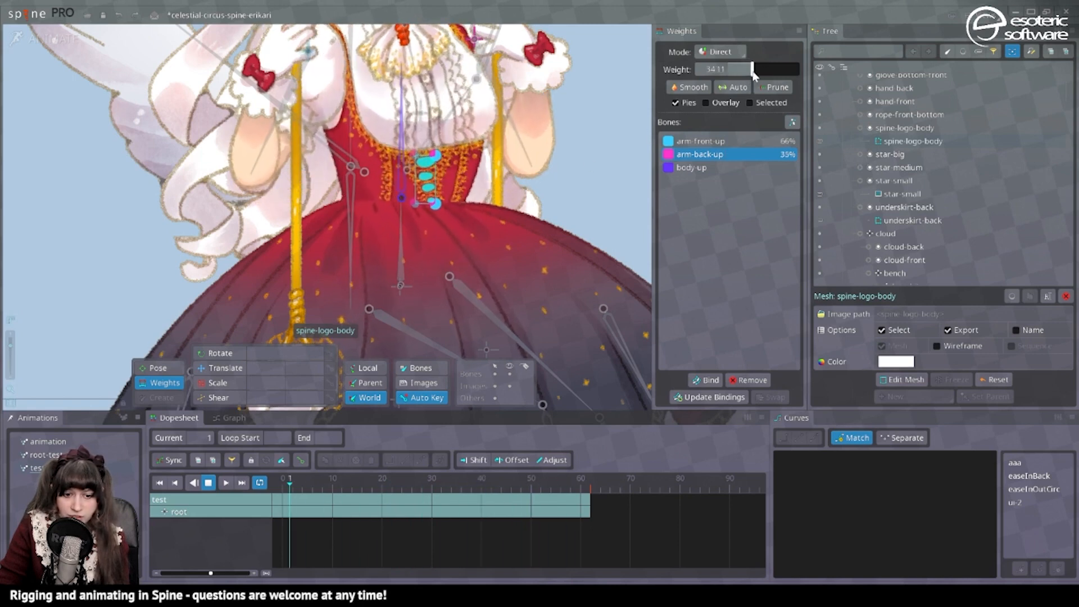
left_click(612, 150)
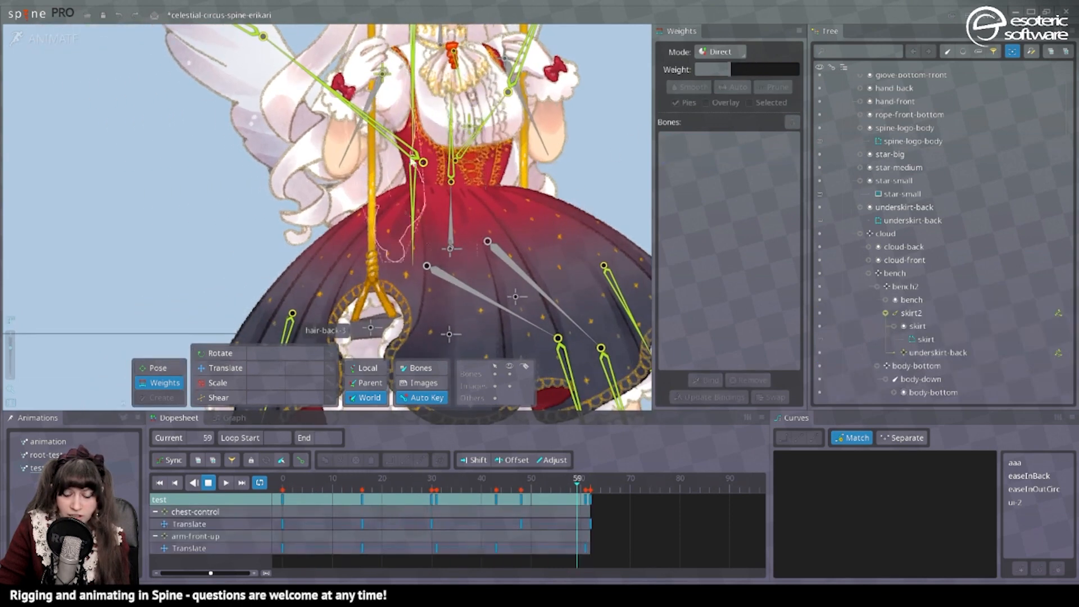
Return to Setup mode, convert the rope-front attachment to a mesh and generate vertices along its length.
key("ctrl+Tab")
left_click(248, 539)
left_click(518, 276)
left_click_drag(469, 31, 453, 149)
left_click(453, 150)
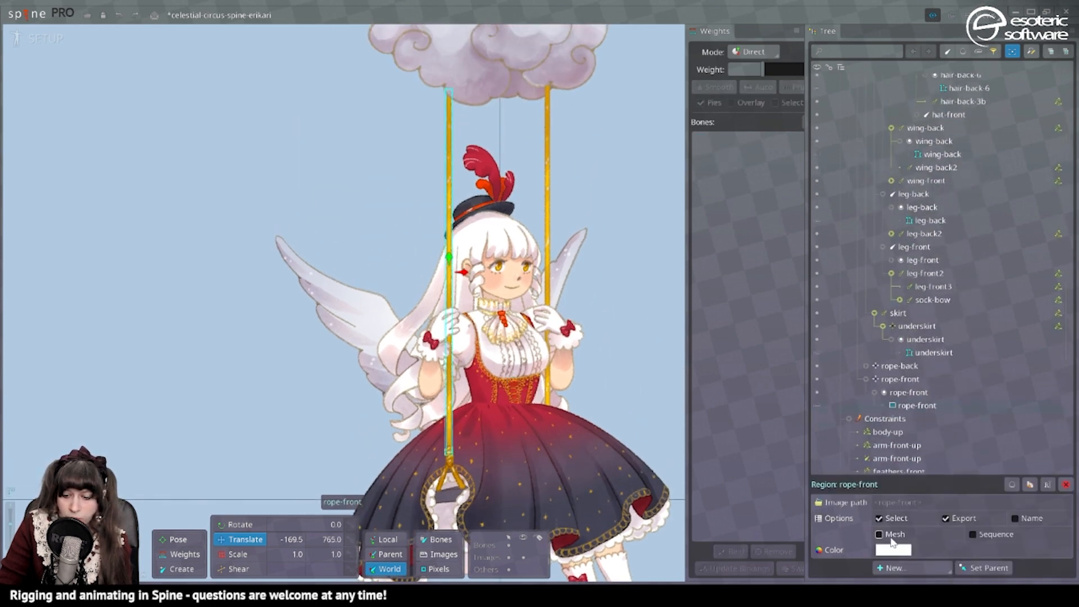
left_click(880, 534)
left_click(909, 554)
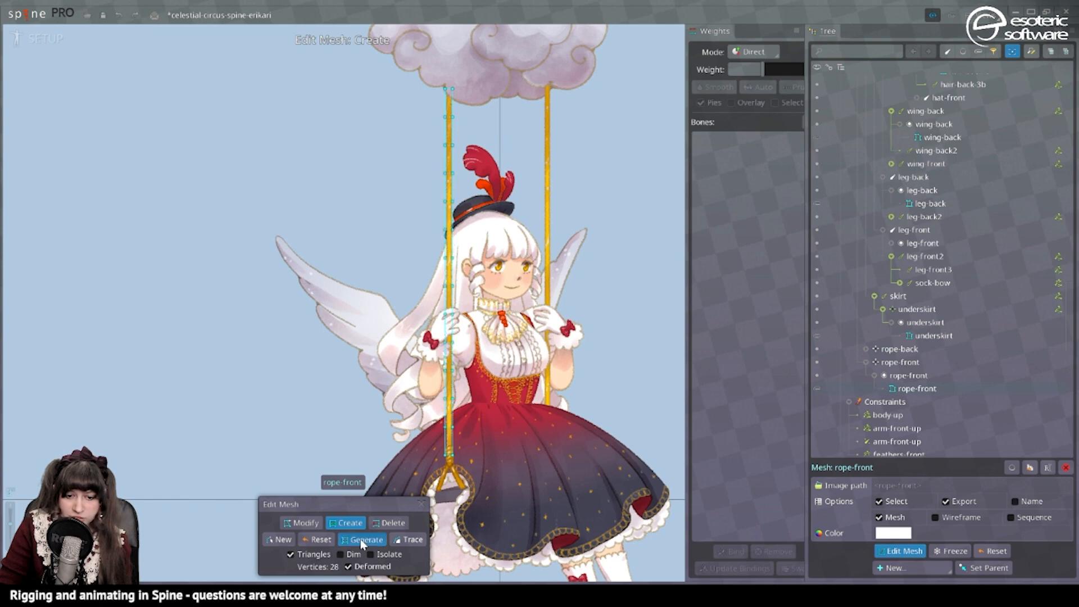
left_click(422, 504)
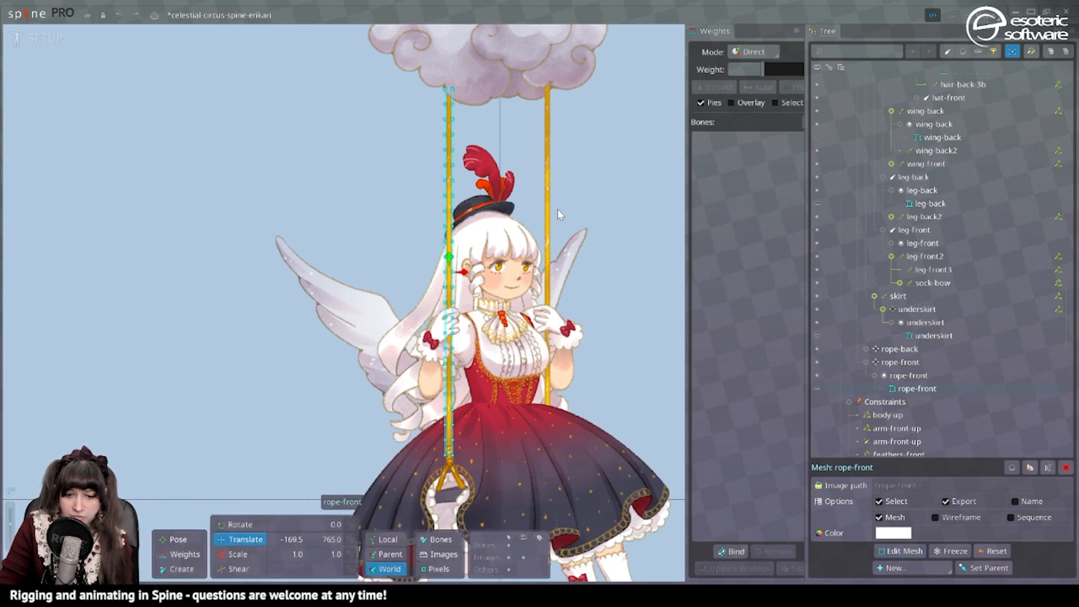
Convert the rope-back attachment to a mesh and add vertices along its length.
left_click(550, 193)
left_click(881, 534)
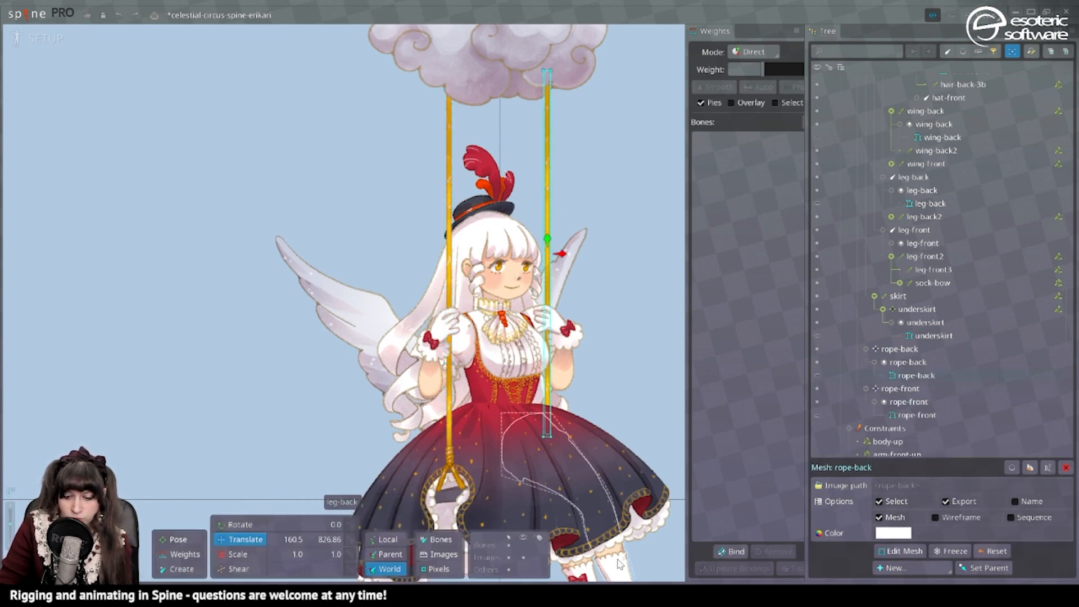
left_click(902, 552)
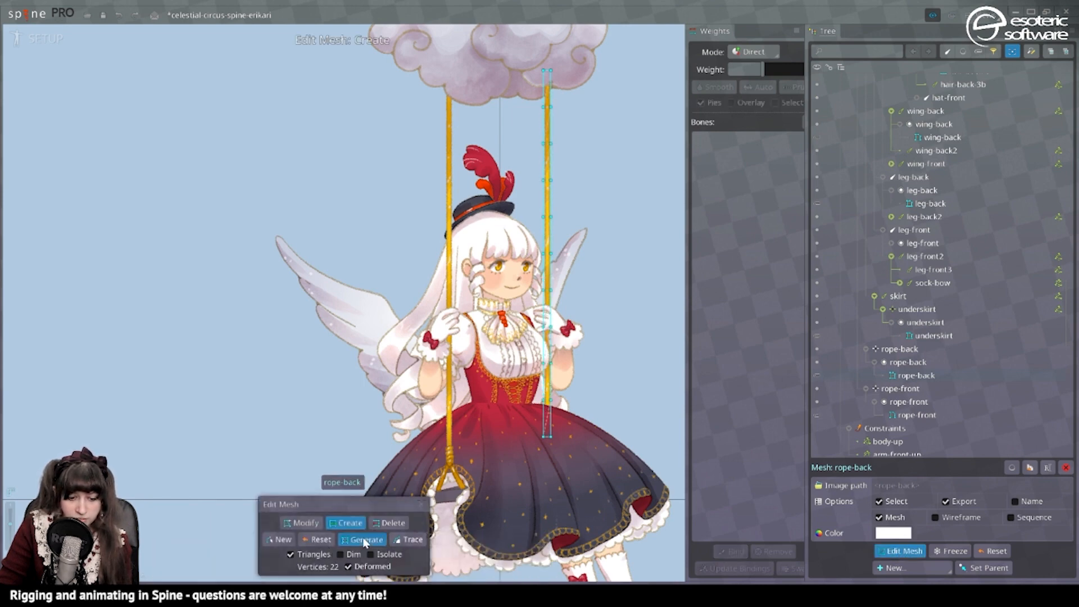
left_click(421, 505)
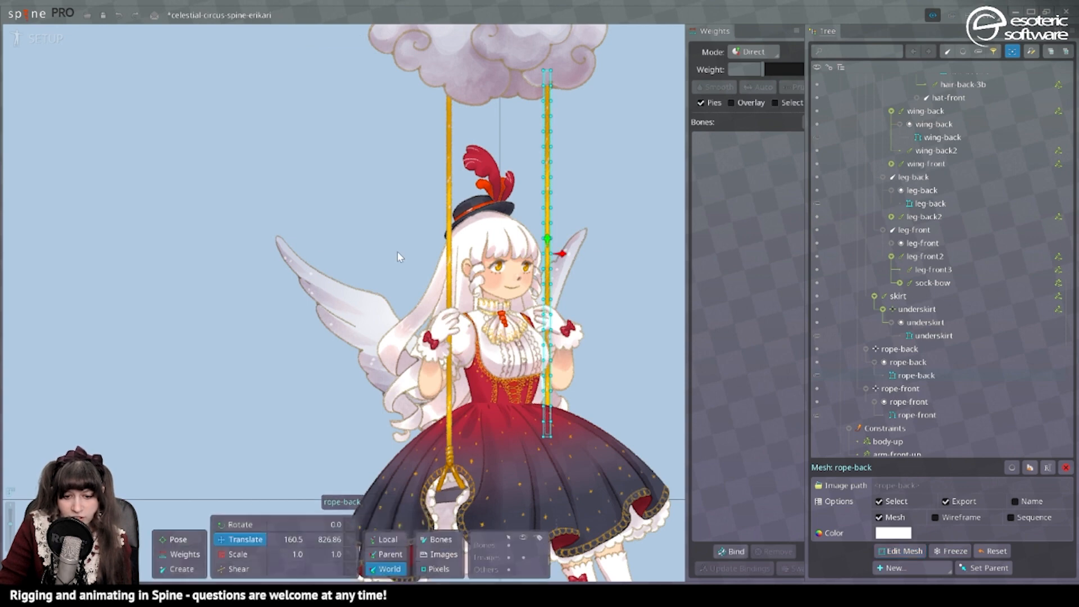
Bind the rope-front mesh to the rope-front and bench bones.
left_click(449, 196)
left_click(523, 546)
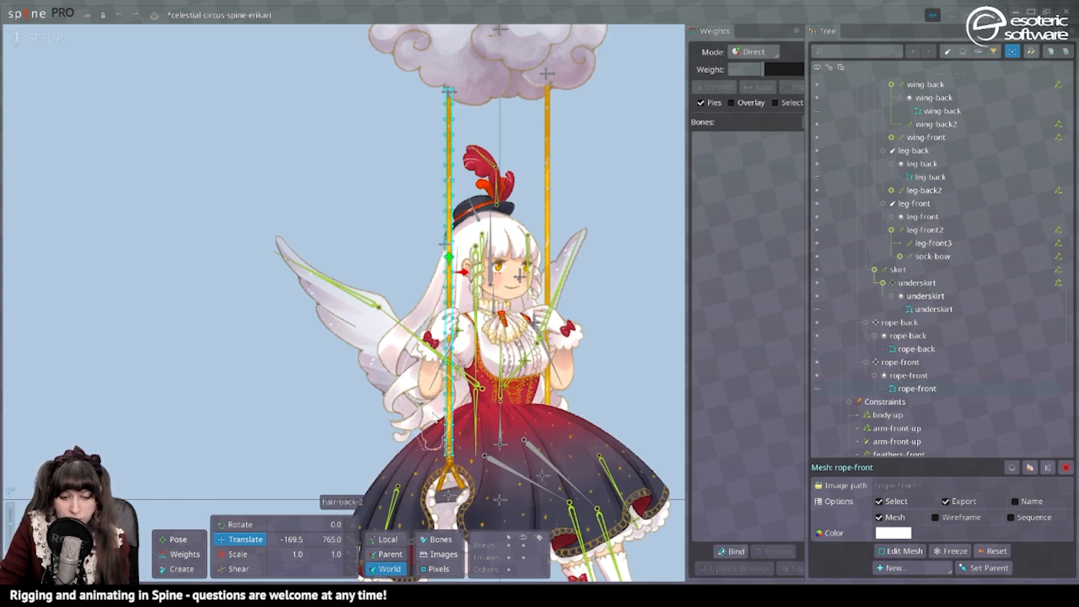
left_click(731, 551)
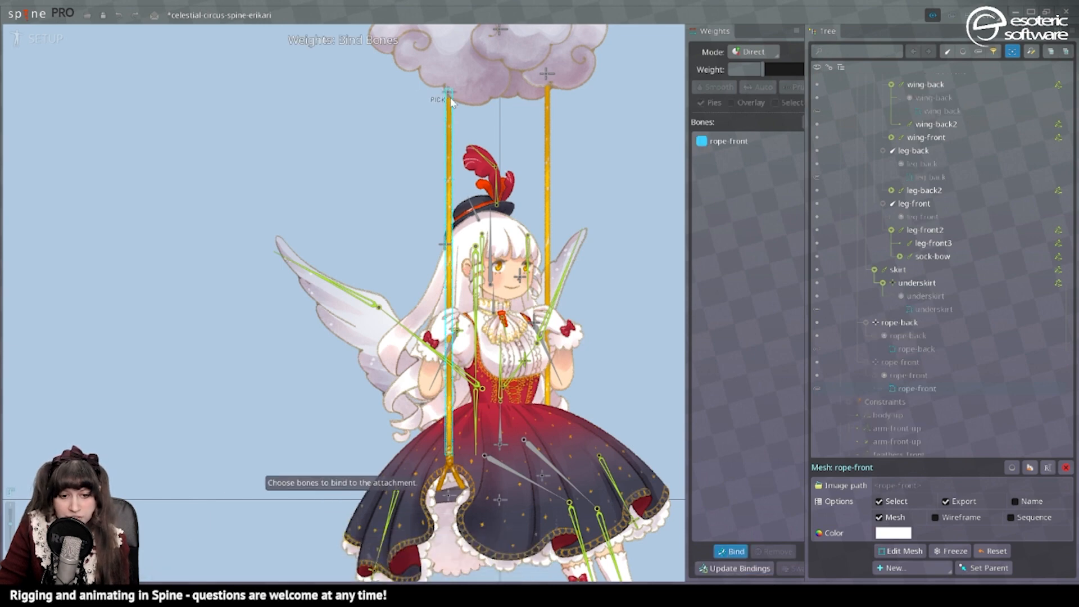
left_click(746, 554)
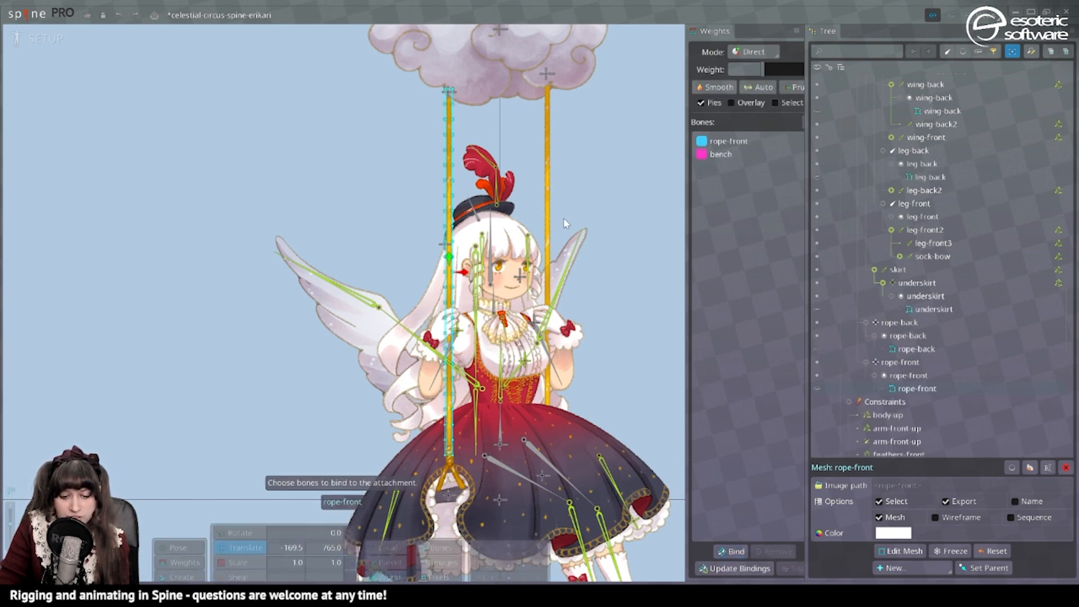
Bind the rope-back mesh to the rope-back and bench2 bones.
left_click(554, 143)
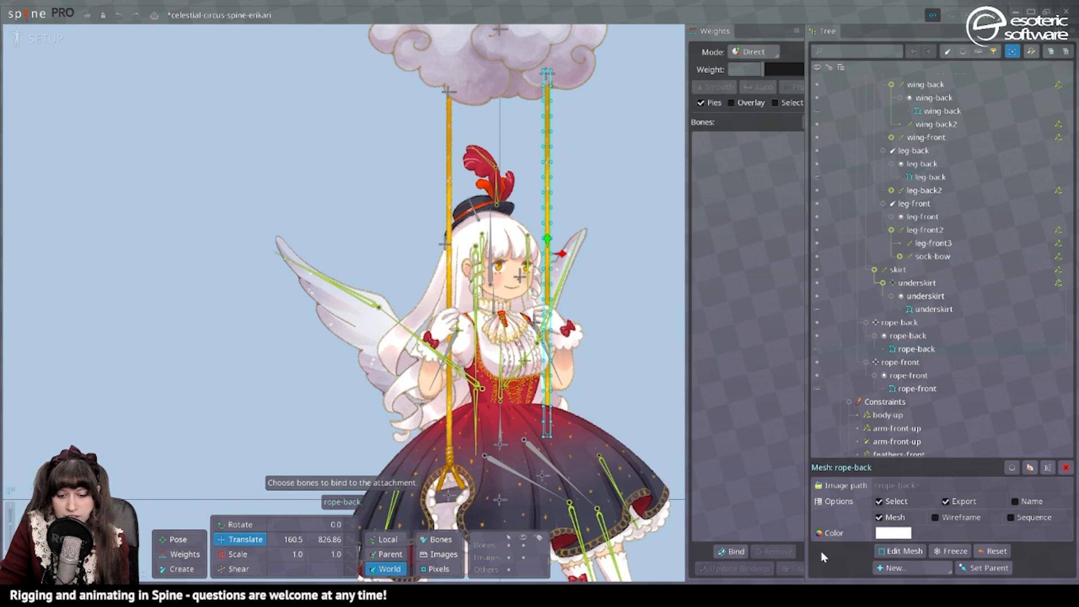
left_click(734, 553)
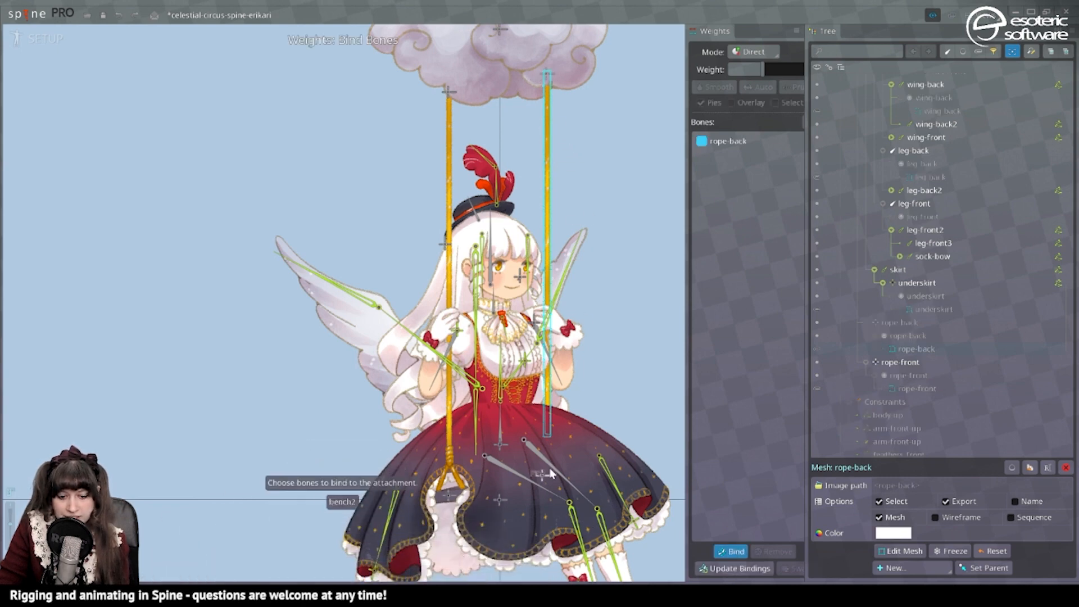
scroll(551, 473, "up", 2)
left_click(730, 552)
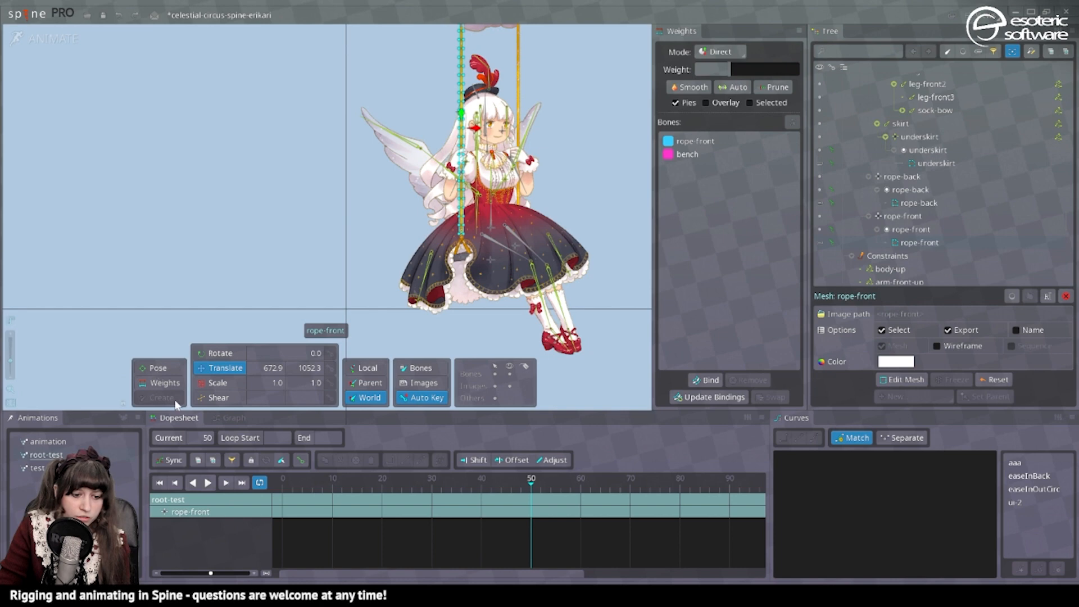
In Animate mode, weight the lower rope-front vertices 100 to the bench bone and smooth the weights along the whole rope.
left_click(164, 382)
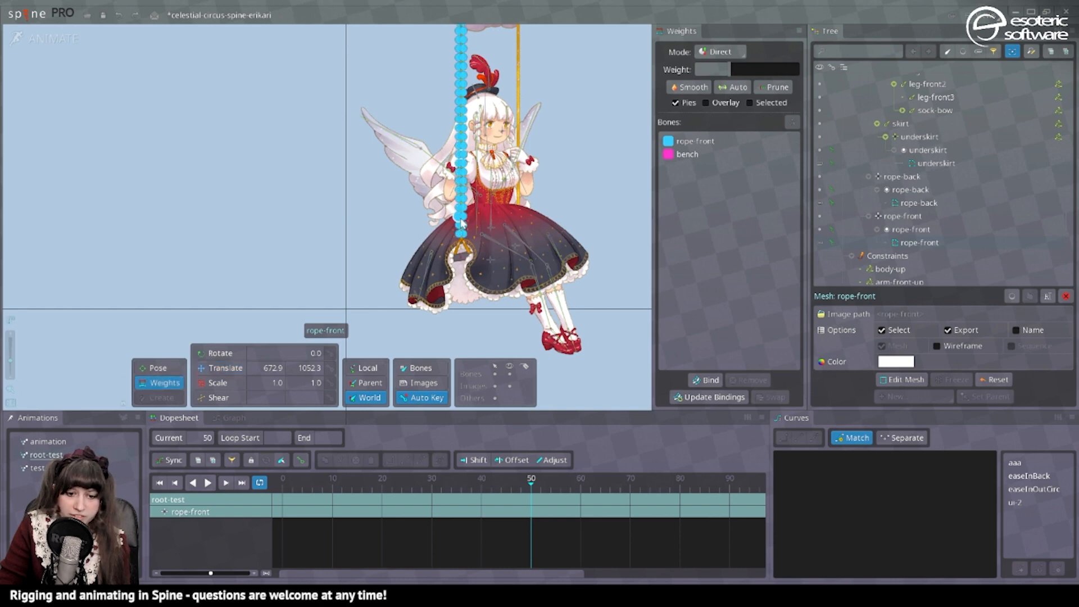
left_click_drag(461, 224, 465, 255)
left_click_drag(573, 296, 399, 150)
left_click_drag(740, 69, 800, 68)
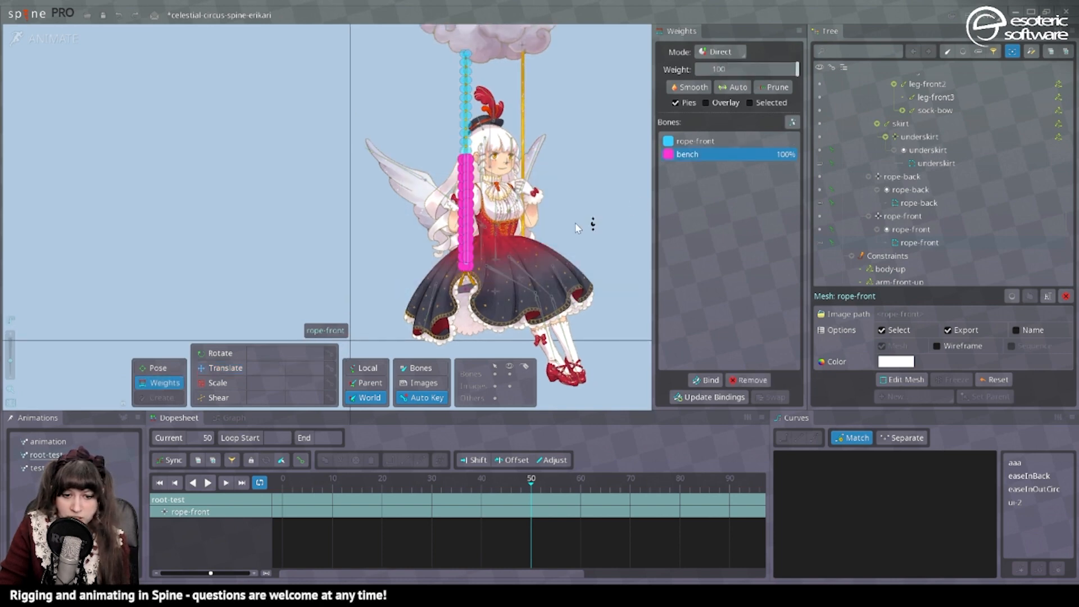
left_click_drag(612, 264, 398, 63)
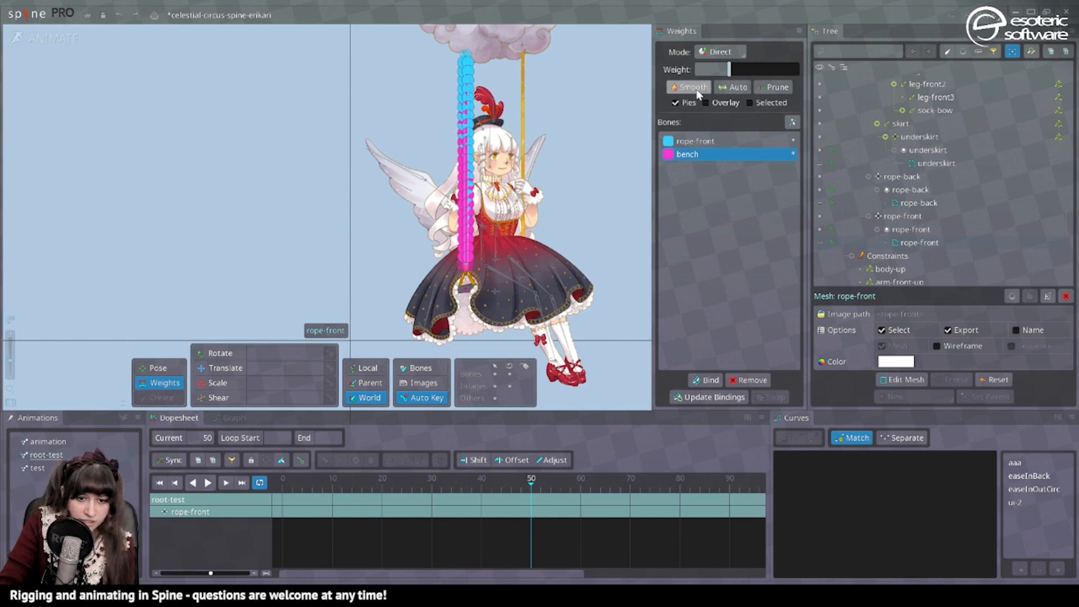
scroll(580, 169, "up", 5)
scroll(580, 168, "down", 5)
scroll(454, 184, "up", 1)
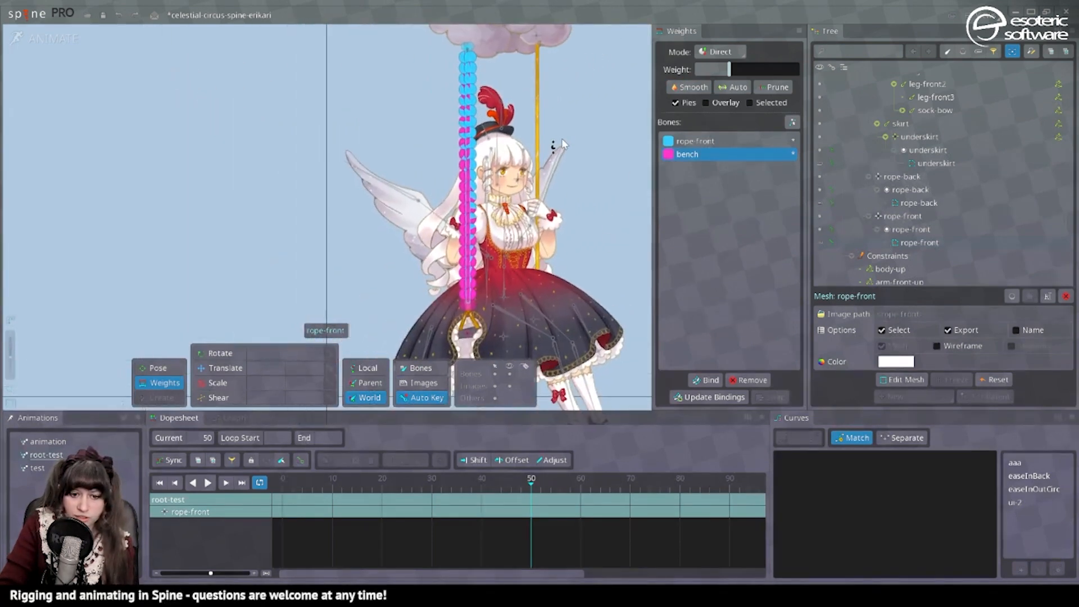
Weight the lower rope-back vertices 100 to the bench2 bone and smooth the weights along the whole rope.
left_click(538, 117)
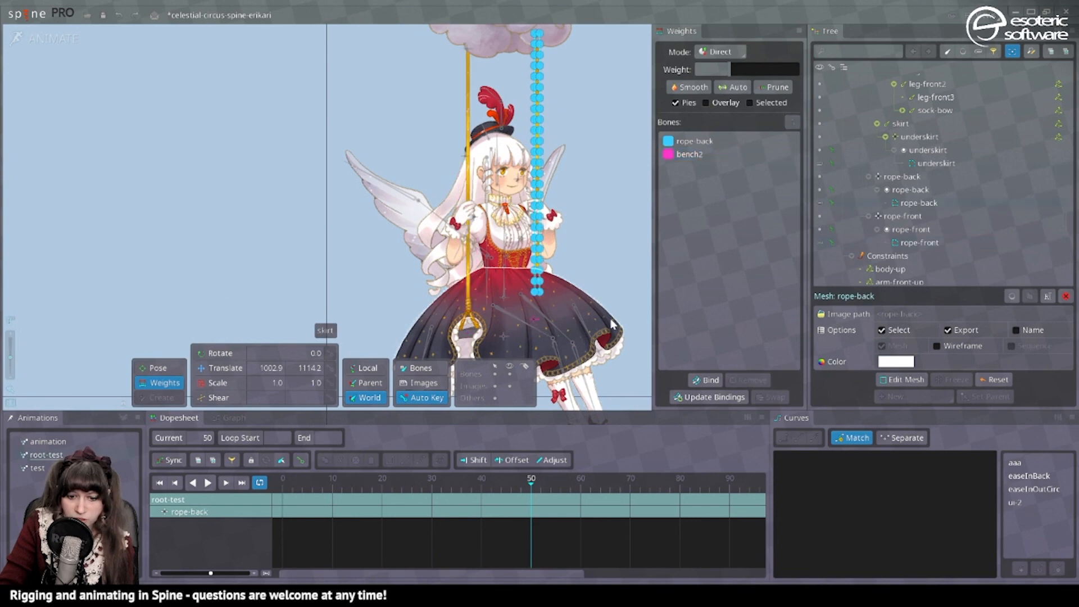
left_click_drag(635, 313, 464, 157)
left_click(706, 159)
left_click_drag(730, 69, 880, 81)
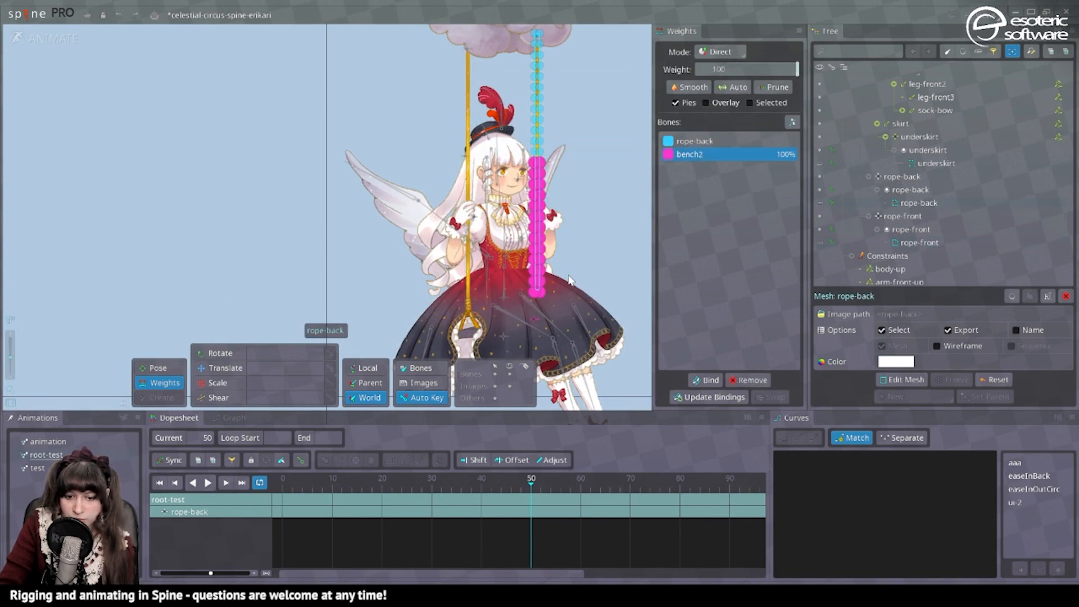
left_click_drag(597, 286, 453, 42)
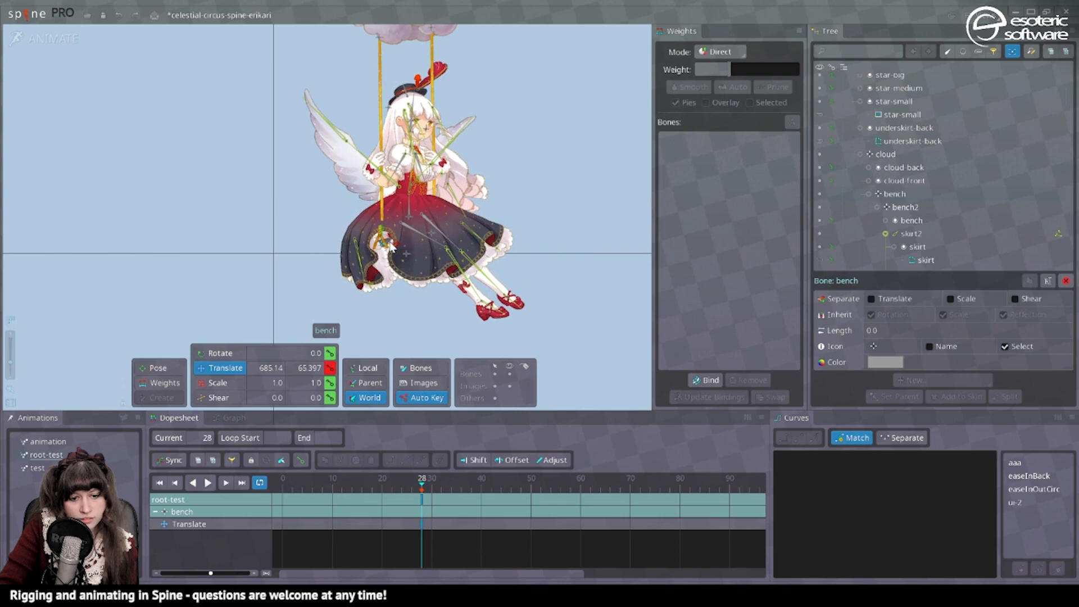
left_click_drag(388, 250, 325, 253)
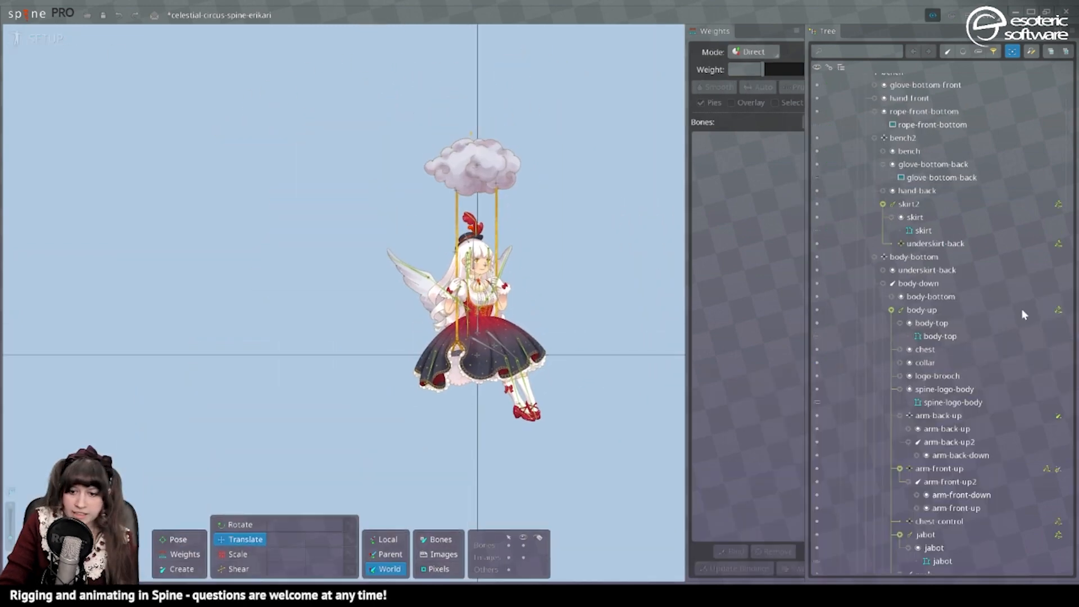
In Setup mode, add physics constraints to the bench and bench2 bones, with Translate X and Translate Y at 100 for bench.
scroll(471, 302, "up", 5)
left_click(434, 432)
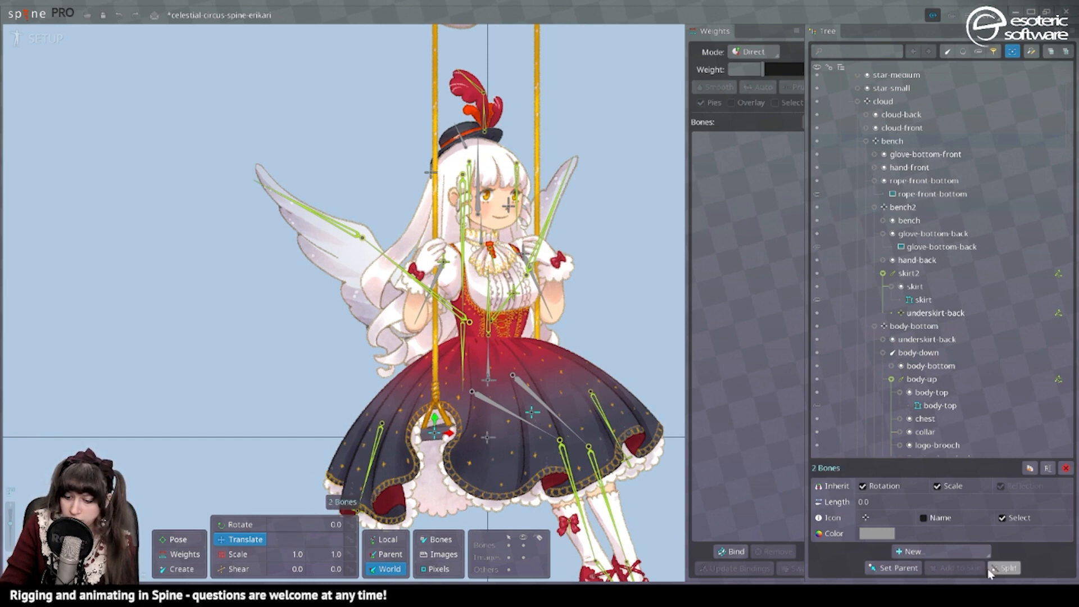
scroll(502, 346, "down", 3)
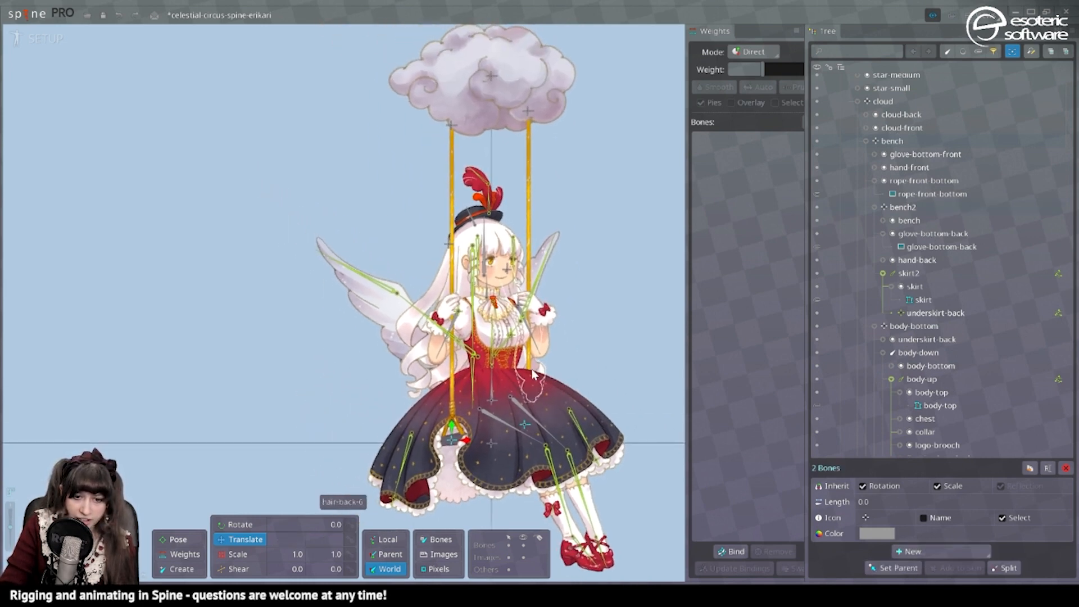
left_click(909, 550)
left_click(927, 521)
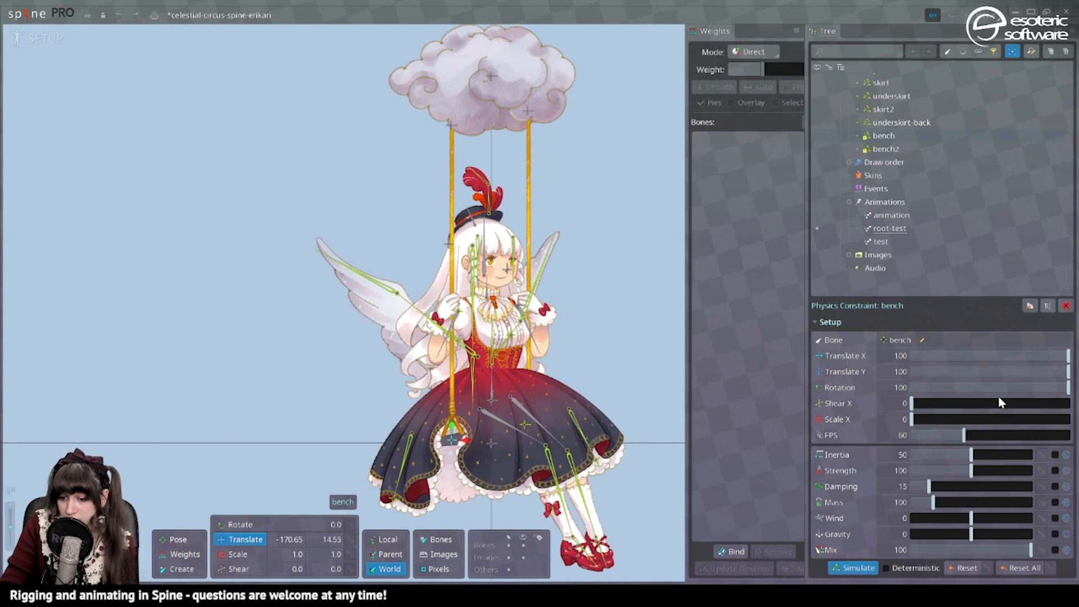
Play the root-test animation in Animate mode, return to Setup mode and show the Preview view to check the bench physics.
left_click(19, 43)
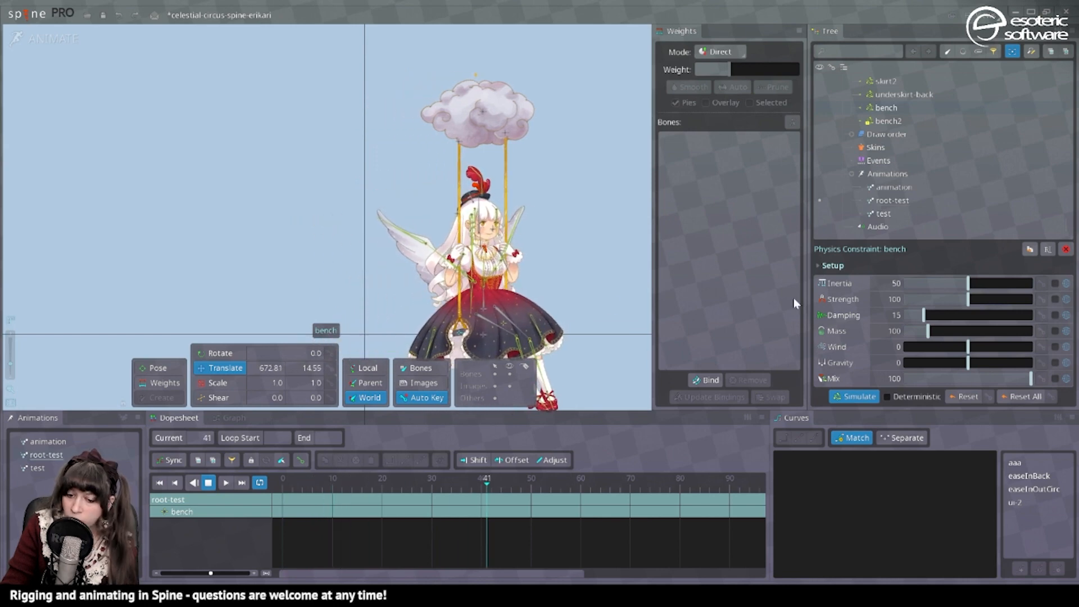
key("ctrl+Tab")
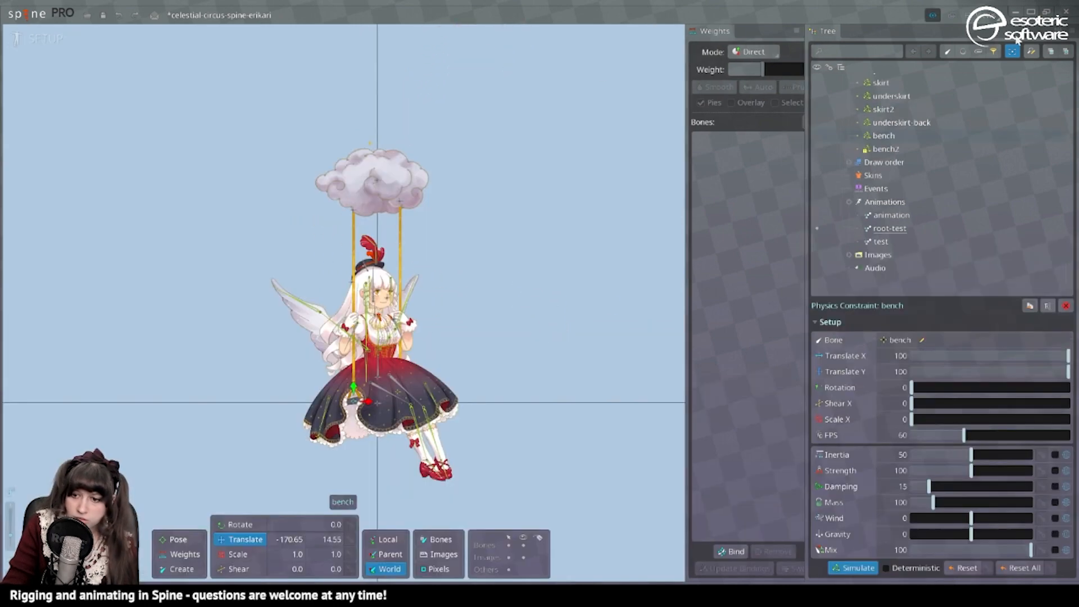
left_click(936, 16)
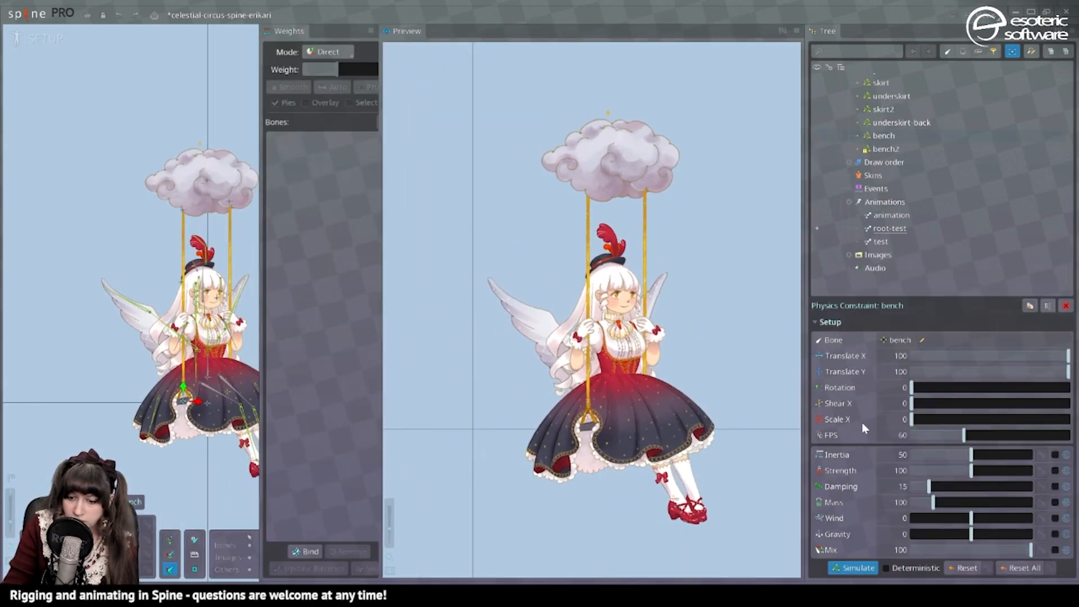
Set the bench2 physics constraint to Translate X 100, Translate Y 100 and Rotation 0.
left_click(890, 148)
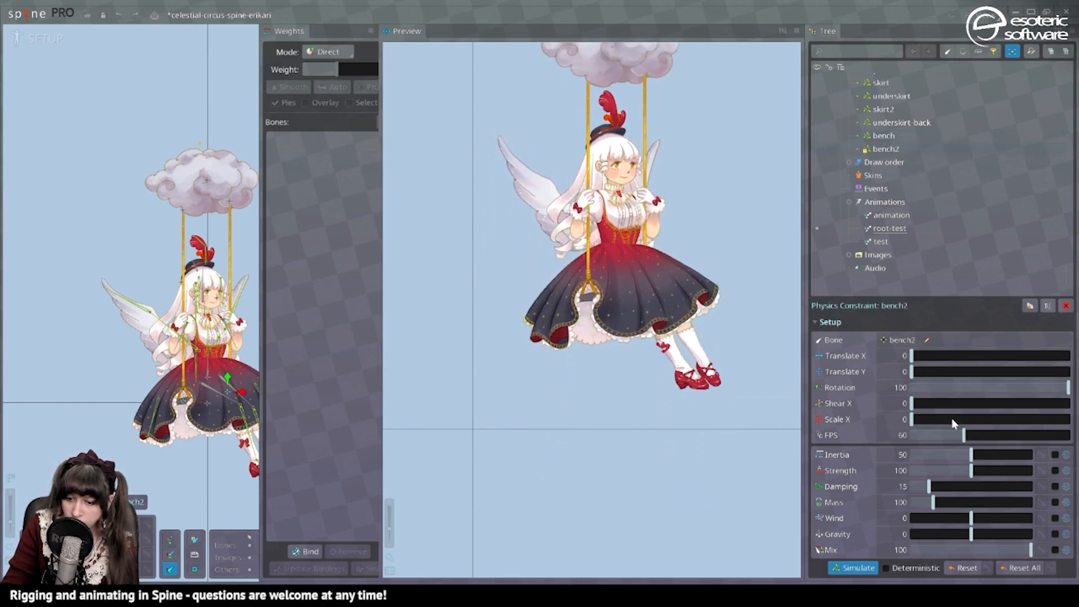
left_click_drag(975, 387, 1074, 374)
Select the skeleton's Constraints node and reset the constraints.
scroll(893, 133, "up", 10)
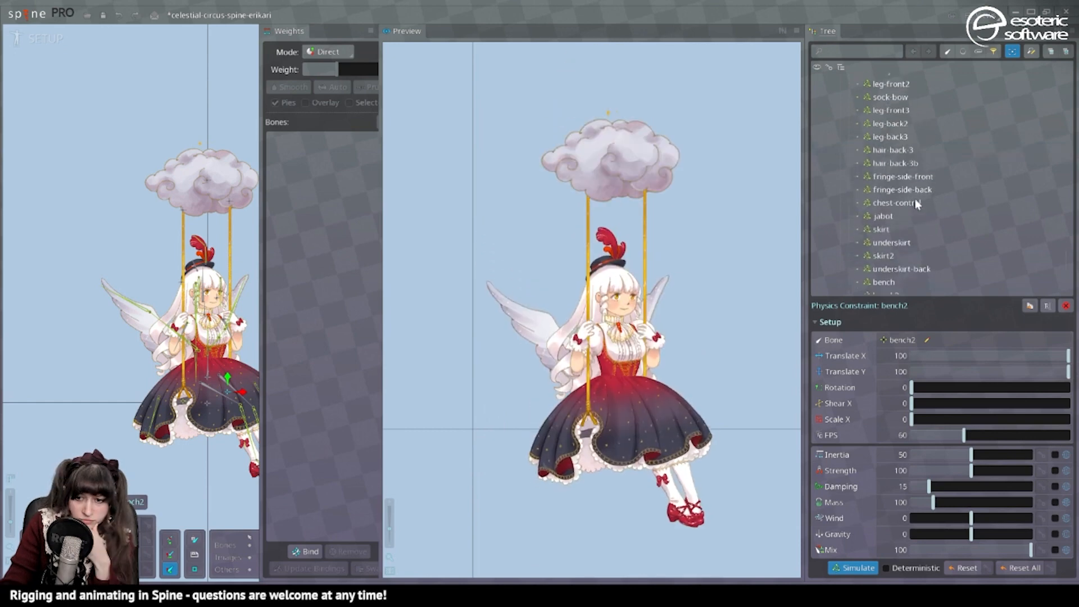
scroll(894, 135, "up", 3)
left_click(893, 121)
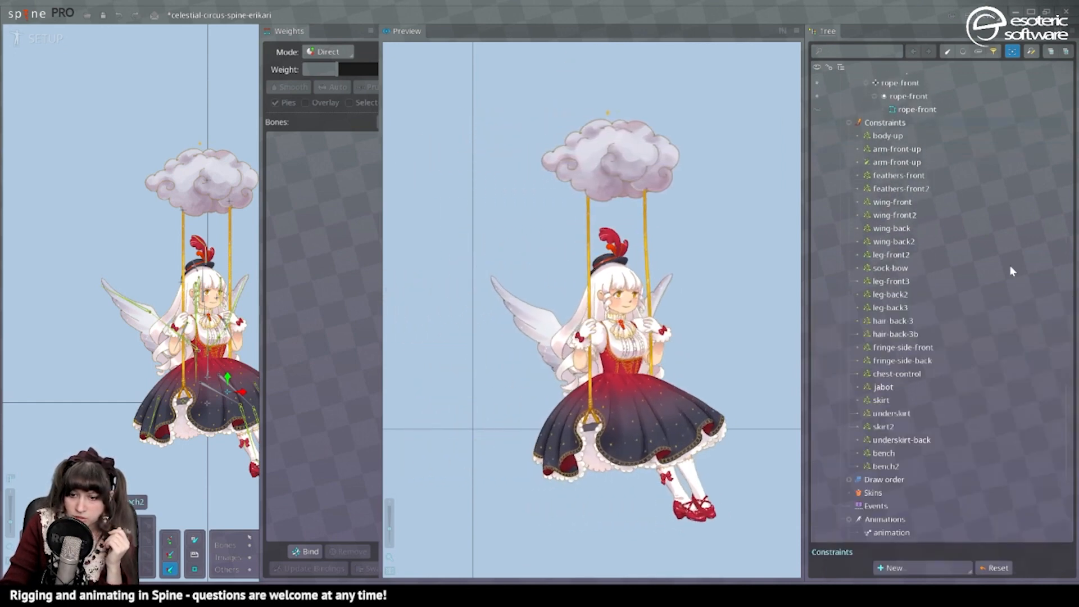
left_click(993, 569)
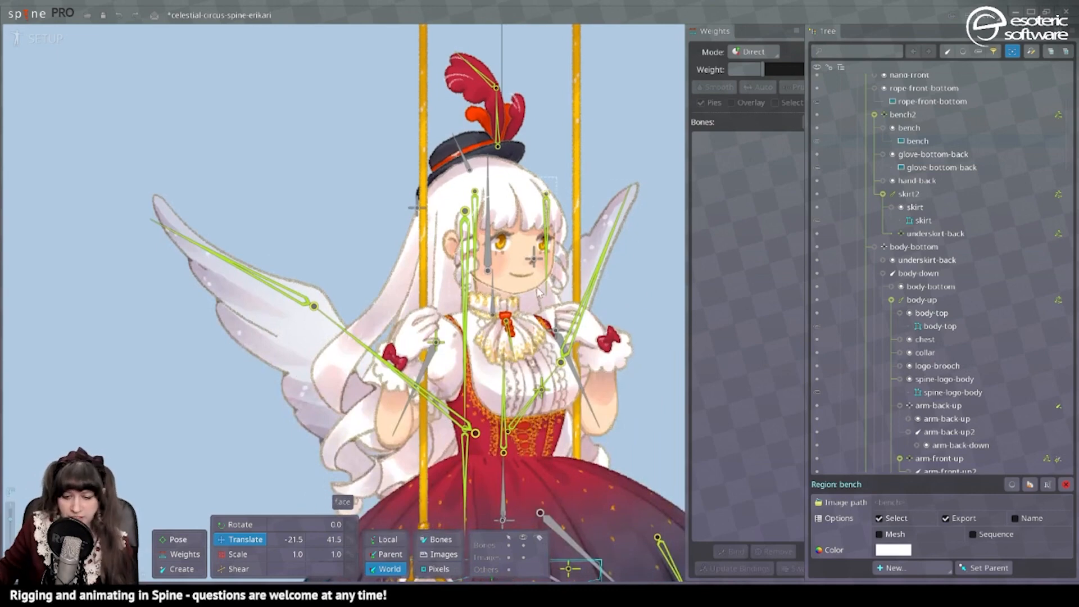
Convert the face attachment to a mesh and trace its outline to create the hull vertices.
left_click(538, 291)
scroll(587, 210, "up", 2)
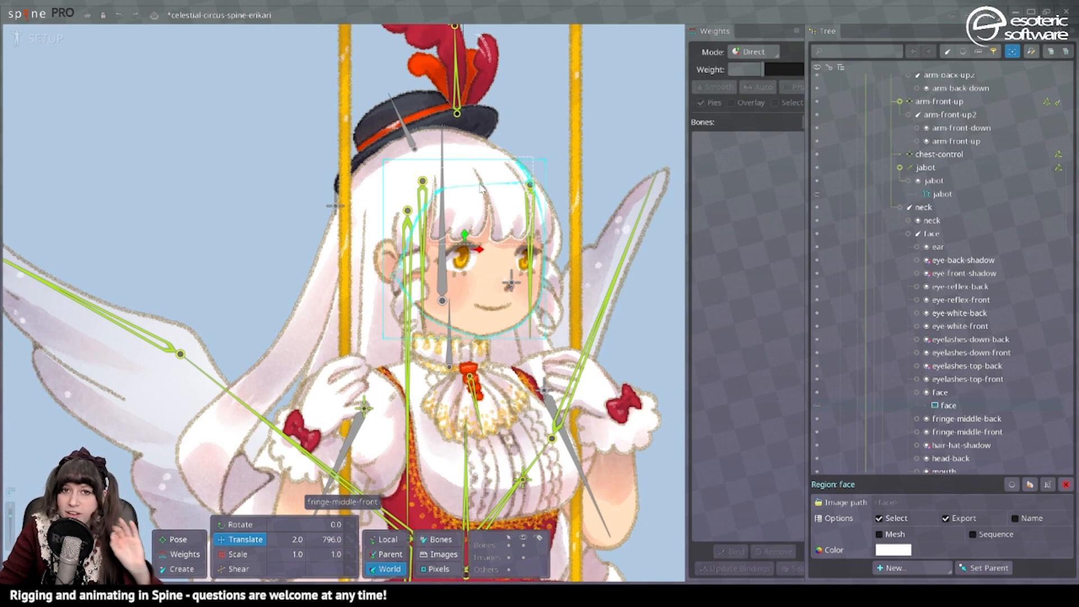
scroll(463, 217, "up", 2)
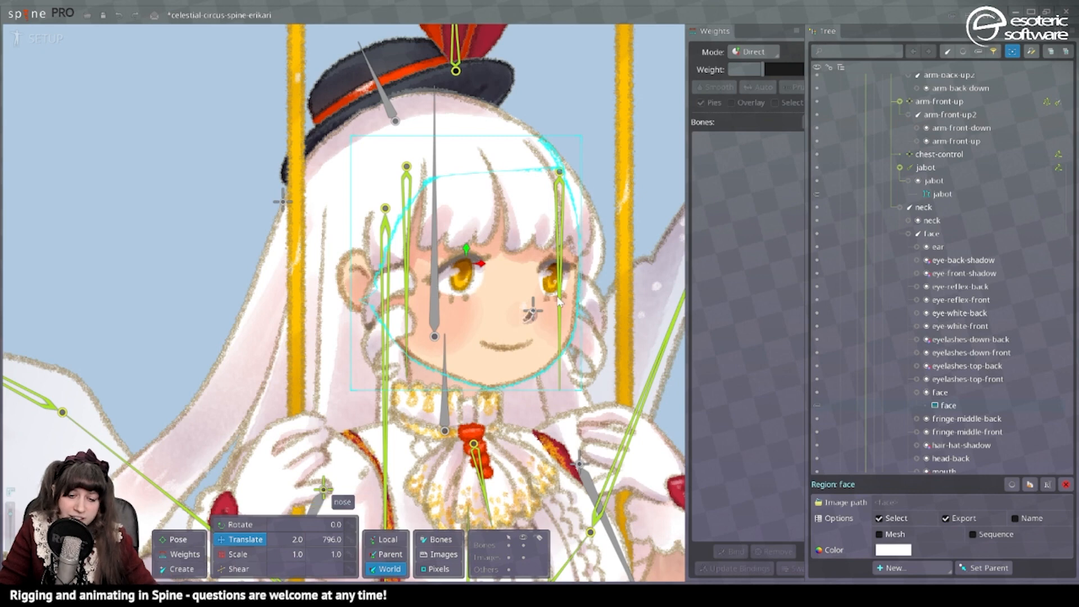
left_click_drag(440, 217, 483, 185)
left_click_drag(520, 164, 481, 203)
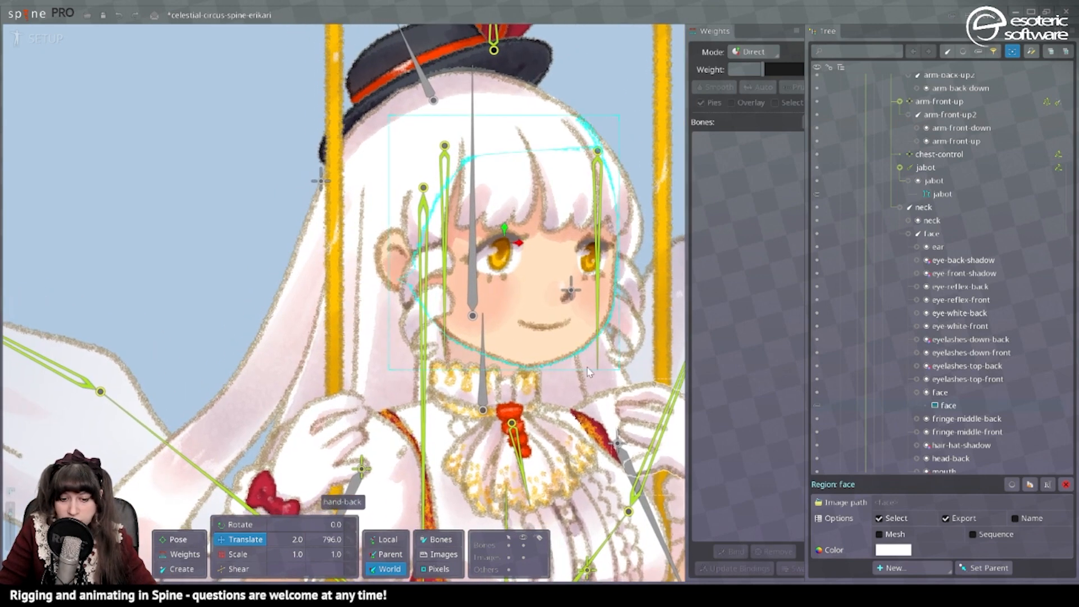
left_click(893, 537)
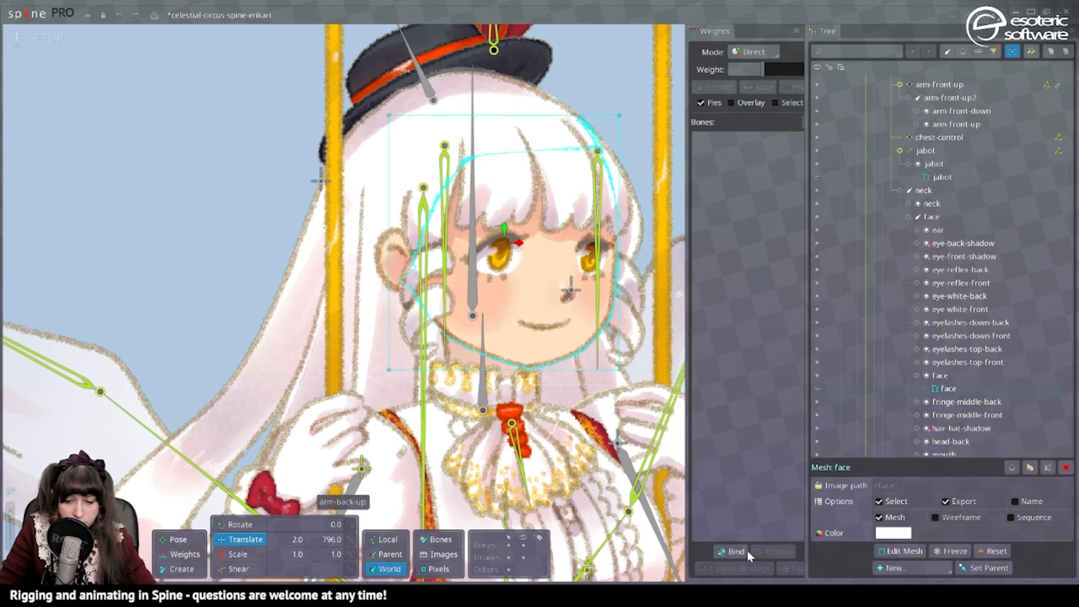
left_click(902, 551)
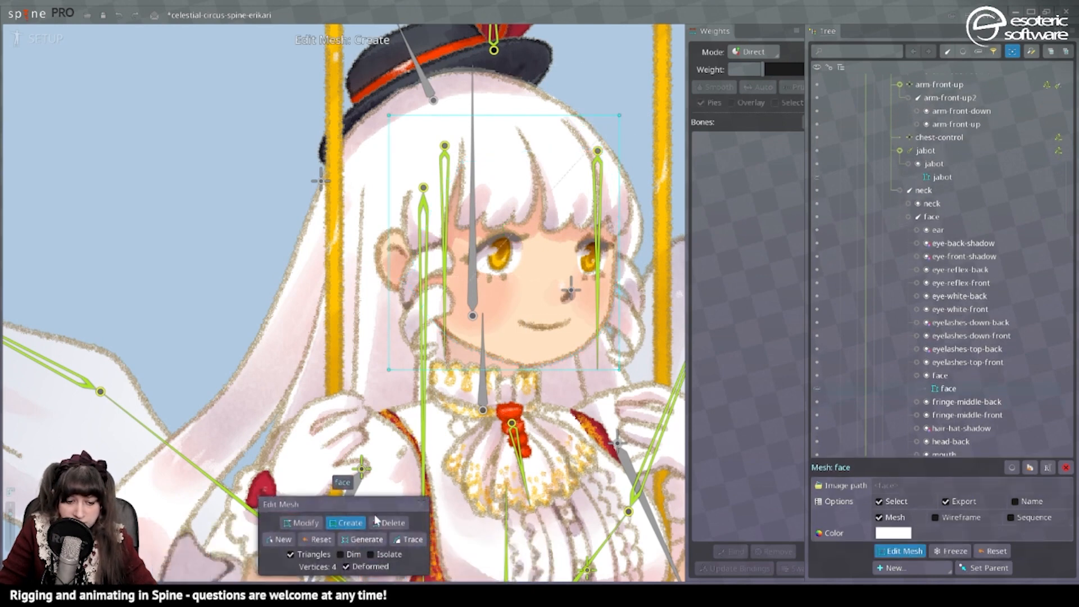
left_click(409, 539)
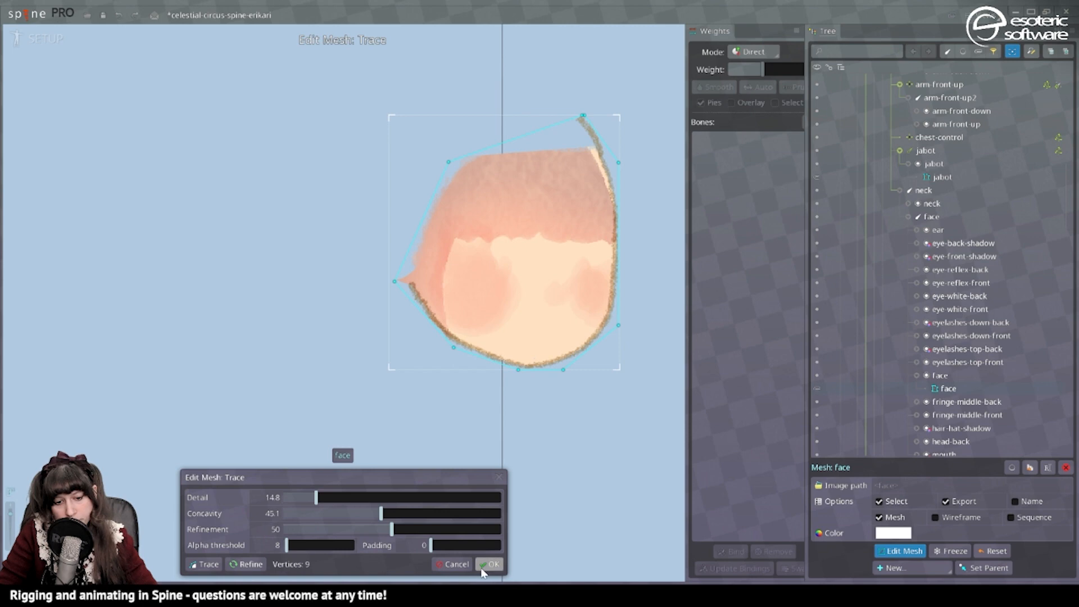
left_click(490, 563)
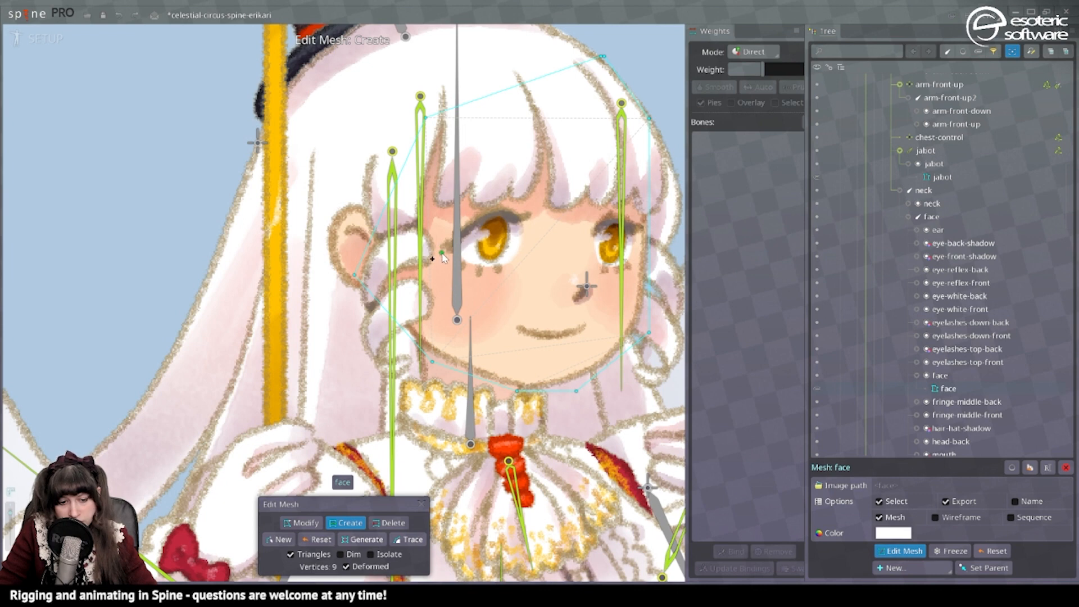
Add six inner vertices to the face mesh around the fringe, cheeks, eyes and chin, and finish editing the mesh.
left_click(443, 253)
left_click(435, 171)
left_click(576, 148)
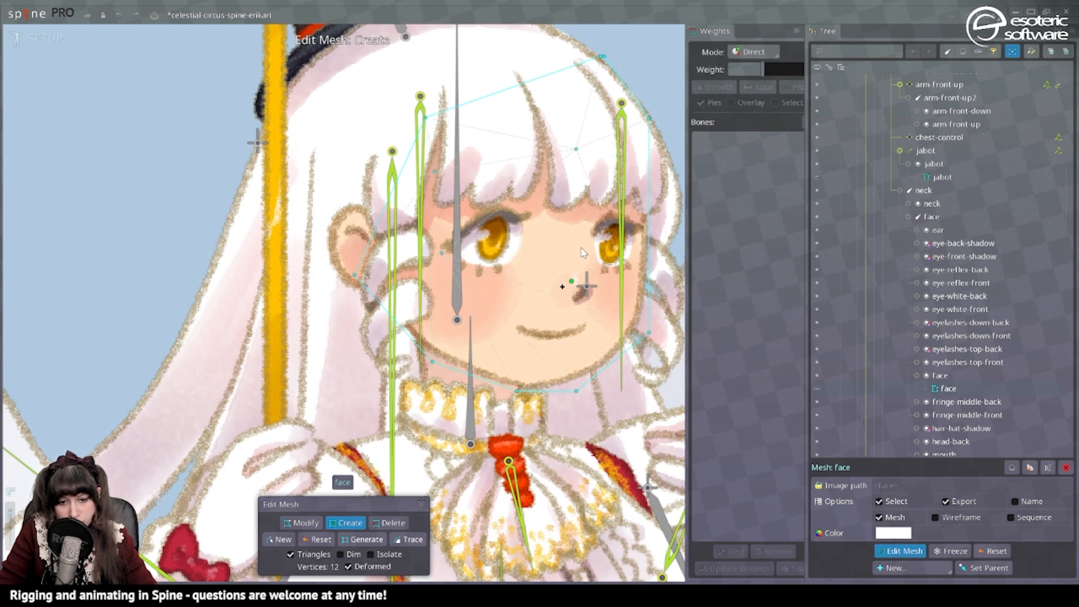
left_click(634, 170)
left_click(628, 266)
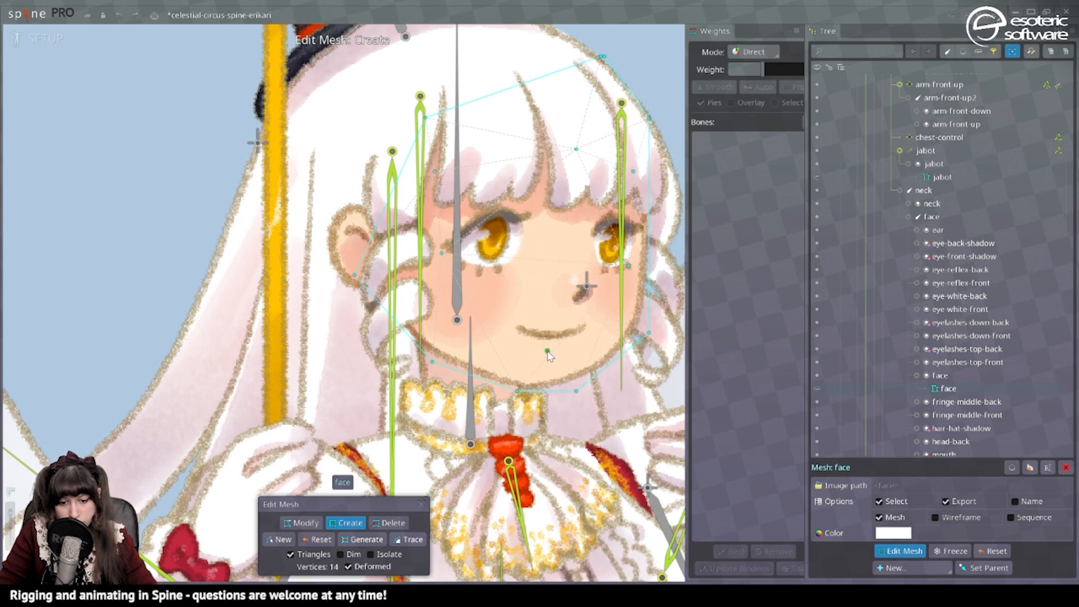
scroll(535, 357, "down", 2)
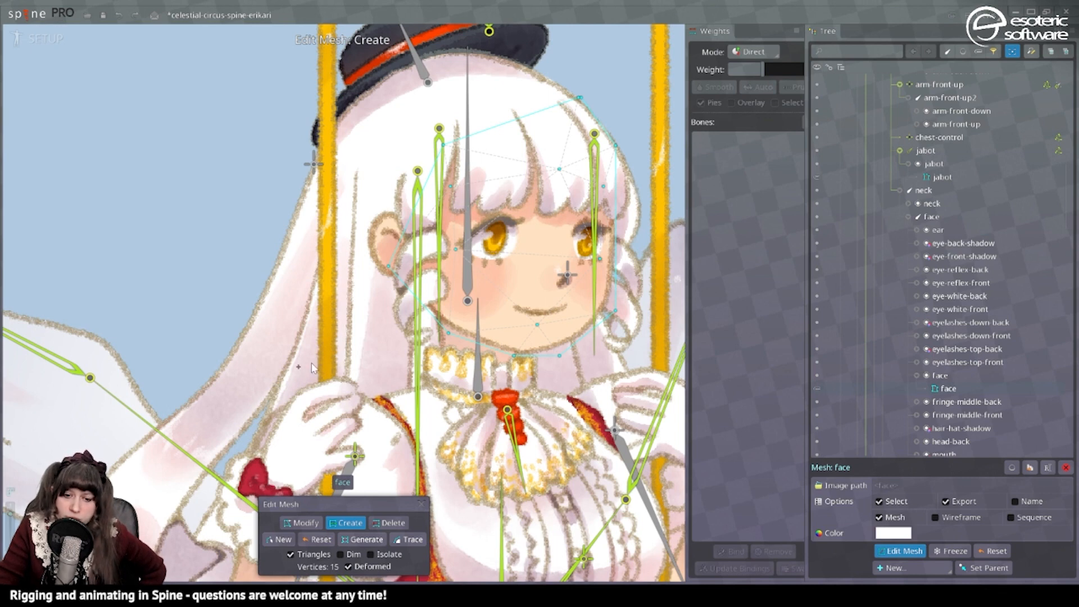
left_click(420, 505)
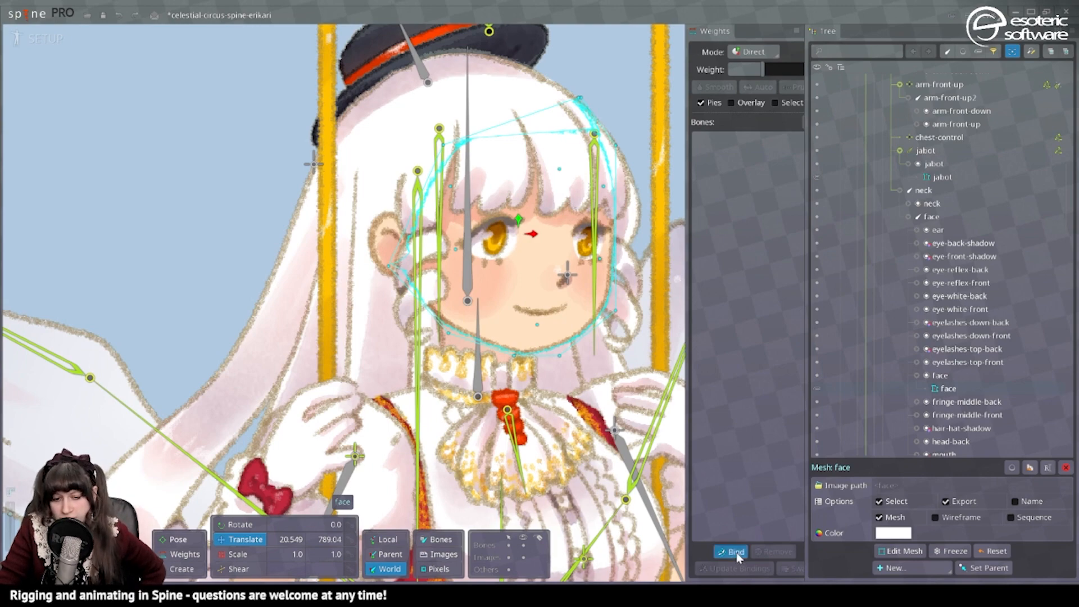
Add a child bone to the face bone between the eyes and name it face-holder.
scroll(523, 315, "up", 2)
scroll(526, 167, "down", 3)
left_click_drag(585, 141, 446, 206)
scroll(444, 206, "up", 3)
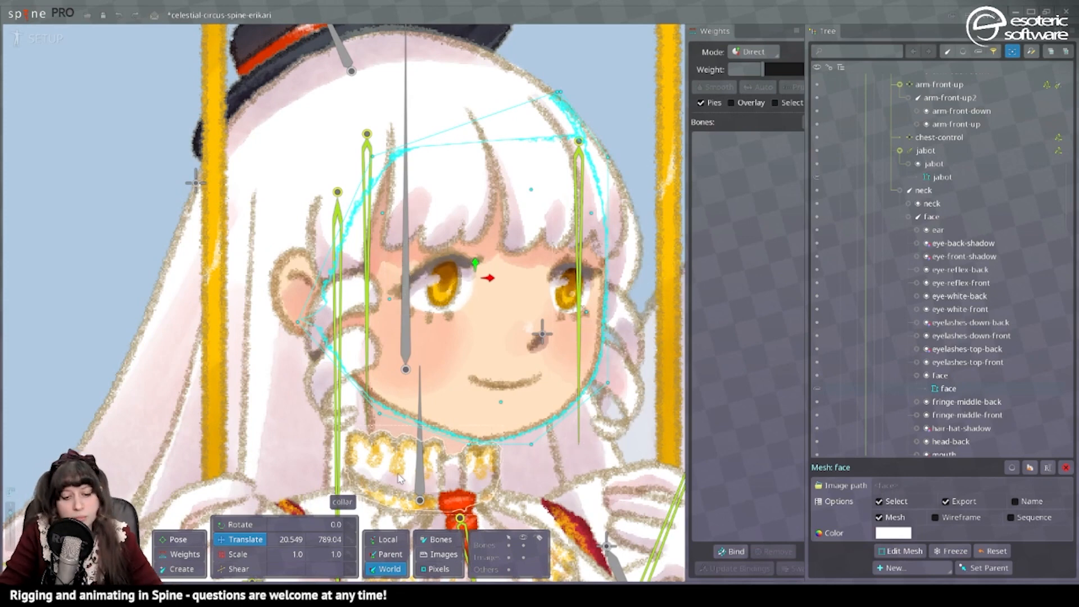
left_click(411, 356)
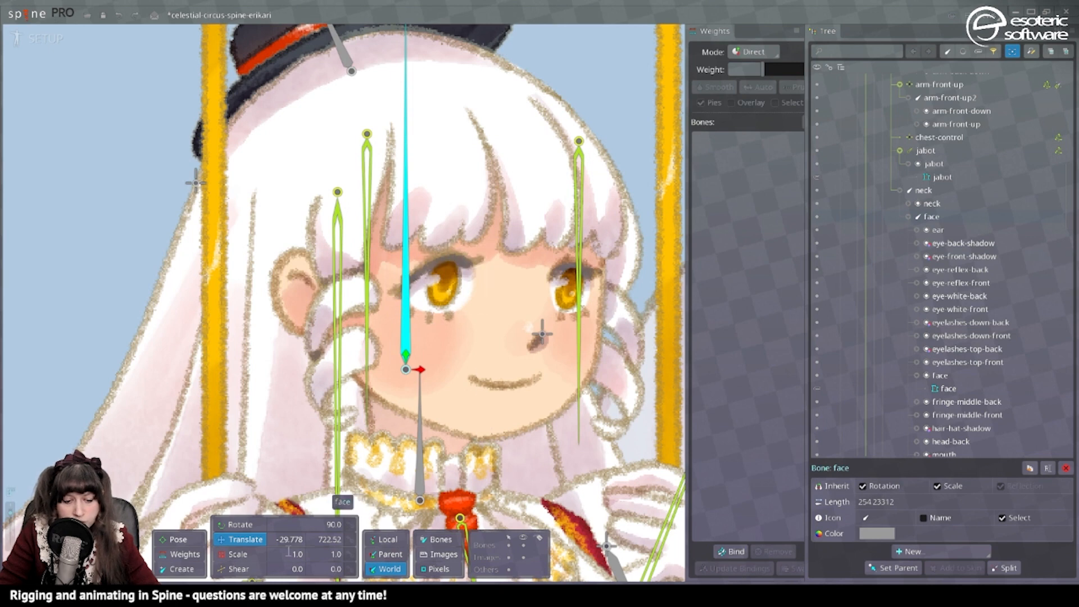
left_click(186, 572)
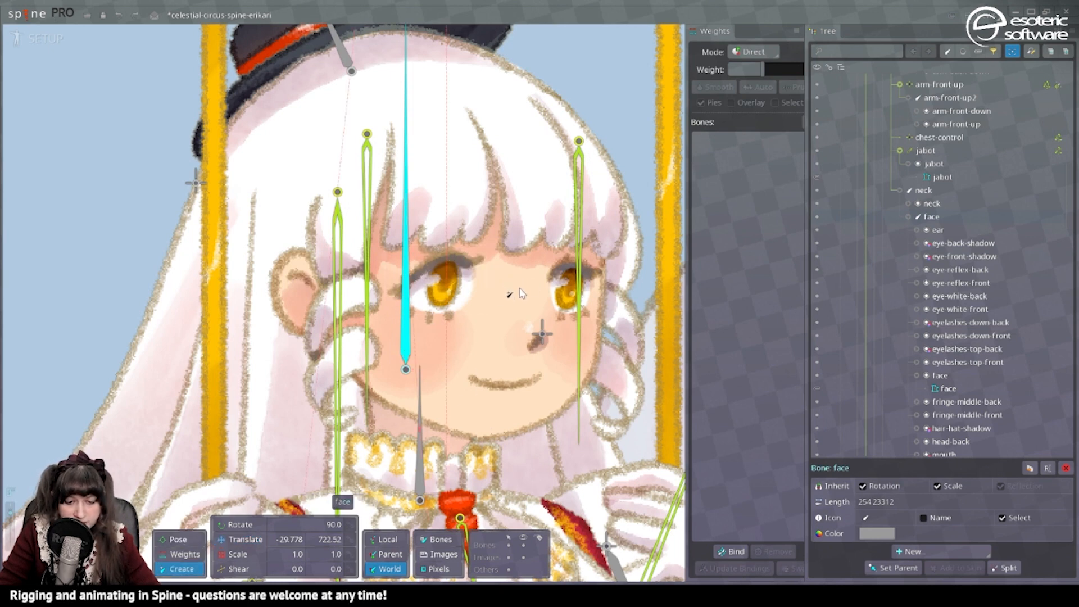
left_click(519, 290)
double_click(946, 388)
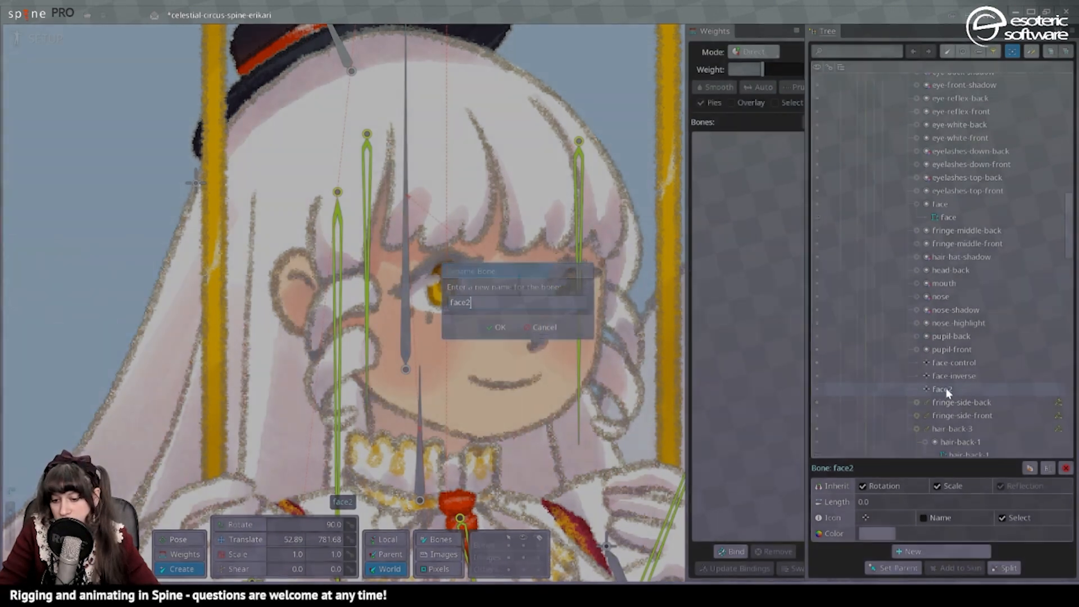
type("face-holder")
key("Return")
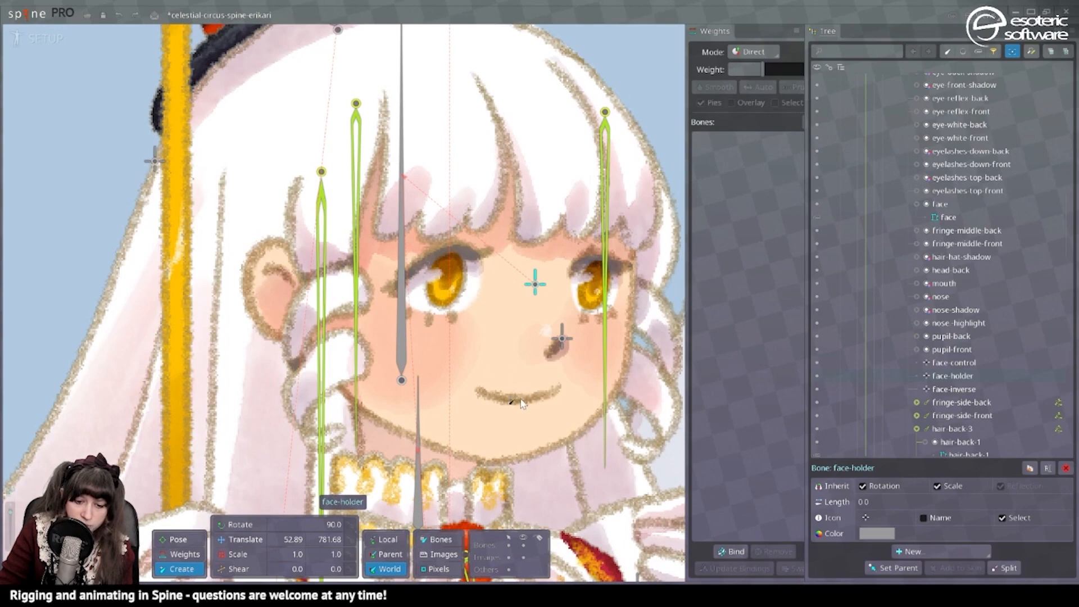
Create a mouth bone under face-holder at the centre of the mouth, with the mouth slot attached to it.
left_click(518, 401, "ctrl")
left_click(516, 400)
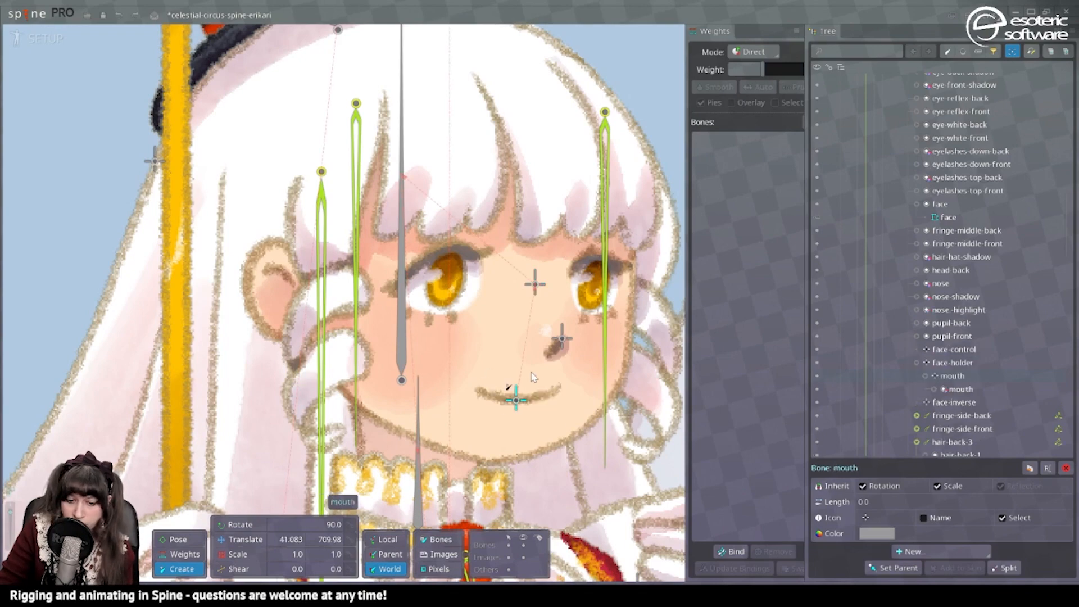
key("Home")
Parent the nose, nose-shadow and nose-highlight slots to the face-holder bone.
scroll(568, 351, "up", 4)
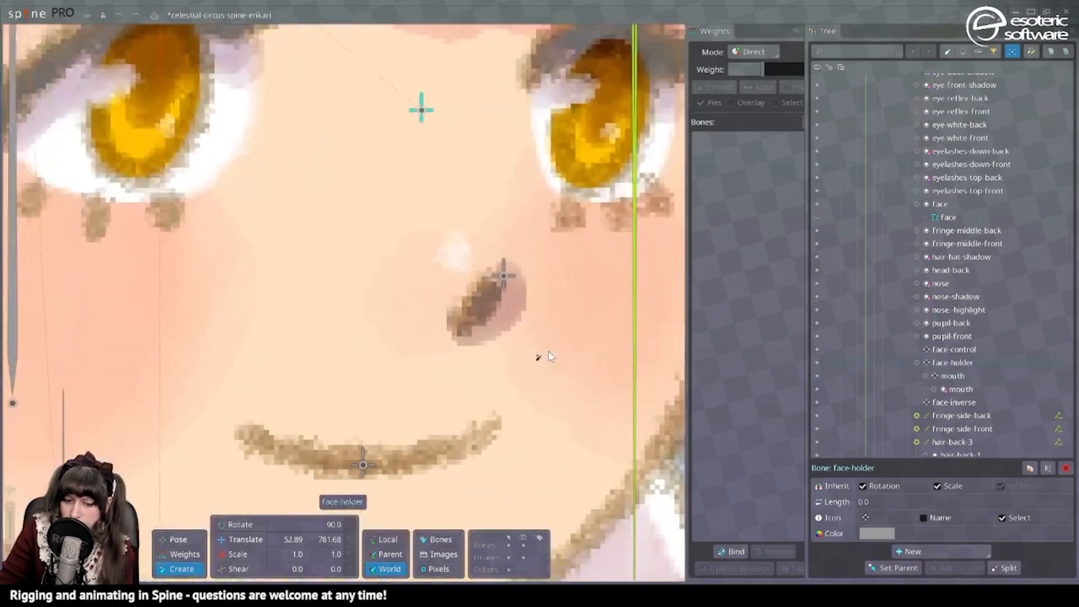
scroll(544, 355, "down", 2)
scroll(429, 296, "up", 2)
scroll(325, 180, "down", 3)
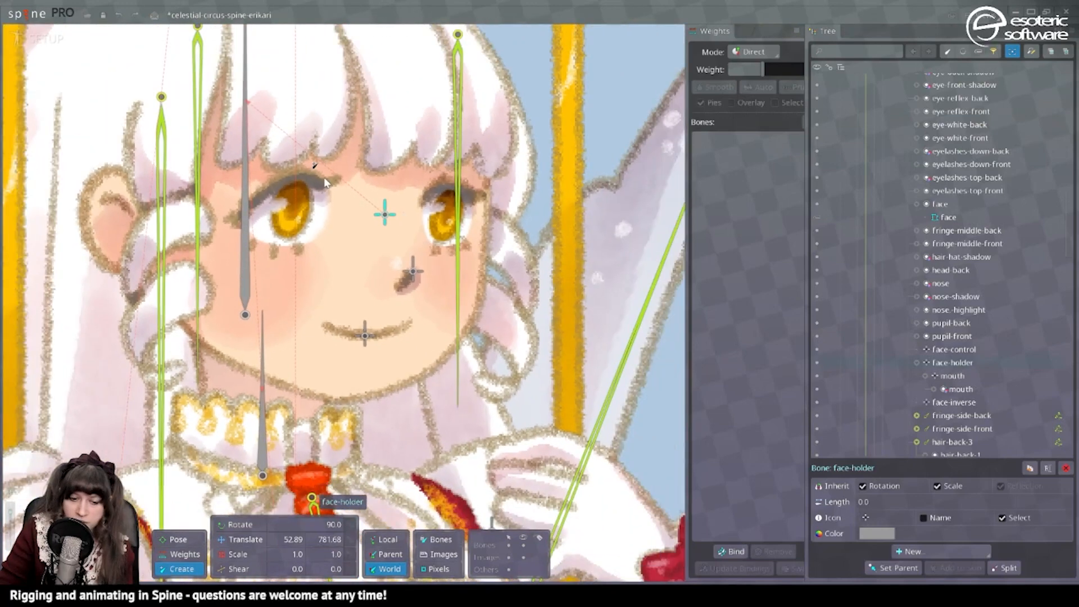
left_click_drag(449, 241, 561, 256)
left_click_drag(448, 274, 520, 329)
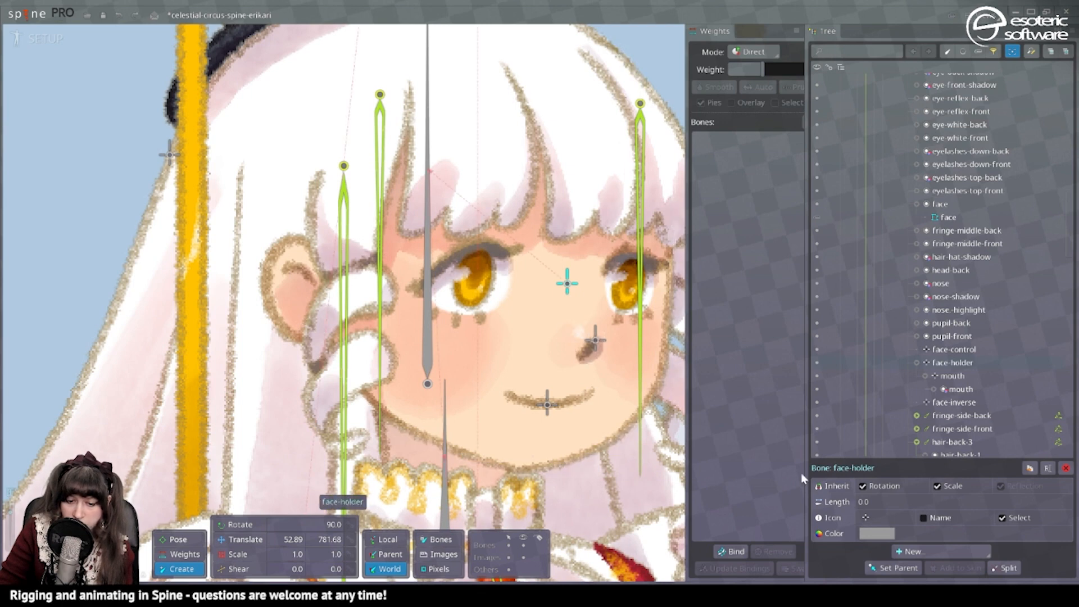
scroll(438, 324, "down", 2)
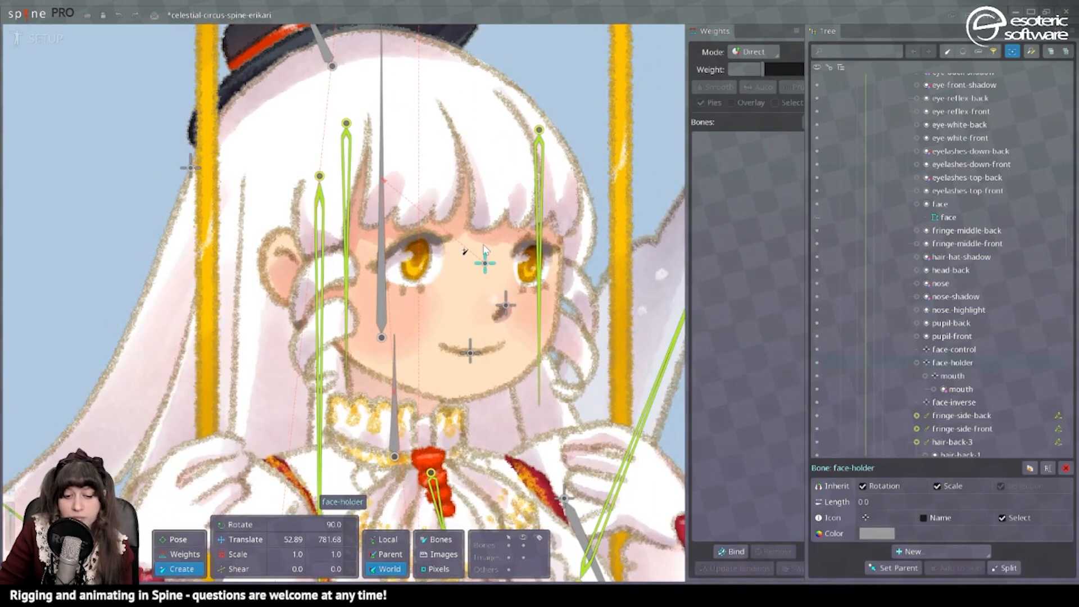
left_click(246, 539)
left_click(502, 308)
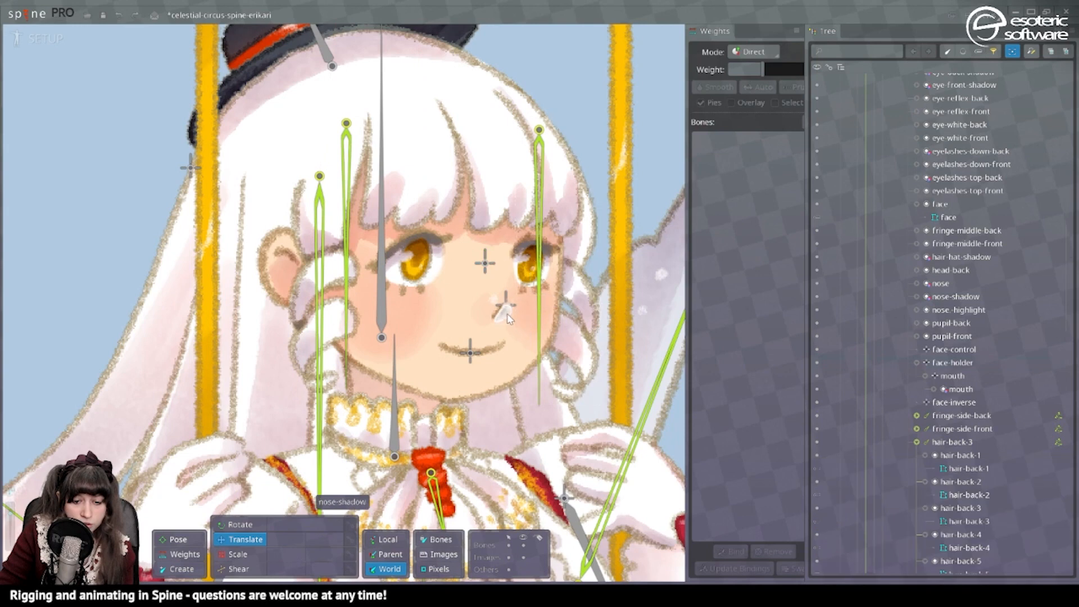
right_click(983, 299)
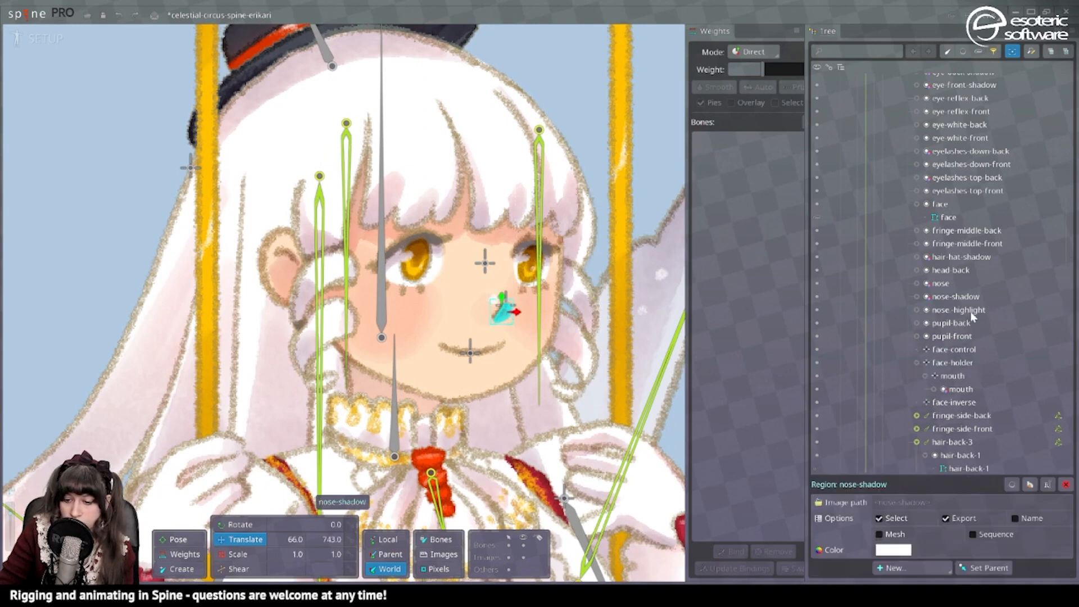
left_click_drag(969, 312, 957, 283)
key("p")
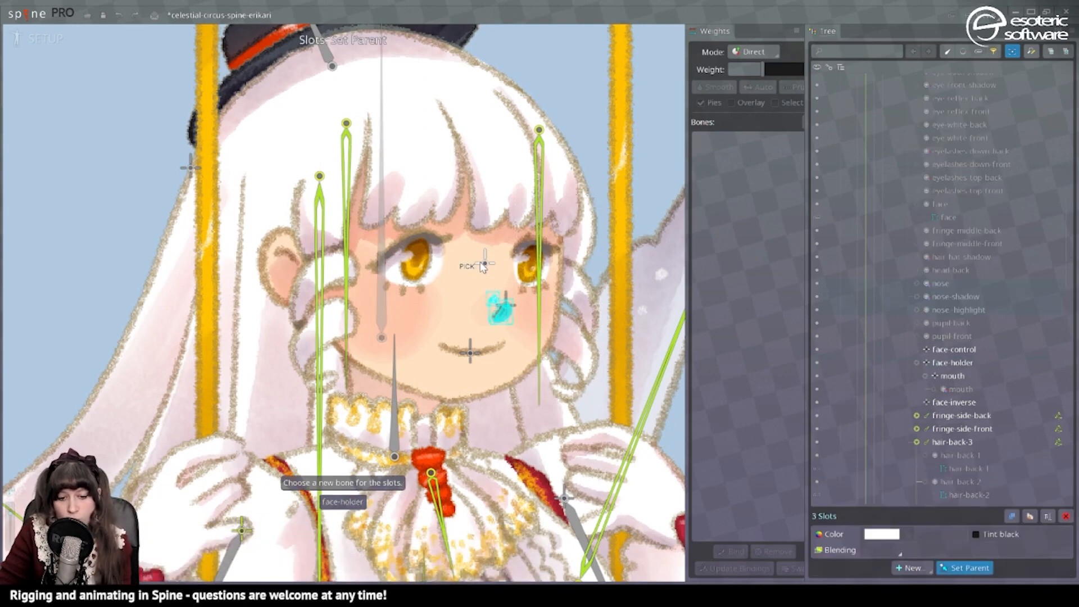
left_click(485, 263)
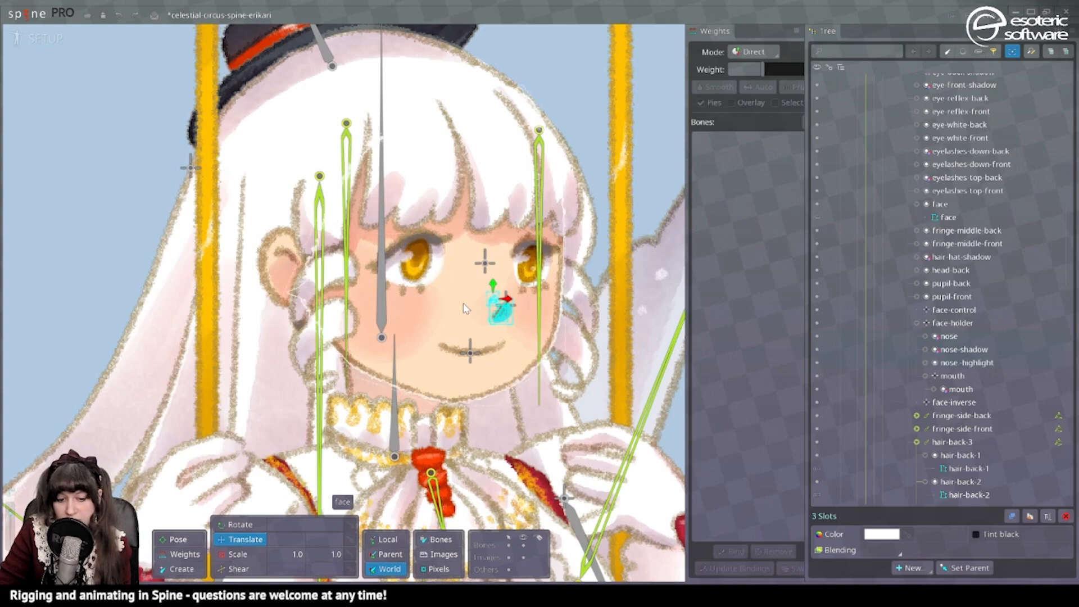
Create an eye-white-front bone under face-holder and a pupil-front bone beneath it, each carrying its matching slot.
left_click_drag(440, 255, 547, 271)
scroll(546, 271, "up", 1)
scroll(548, 271, "down", 2)
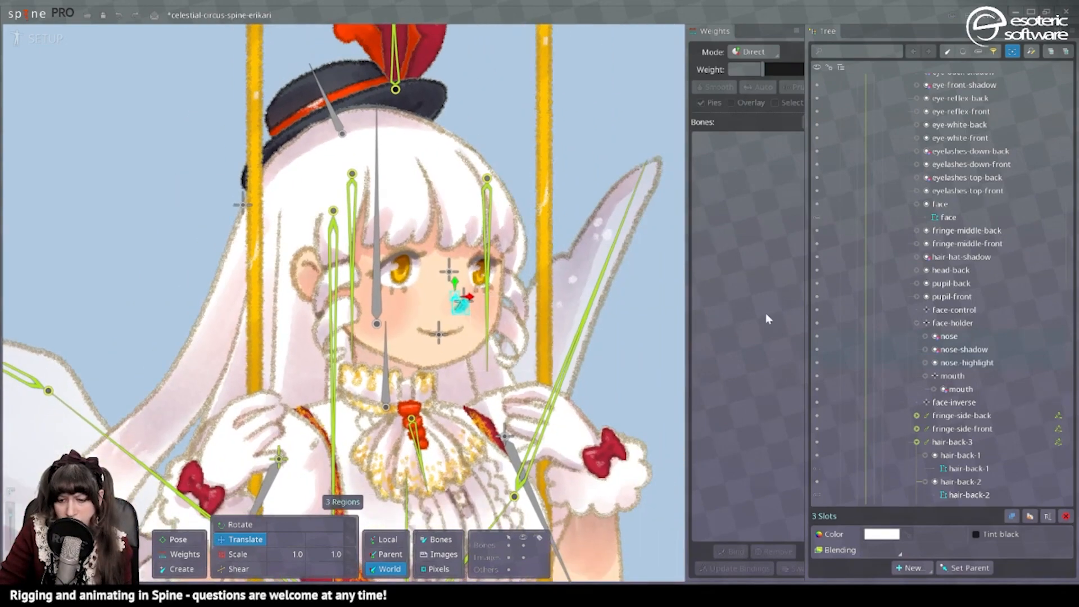
scroll(504, 288, "up", 5)
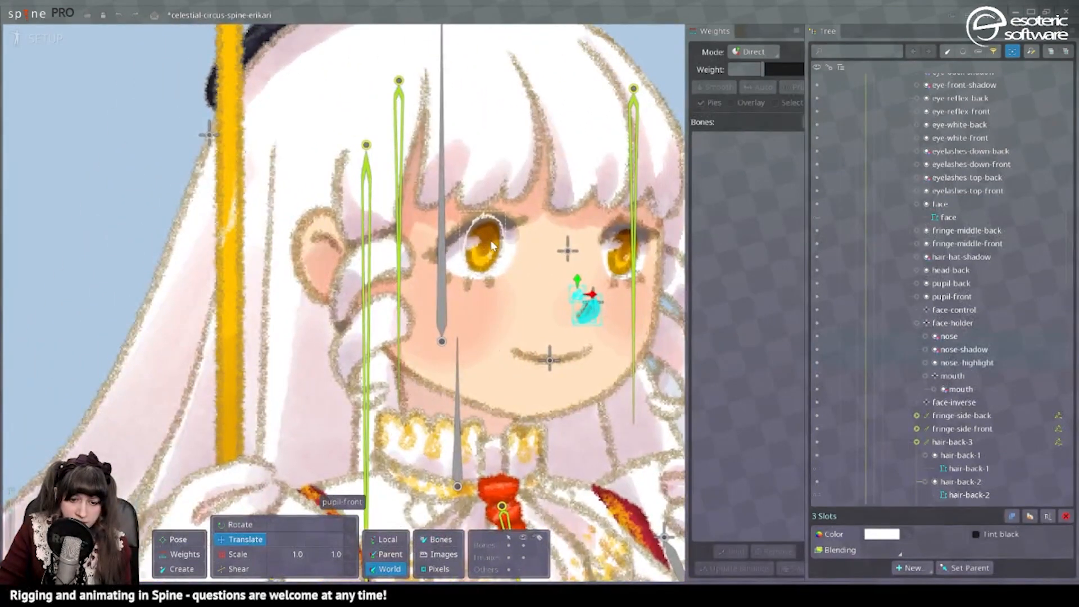
left_click(567, 251)
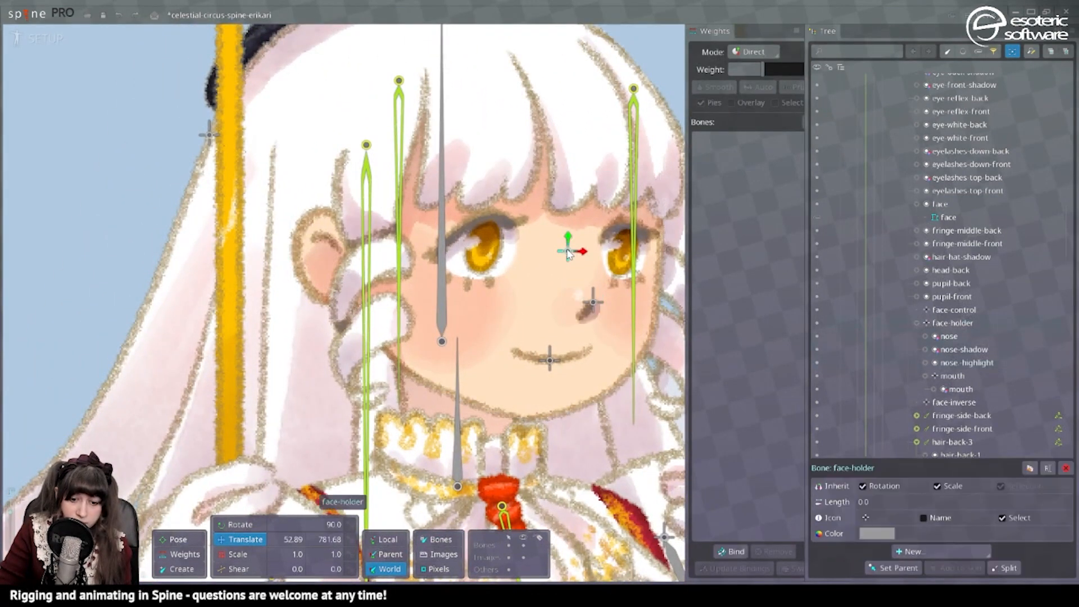
left_click(176, 568)
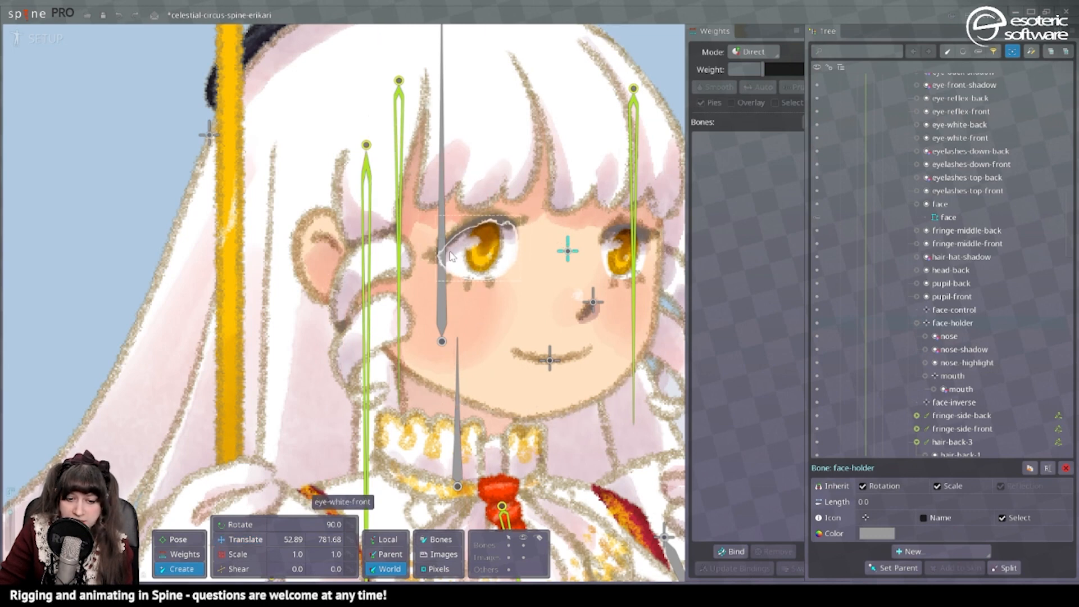
left_click(483, 248)
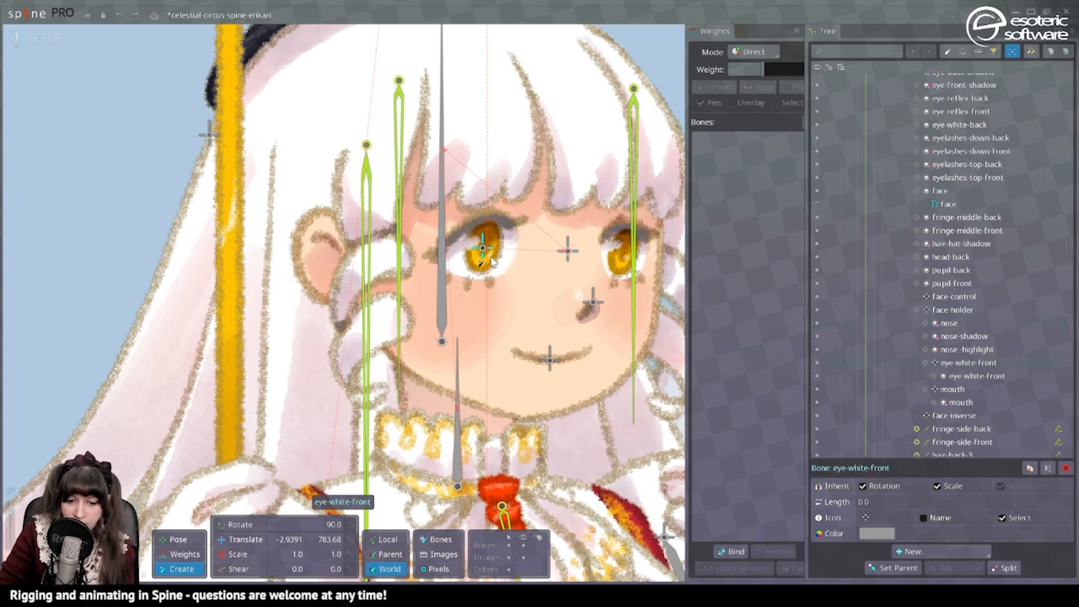
scroll(492, 261, "up", 4)
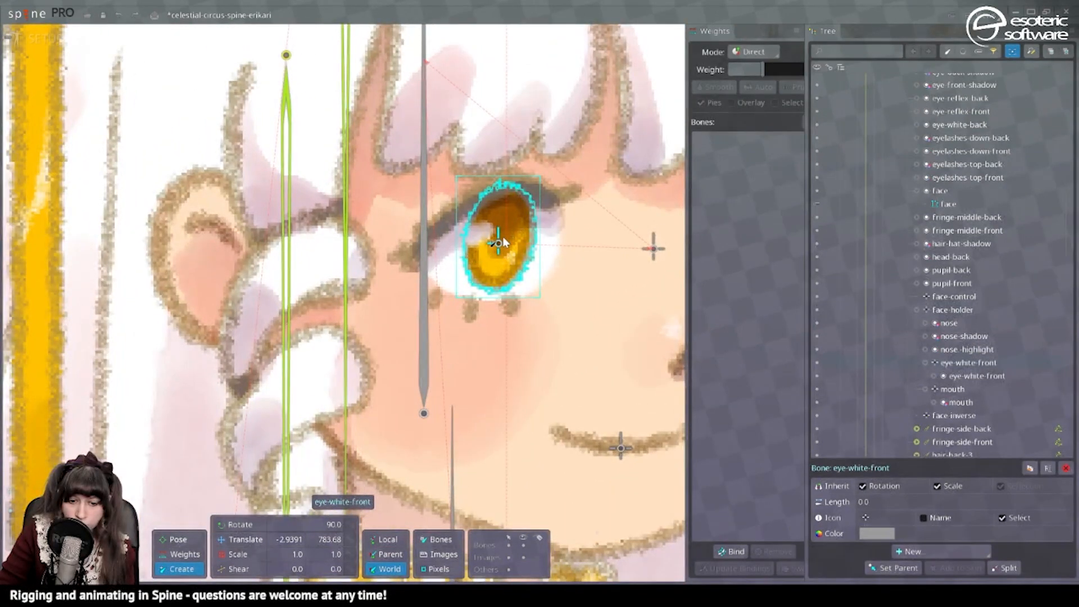
left_click(503, 238)
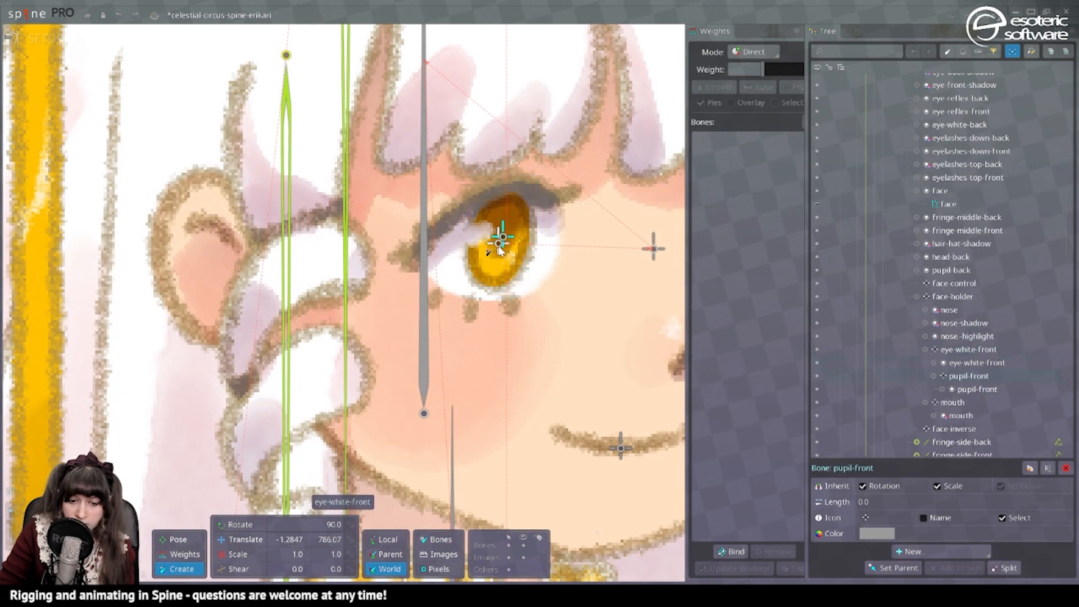
left_click(497, 243)
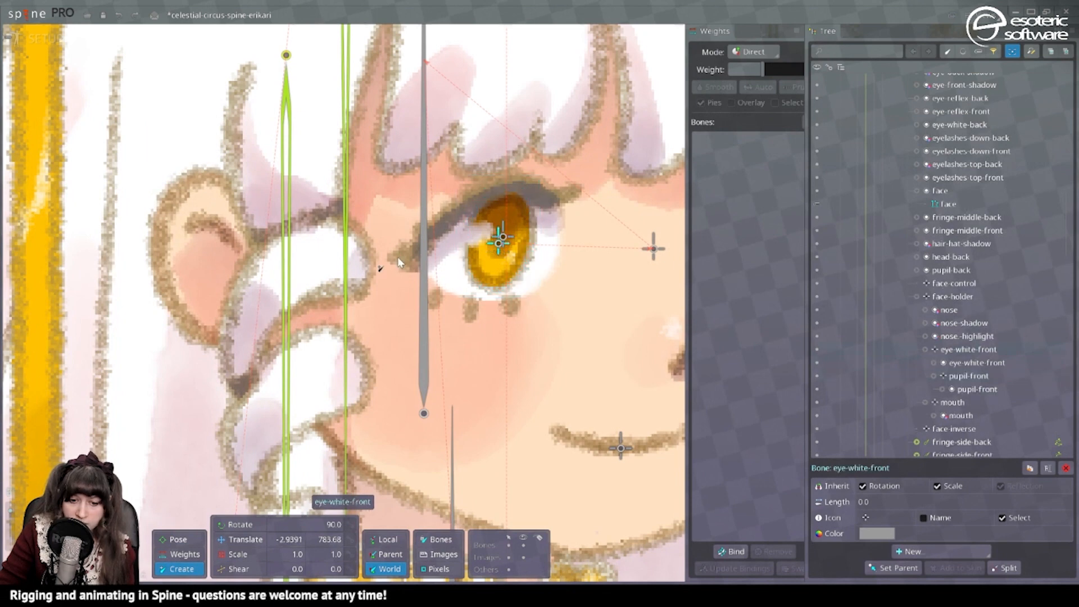
left_click(481, 199)
left_click(495, 183)
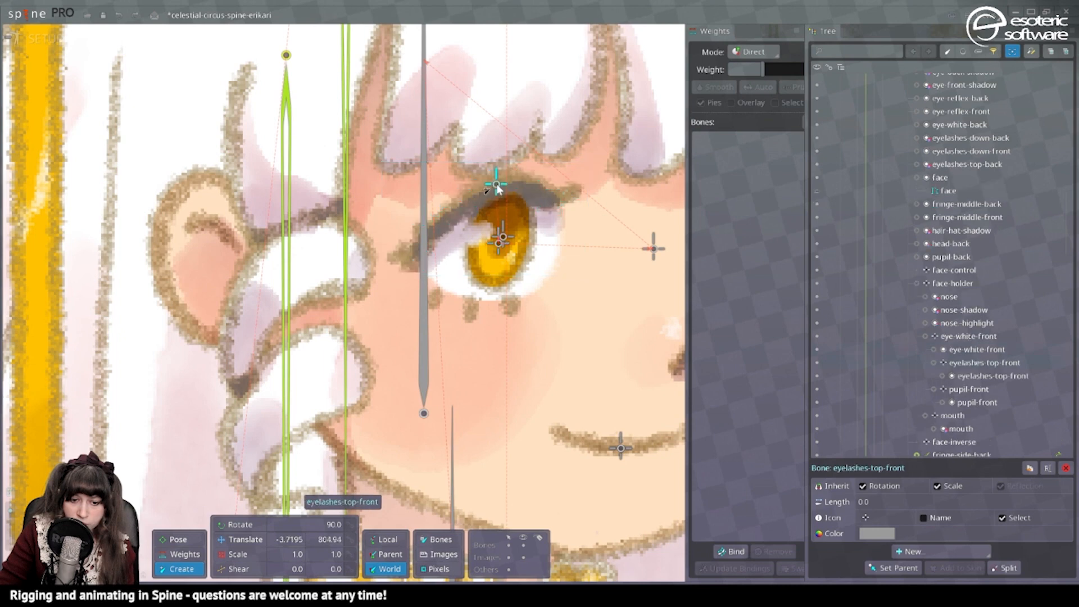
key("ctrl+z")
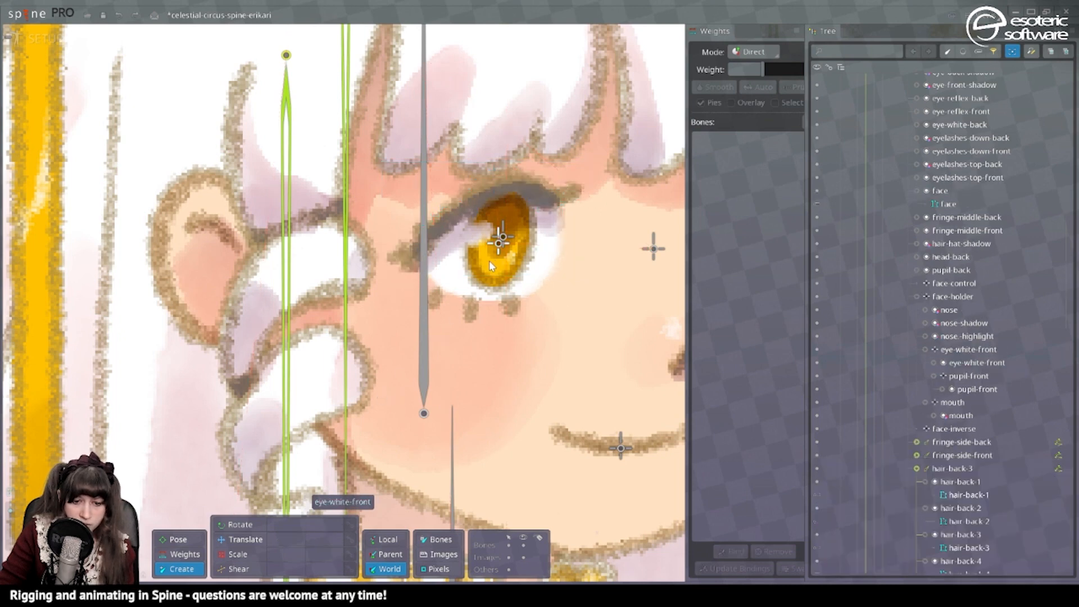
Create eyelashes-top-front and eyelashes-down-front bones under eye-white-front, placed on the front eye's upper and lower lashes.
left_click(520, 185)
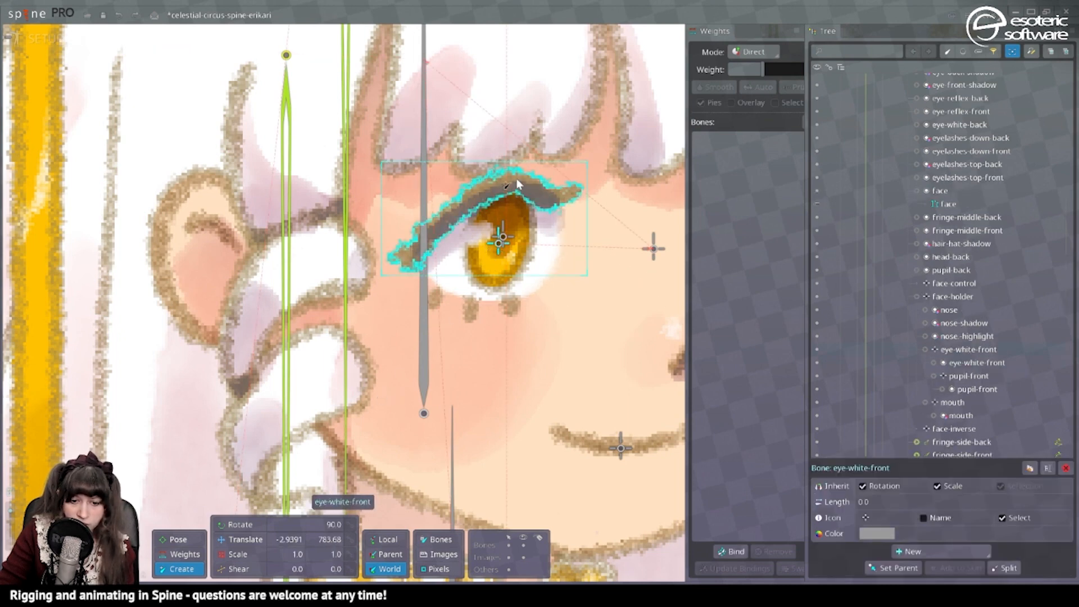
left_click(512, 180)
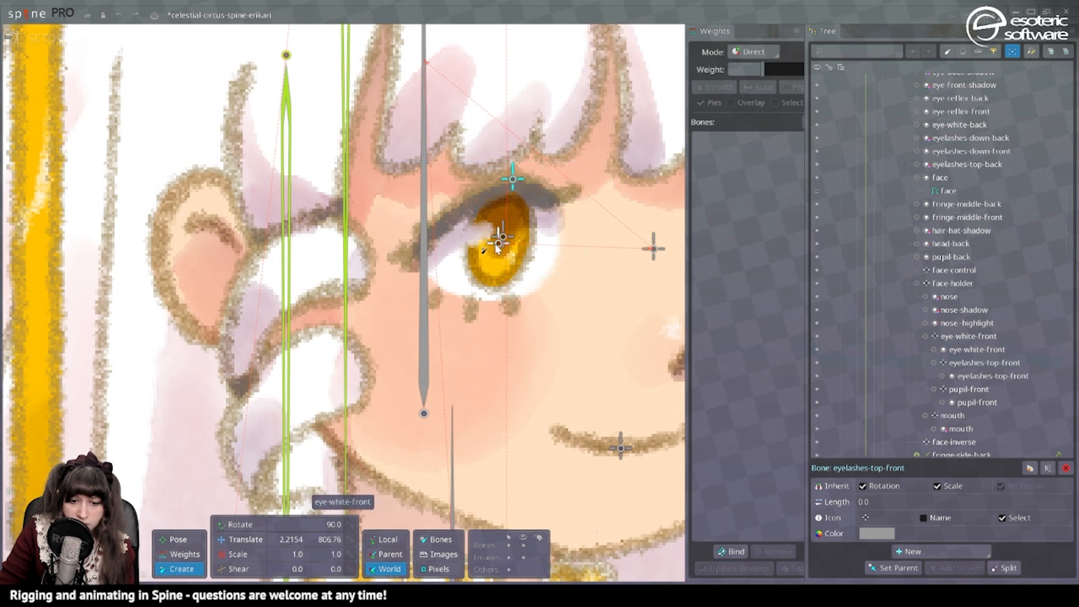
left_click(475, 311)
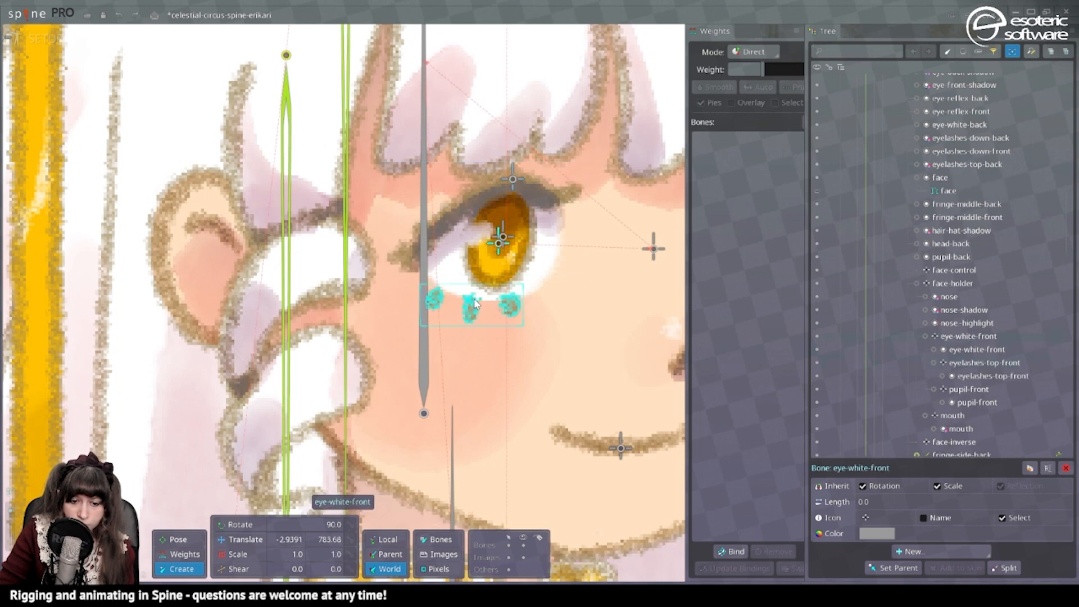
left_click(474, 298)
scroll(440, 220, "down", 2)
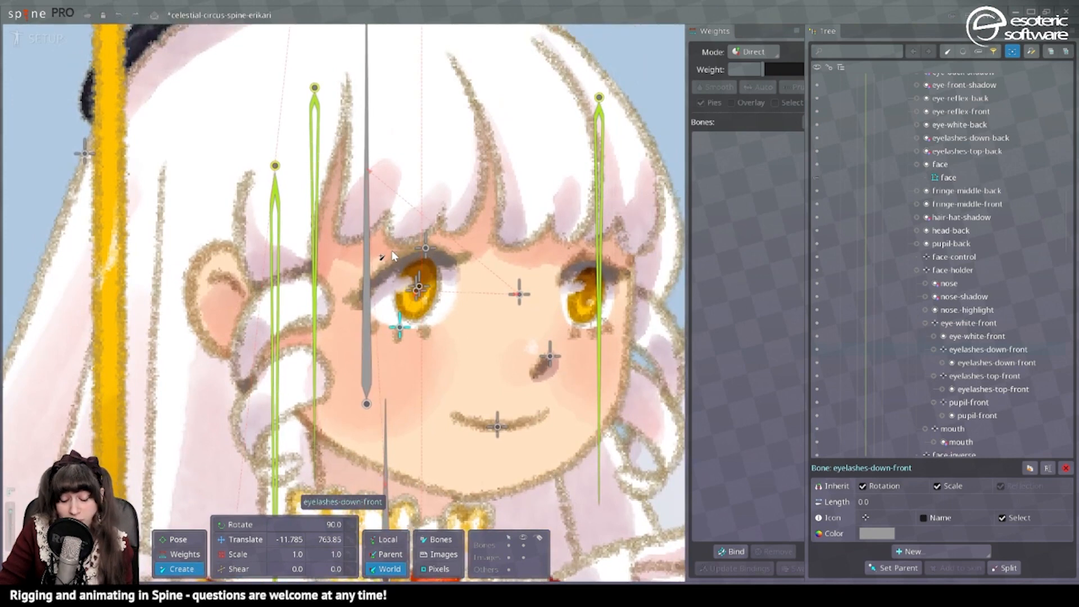
Give the eye-white-front bone an eye icon and the pupil-front bone a star icon.
left_click(518, 294)
scroll(416, 295, "up", 2)
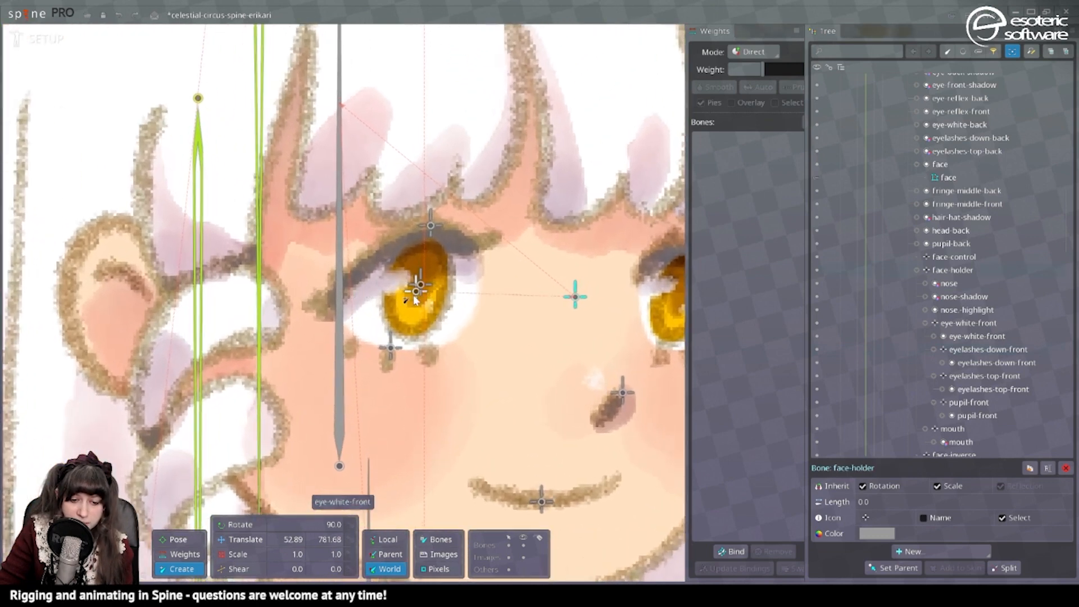
left_click(414, 296)
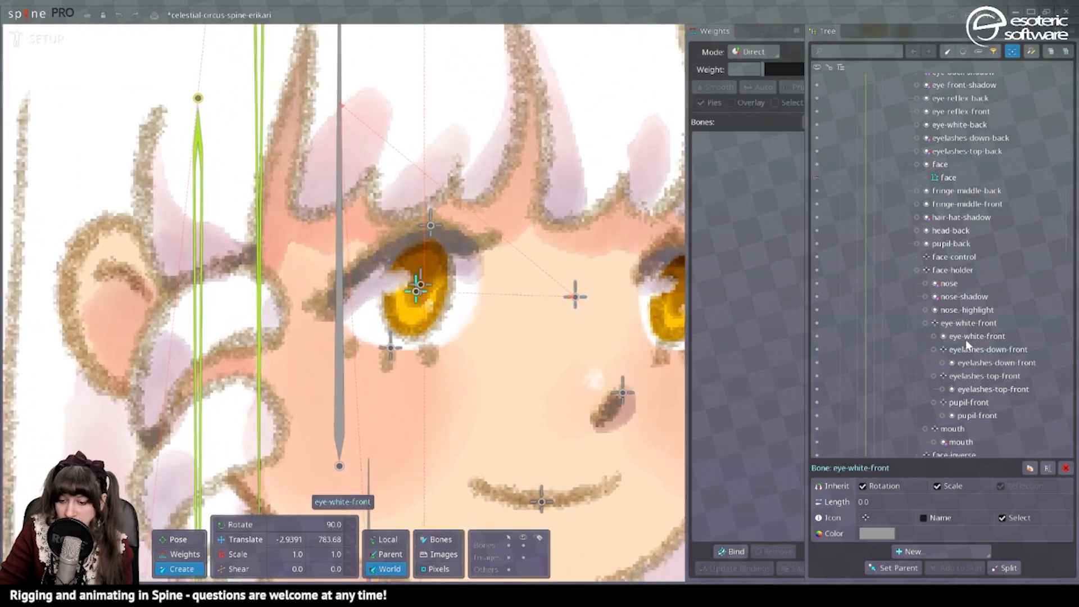
left_click(865, 517)
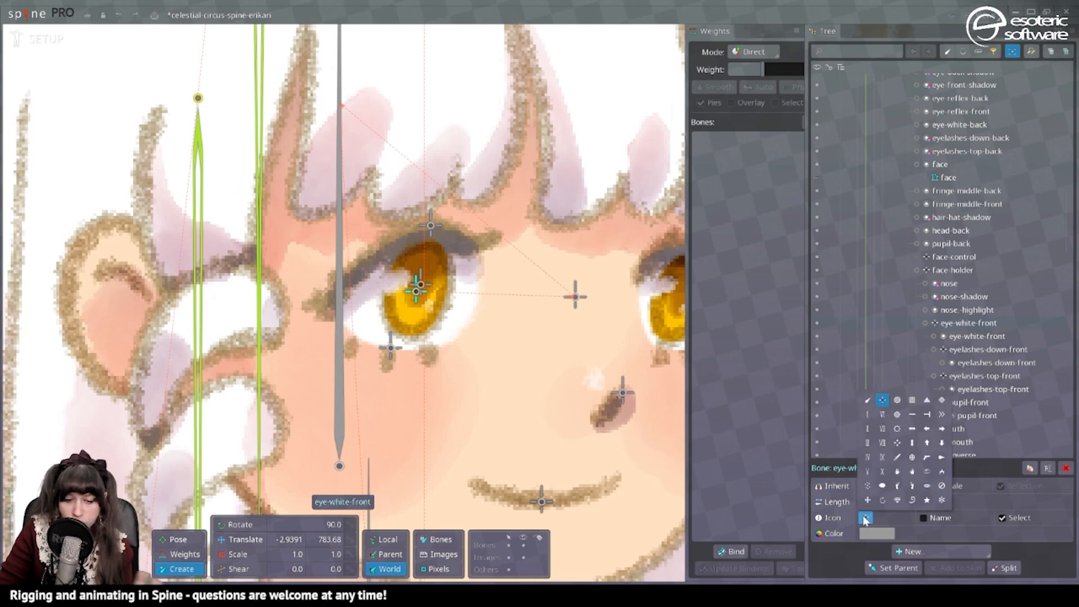
scroll(304, 397, "down", 6)
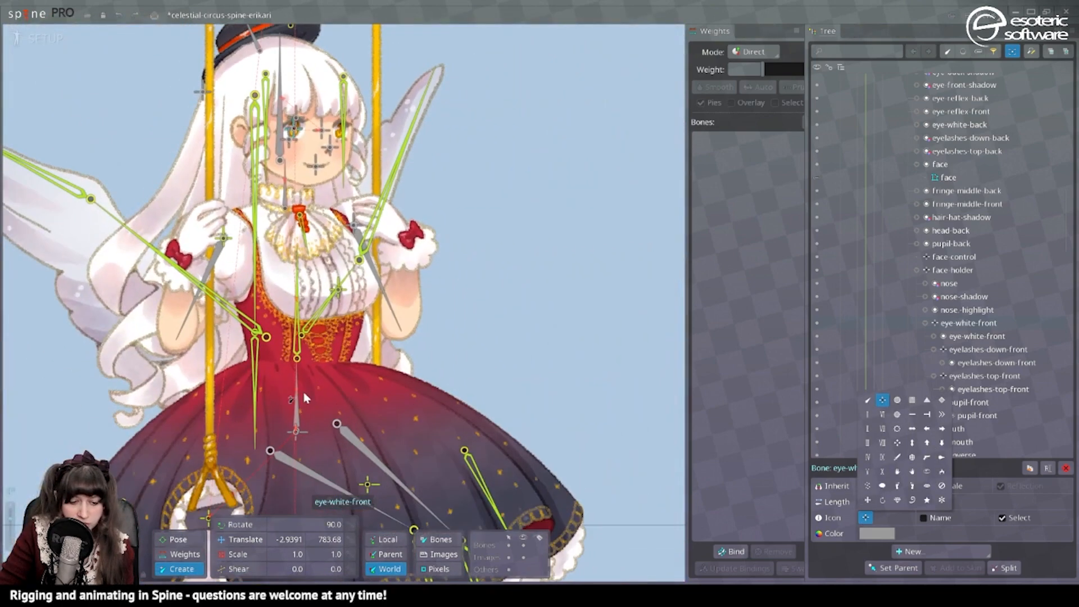
left_click_drag(304, 398, 509, 436)
scroll(540, 231, "up", 7)
left_click(866, 518)
left_click(927, 472)
left_click(470, 261)
left_click(866, 518)
left_click(927, 500)
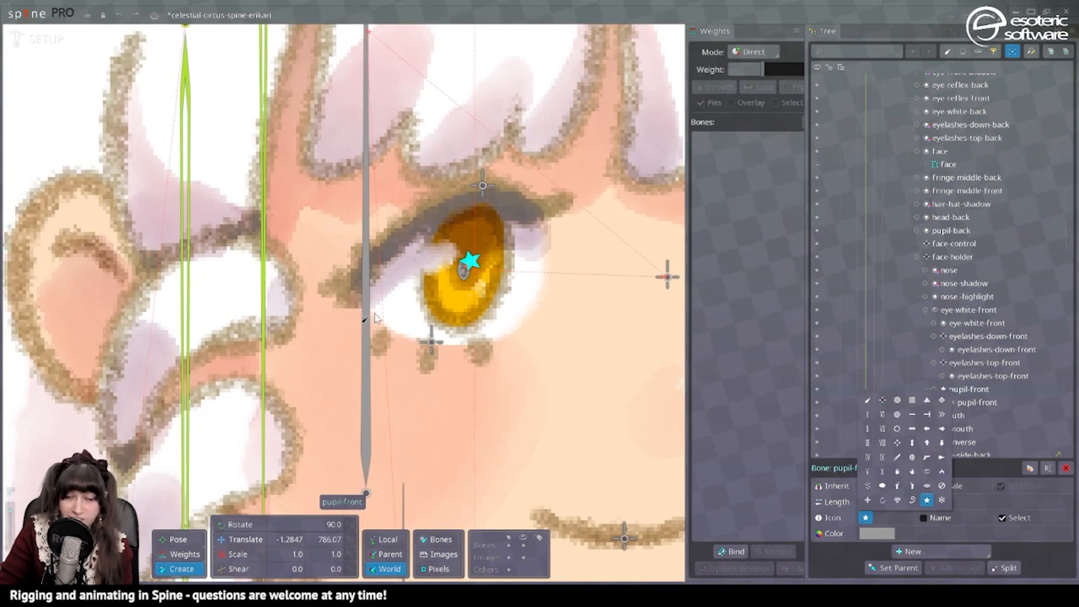
Create the eye-white-back and pupil-back bones under face-holder and give pupil-back a star icon.
scroll(376, 318, "down", 5)
scroll(596, 283, "up", 5)
left_click(597, 283)
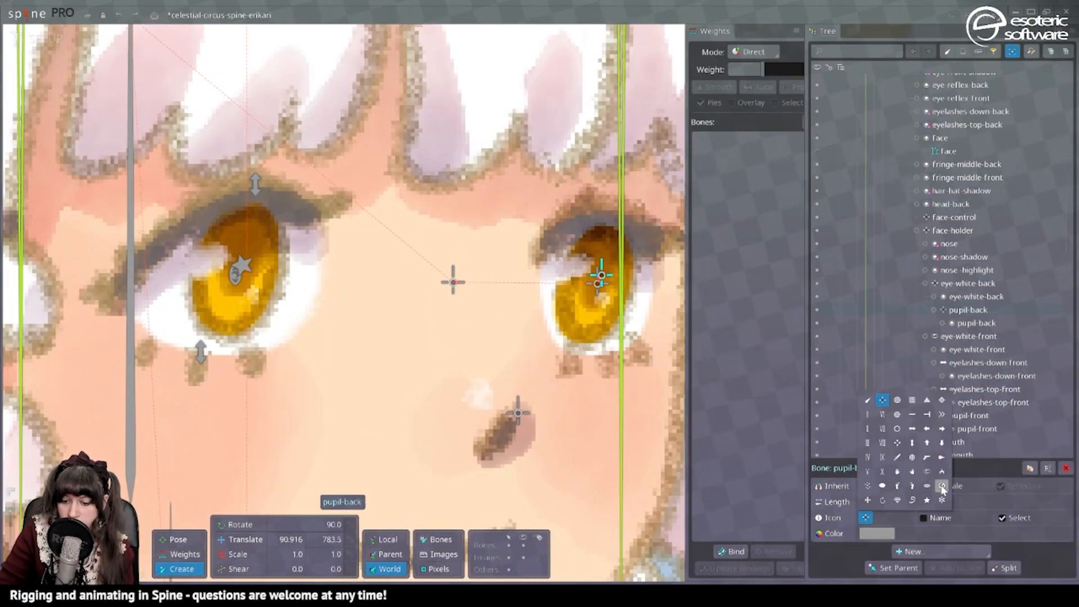
left_click(927, 500)
Create bones for the back eye's upper and lower eyelashes under eye-white-back.
left_click(548, 233, "ctrl")
left_click(601, 213)
left_click(590, 362, "ctrl")
left_click(592, 354)
Give the face-inverse bone beside the head a crossed-out circle icon.
scroll(606, 264, "down", 5)
left_click(953, 192)
left_click_drag(514, 210, 585, 210)
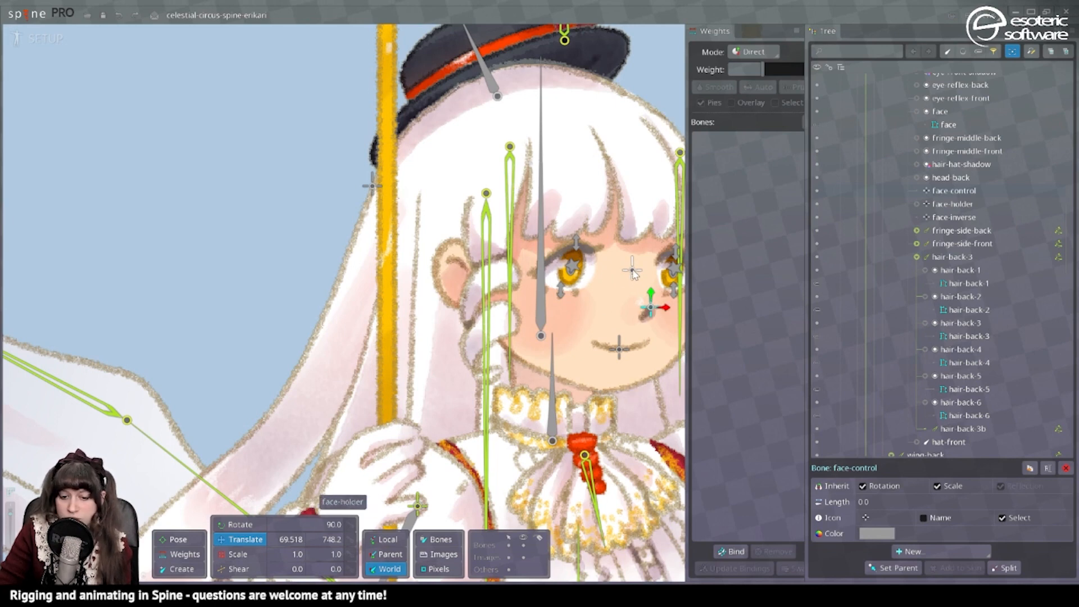
scroll(633, 279, "down", 3)
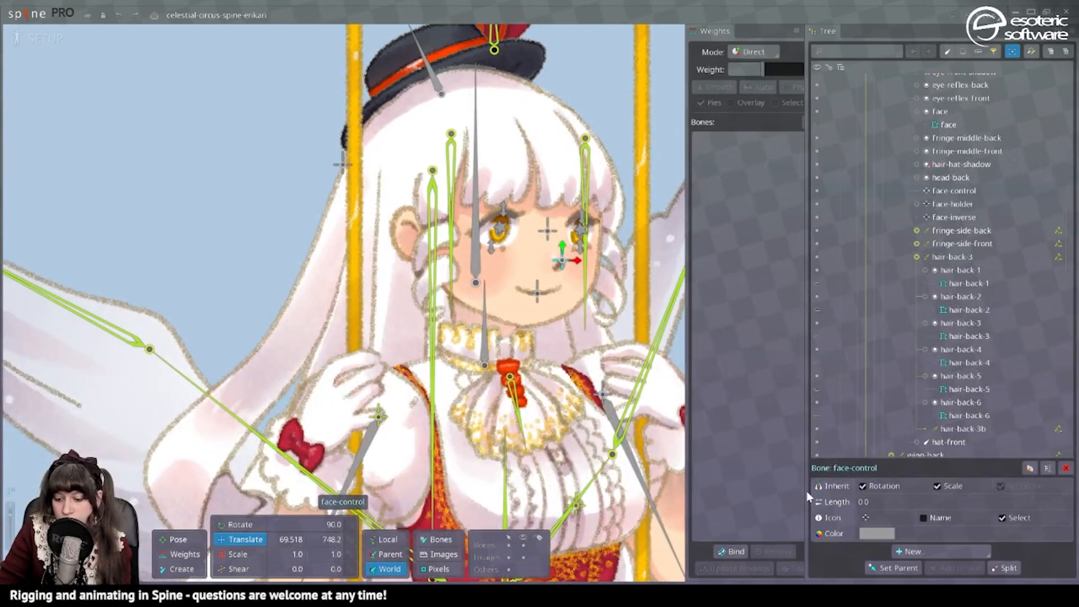
left_click(342, 164)
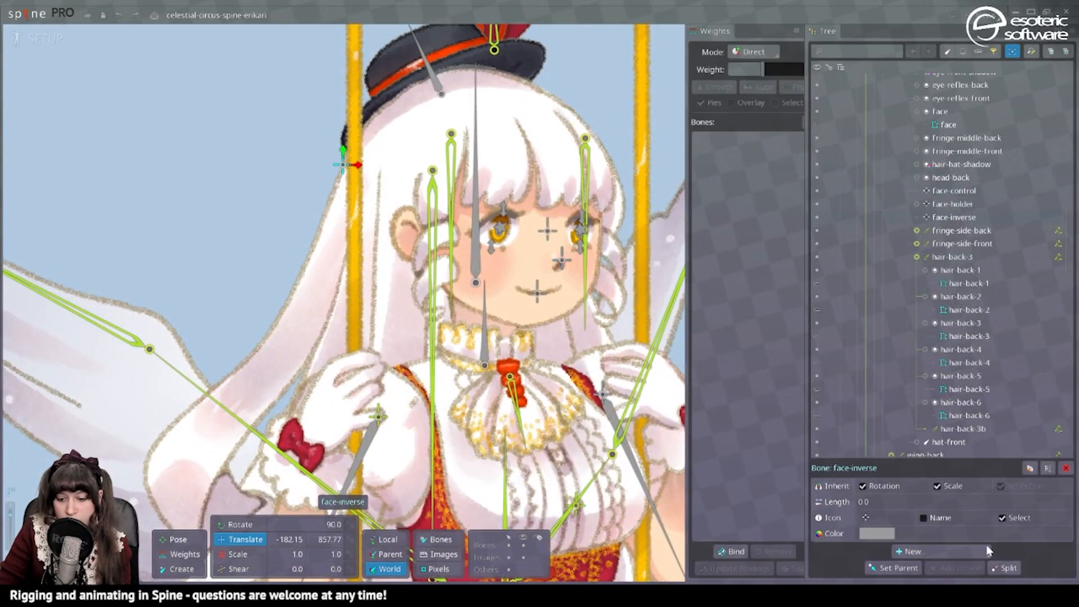
left_click(865, 517)
left_click(942, 485)
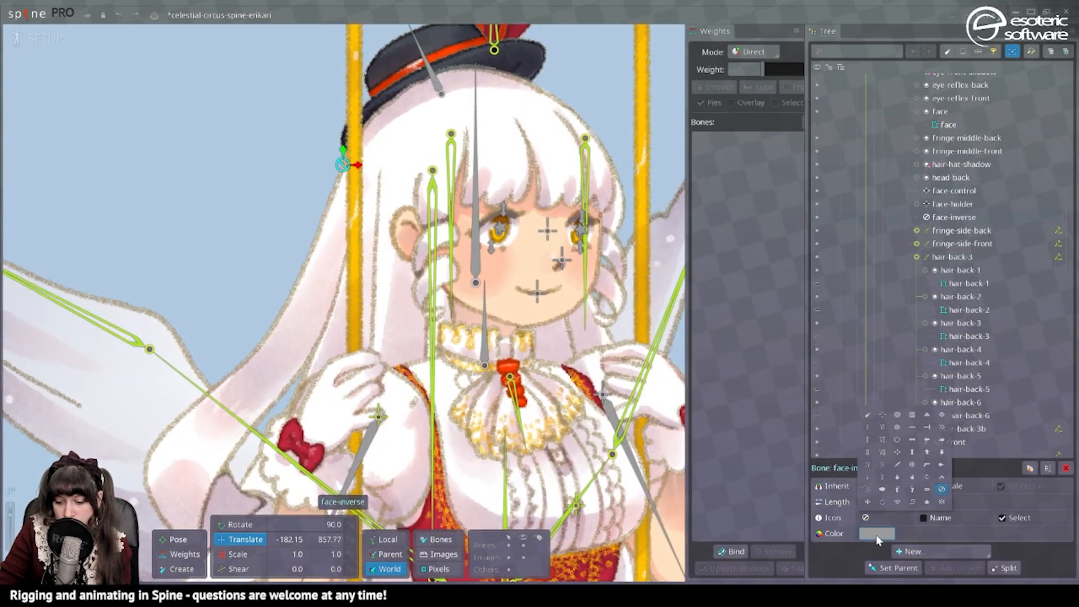
Set the face-inverse bone's color to semi-transparent red, FF00006C.
left_click(877, 533)
left_click_drag(597, 209, 614, 176)
left_click(363, 316)
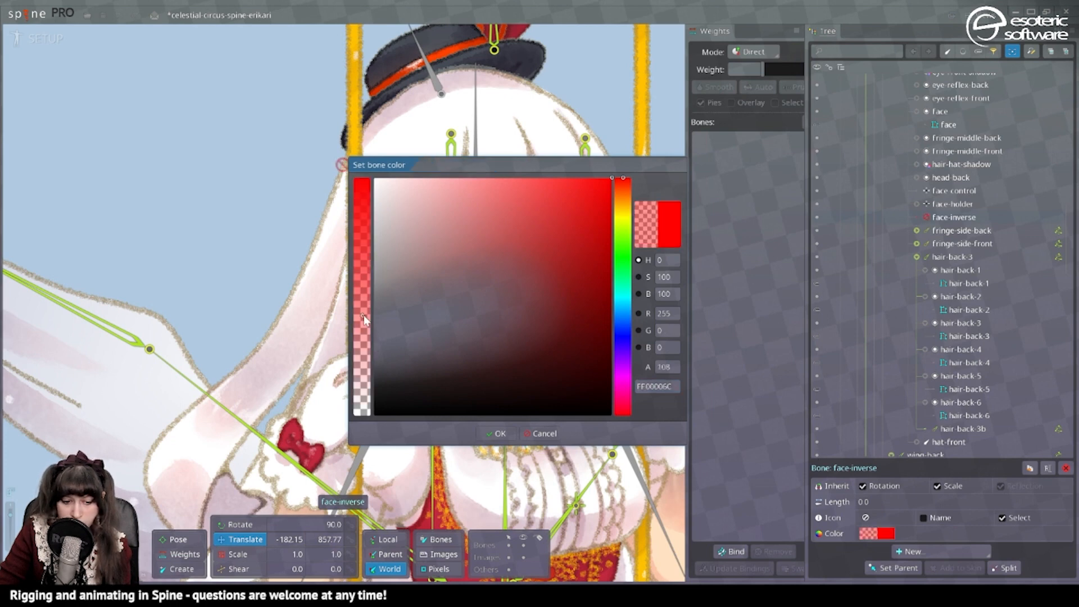
left_click(509, 436)
Create a transform constraint head-control on face-inverse targeting face-control, with matched offset and a translate mix of -100.
left_click(922, 553)
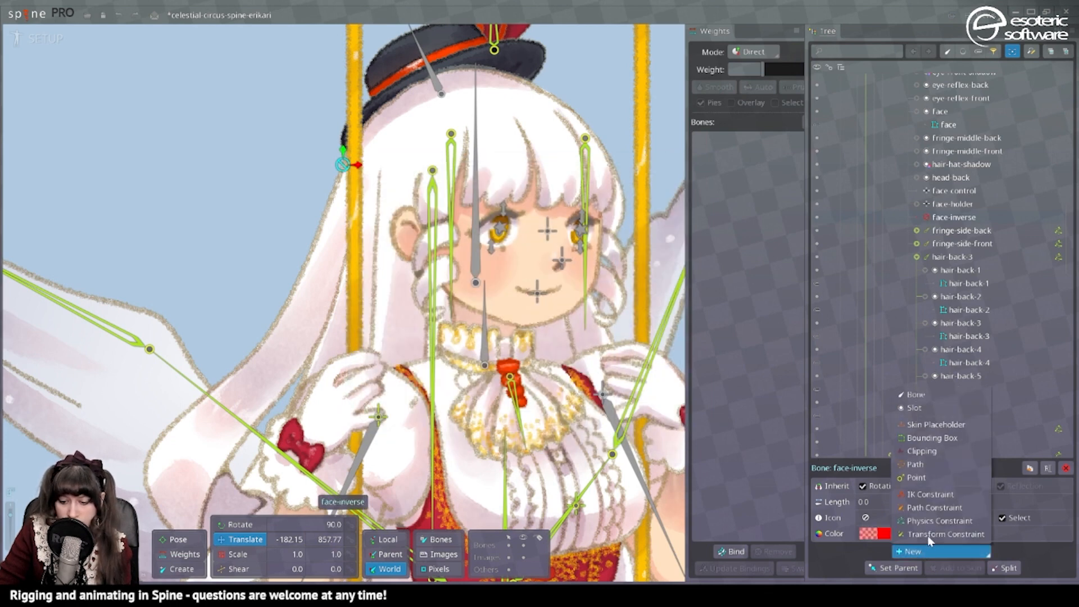
left_click(930, 537)
left_click(559, 262)
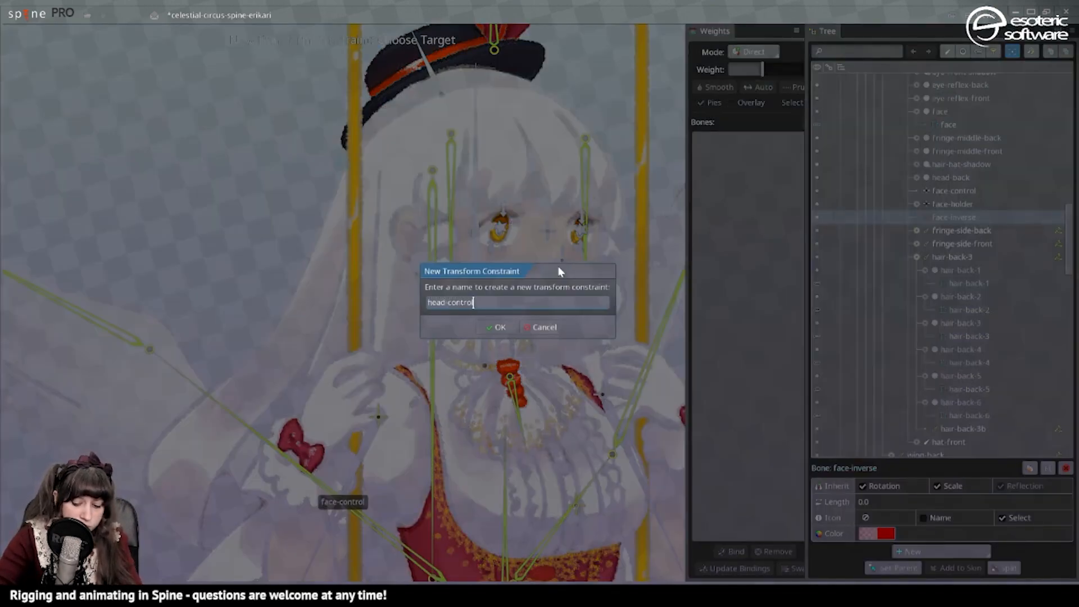
key("Return")
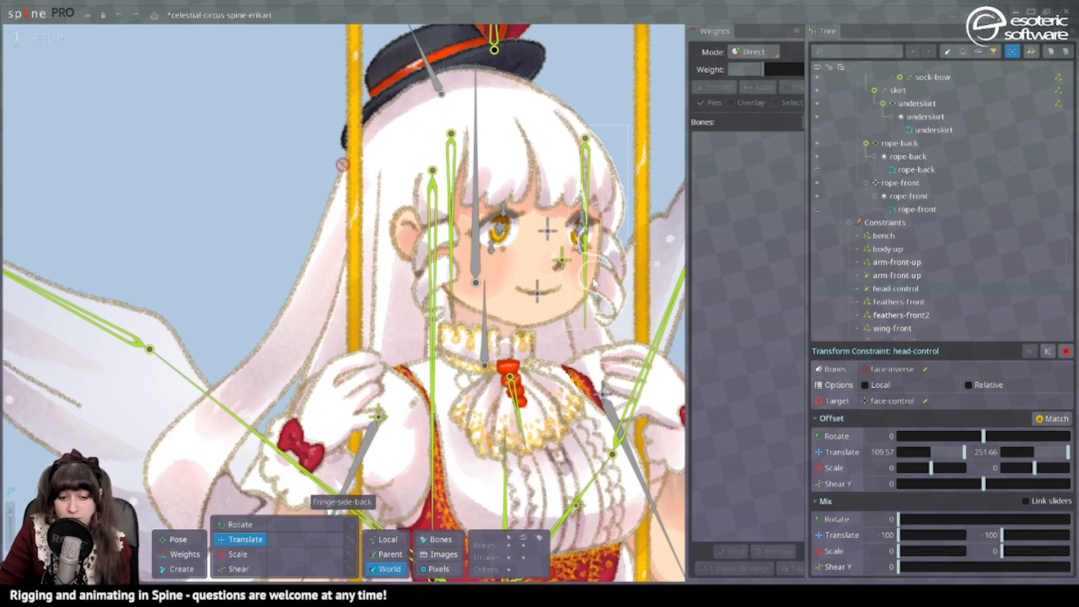
Create a transform constraint face-control on face-holder targeting the face-control bone, with matched offset and a translate mix of 80.
left_click(552, 224)
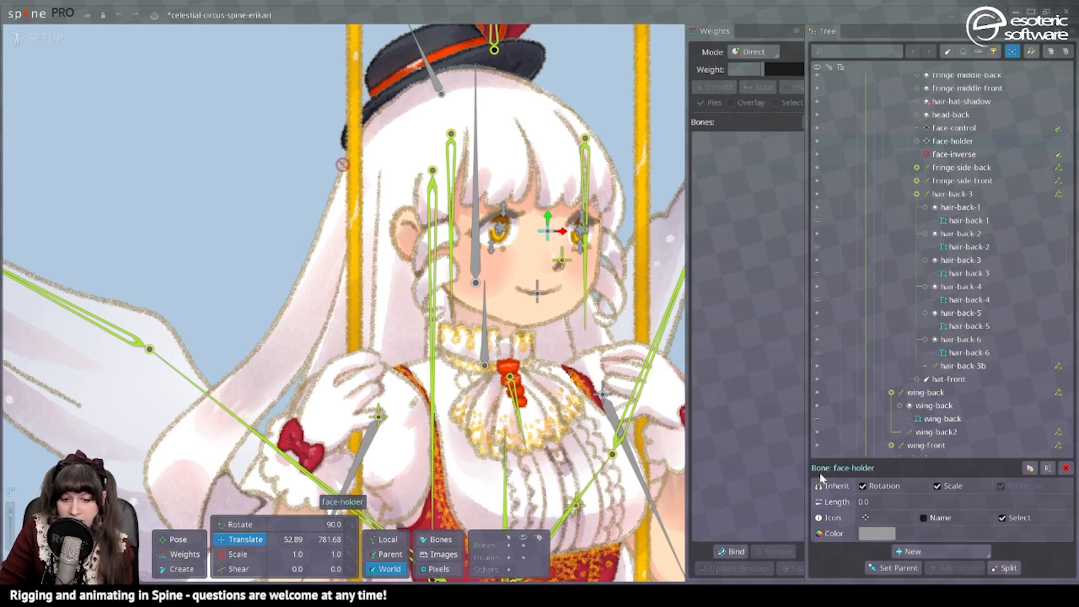
left_click(922, 553)
left_click(946, 532)
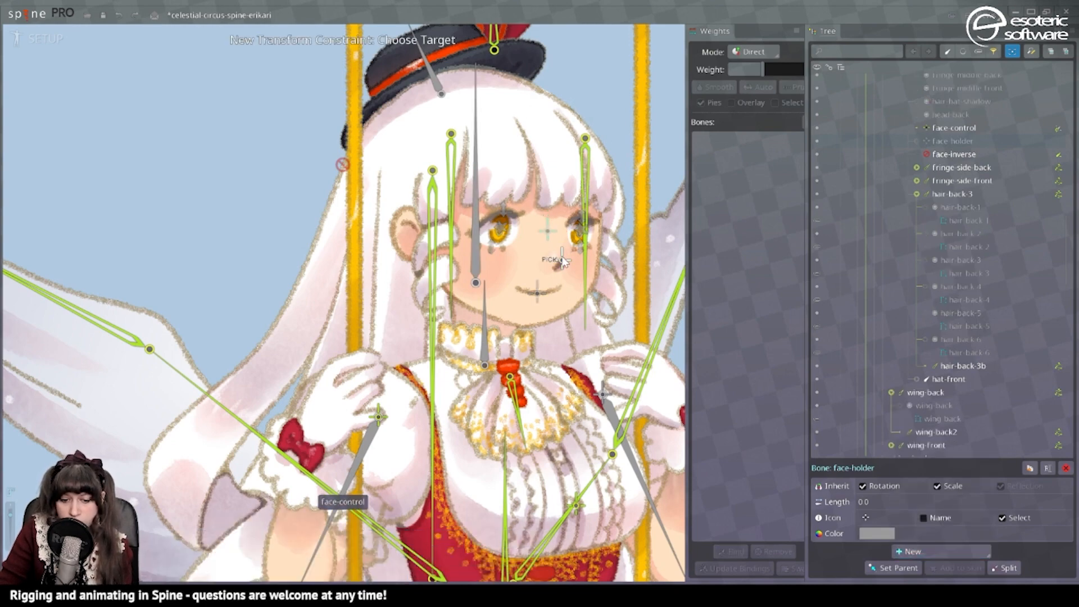
left_click(561, 258)
left_click(496, 328)
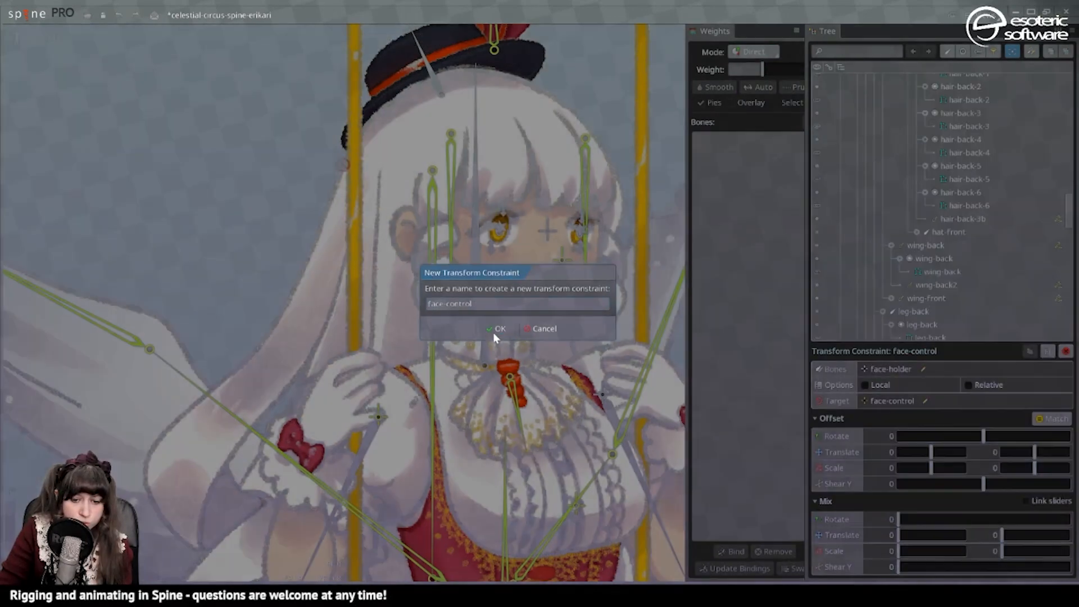
left_click(1041, 419)
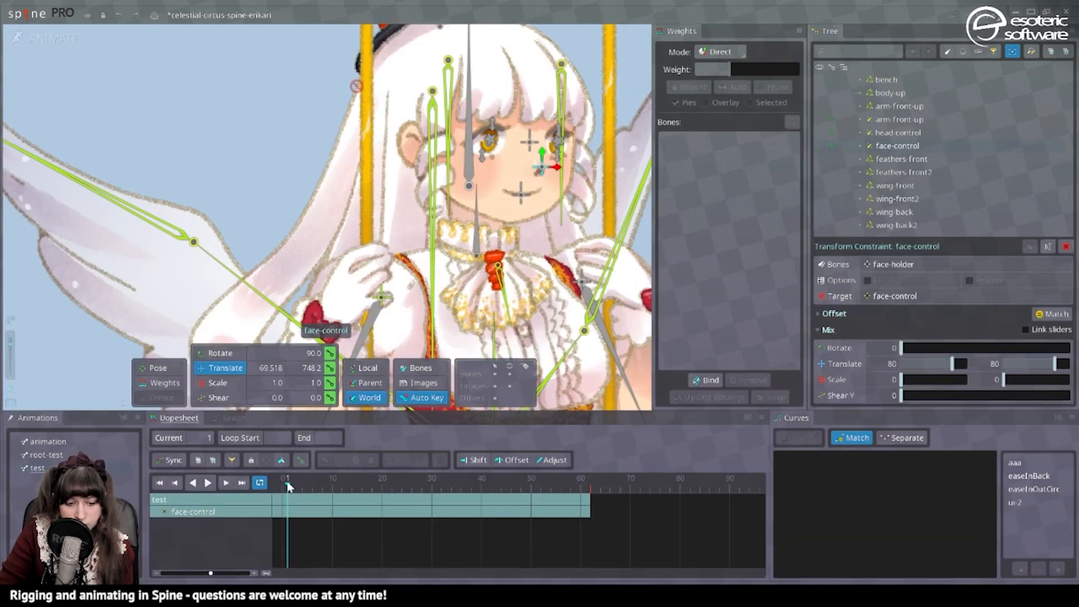
Key a looping movement of the face-control bone in the test animation and play it.
left_click(283, 487)
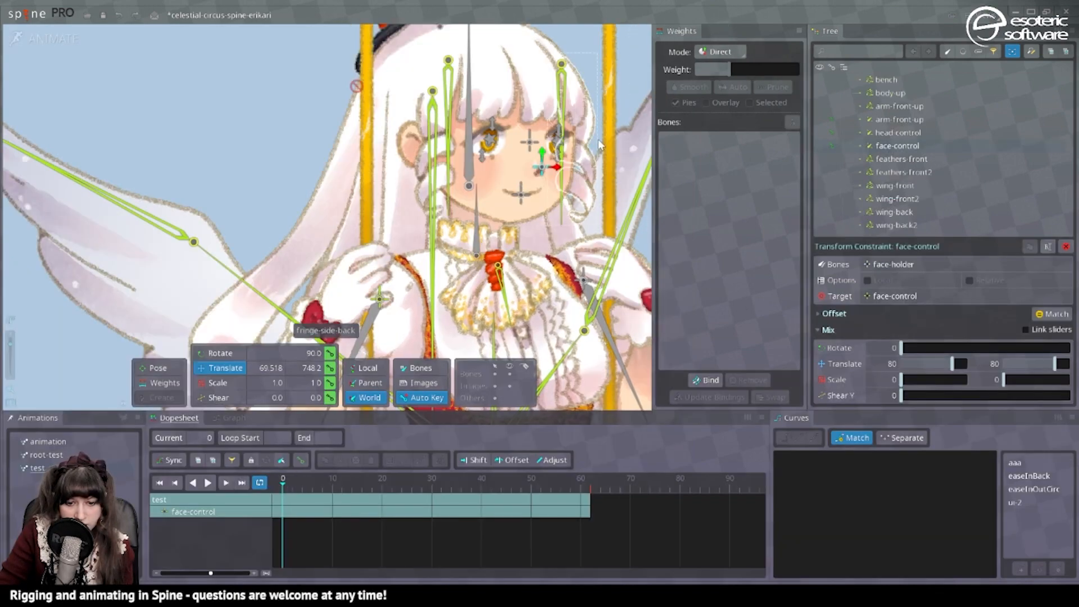
left_click_drag(557, 167, 518, 167)
left_click(429, 482)
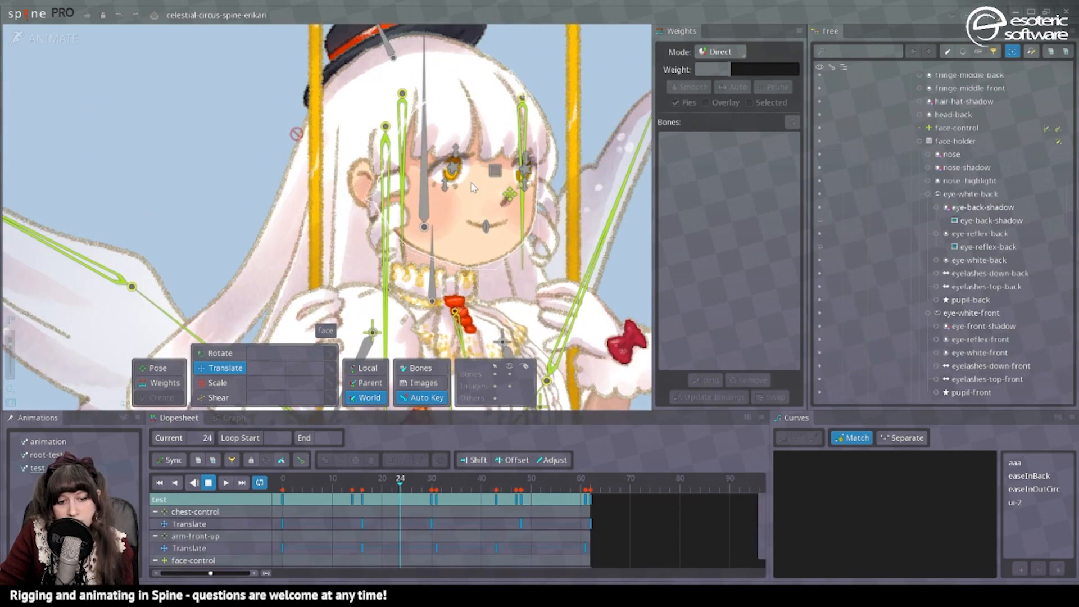
Bind the face mesh to the face, face-holder, face-control and face-inverse bones in setup mode.
left_click(473, 187)
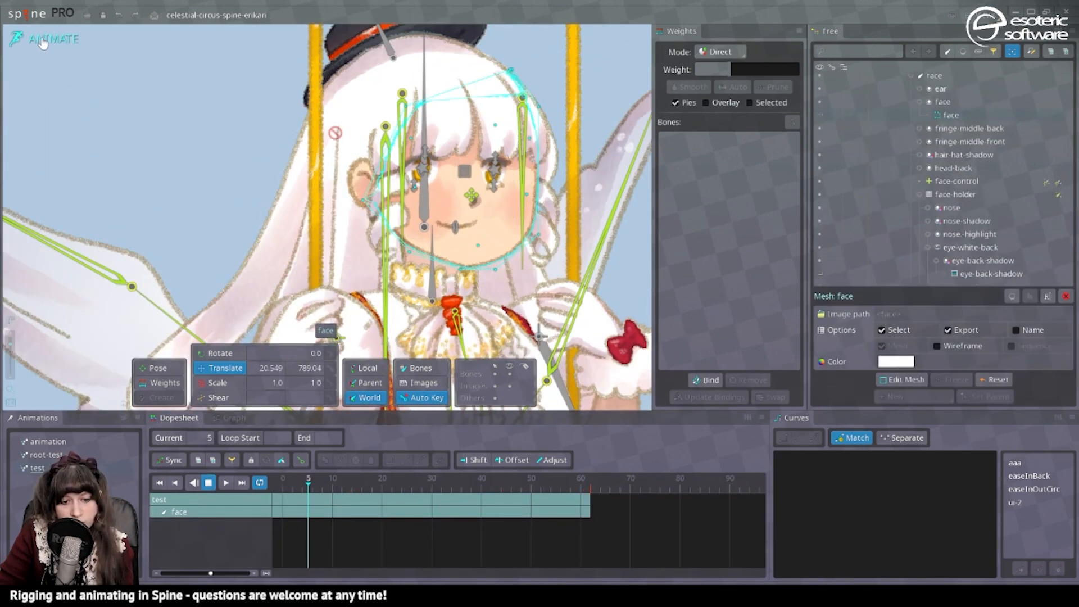
left_click(64, 35)
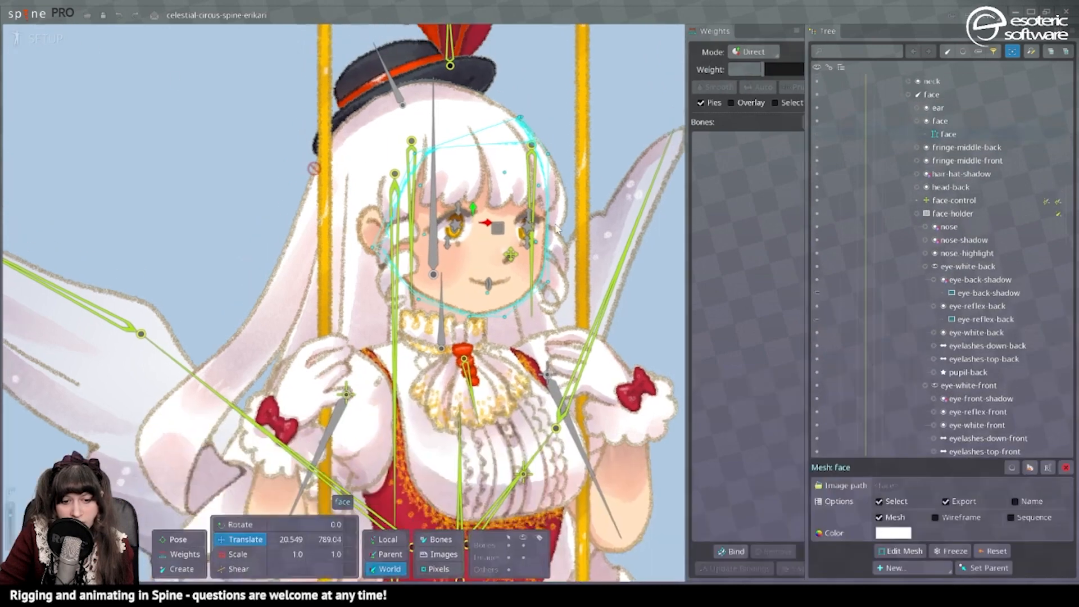
left_click(730, 551)
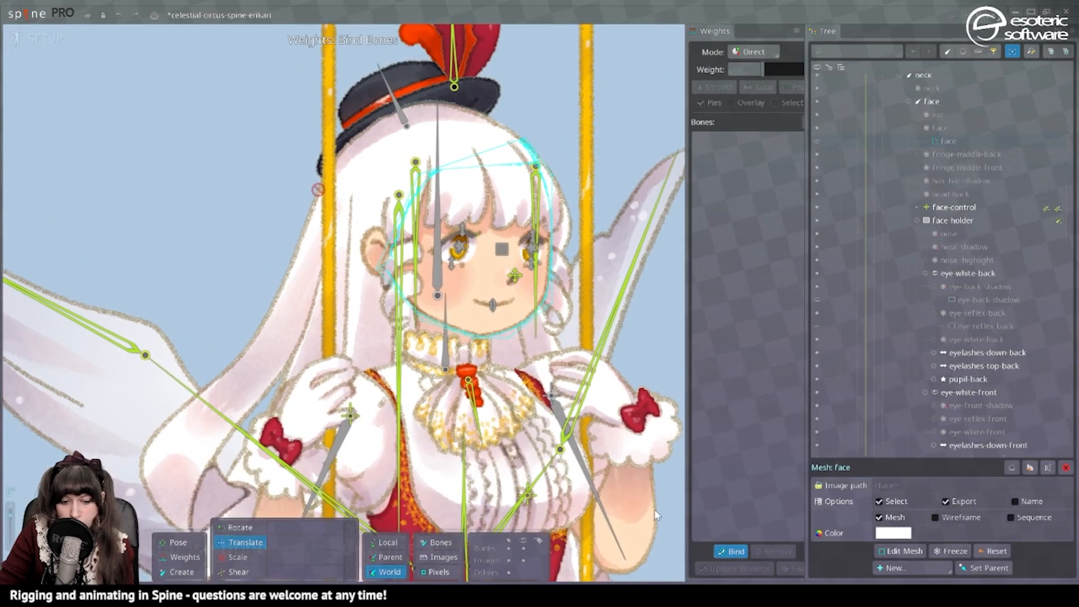
left_click(438, 276)
left_click_drag(531, 252, 630, 250)
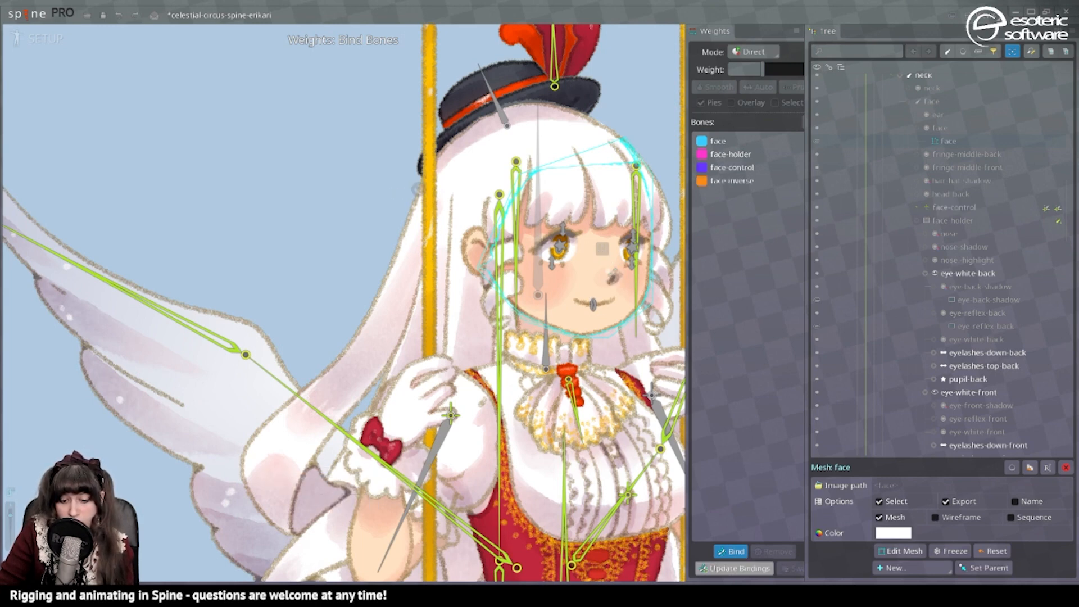
left_click(743, 553)
Weight all vertices of the face mesh 100% to the face bone while the test animation plays.
left_click(43, 43)
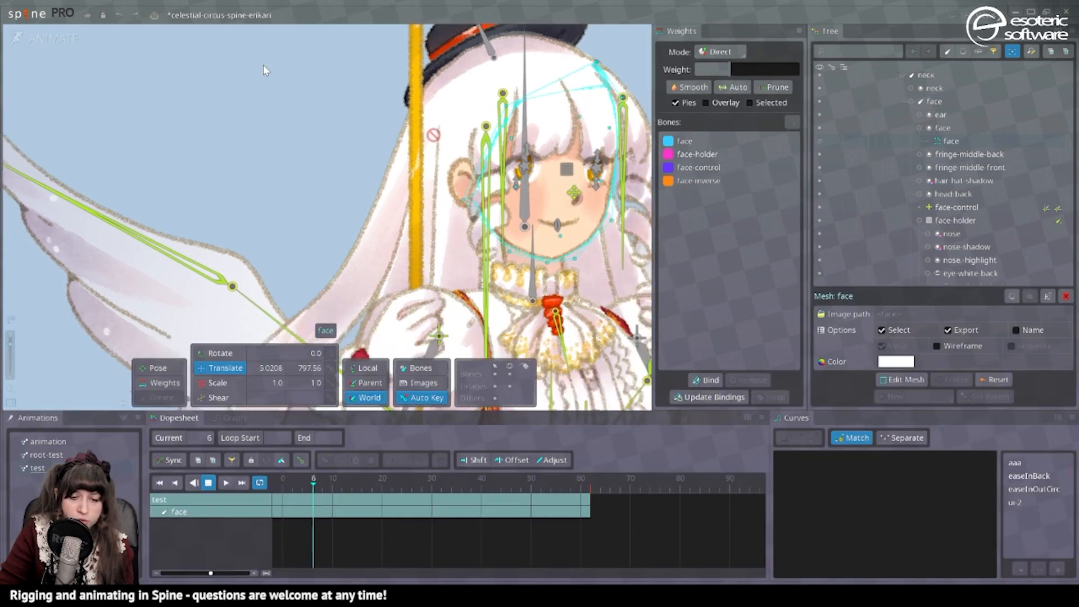
scroll(346, 120, "down", 3)
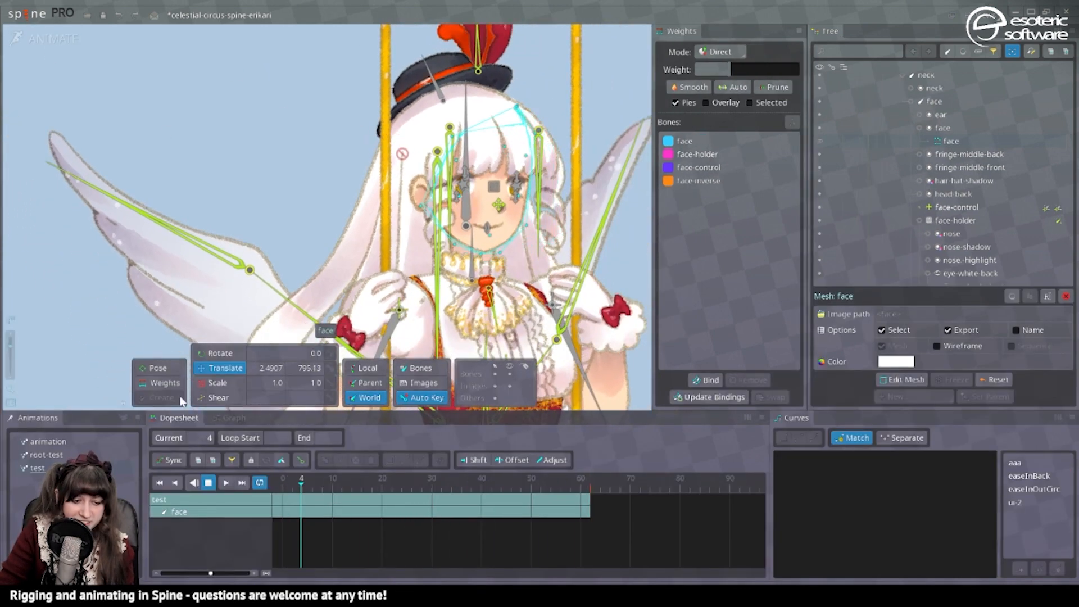
left_click(164, 383)
scroll(552, 242, "down", 2)
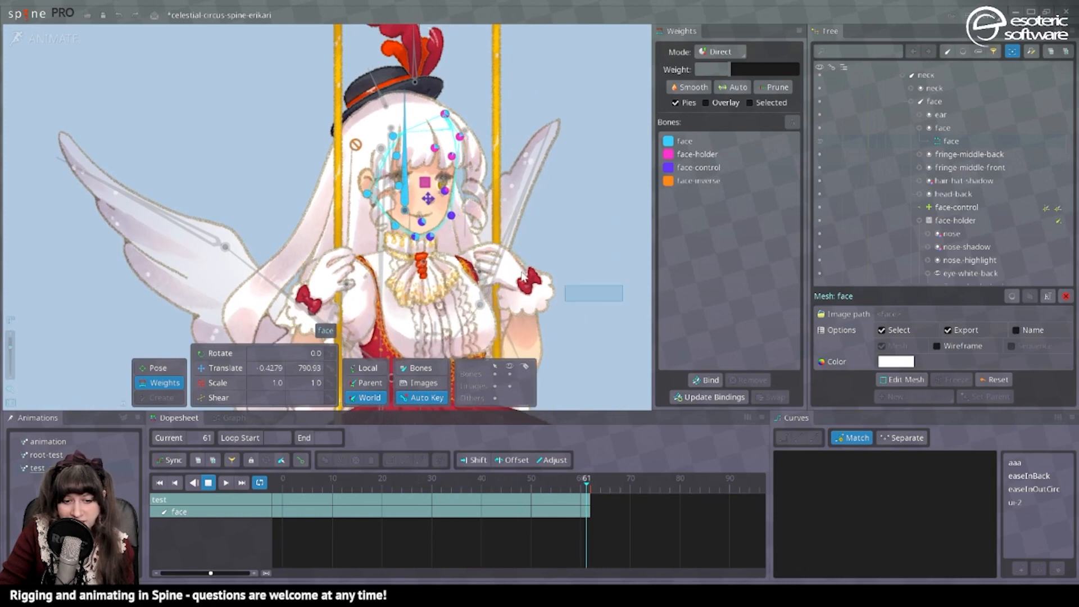
left_click_drag(623, 301, 336, 66)
left_click(683, 152)
left_click(706, 143)
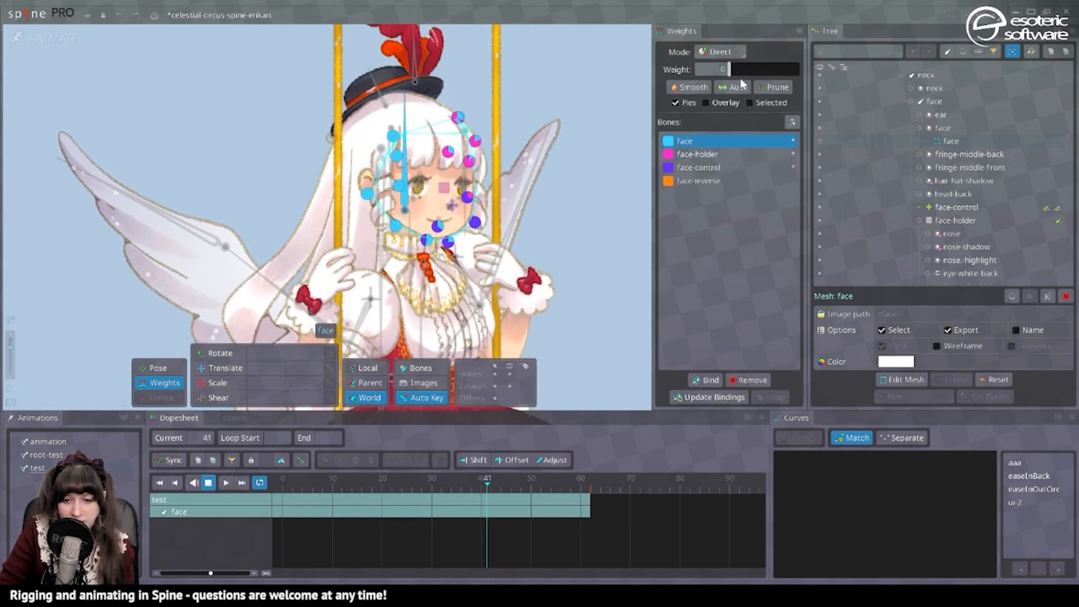
left_click_drag(743, 72, 852, 69)
Weight the face mesh vertices below the top row, except the one at the ear, 100% to face-holder.
left_click_drag(601, 316, 391, 151)
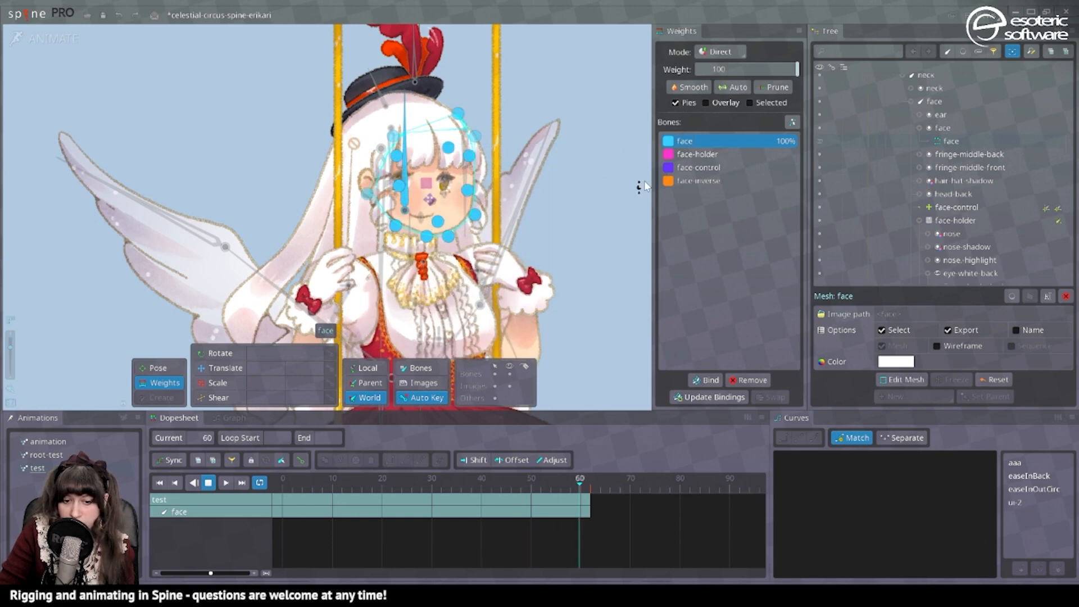
left_click(697, 154)
left_click_drag(735, 69, 840, 80)
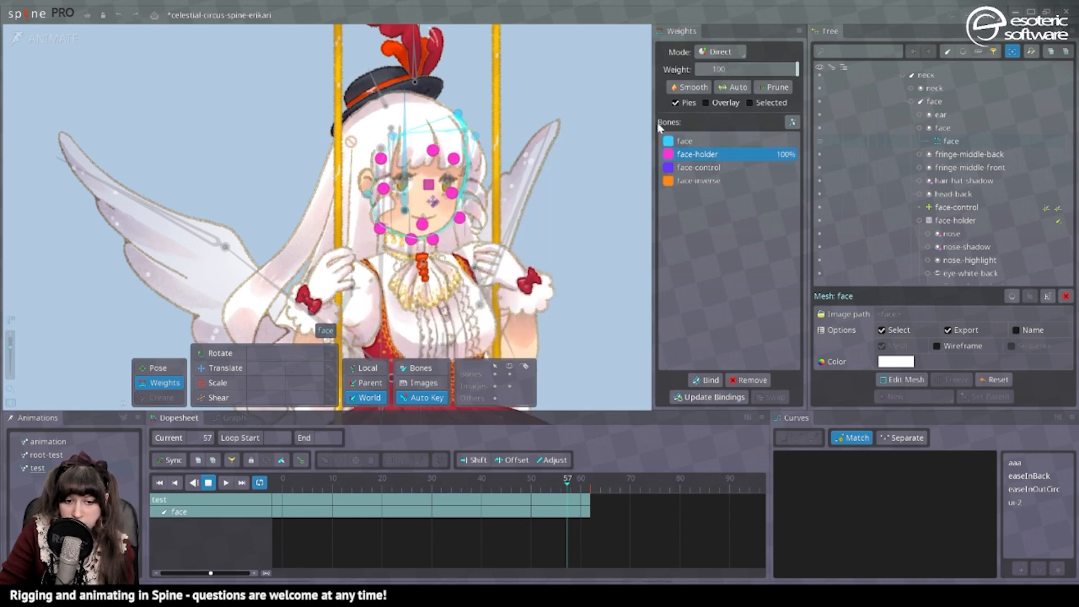
scroll(458, 269, "up", 2)
left_click_drag(458, 265, 517, 258)
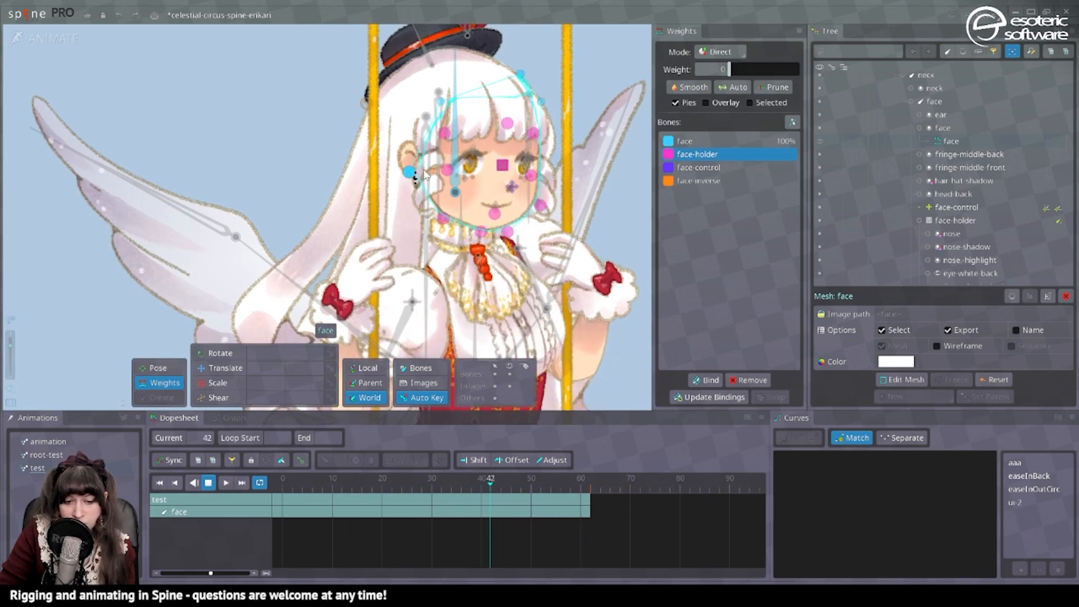
Give the face bone about 25% weight on the jaw vertex below the ear, then select the upper vertices.
left_click(403, 179)
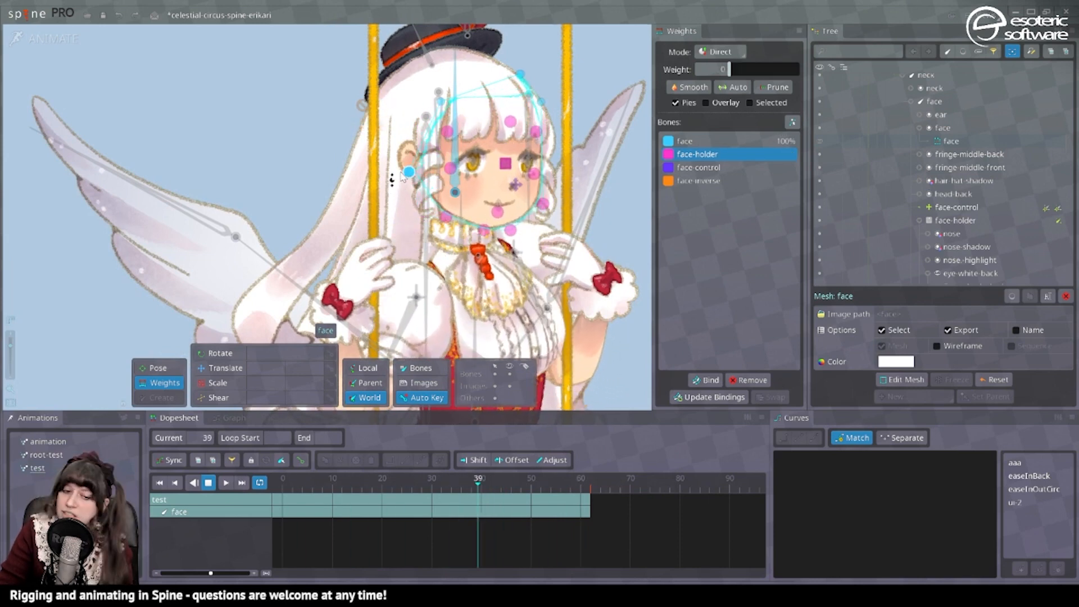
left_click(443, 197)
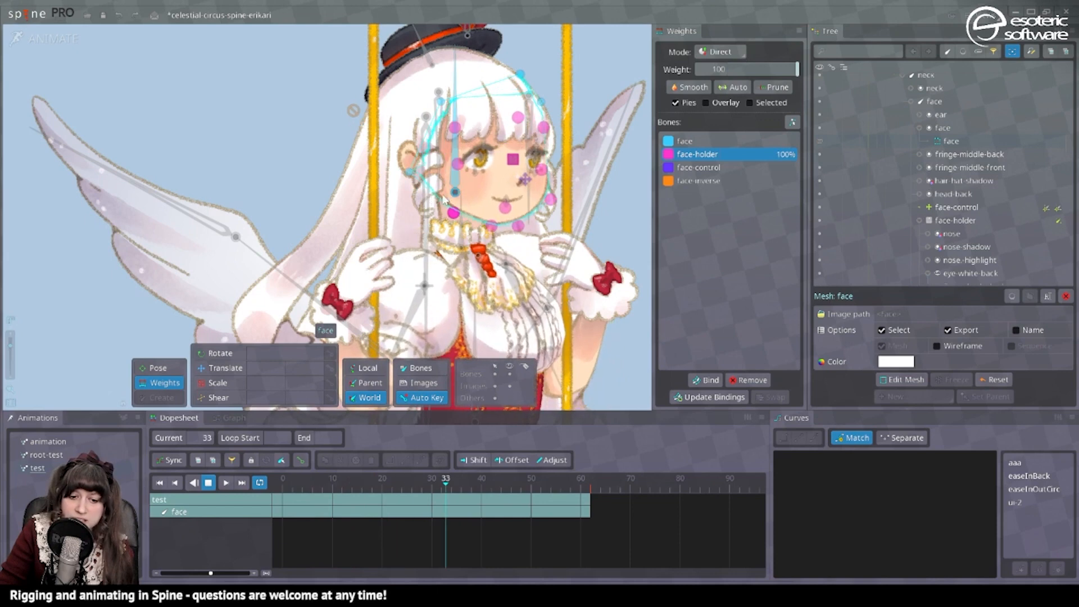
left_click(705, 141)
left_click_drag(703, 69, 747, 70)
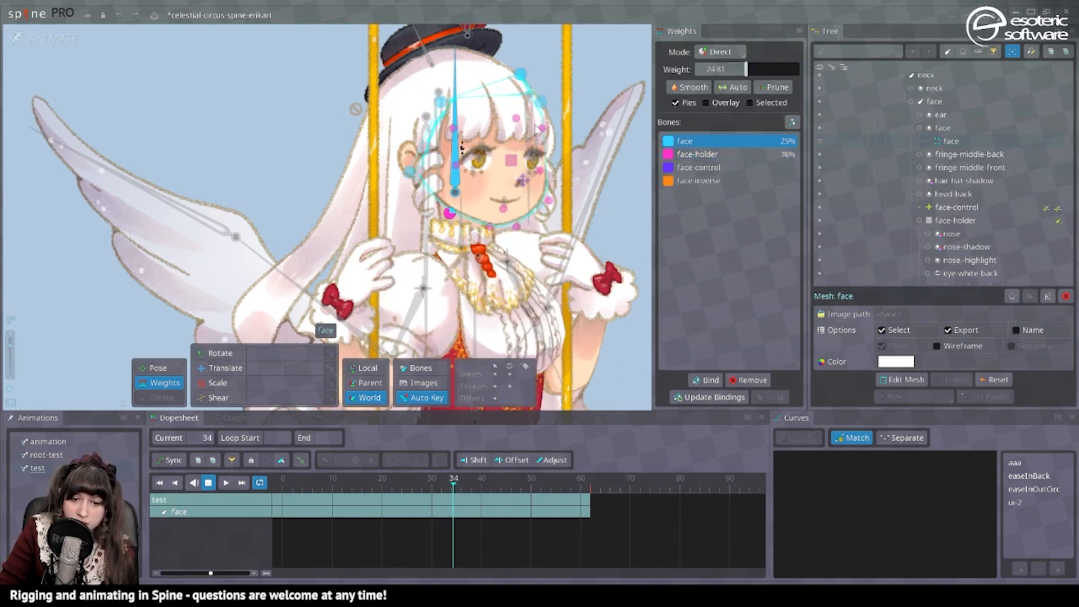
left_click(441, 101)
left_click(519, 74, "ctrl")
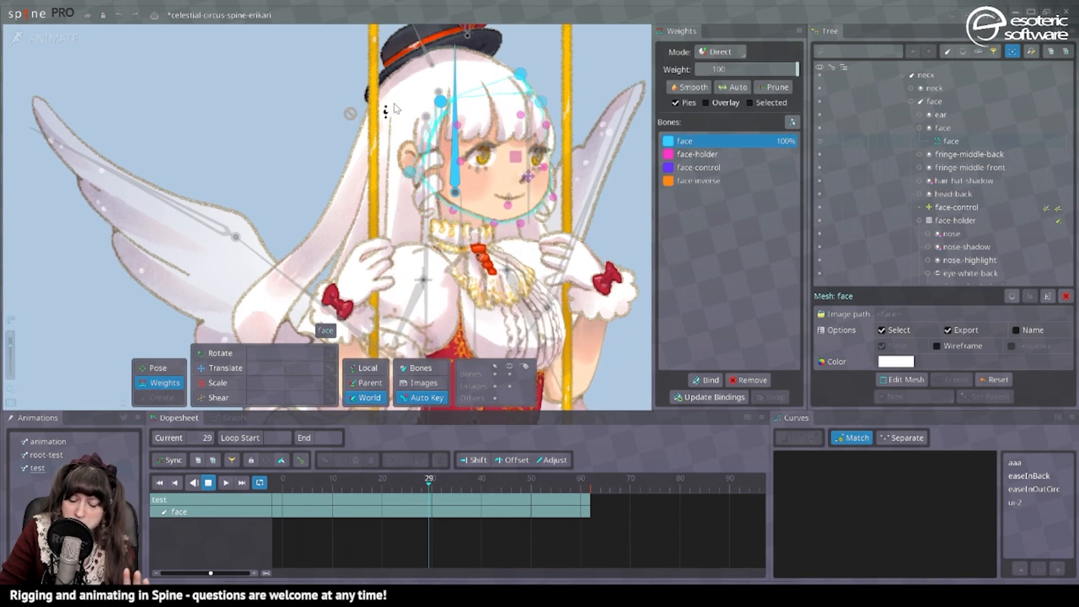
Reparent the fringe-side-front bone to face-holder in setup mode.
left_click(427, 97)
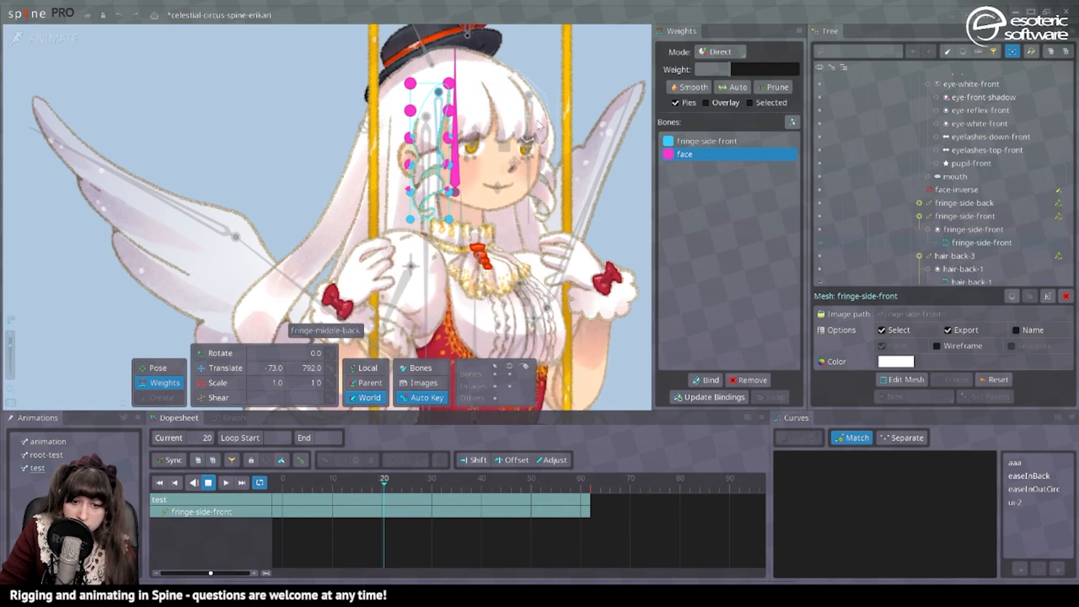
left_click(47, 39)
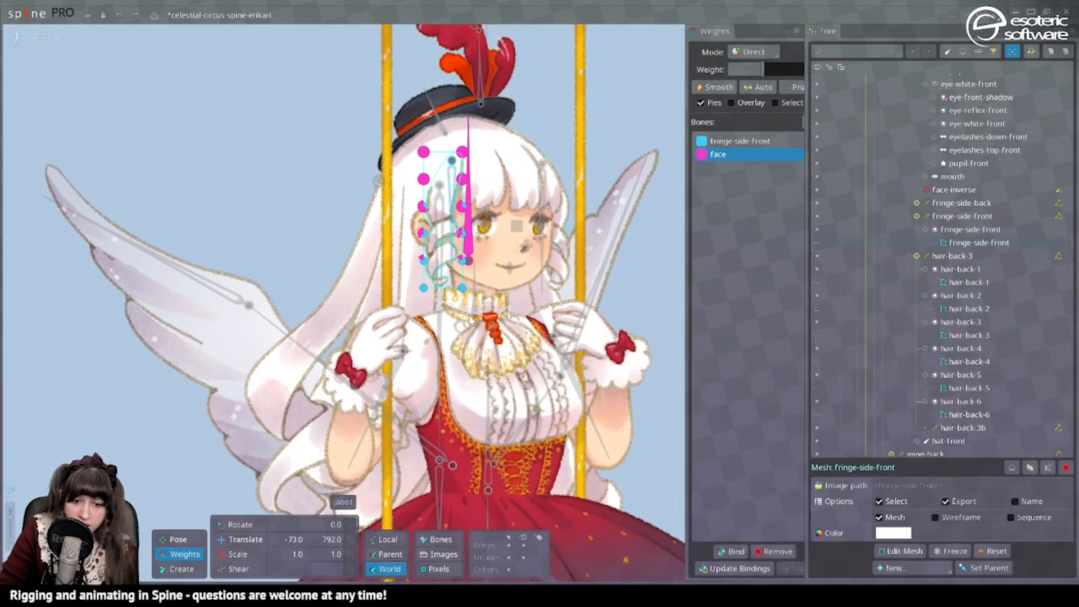
key("space")
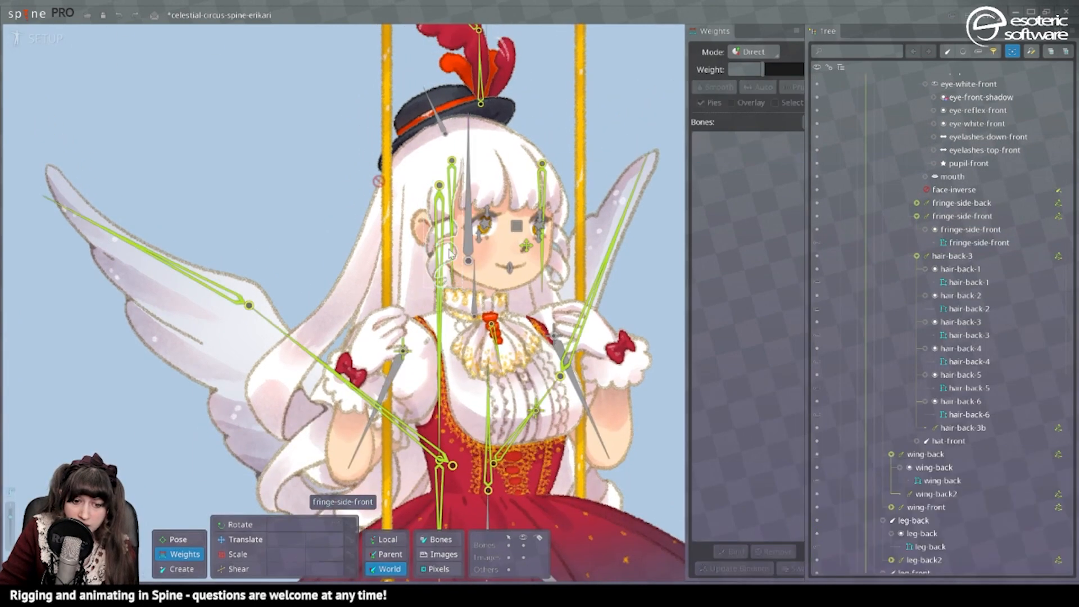
left_click(245, 541)
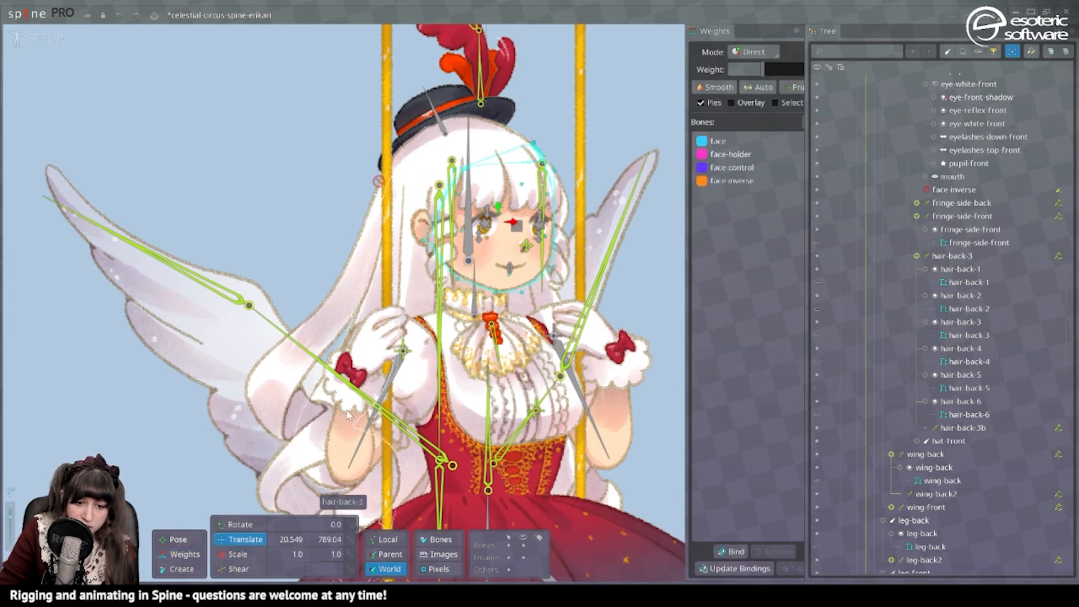
left_click(453, 191)
key("p")
left_click(514, 228)
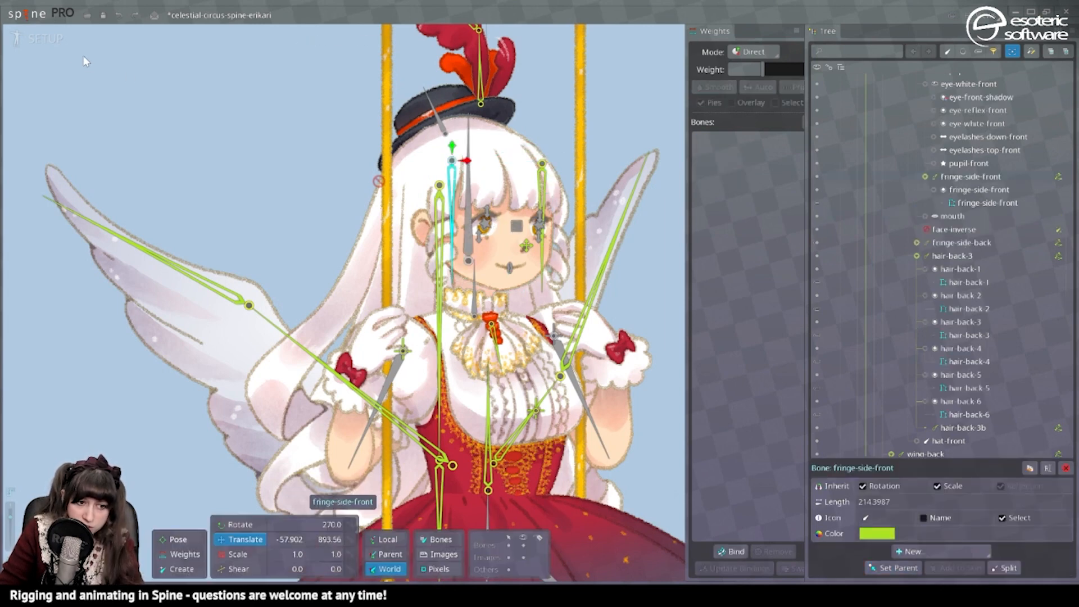
Select the fringe-middle-front mesh in the playing test animation.
left_click(54, 44)
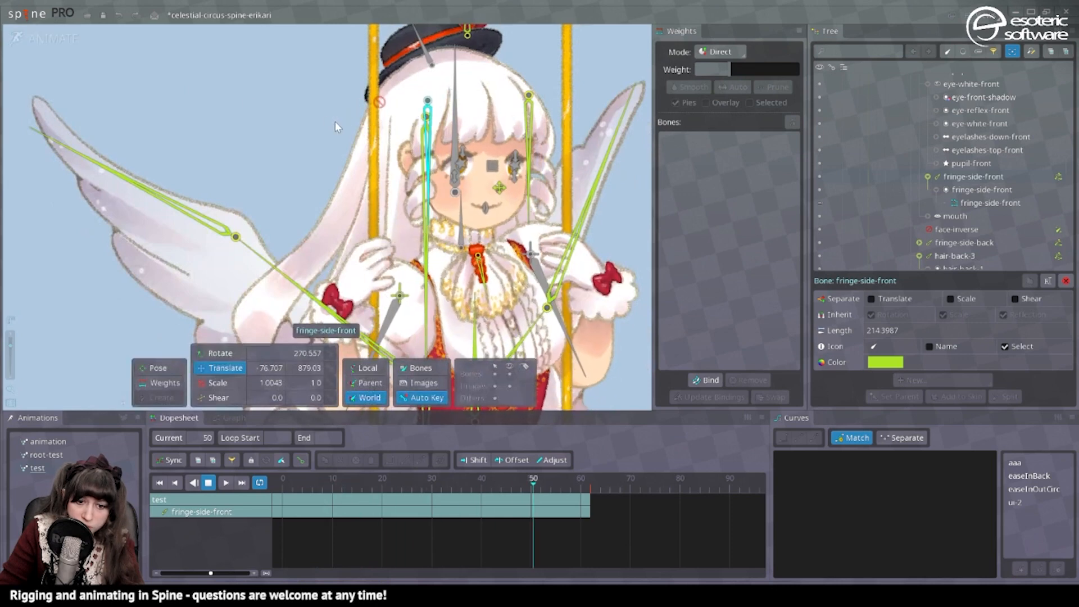
left_click(488, 110)
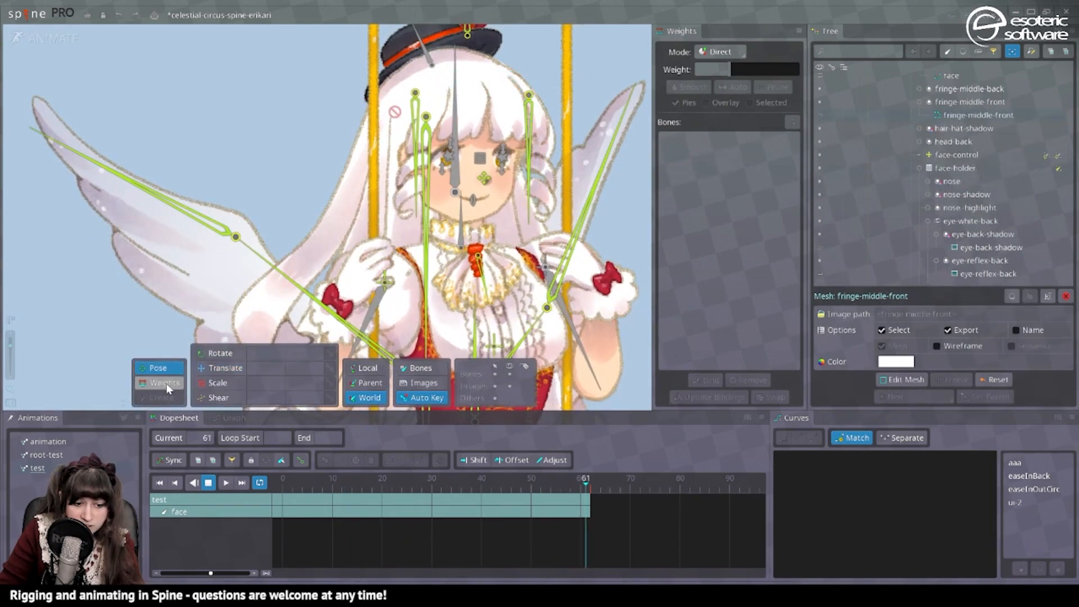
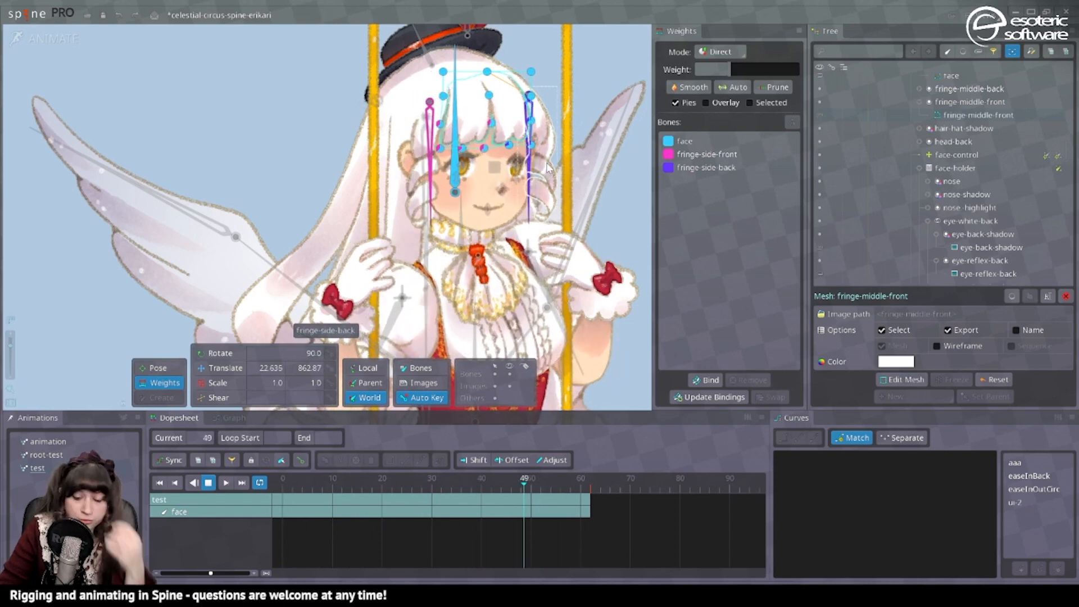
Bind the fringe-middle-front and fringe-middle-back meshes to the face-holder bone in setup mode.
left_click(77, 35)
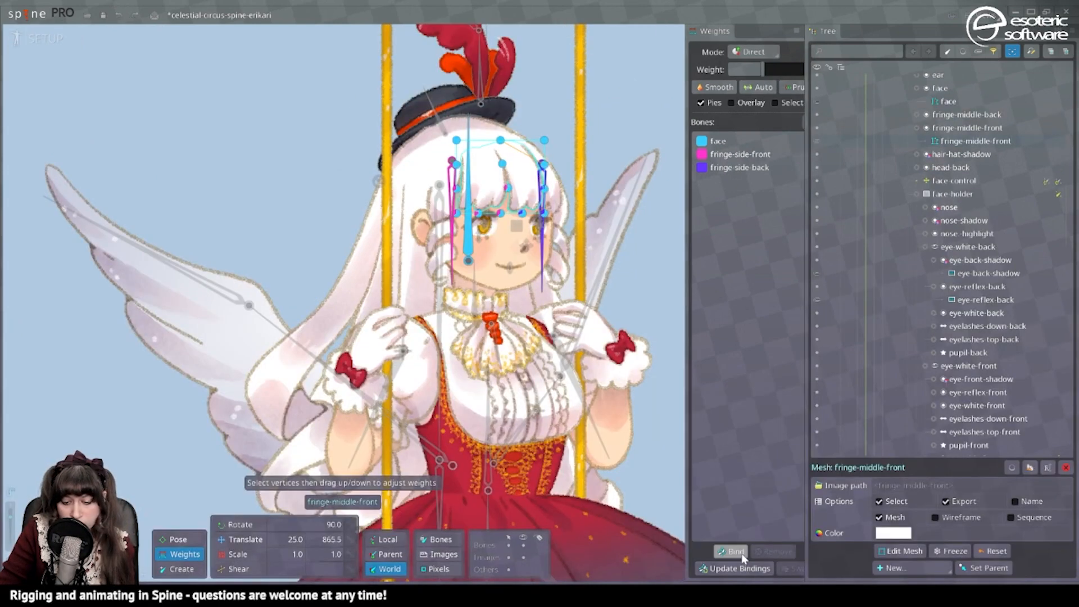
left_click(554, 185)
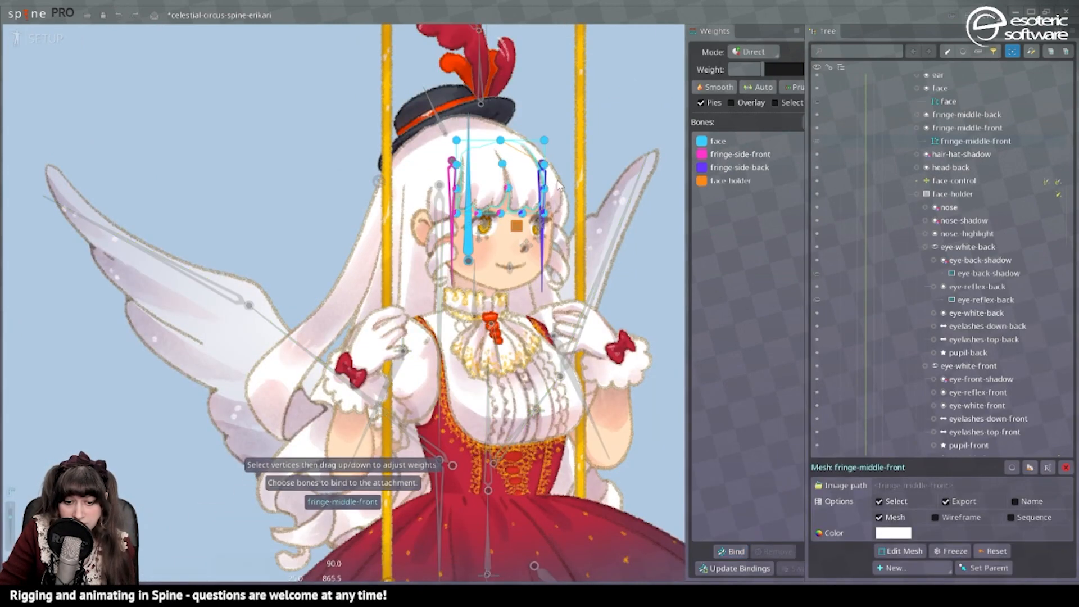
left_click(745, 555)
left_click(519, 229)
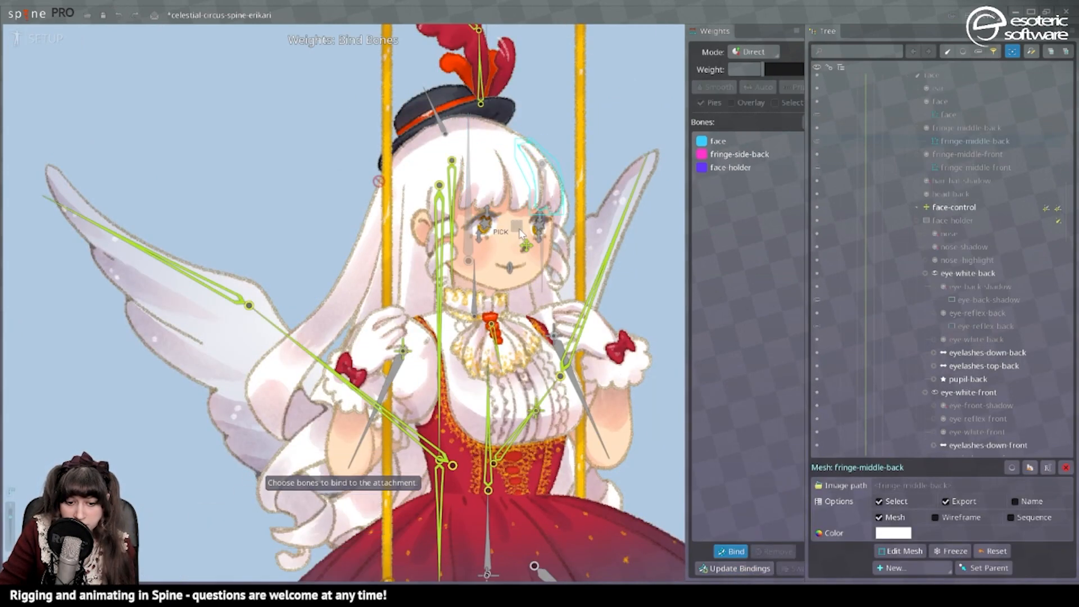
left_click(729, 551)
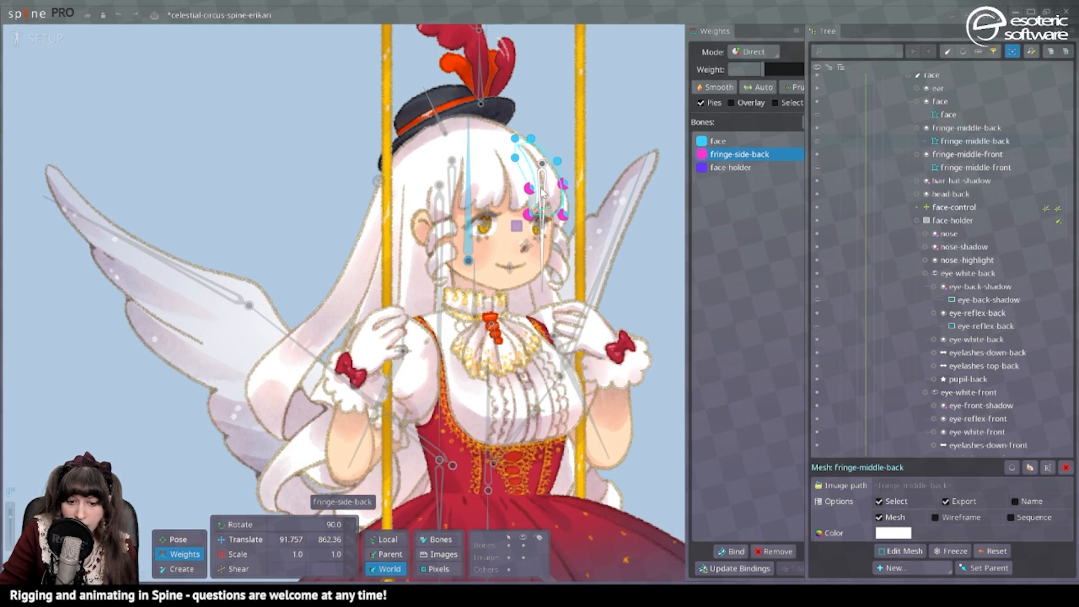
Reparent the fringe-side-back bone to face-holder.
key("space")
left_click(544, 190)
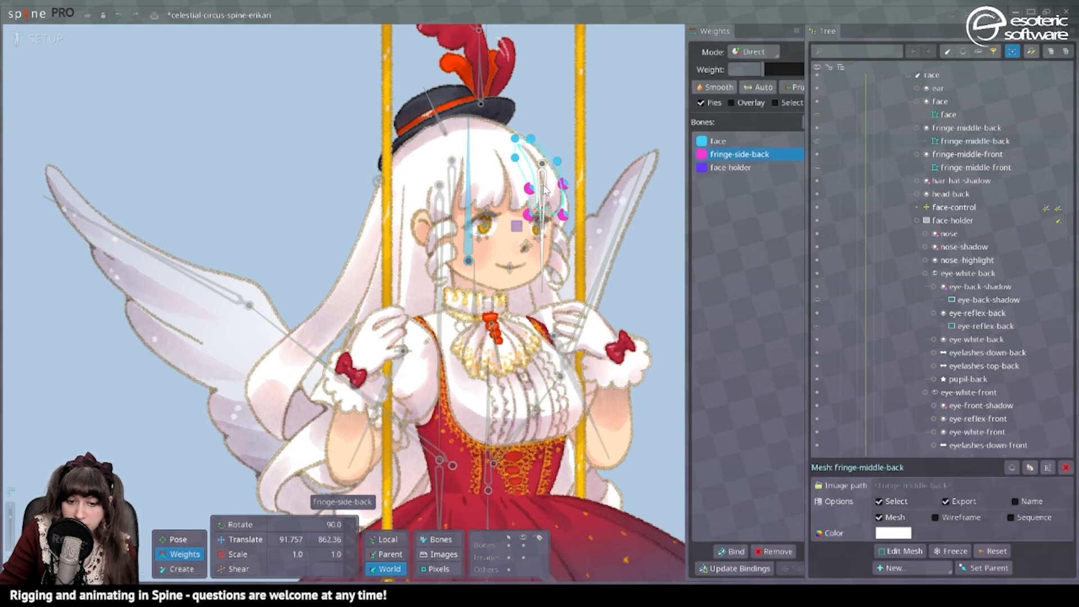
left_click(238, 541)
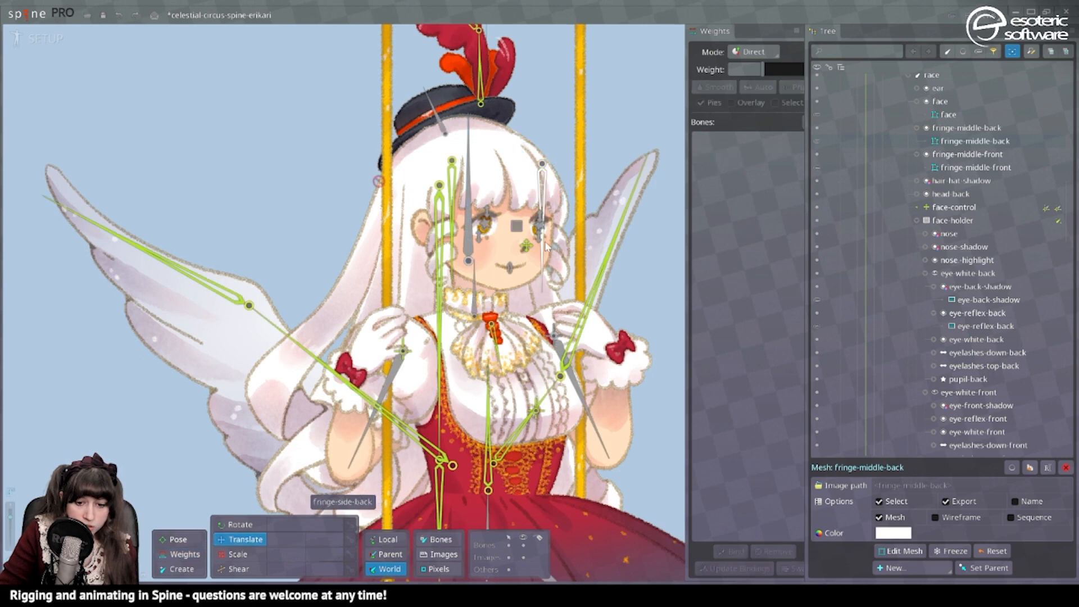
left_click(542, 194)
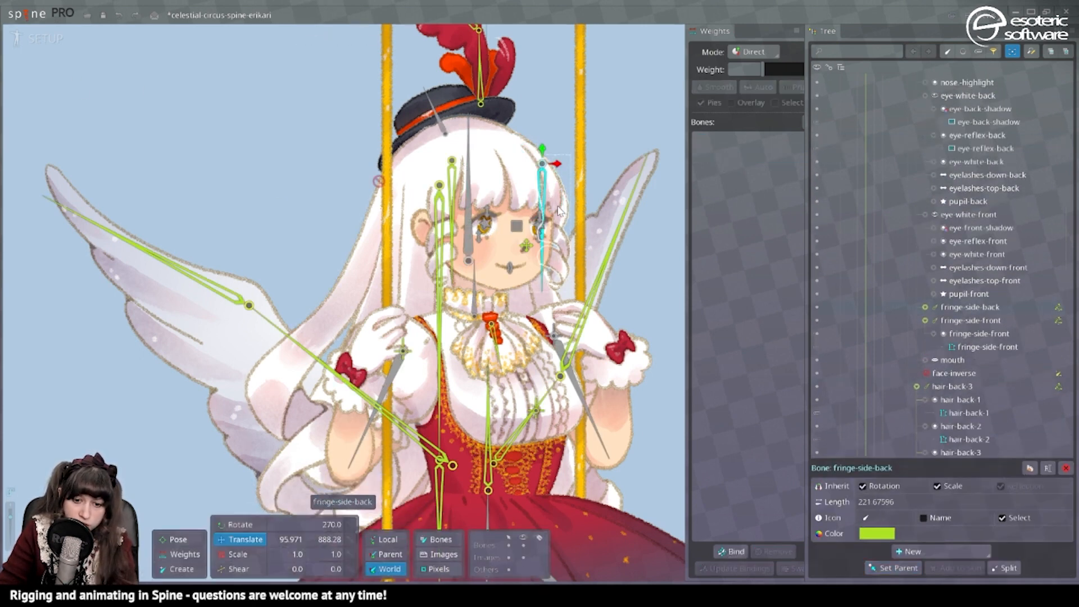
Bind the fringe-side-back mesh to the face-inverse bone.
left_click(558, 209)
left_click(729, 551)
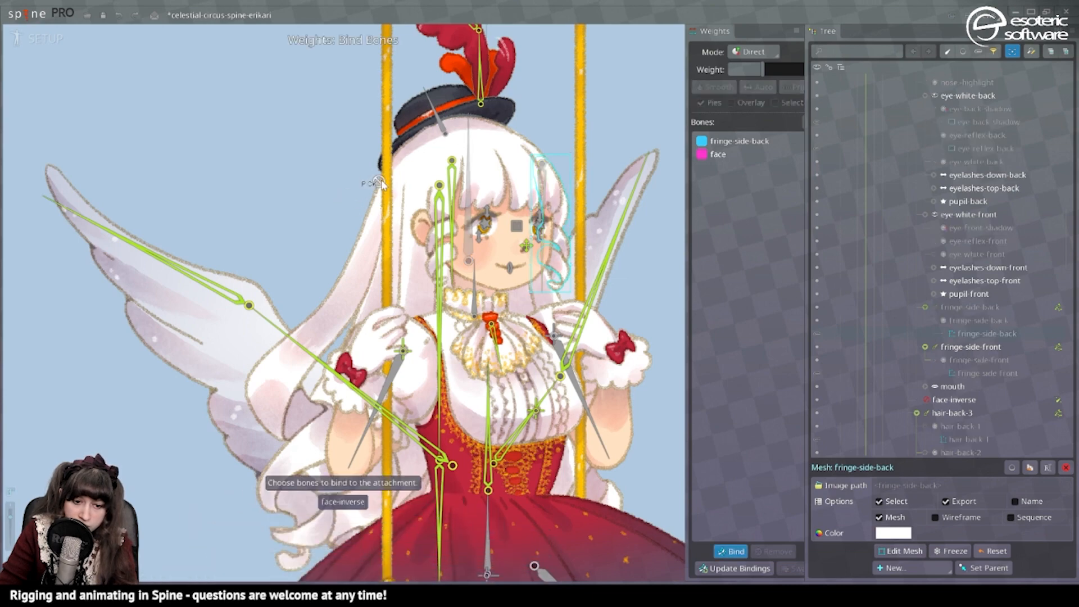
left_click(729, 552)
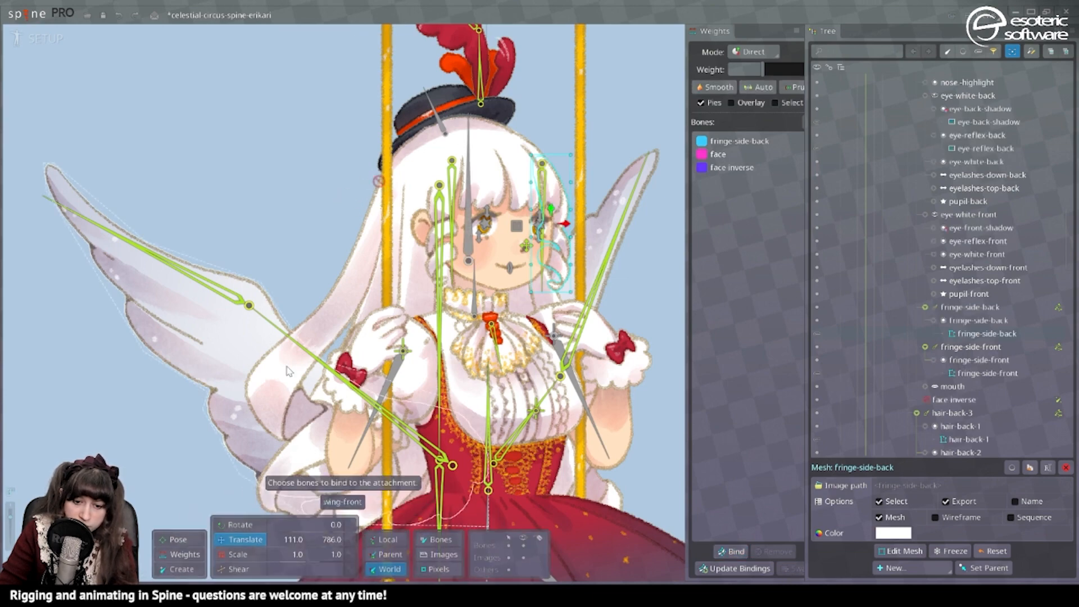
In the test animation, swap fringe-middle-front's face and face-holder weights, then weight its top row of vertices 100% to face.
left_click(15, 40)
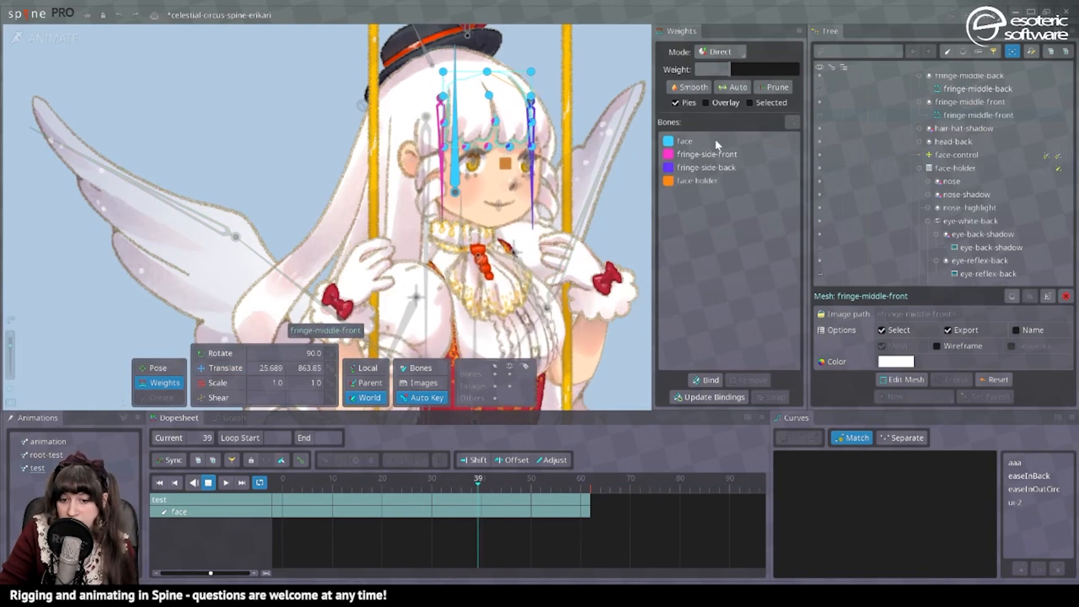
left_click(704, 181, "ctrl")
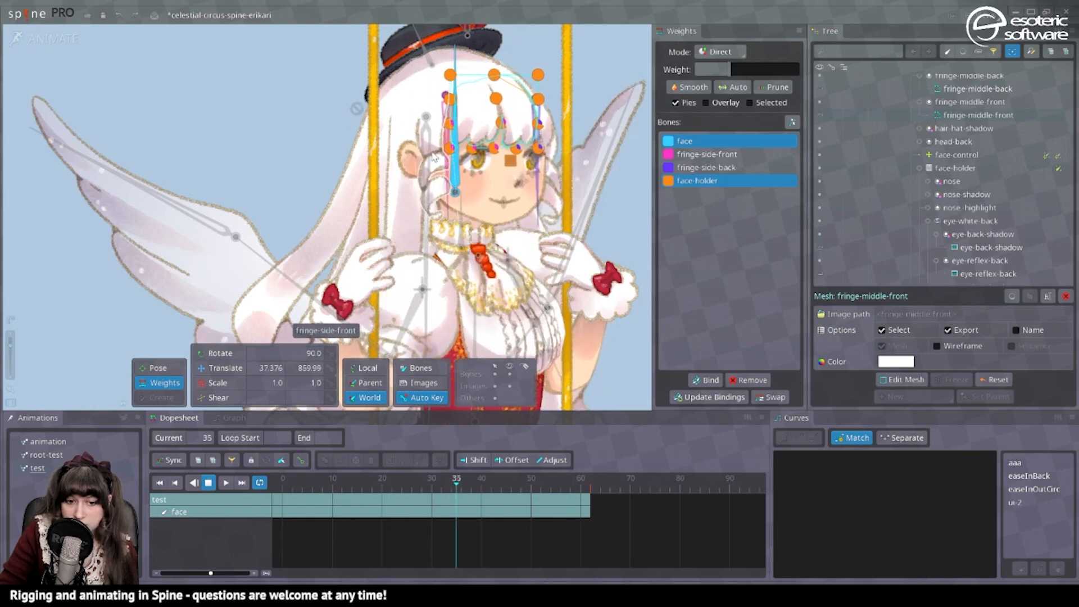
left_click(612, 85)
left_click(489, 106)
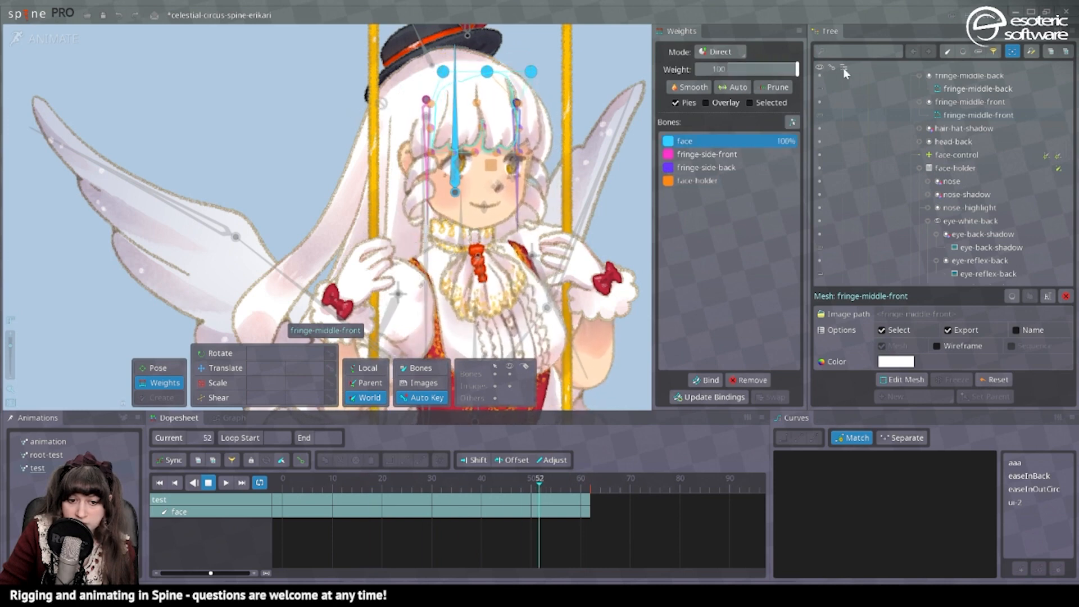
Give the face bone about 26% weight on fringe-middle-front's second row of vertices.
left_click(568, 103)
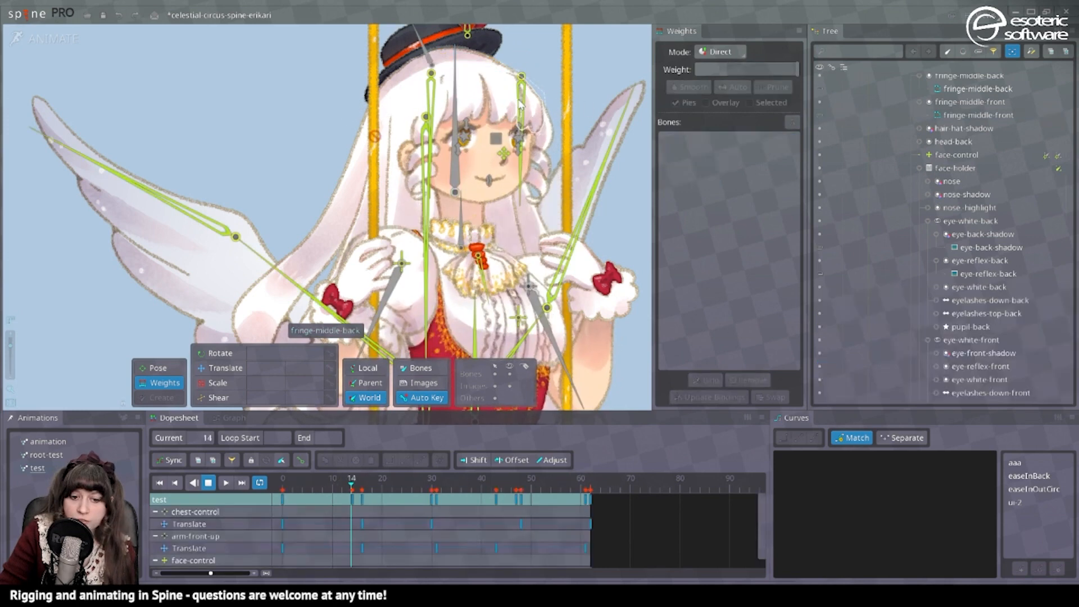
left_click(478, 98)
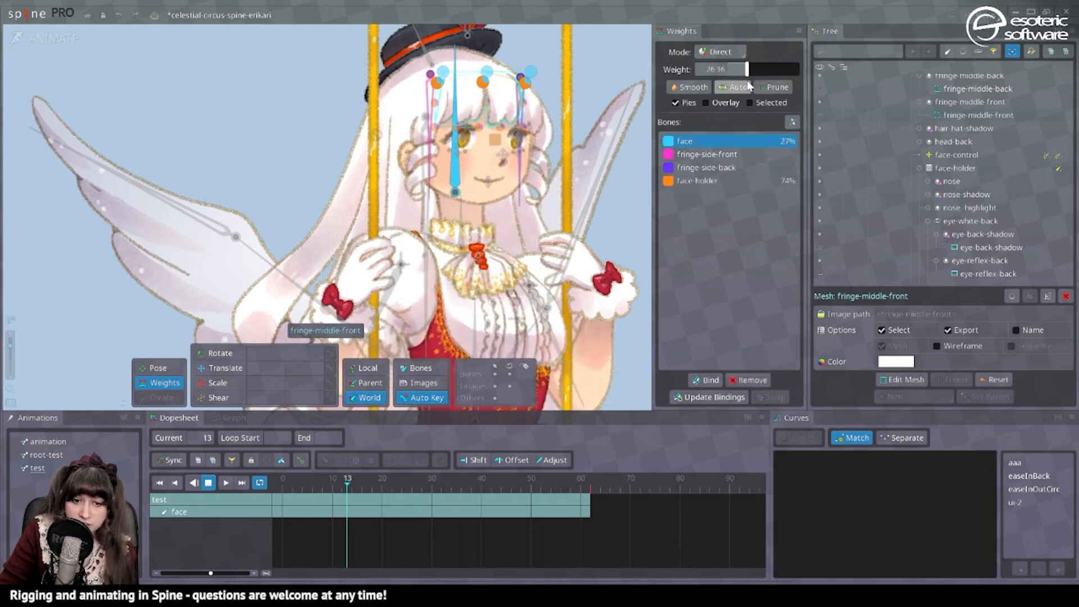
key("space")
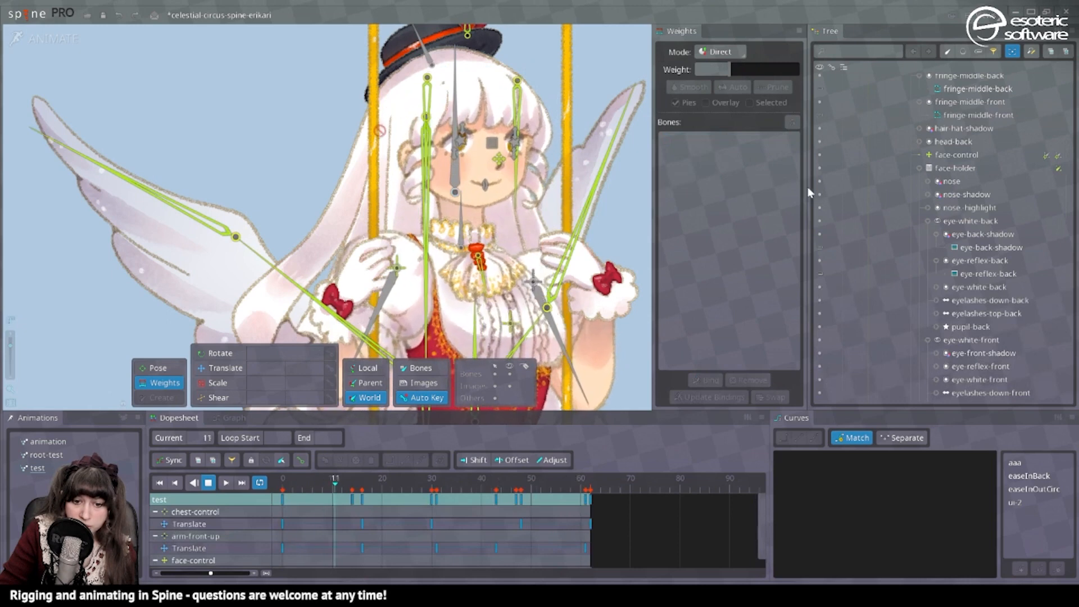
Bind the fringe-side-front mesh to the face-holder bone in setup mode.
left_click(420, 163)
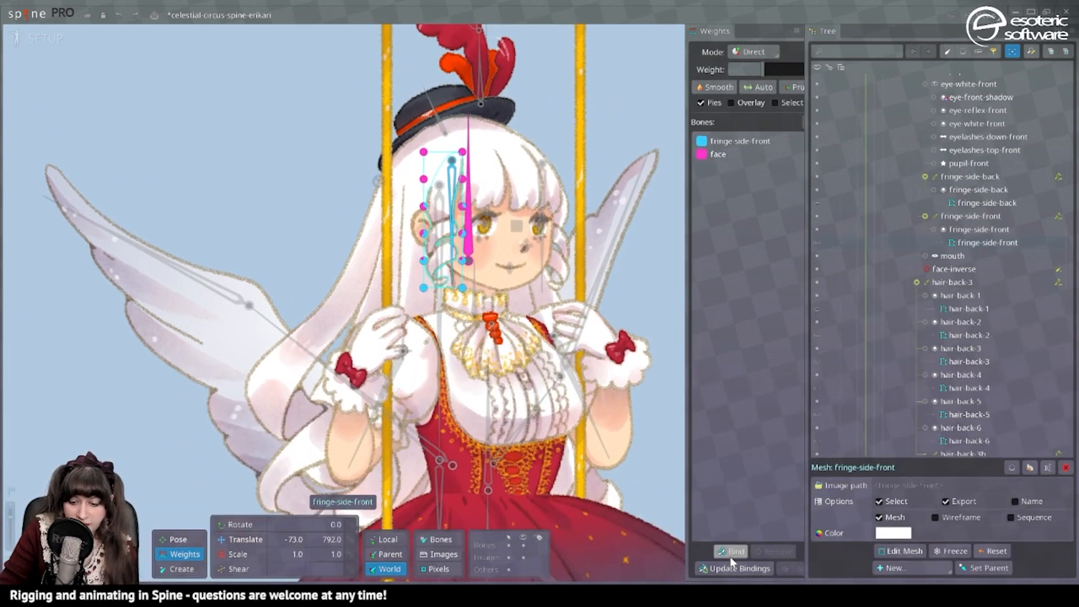
left_click(731, 556)
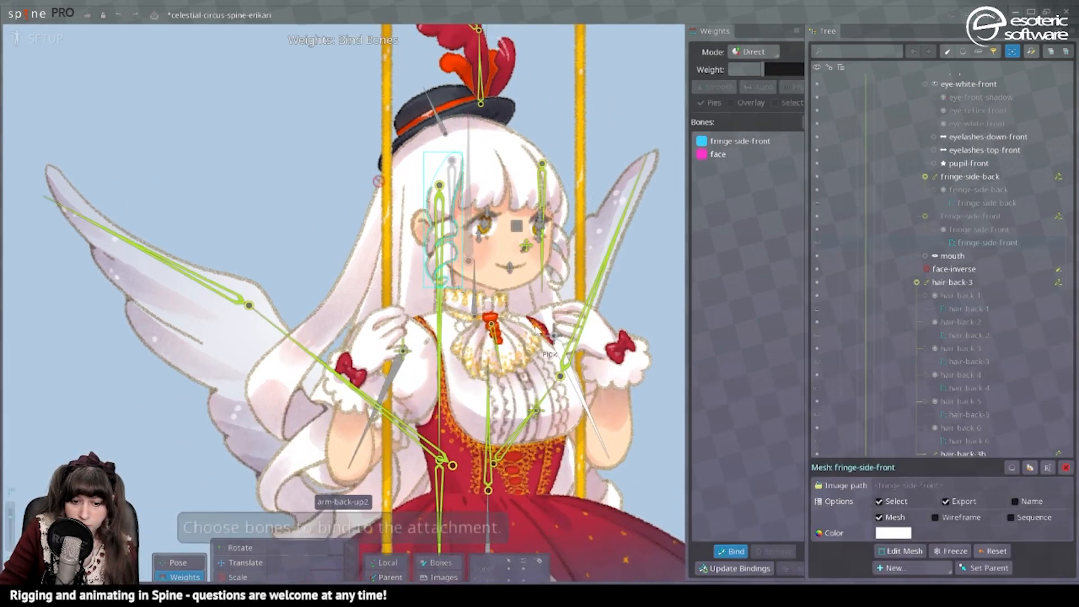
left_click(747, 554)
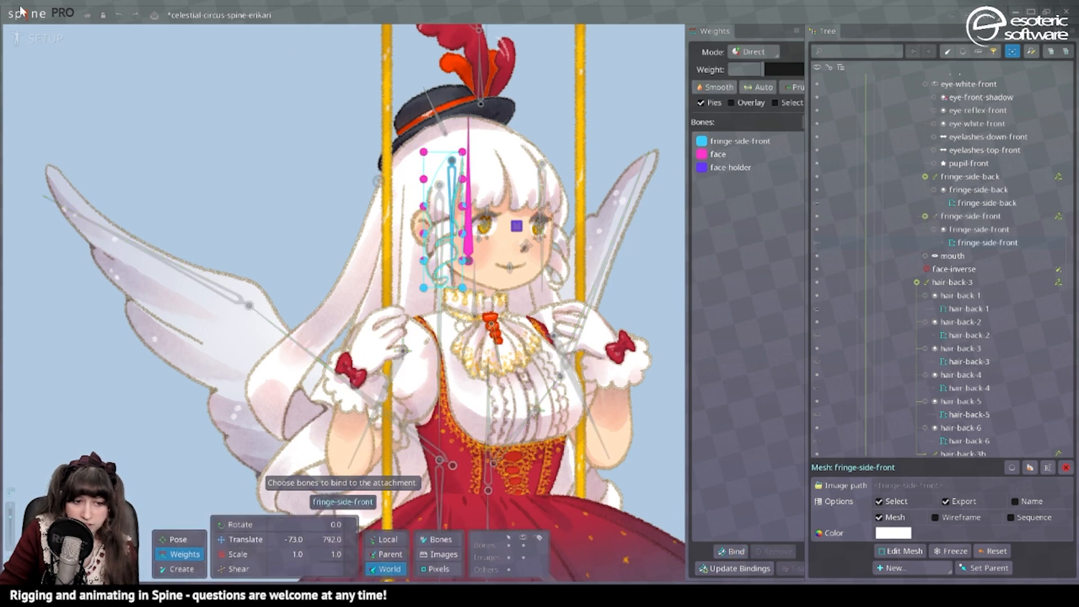
Return to the test animation and swap the face and face-holder weights of the fringe-side-front mesh.
left_click(35, 44)
left_click_drag(716, 169, 717, 155)
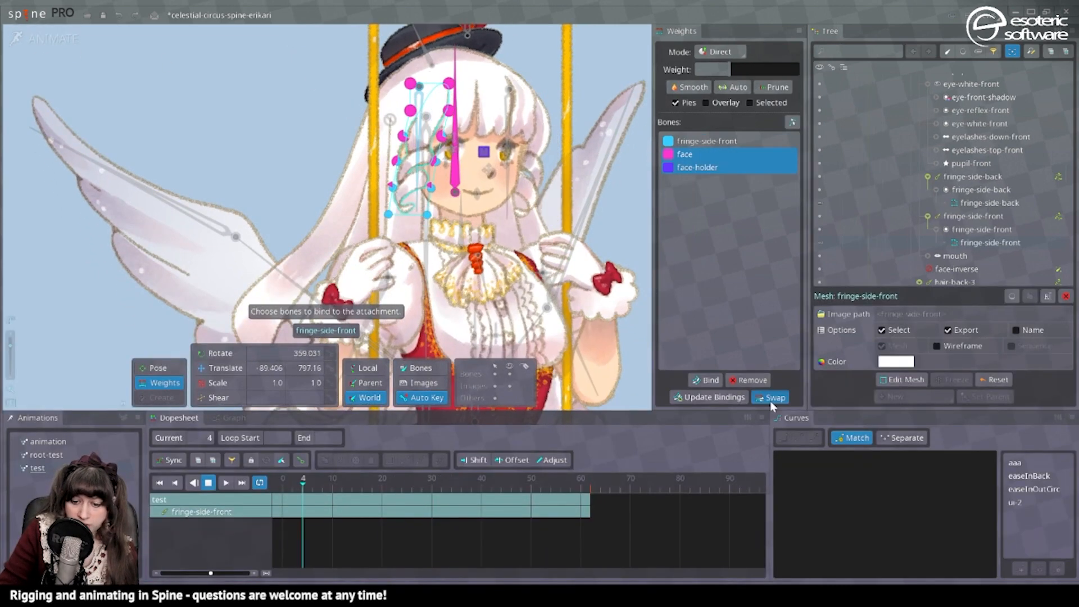
left_click(770, 399)
key("space")
Give the face bone about 40% weight on the upper four vertices of the fringe-side-front mesh.
left_click(448, 105)
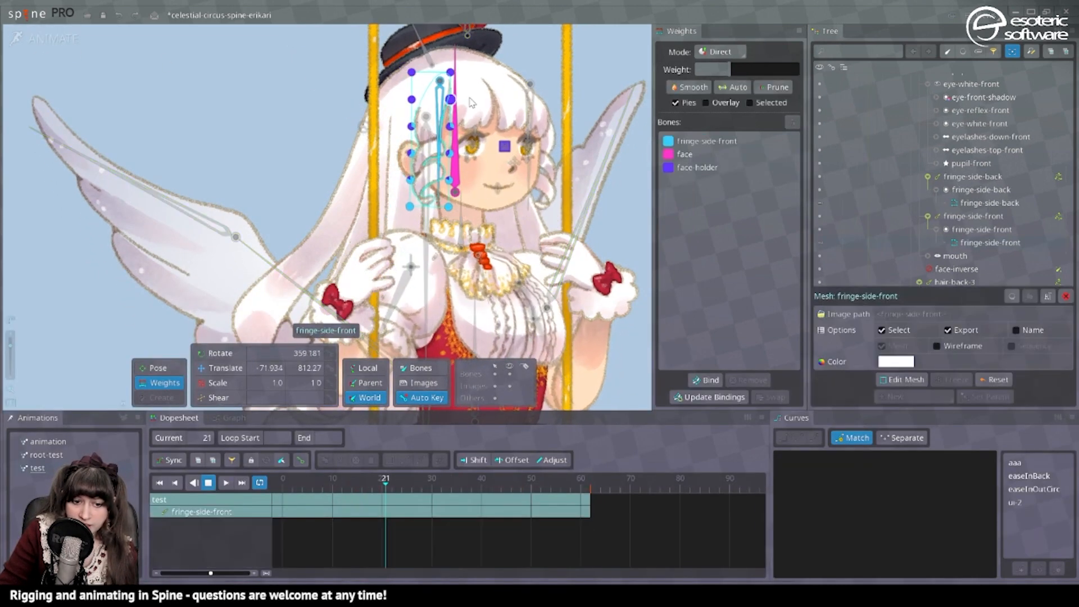
left_click_drag(364, 102, 364, 103)
left_click(722, 154)
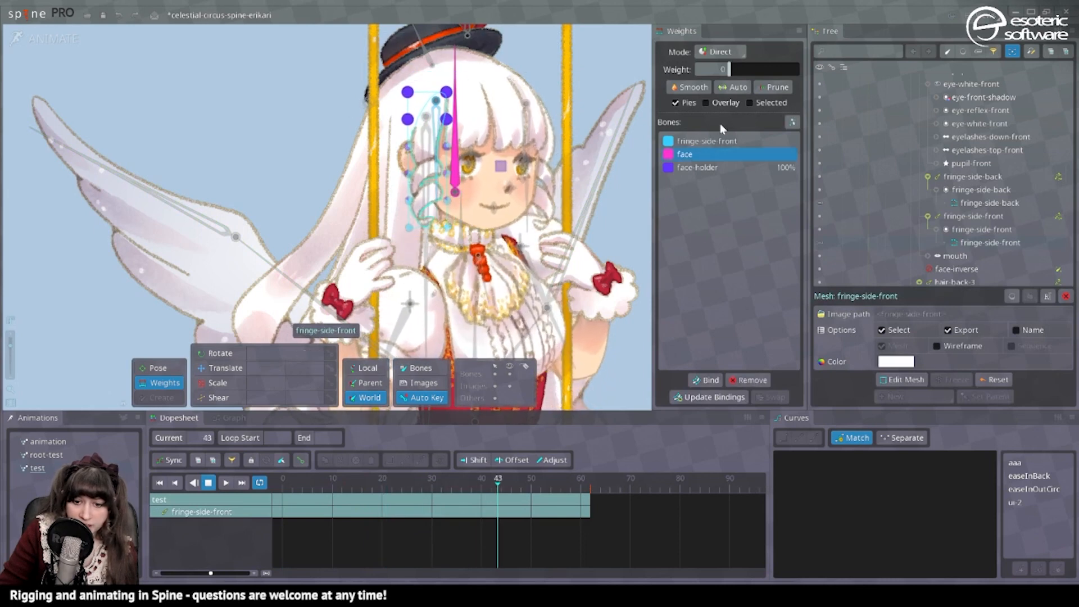
left_click_drag(729, 71, 755, 72)
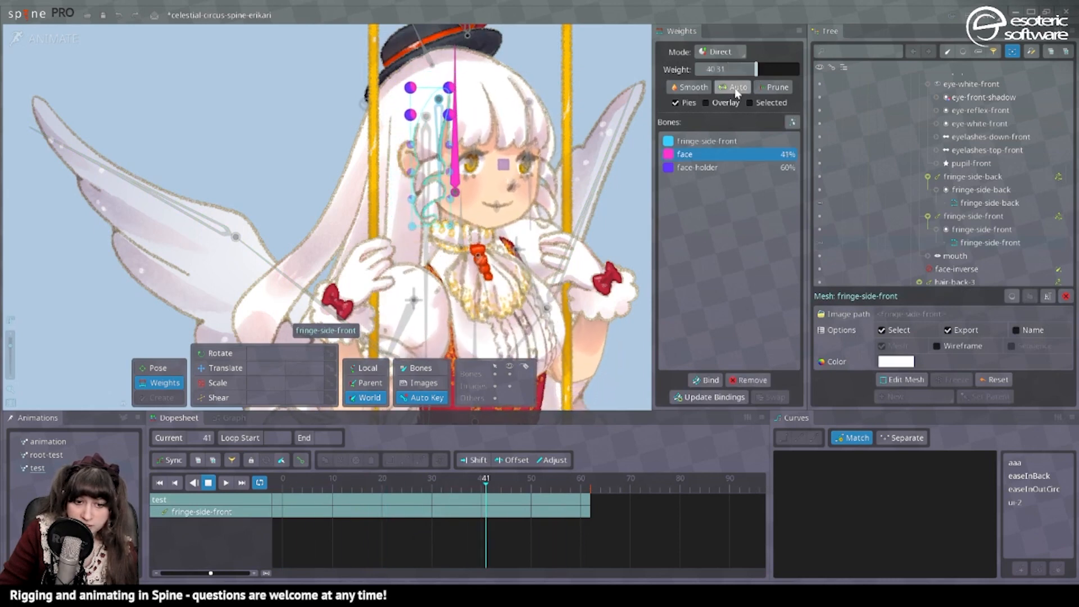
key("space")
With fringe-side-front's weight locked, give the face bone about 26% on the fringe-side-front mesh's third row of vertices.
left_click(456, 130)
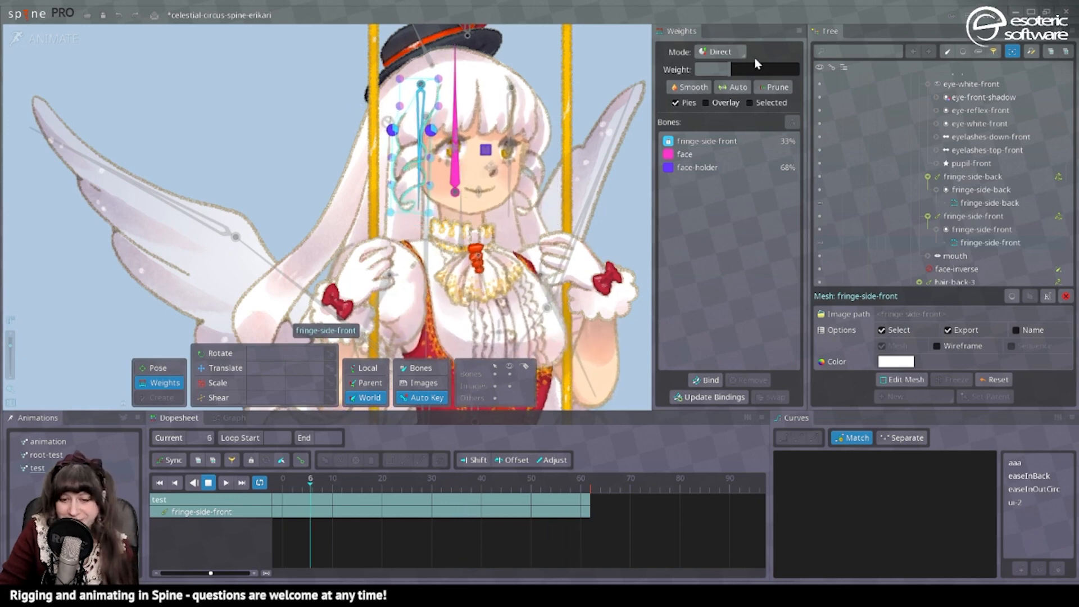
left_click(713, 140)
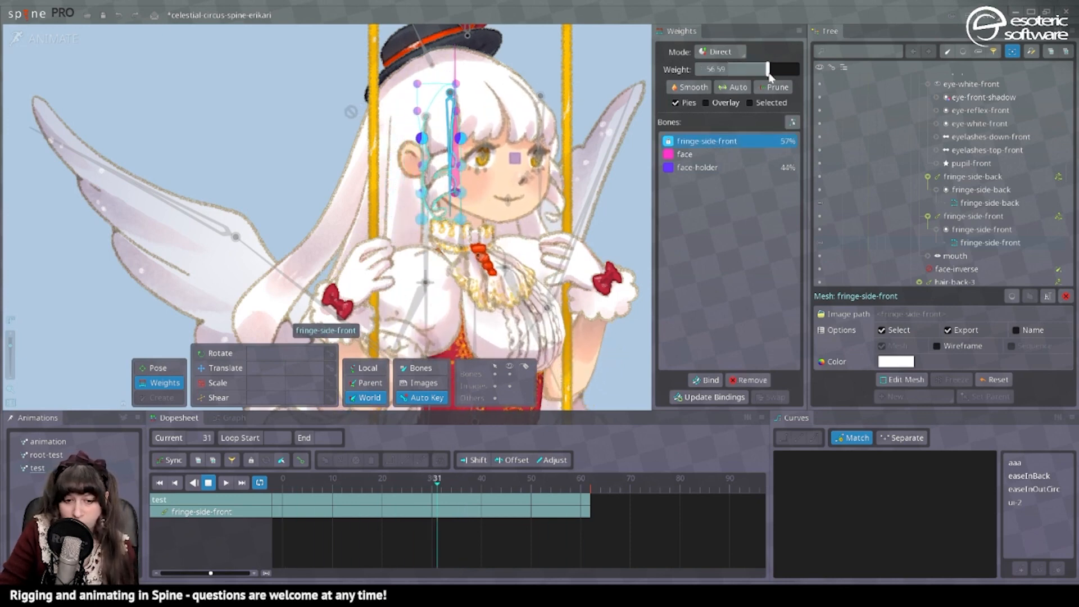
left_click(685, 156)
left_click_drag(728, 68, 751, 69)
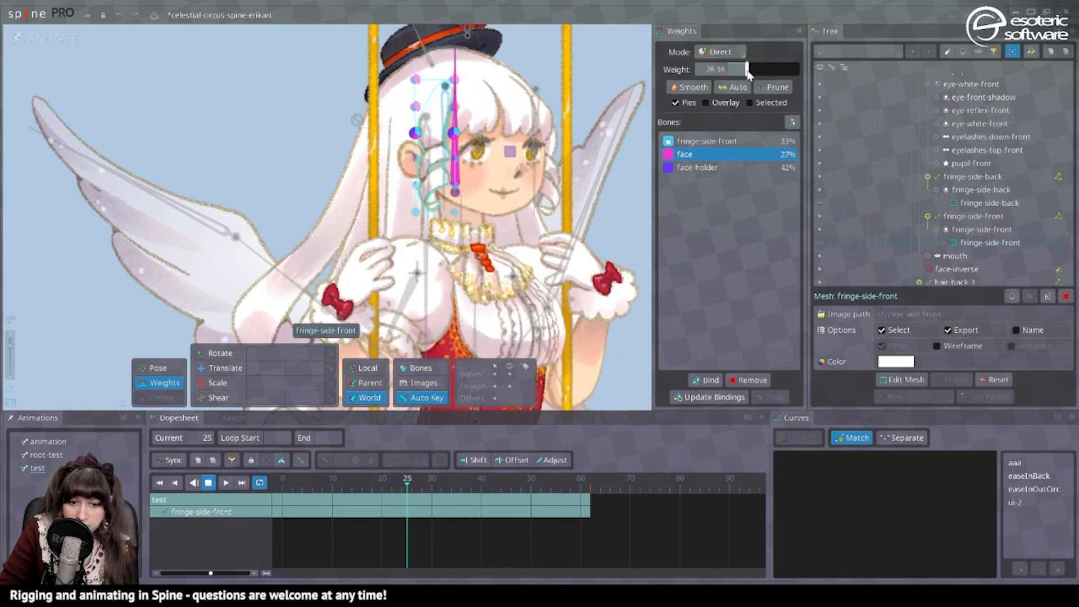
Select the fringe-middle-back mesh and shift the face weight of its lower vertices to face-holder, with fringe-side-back locked.
left_click(544, 117)
left_click(546, 117)
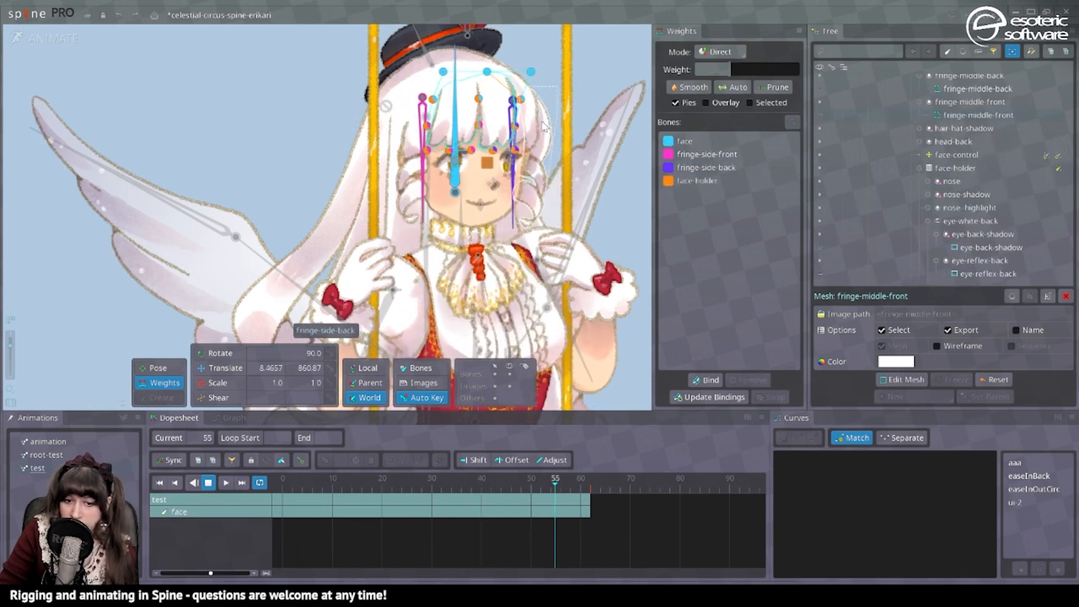
left_click(546, 116)
left_click(539, 116)
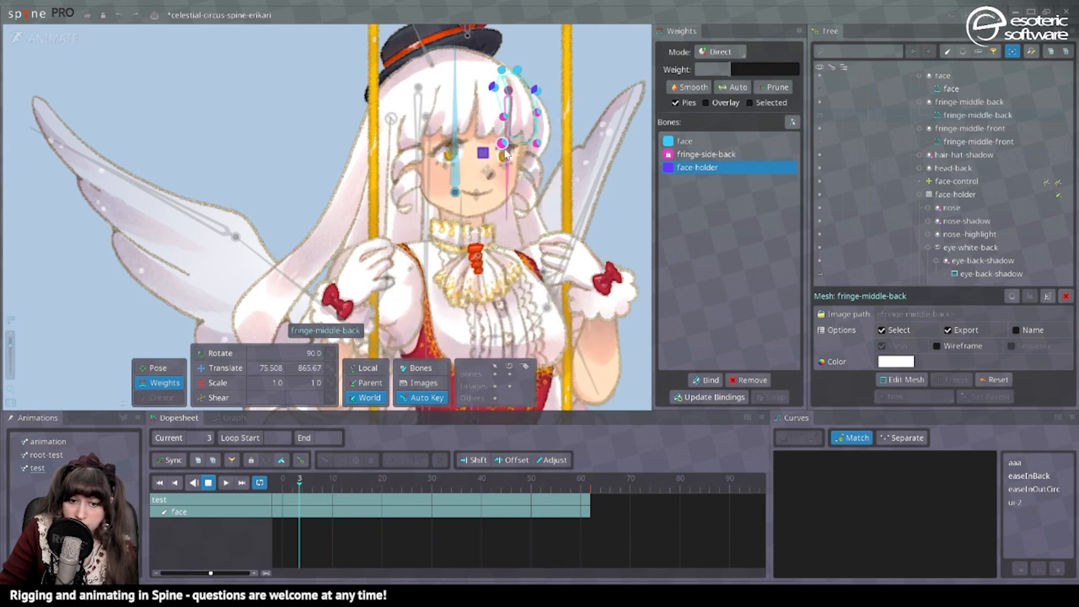
Give the face bone about 20% weight on the two vertices at the far cheek of the face mesh.
left_click(539, 198)
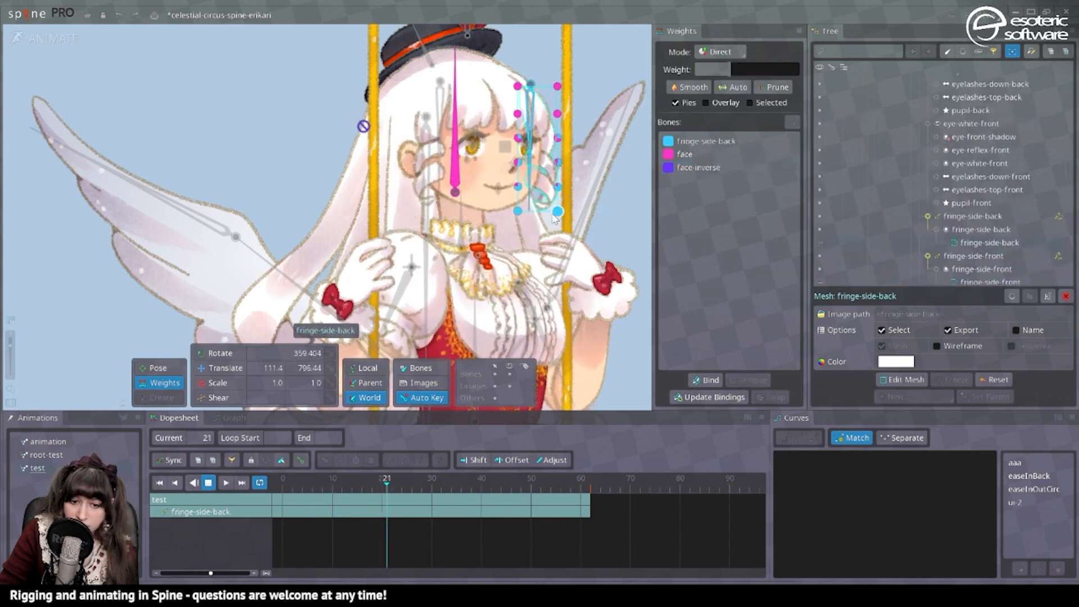
left_click(485, 194)
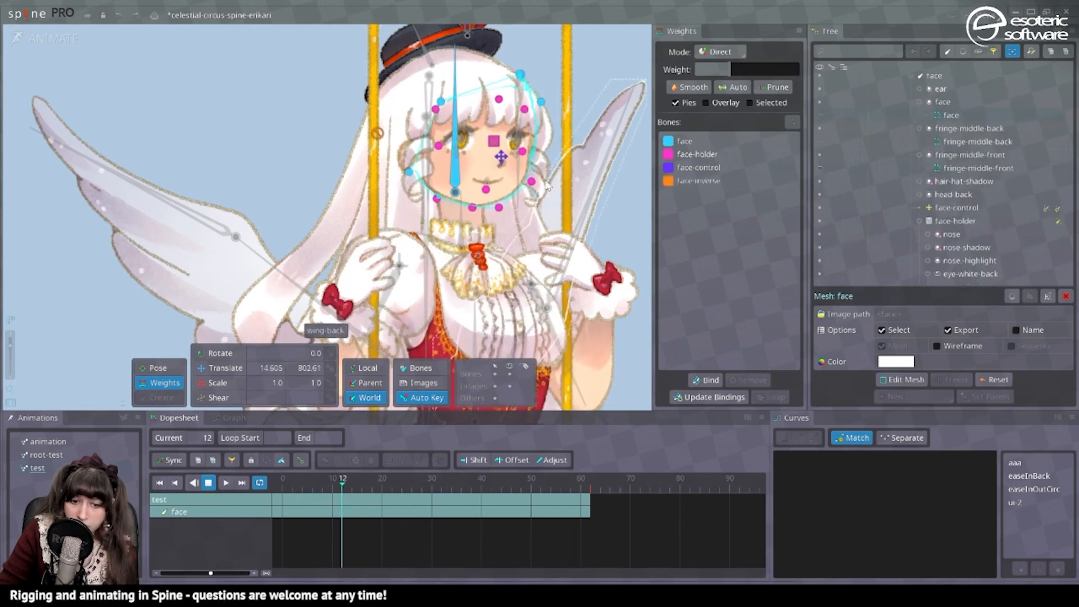
left_click(689, 140)
mouse_move(730, 70)
left_mouse_down()
mouse_move(761, 76)
mouse_move(743, 78)
left_mouse_up()
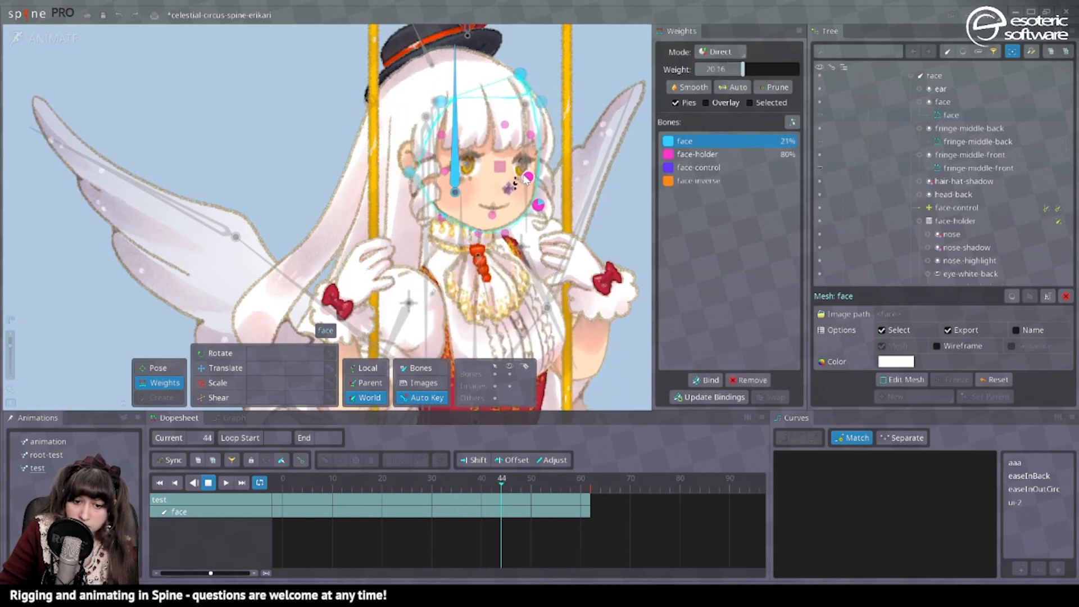
key("Escape")
Select the hair-back-1 mesh and examine how the back hair follows the head in the playing animation.
left_click(361, 160)
scroll(426, 136, "down", 3)
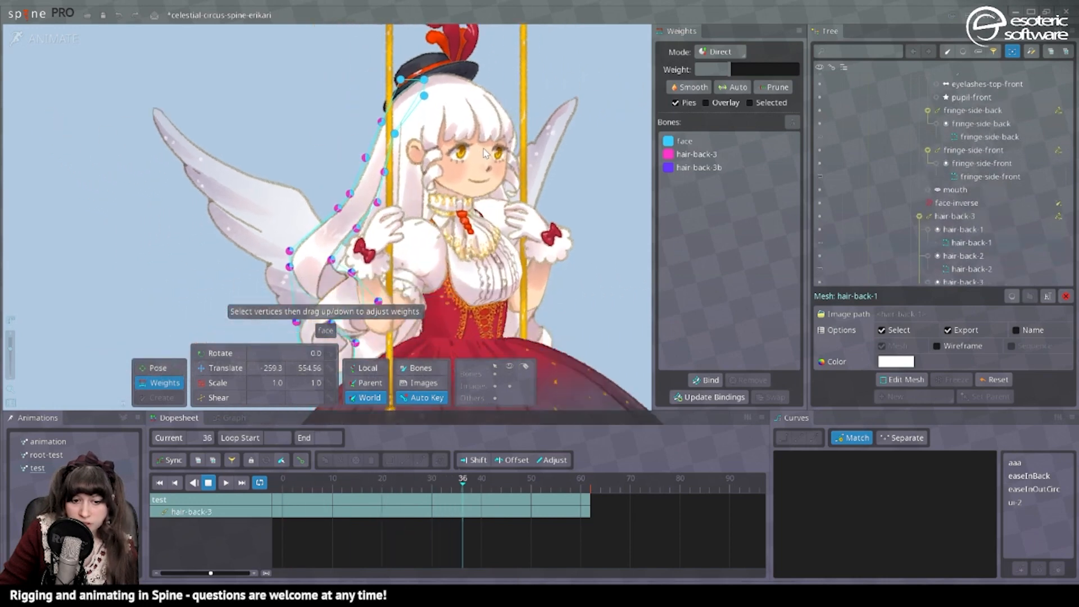
left_click_drag(485, 154, 548, 123)
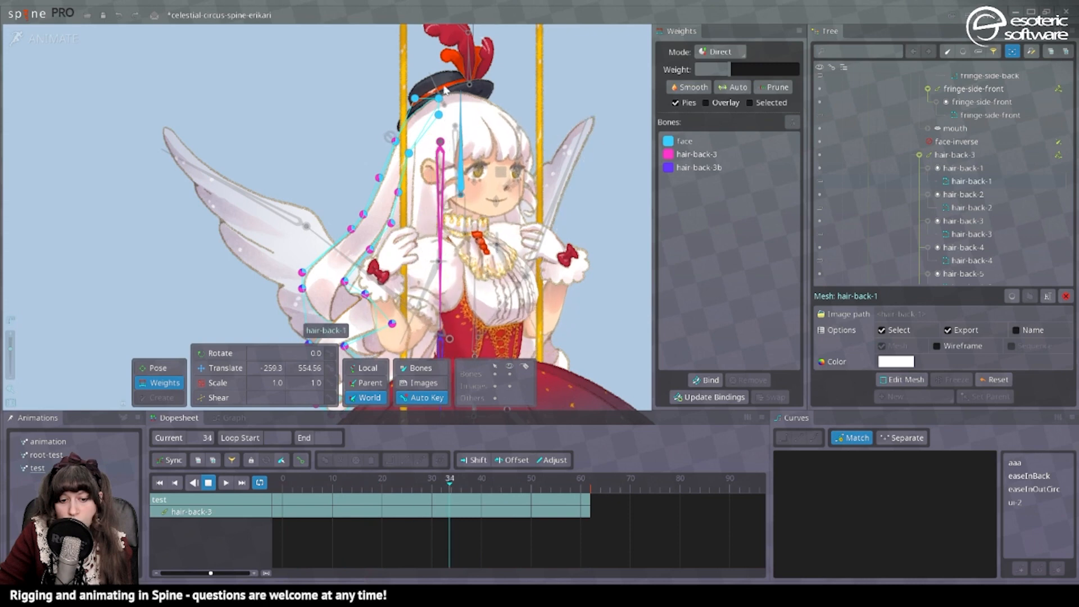
Open face-inverse's head-control transform constraint in setup mode, then return to the test animation.
left_click(15, 36)
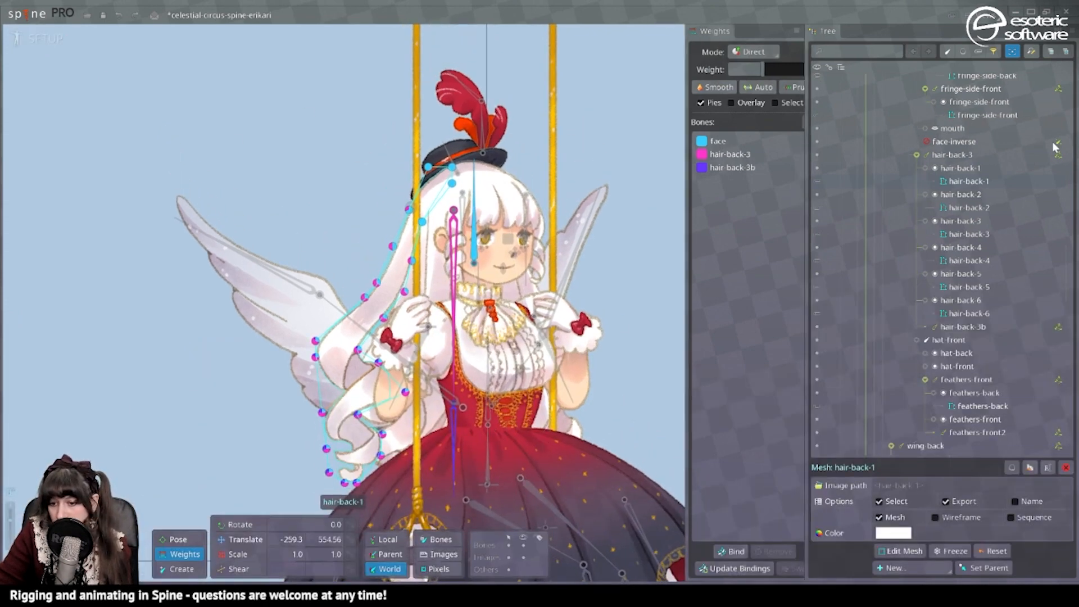
left_click(1059, 153)
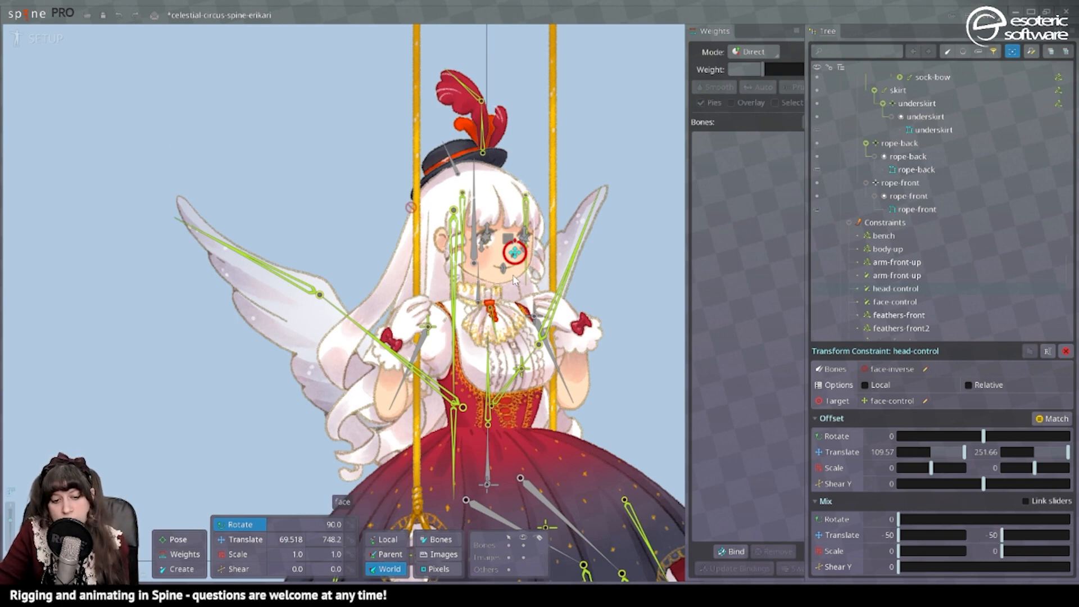
left_click(46, 38)
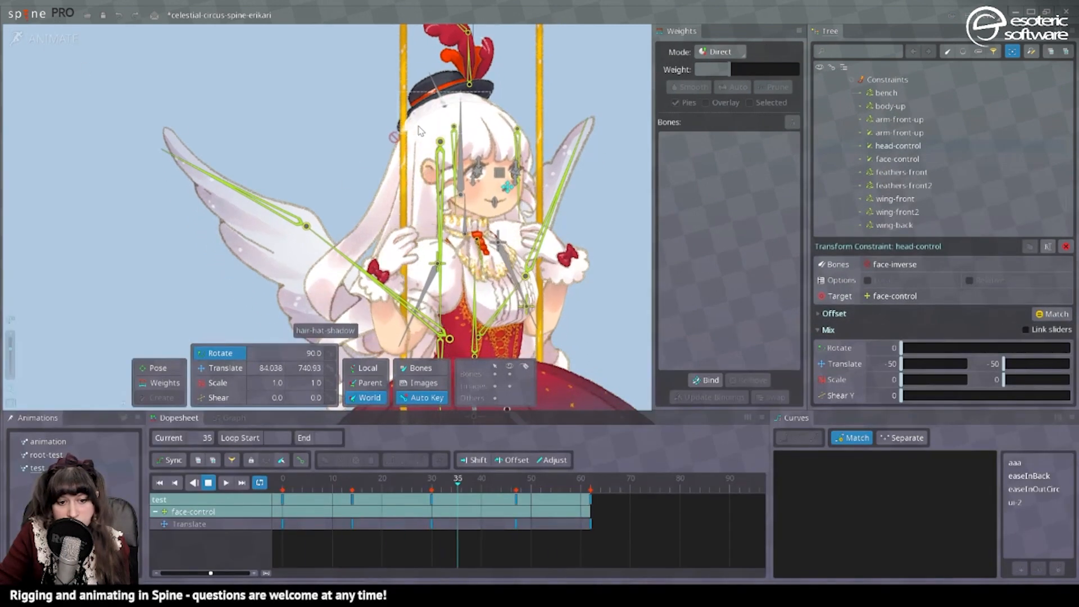
Reparent the hat-front and hair-back-3 bones to the face-inverse bone in setup mode, then return to the test animation.
left_click(46, 38)
left_click(455, 169)
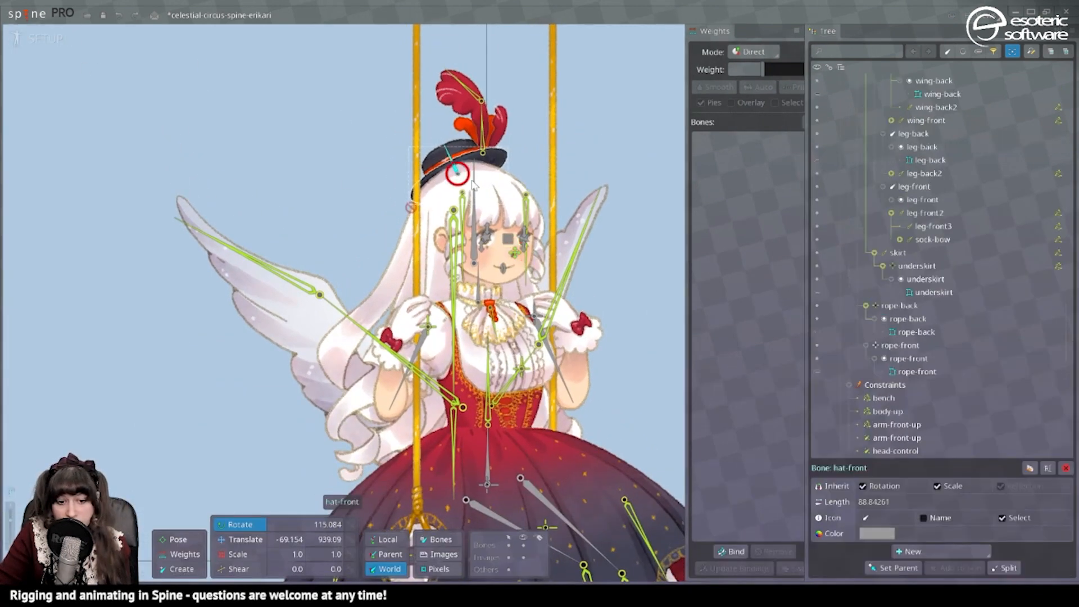
scroll(957, 264, "up", 5)
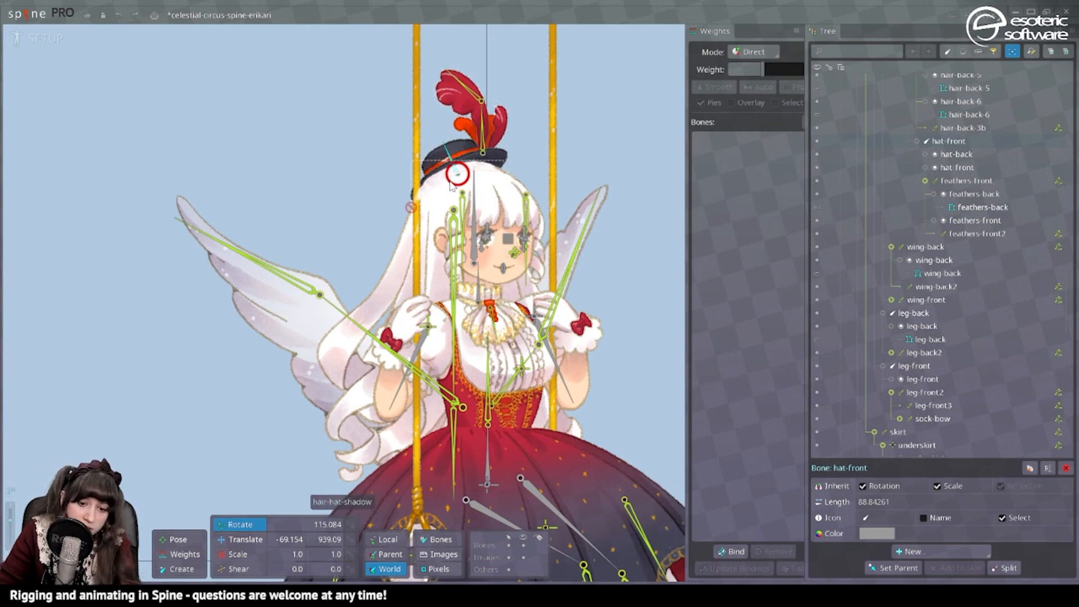
key("p")
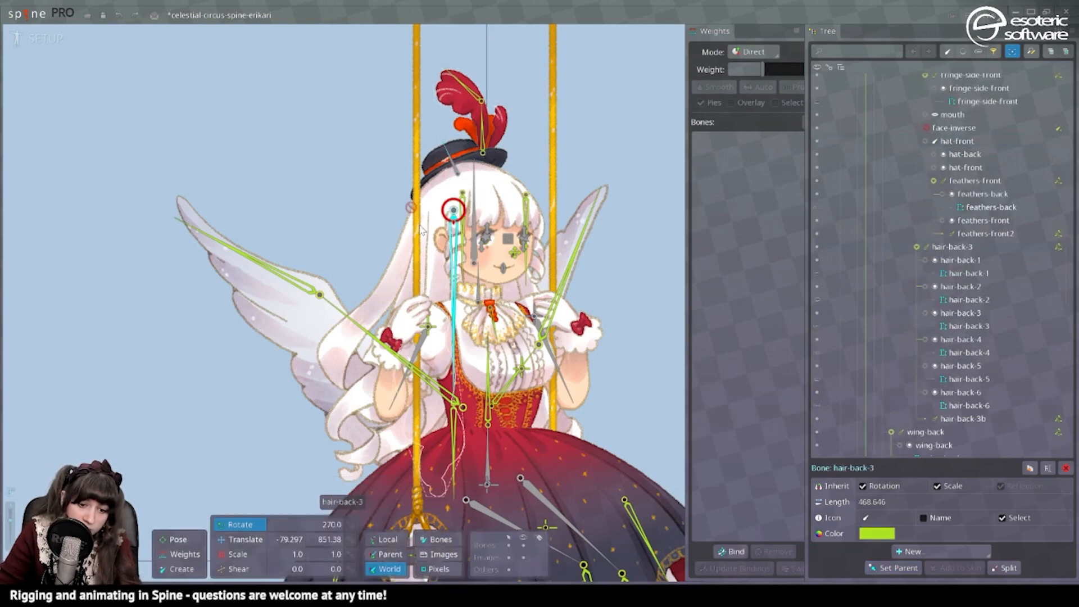
key("p")
left_click(411, 208)
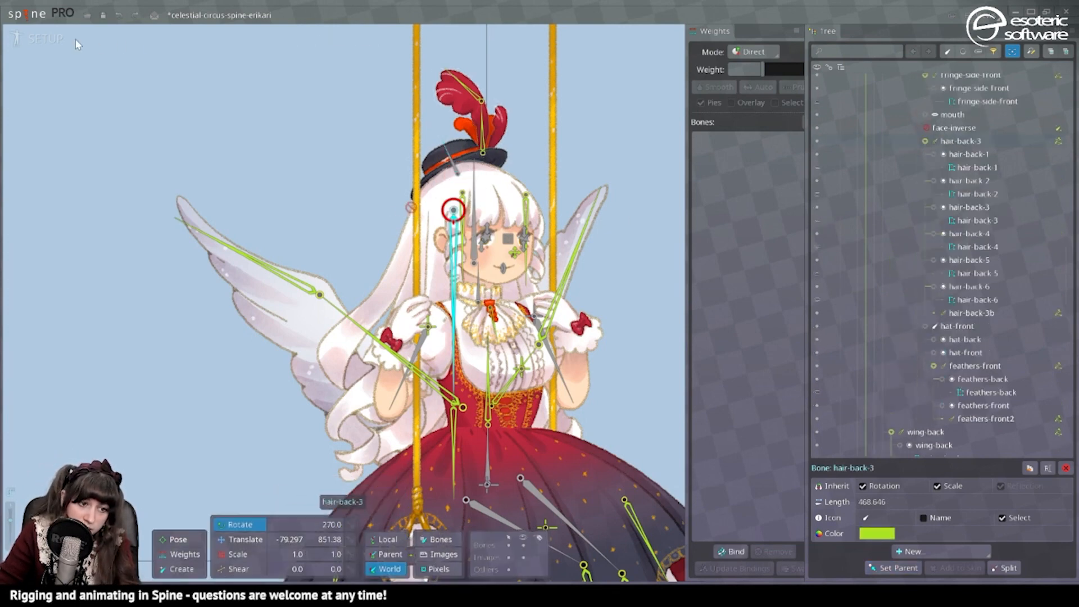
left_click(62, 40)
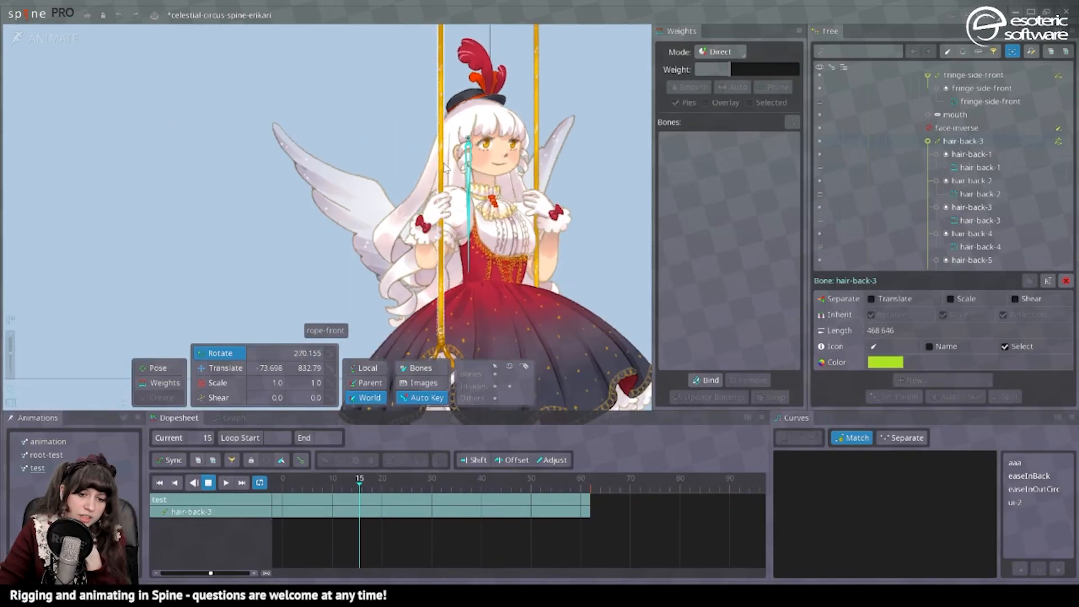
Convert the ear image to a mesh and bind it to the face, face-holder and face-inverse bones.
left_click(19, 35)
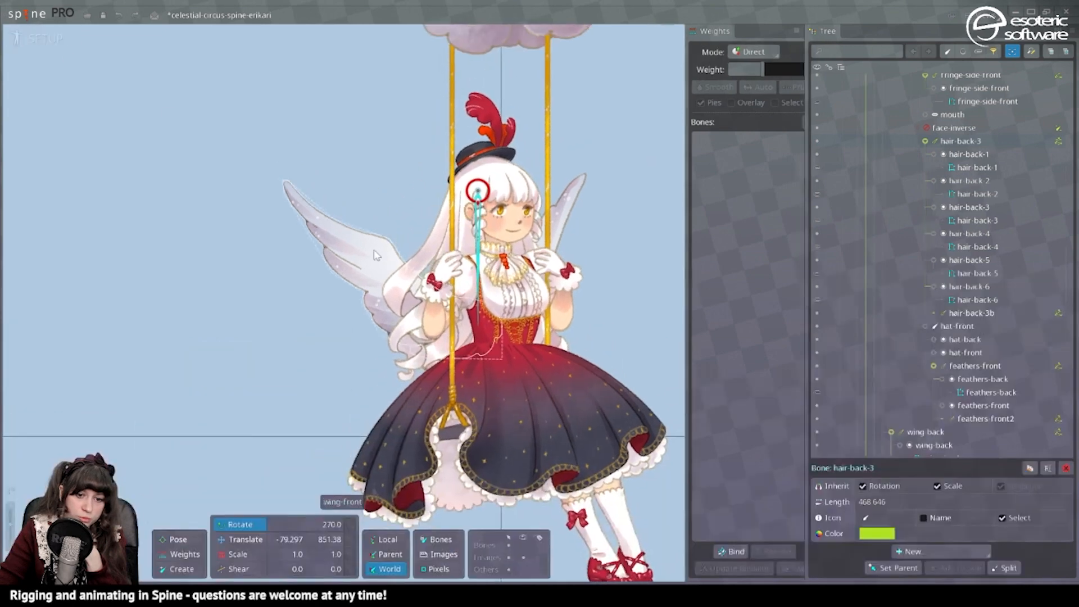
scroll(517, 212, "up", 3)
left_click(525, 211)
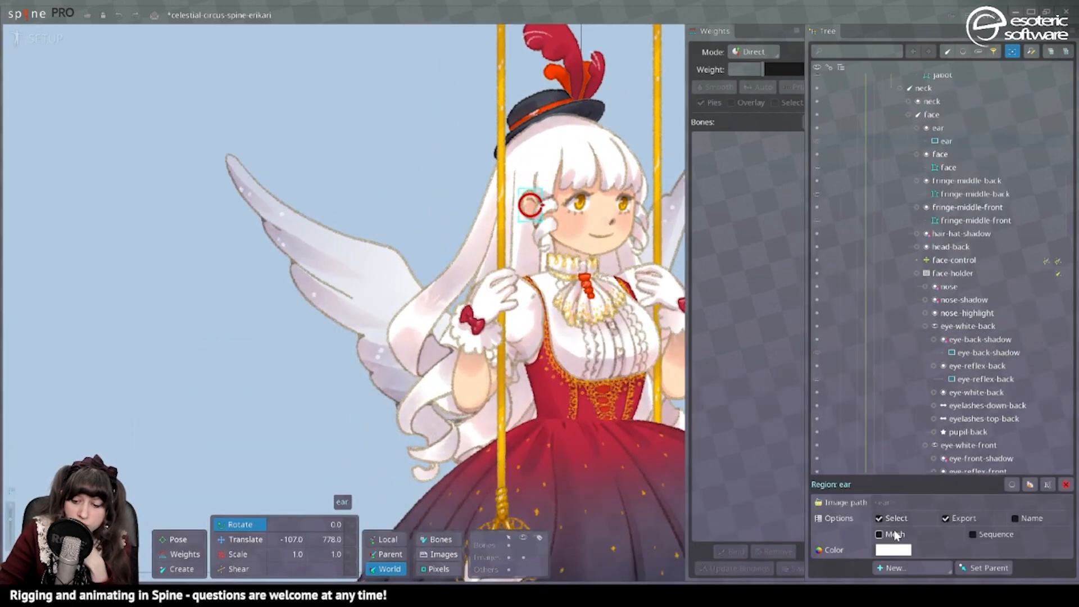
left_click(729, 551)
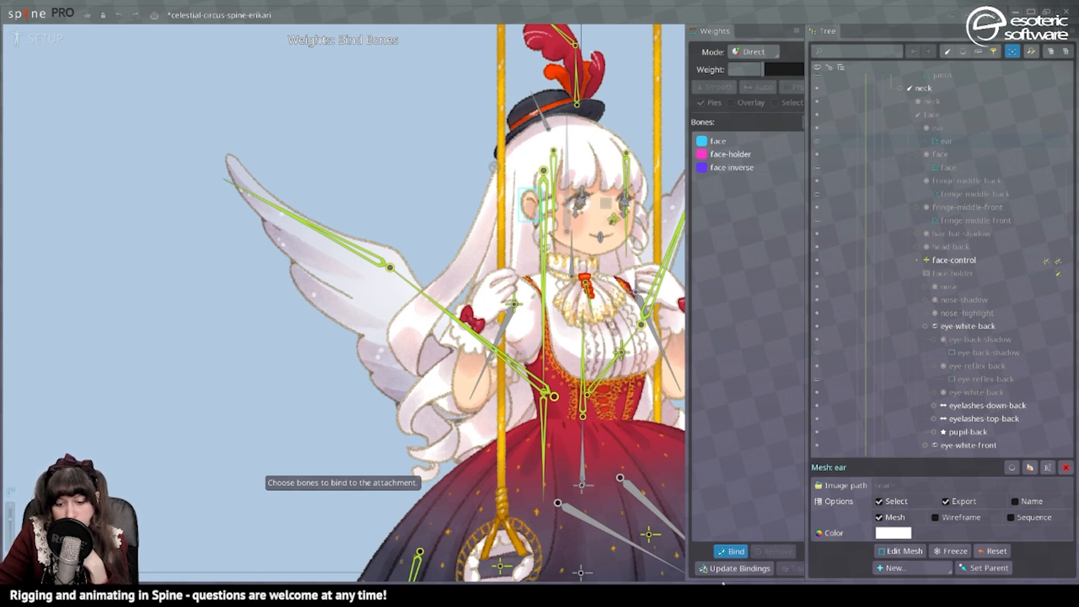
left_click(736, 553)
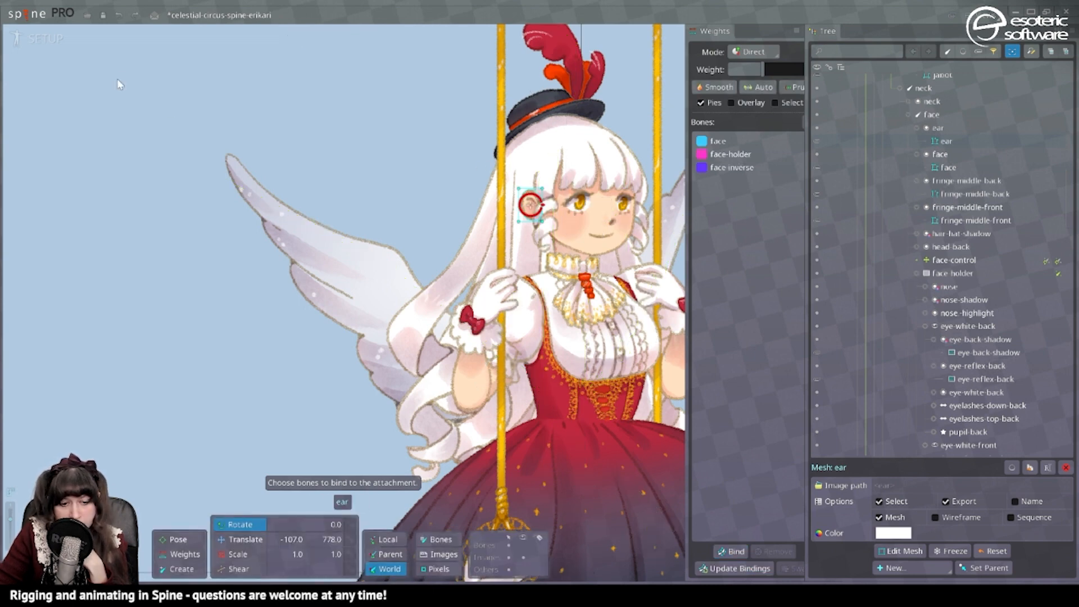
Blend face weight into the ear mesh and give face-inverse about 40% on the two vertices farther from the face.
left_click(62, 38)
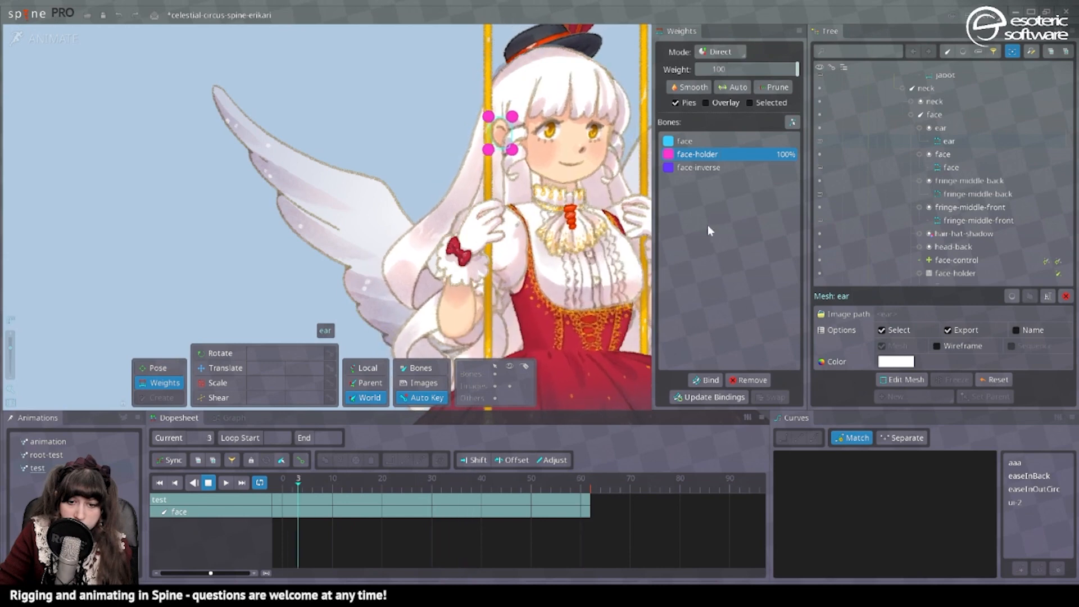
left_click(699, 142)
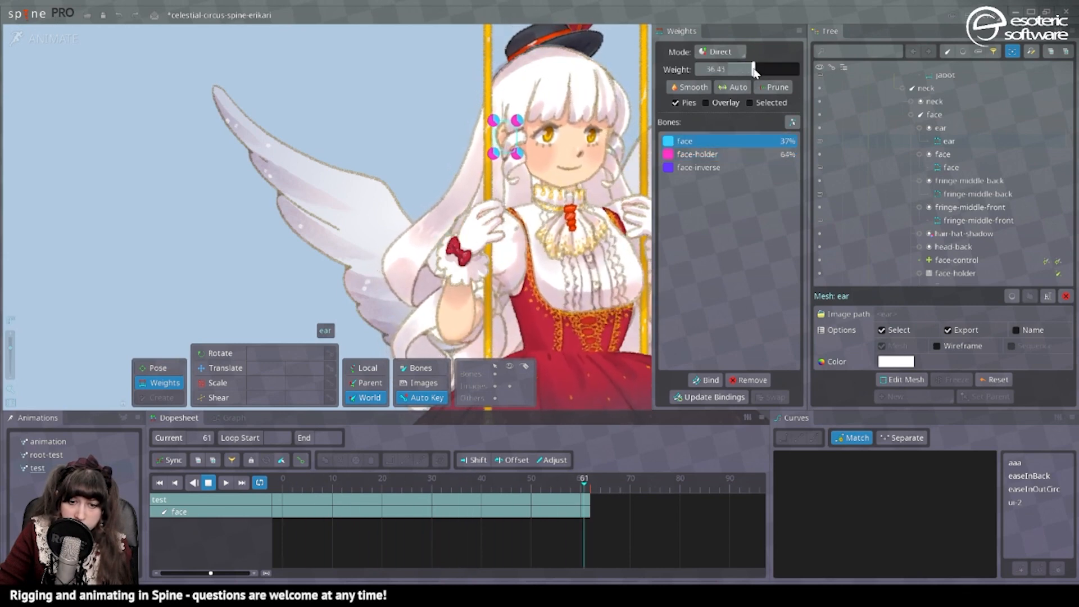
left_click_drag(434, 73, 514, 176)
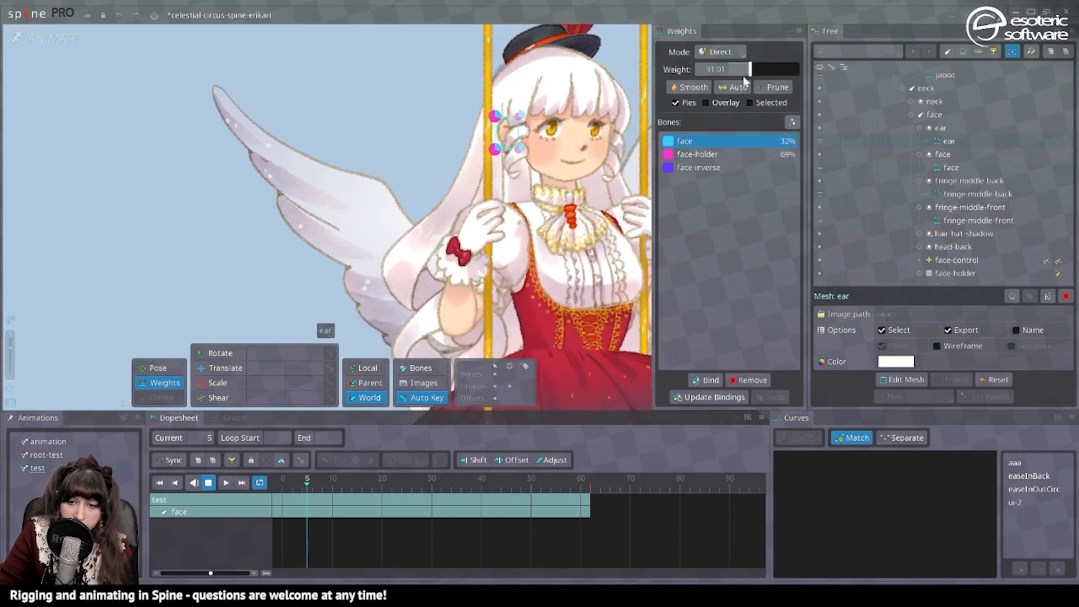
mouse_move(746, 73)
left_mouse_down()
mouse_move(717, 71)
mouse_move(749, 70)
left_mouse_up()
left_click(739, 166)
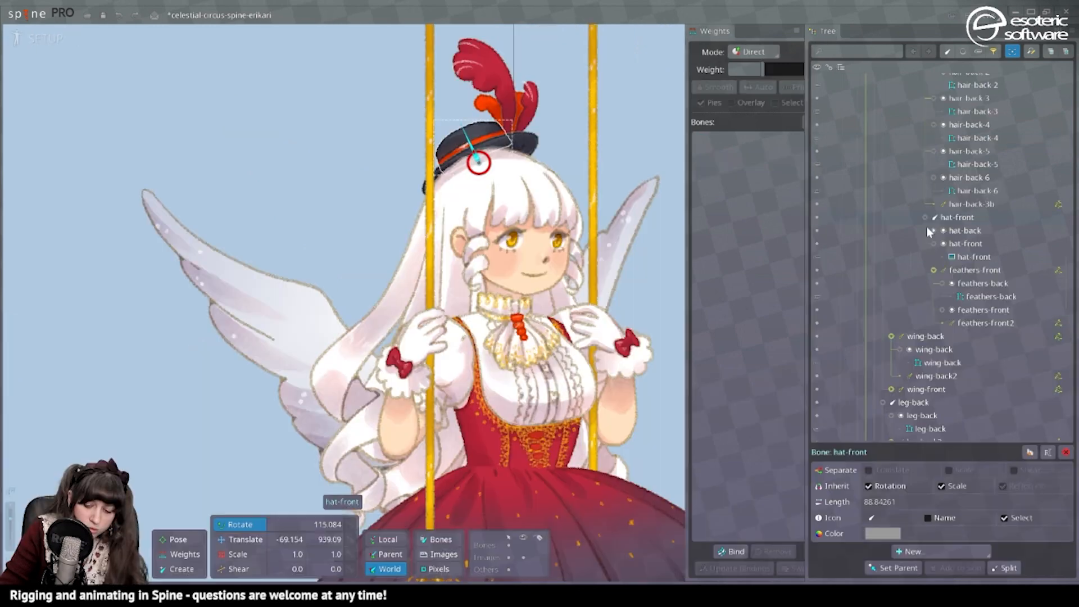
Convert the hat-front and hat-back images to meshes and bind them to the face-inverse, face-holder and hat-front bones.
key("p")
left_click(476, 161)
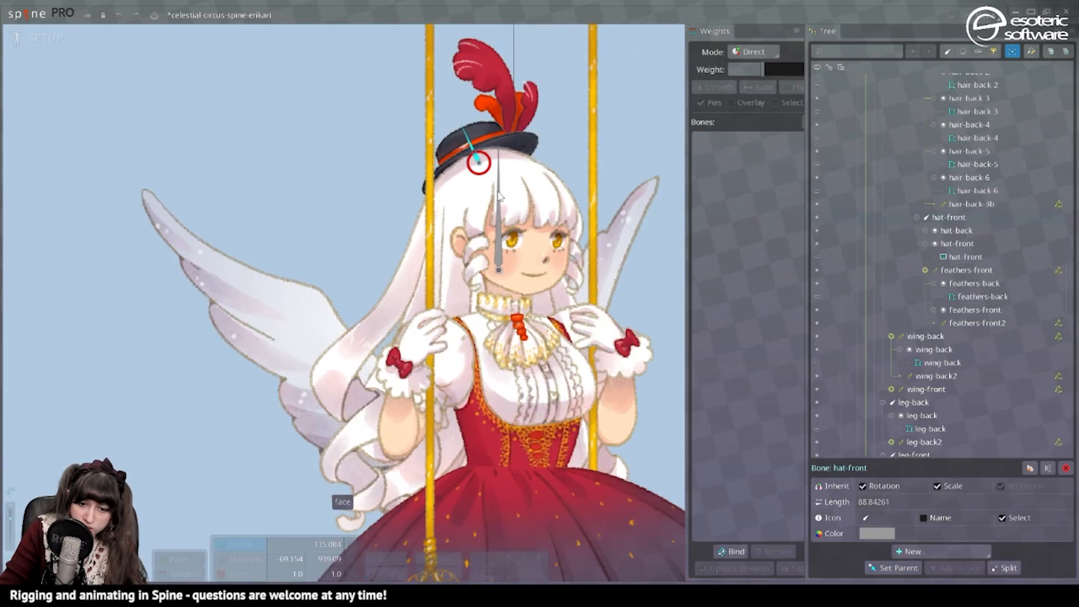
left_click(517, 149)
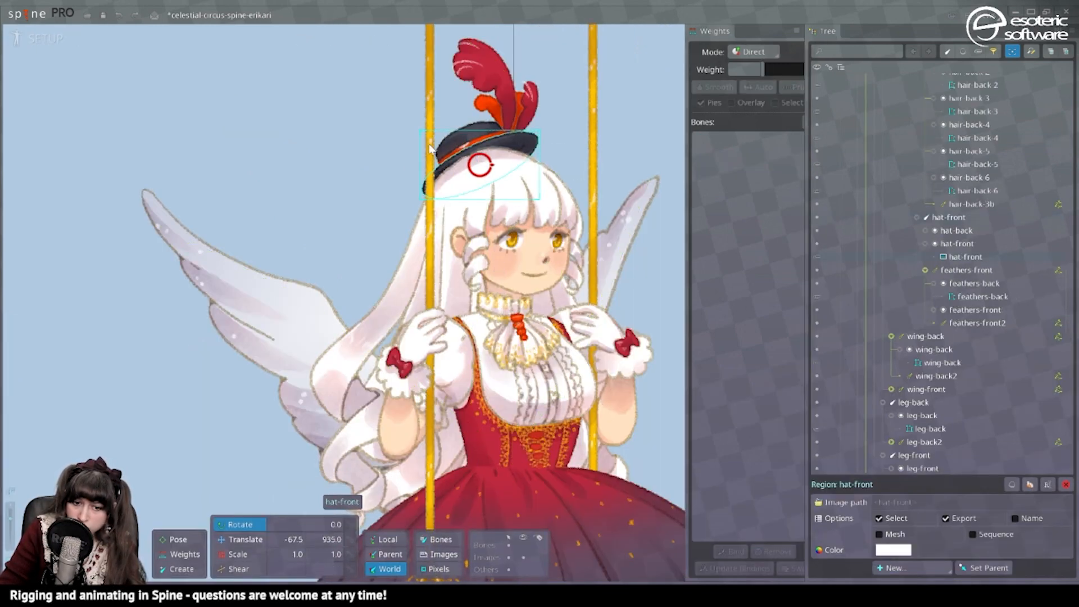
left_click(467, 137, "ctrl")
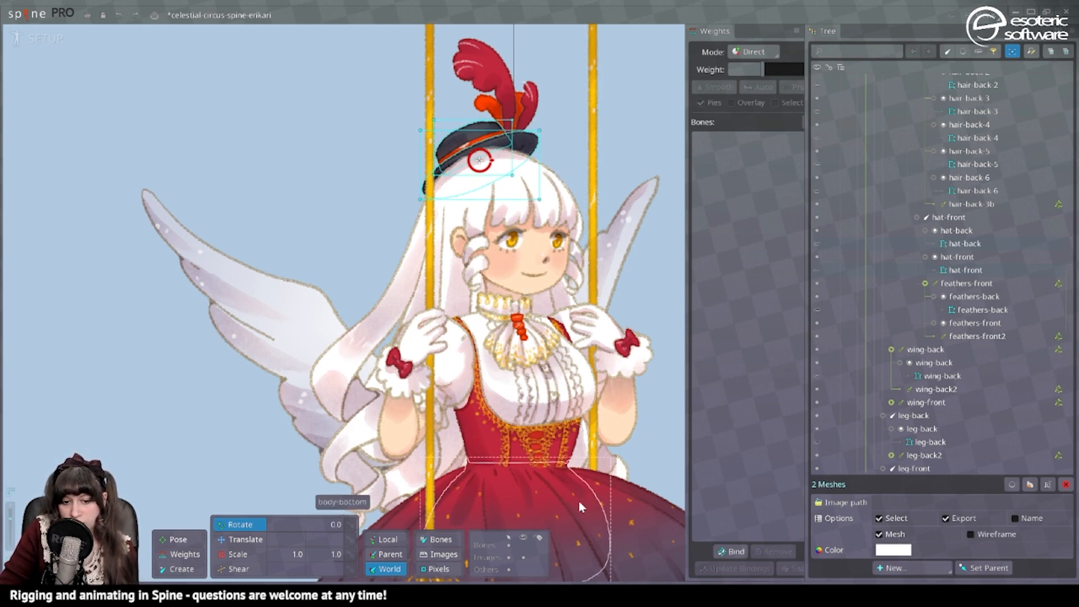
left_click(732, 552)
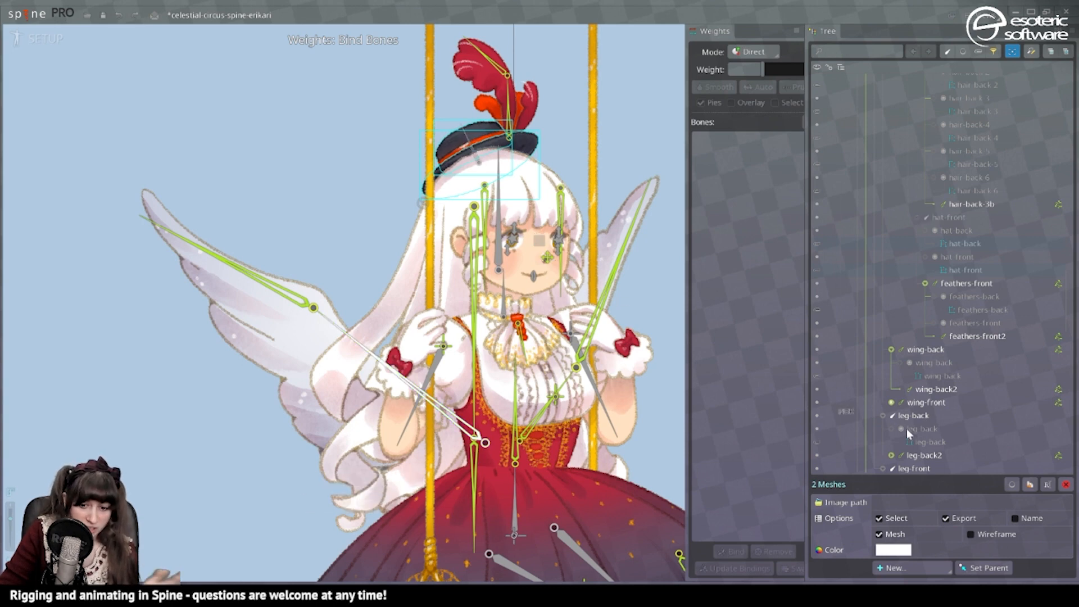
key("Escape")
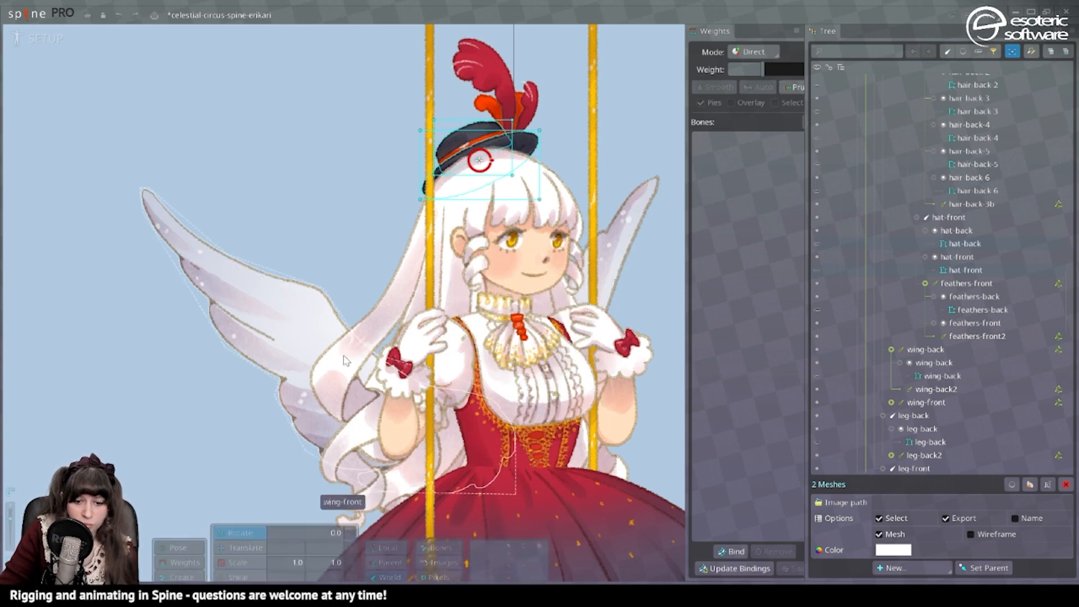
Weight the hat-front mesh's rear vertices about 27% to face-inverse and its front vertices about 17% to face-holder.
left_click(31, 37)
left_click(703, 168)
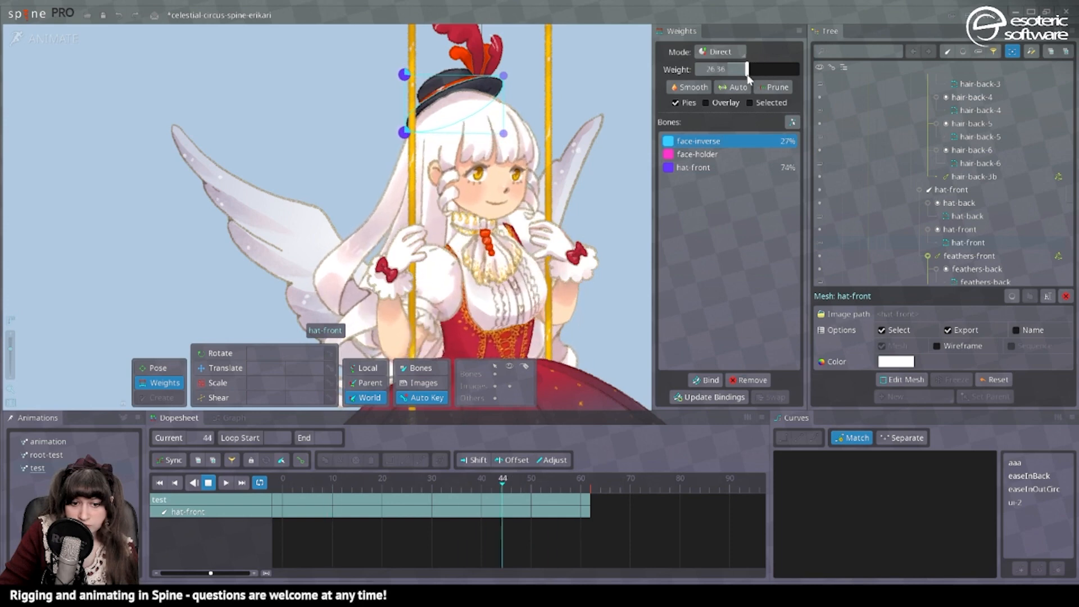
left_click(444, 72)
left_click_drag(381, 43, 425, 130)
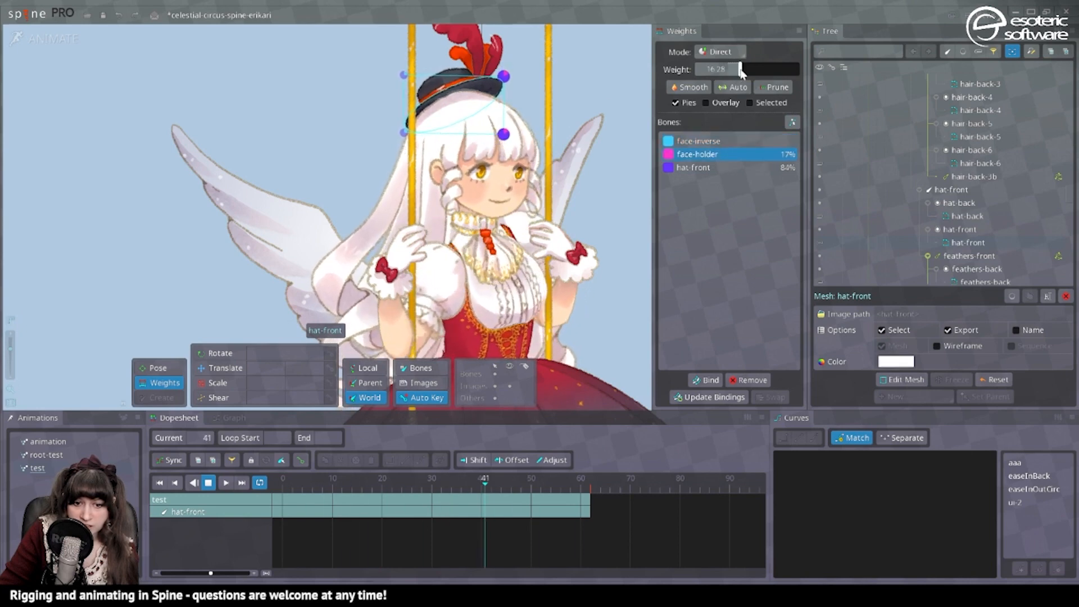
left_click(534, 62)
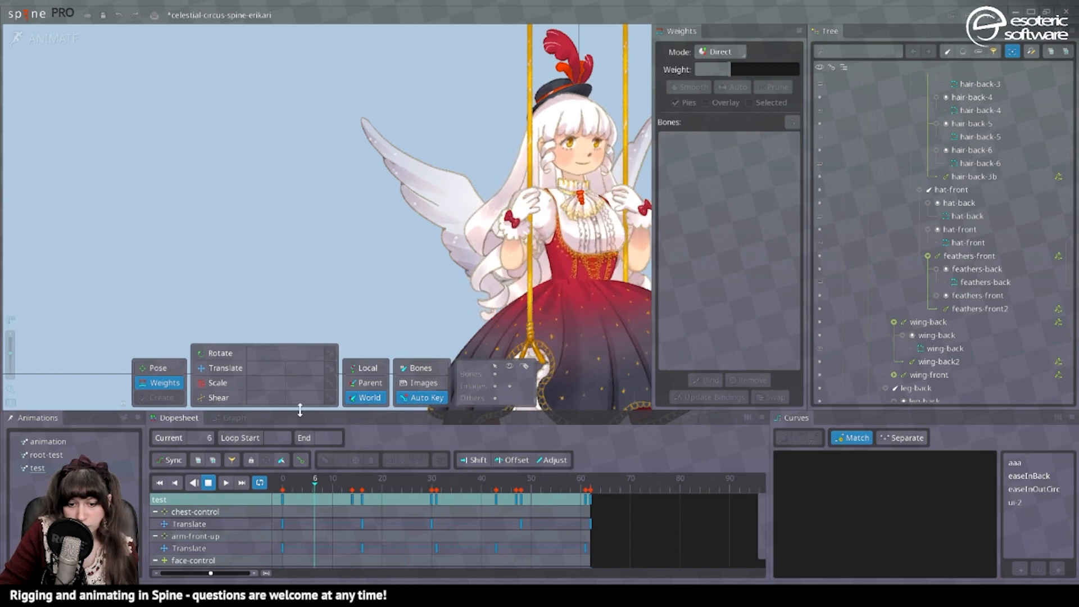
Return to setup mode and convert the nose image to a mesh.
scroll(428, 238, "up", 3)
key("ctrl+Tab")
left_click(462, 274)
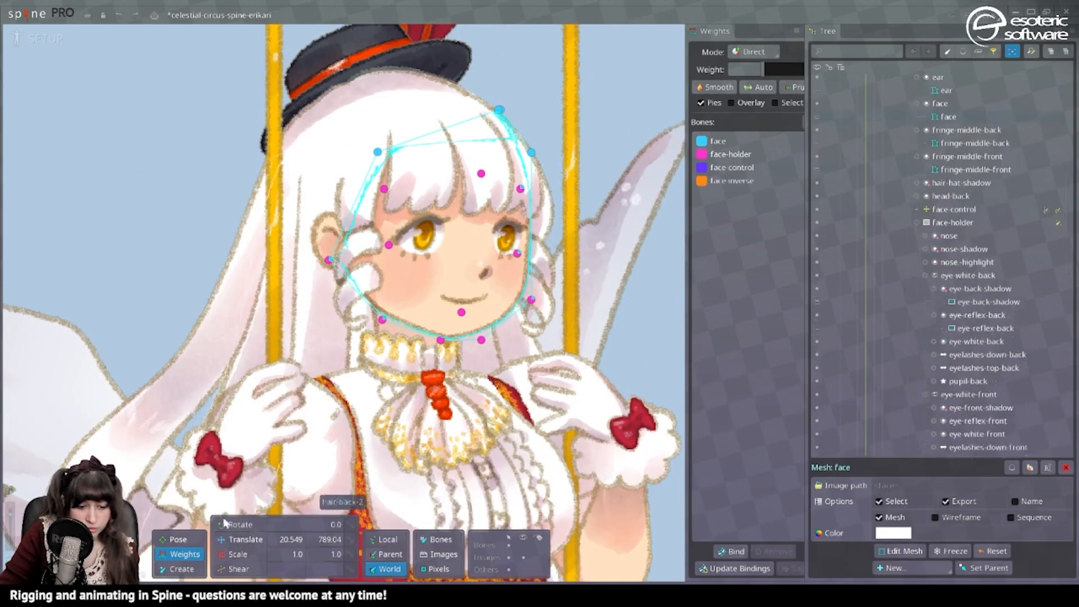
key("v")
scroll(487, 275, "up", 3)
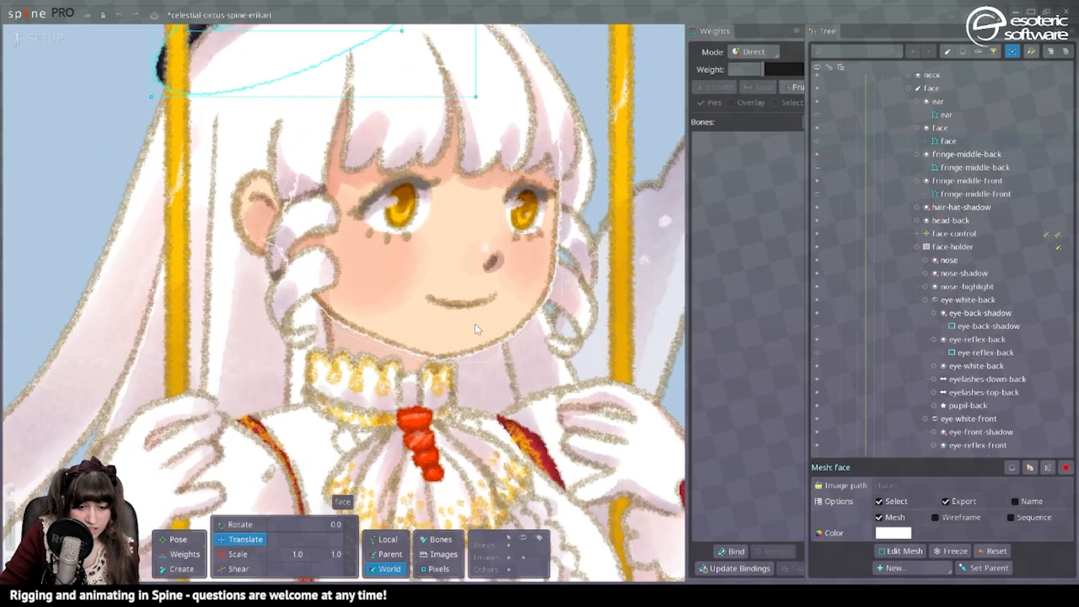
left_click(493, 273)
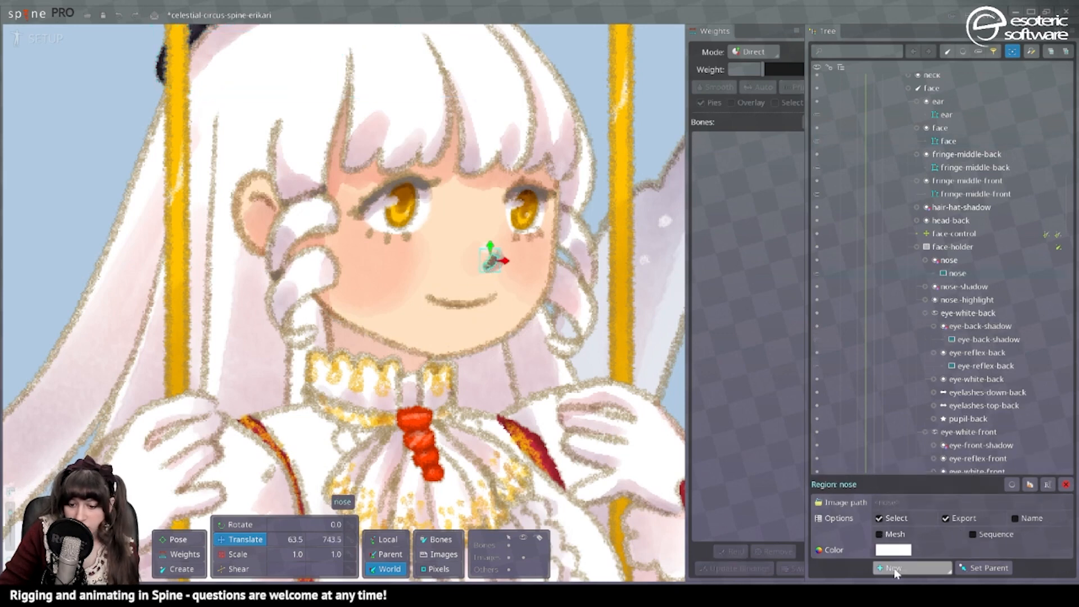
left_click(880, 534)
Convert nose-shadow and nose-highlight to meshes and bind the nose meshes to the face-holder and face-control bones.
left_click(502, 267)
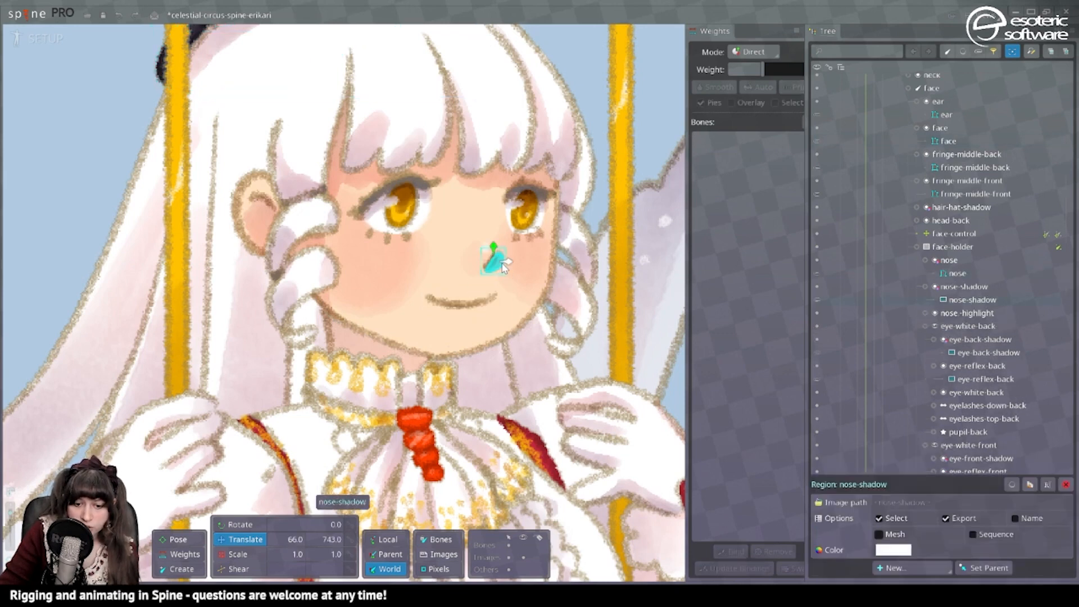
left_click(880, 534)
key("Escape")
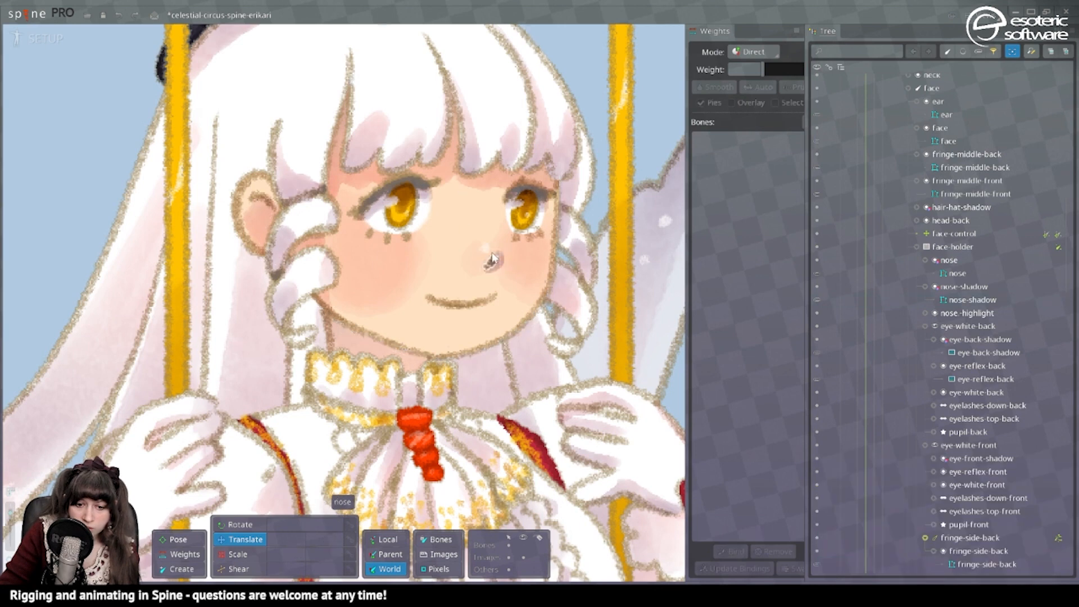
left_click(487, 250)
left_click(887, 534)
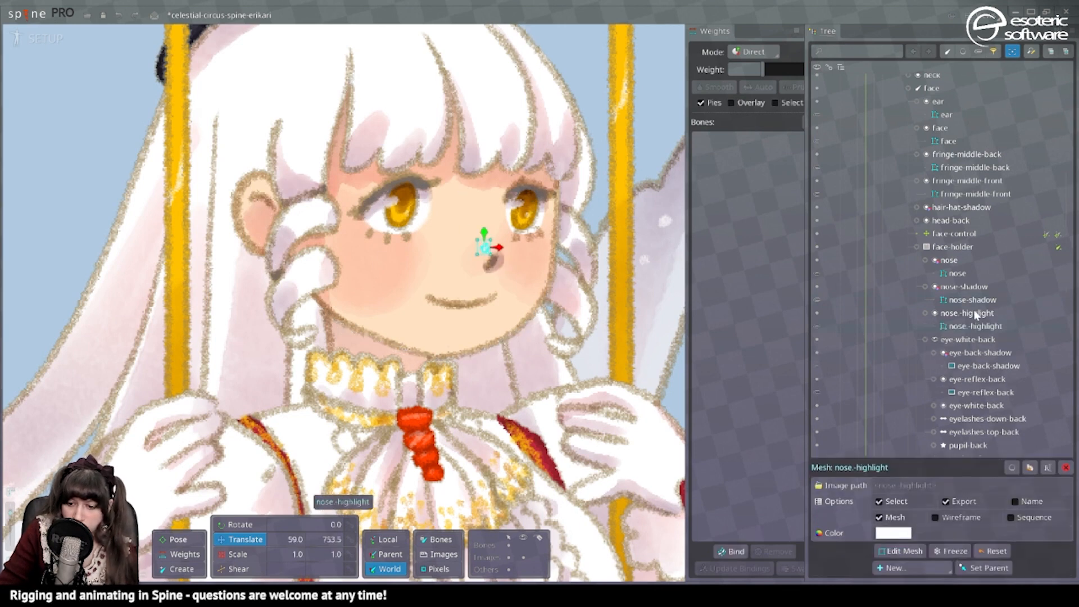
left_click(966, 273, "shift")
left_click(724, 552)
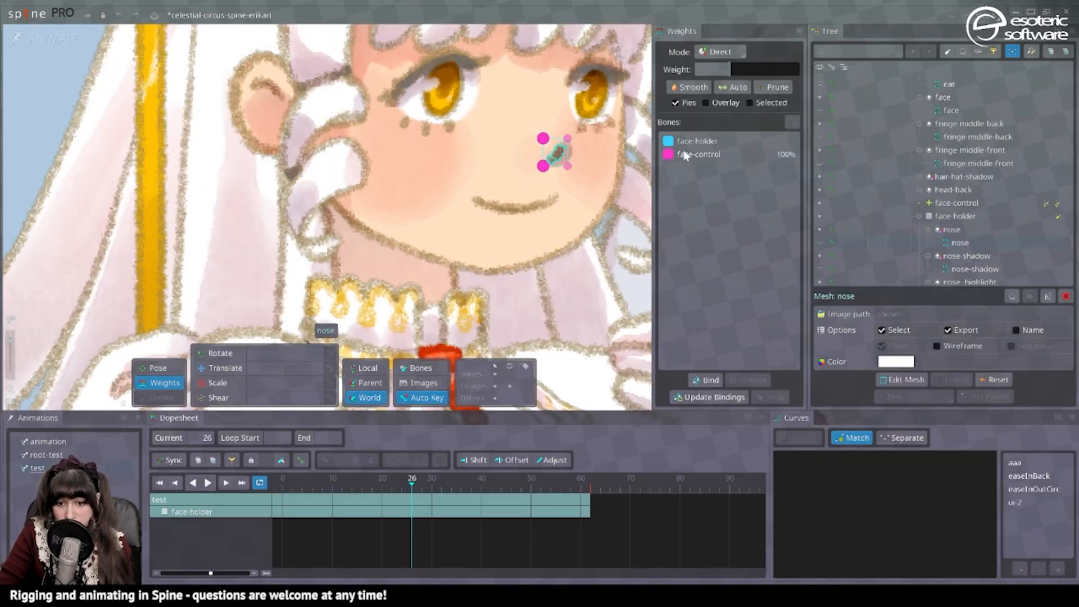
Give face-holder about 39% weight on the two nose mesh vertices nearer the ear.
left_click(207, 482)
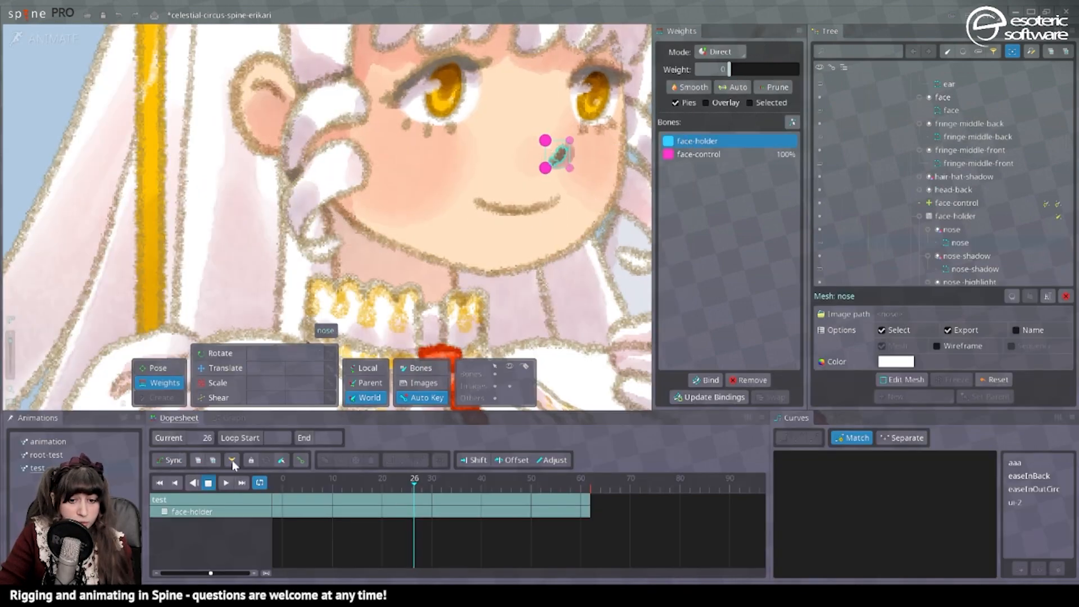
left_click_drag(716, 68, 755, 68)
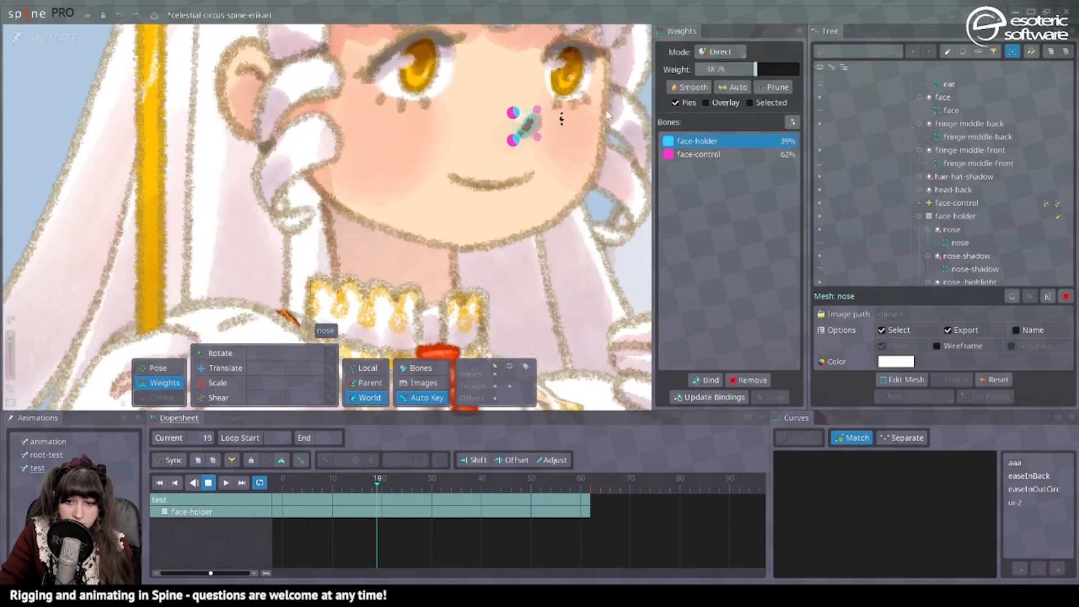
left_click(694, 87)
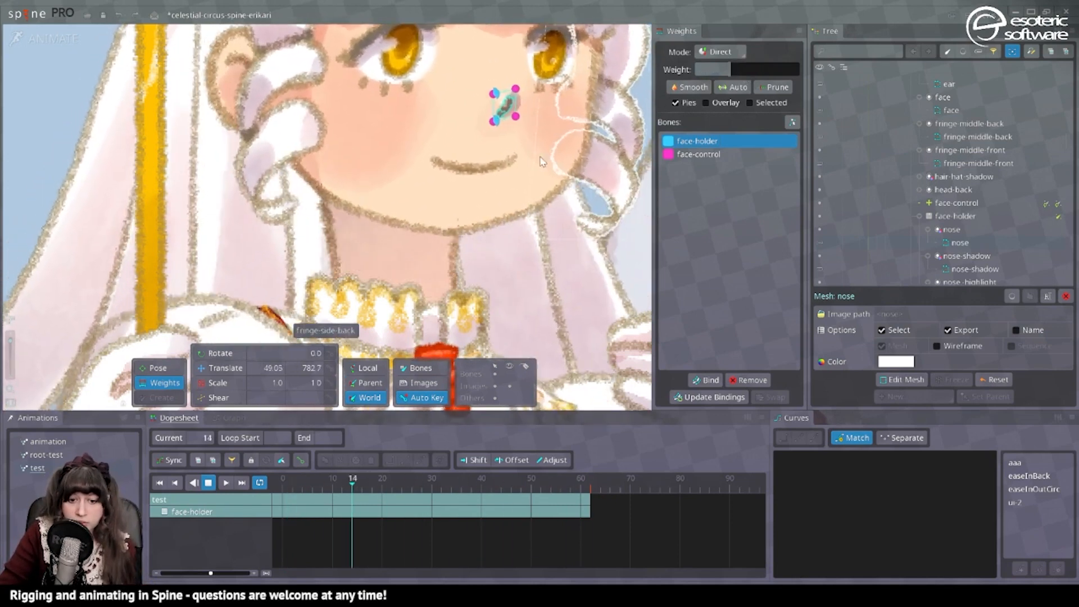
key("space")
Shift the nose-highlight mesh's weight from face-holder to face-control, setting face-control to about 92%.
left_click(482, 165)
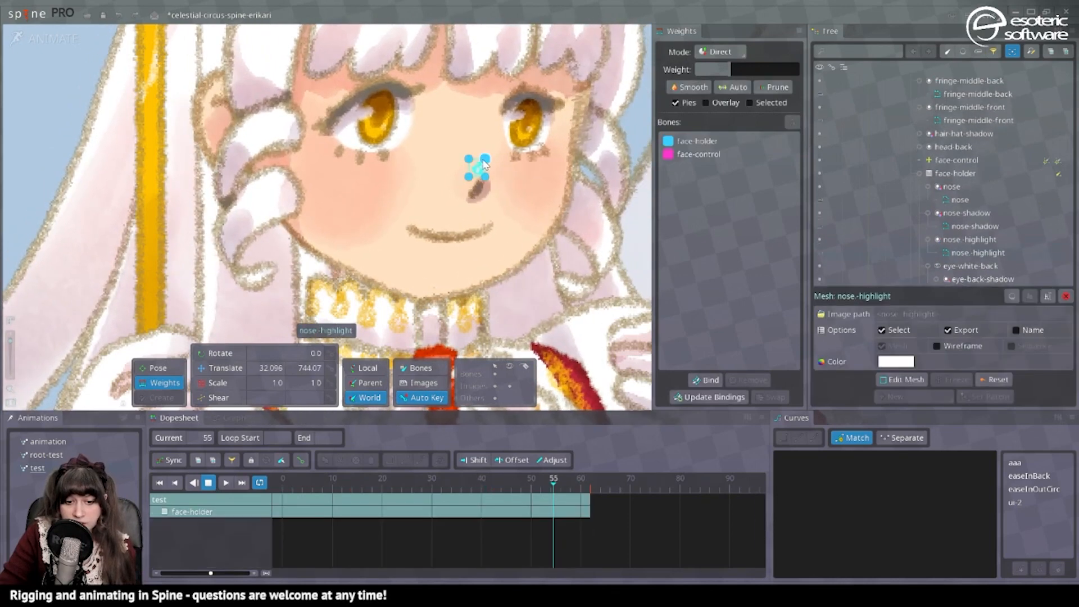
left_click(750, 154)
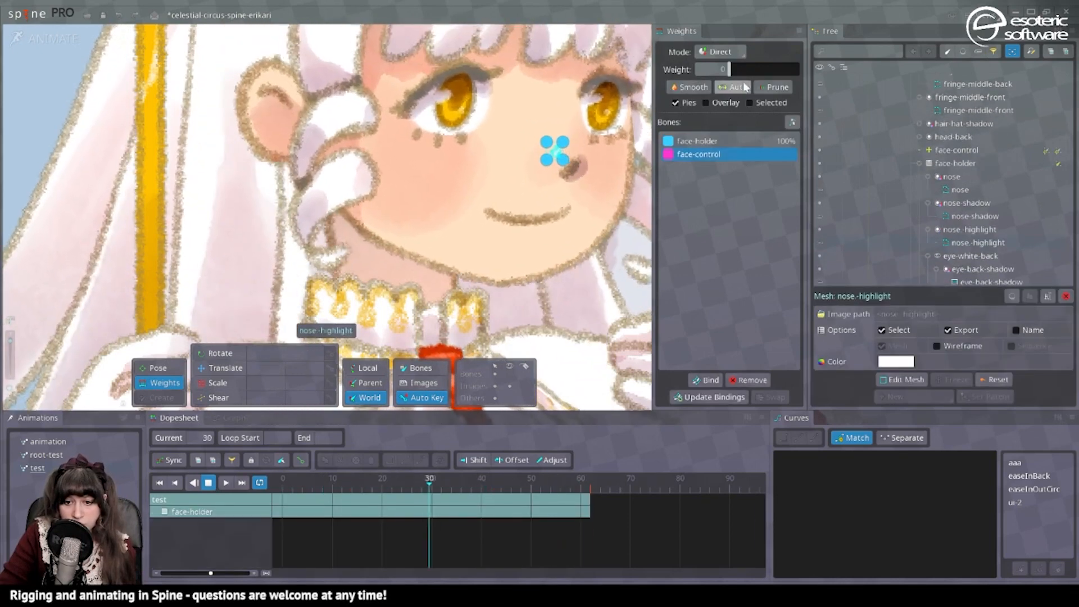
left_click_drag(753, 69, 785, 69)
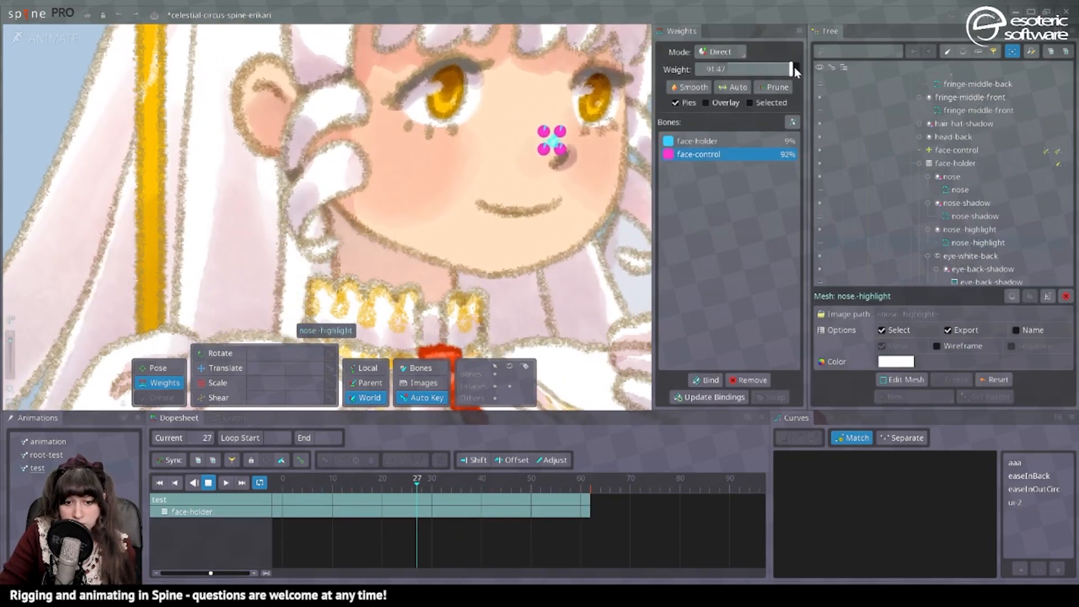
key("space")
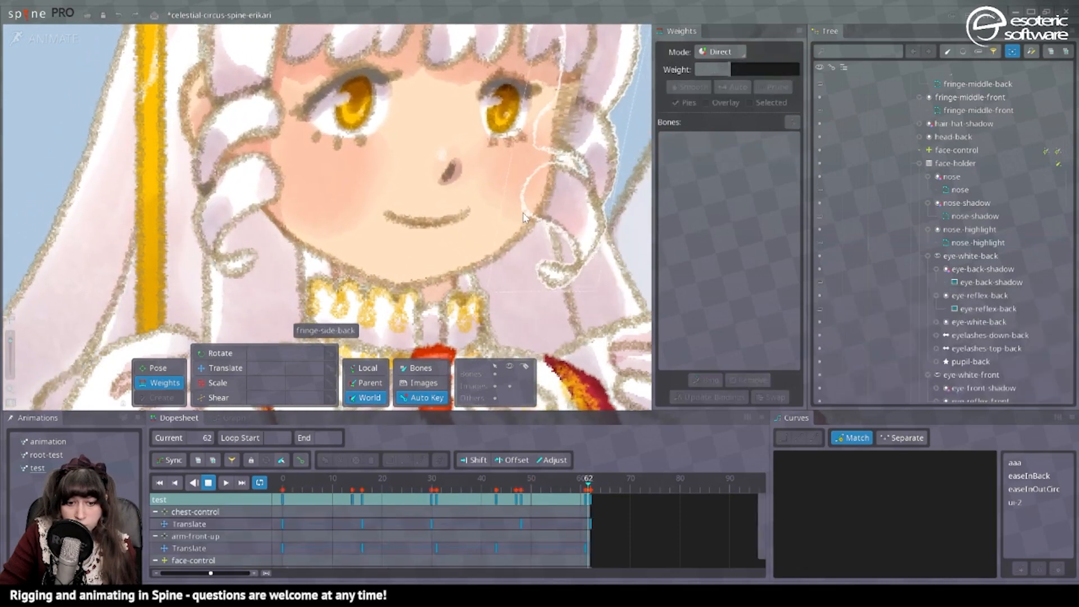
Shift part of the nose-shadow mesh's weight from face-control to face-holder, and deselect the mesh.
left_click(534, 204)
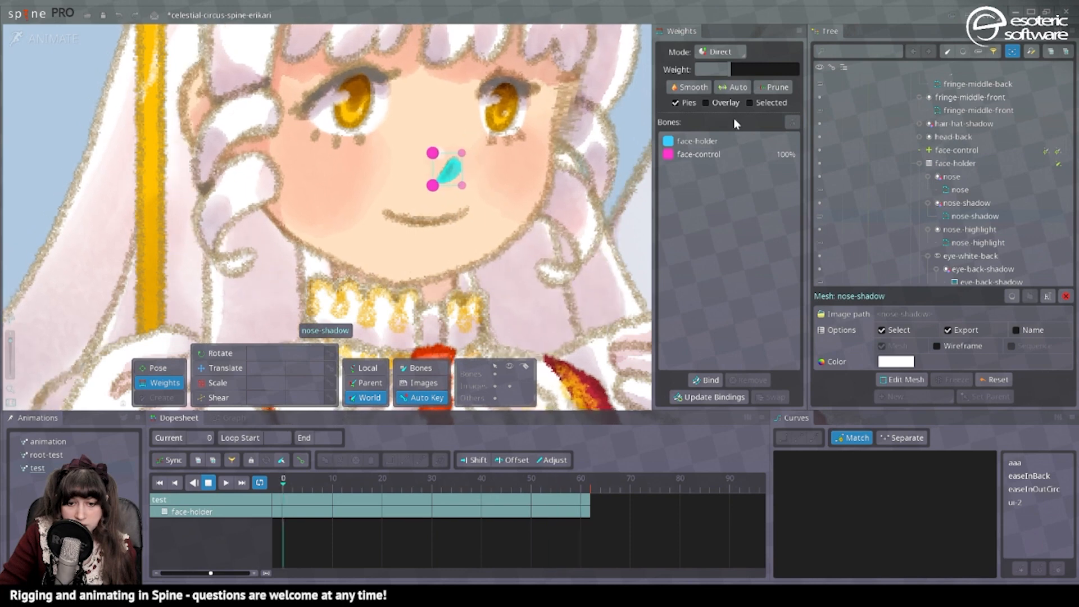
left_click(702, 141)
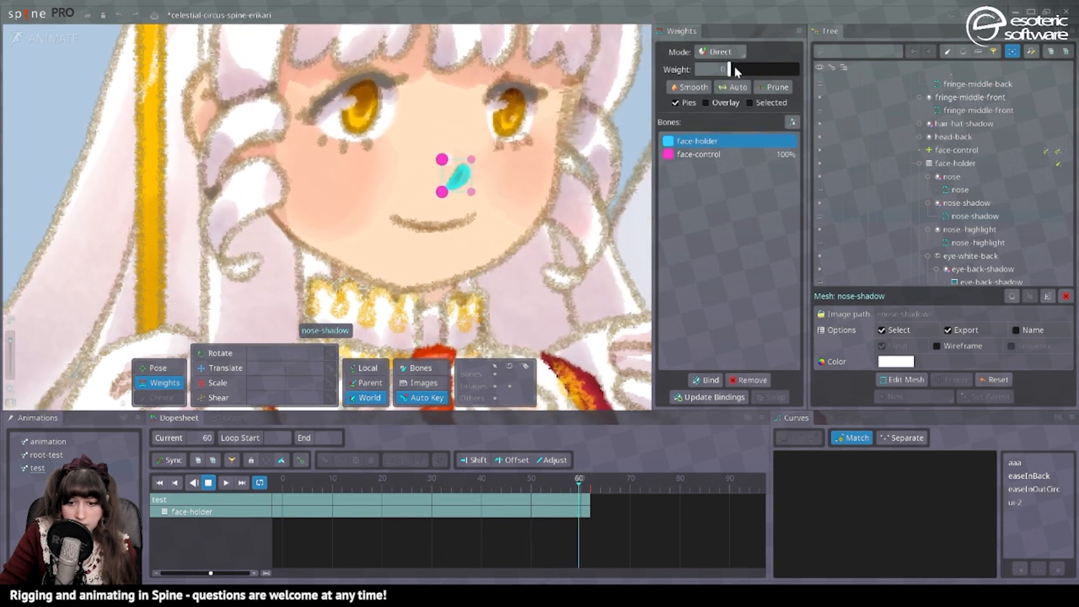
left_click_drag(730, 68, 776, 73)
scroll(495, 95, "down", 3)
key("space")
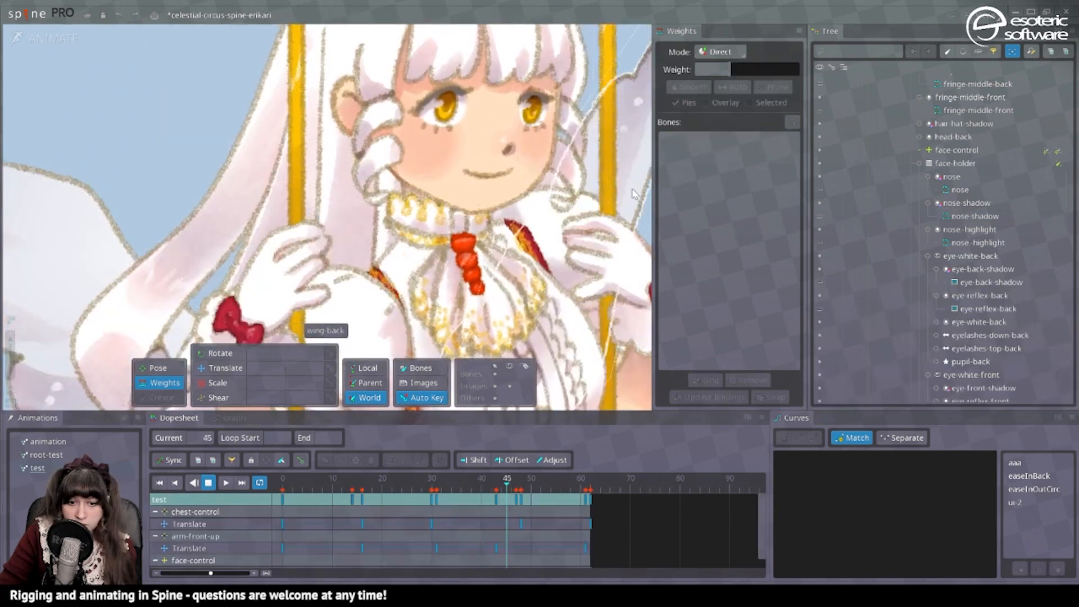
Edit the face mesh in setup mode to add a vertex at the tip of the nose, and return to animate mode.
left_click(547, 127)
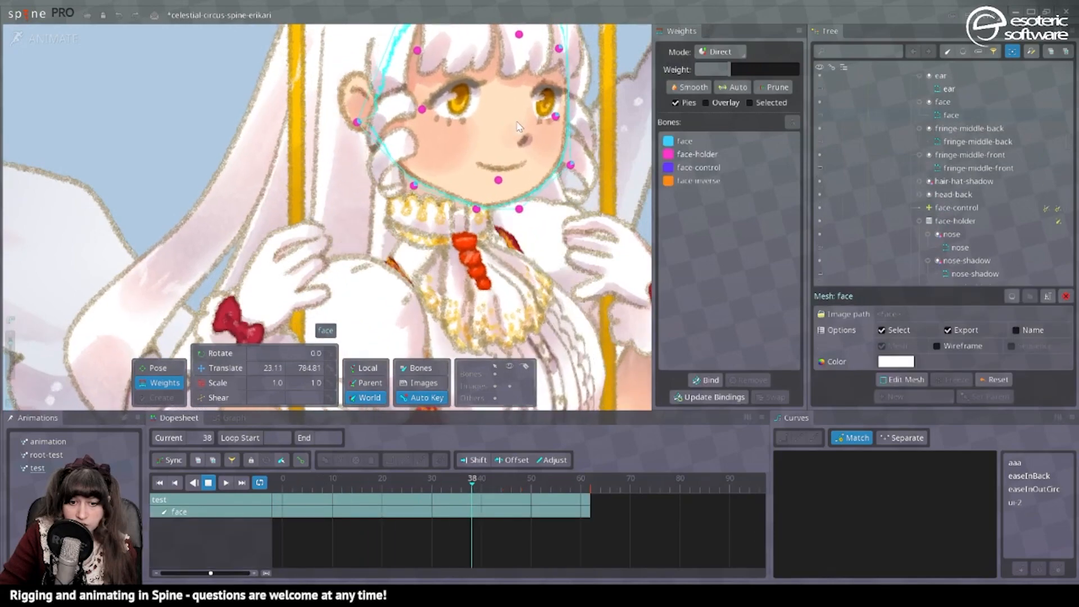
left_click(40, 37)
left_click(901, 552)
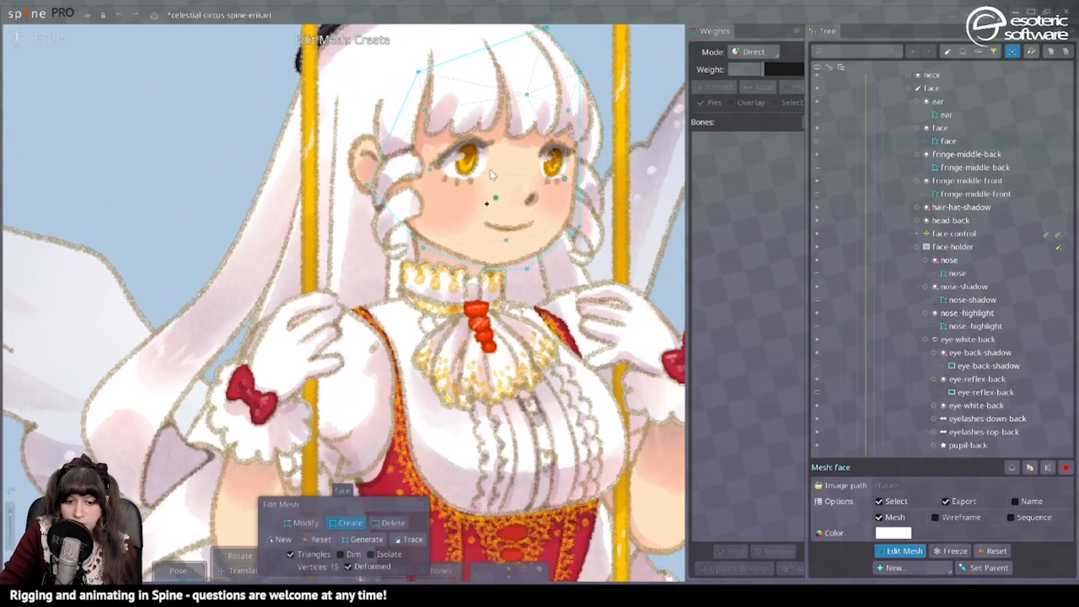
scroll(548, 235, "up", 5)
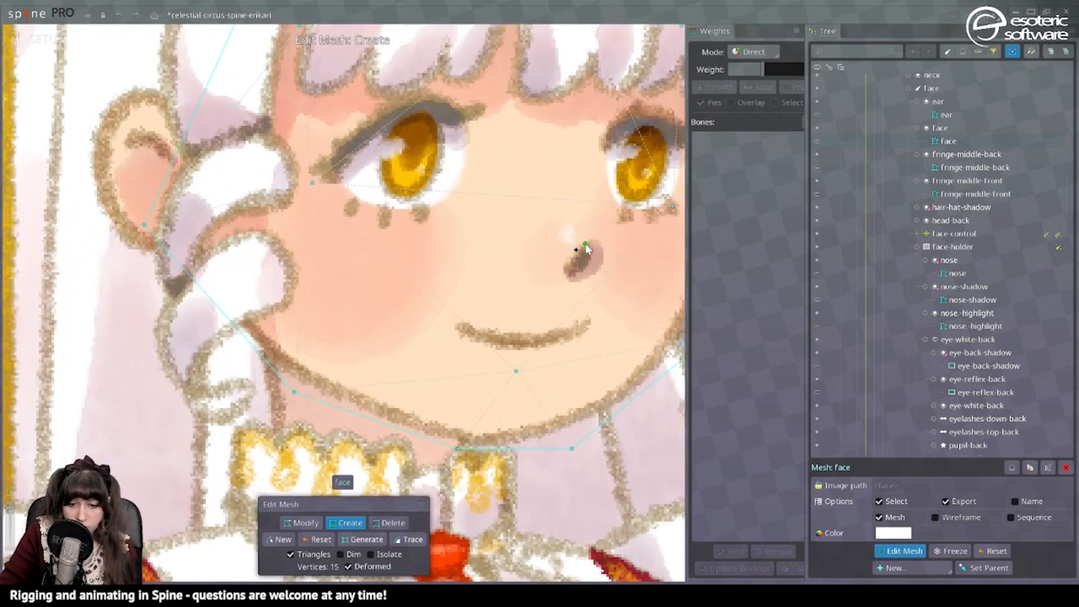
left_click(29, 40)
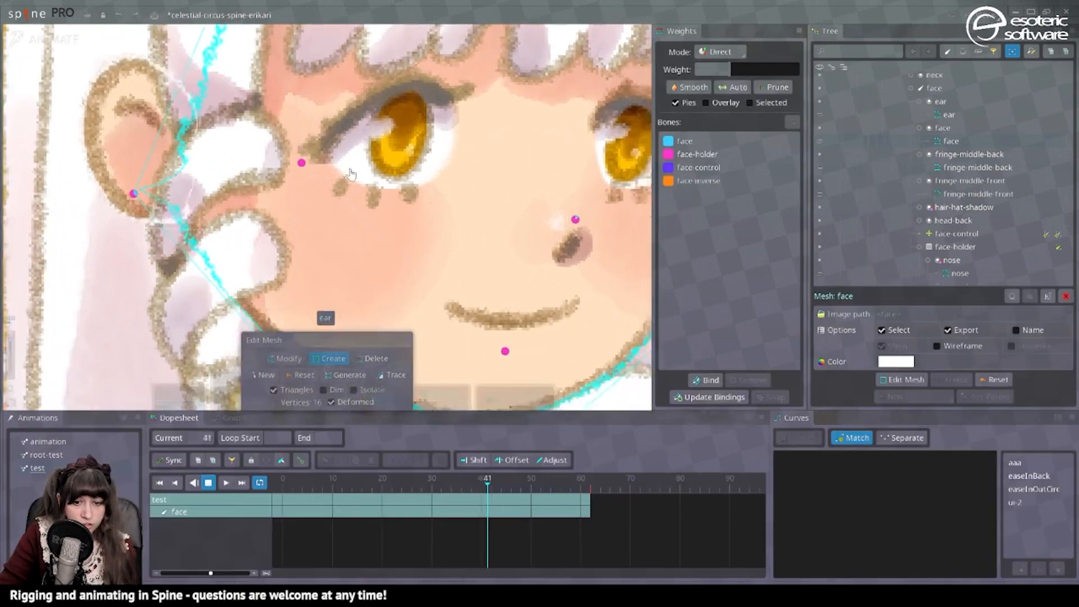
Give the face-control bone full weight on the face mesh's new nose-tip vertex, and deselect the mesh.
scroll(271, 58, "down", 3)
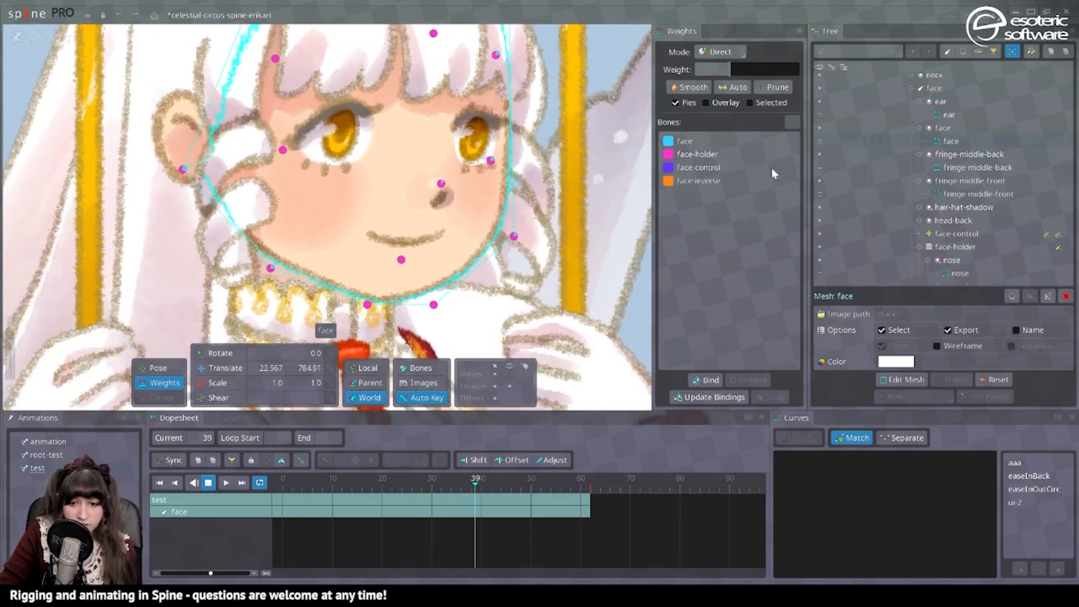
left_click(686, 141)
left_click(389, 174)
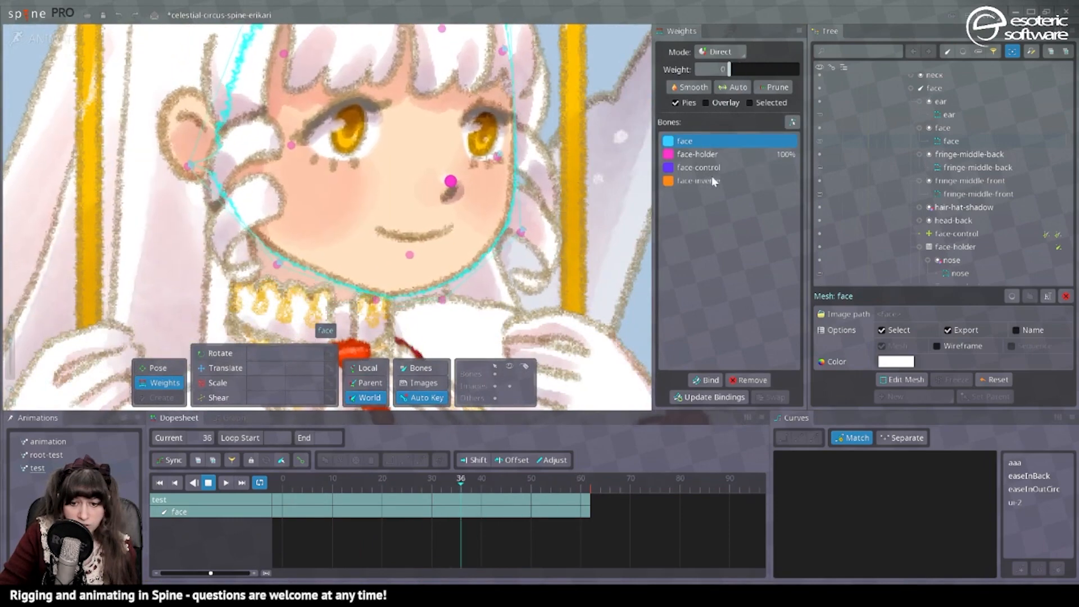
left_click(711, 168)
left_click_drag(759, 66, 801, 64)
key("Escape")
scroll(632, 54, "down", 2)
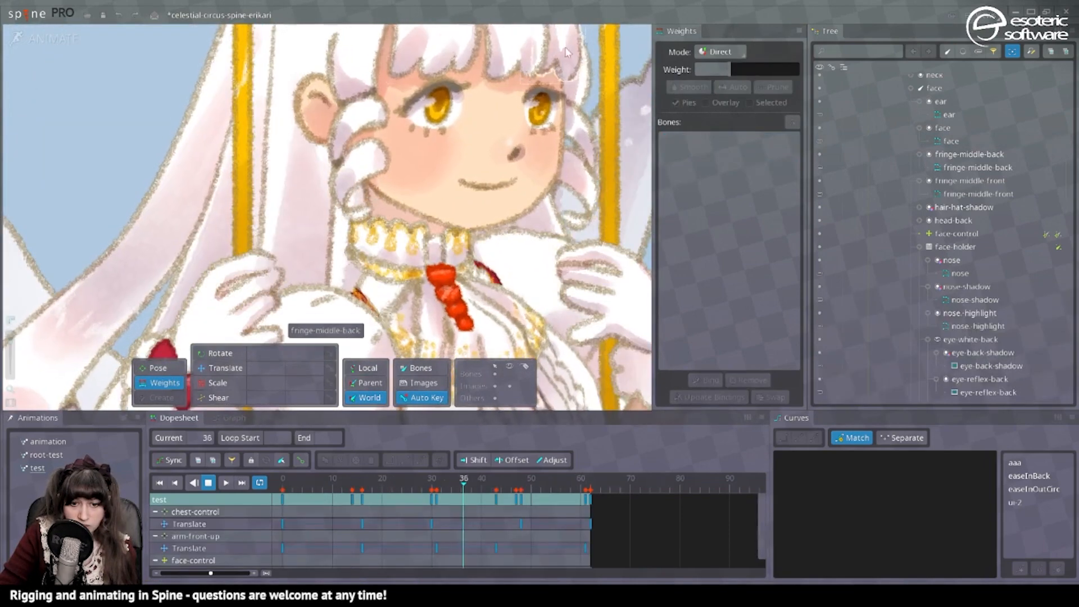
Add an edge across the face mesh at eye level between the two side vertices, and check it in animate mode.
left_click(500, 133)
left_click_drag(538, 54, 555, 154)
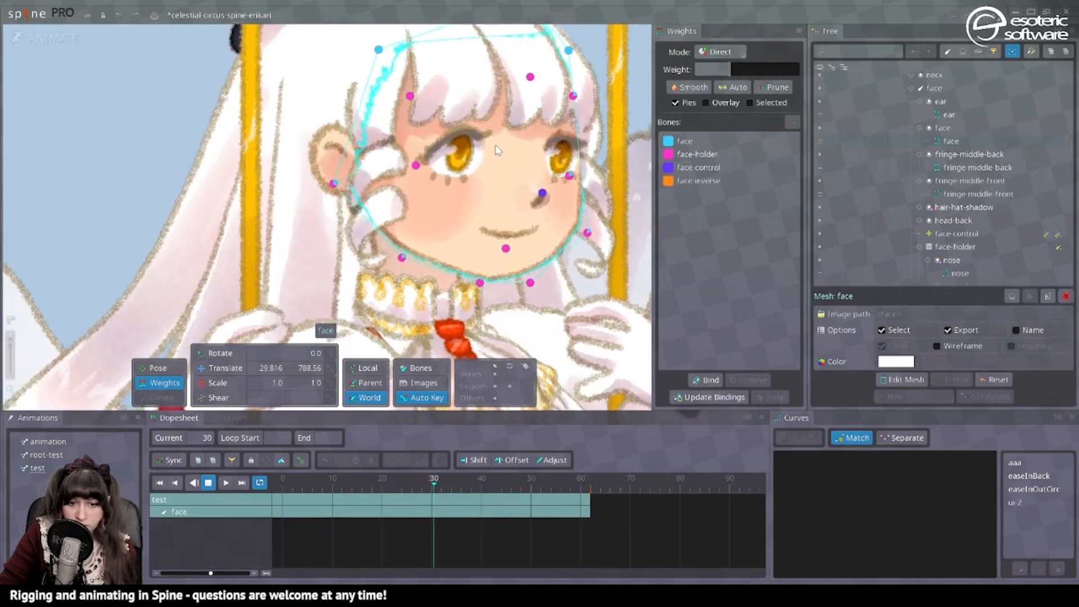
left_click(46, 38)
left_click_drag(427, 165, 432, 190)
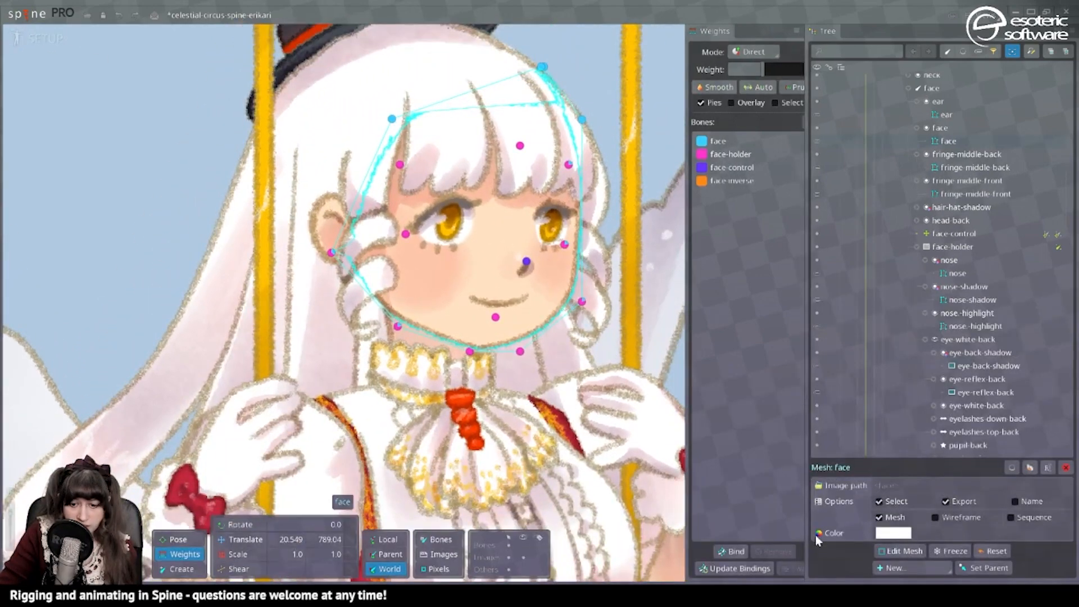
left_click(902, 550)
left_click(461, 235)
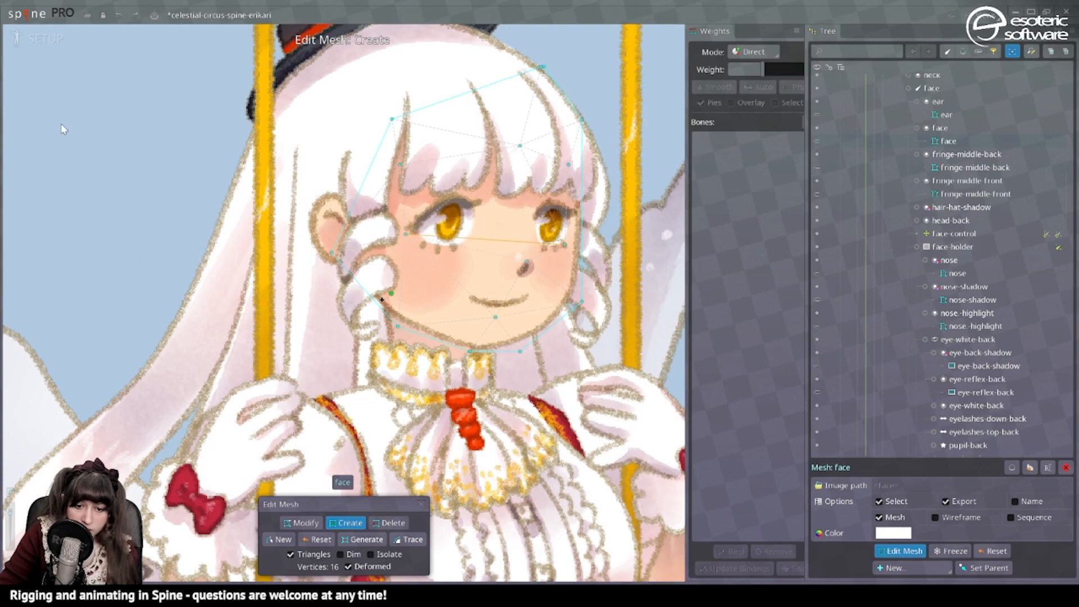
left_click(32, 51)
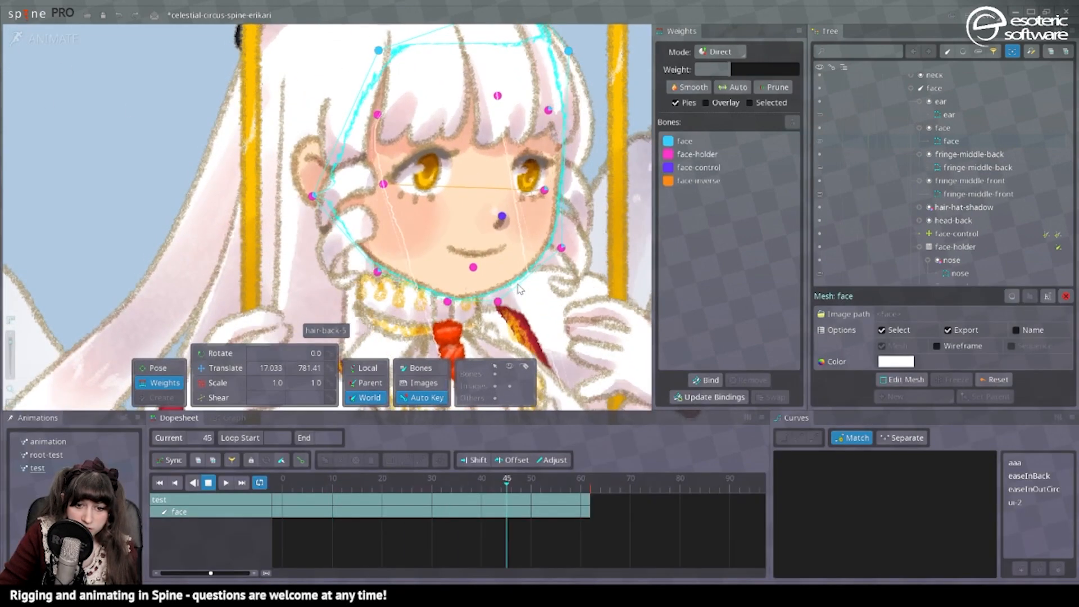
left_click(597, 262)
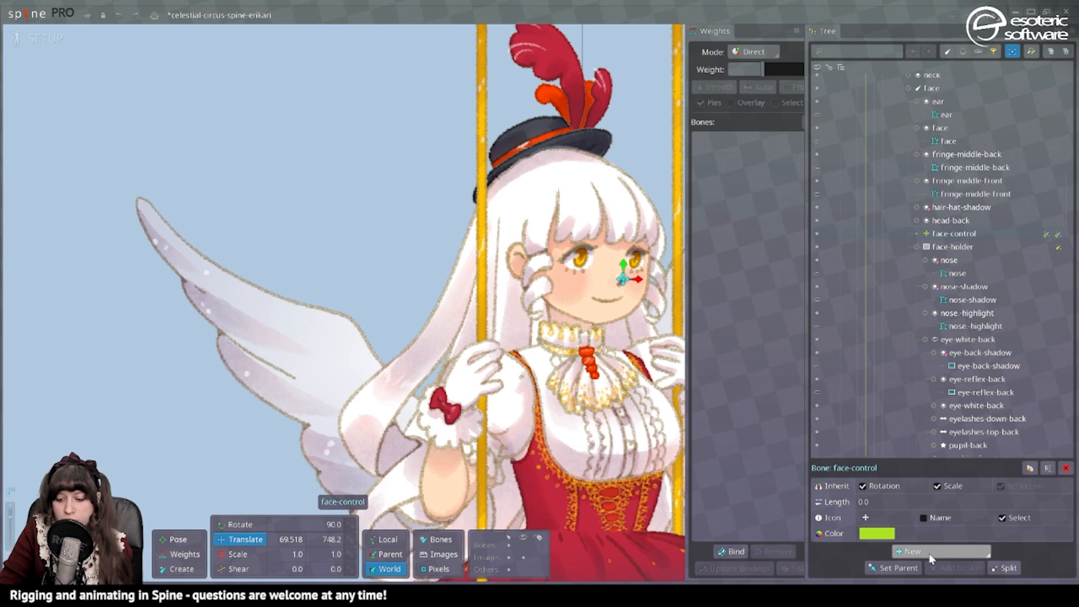
Add a physics constraint to the face-control bone with Translate X and Translate Y at 100, and view it in animate mode.
left_click(931, 555)
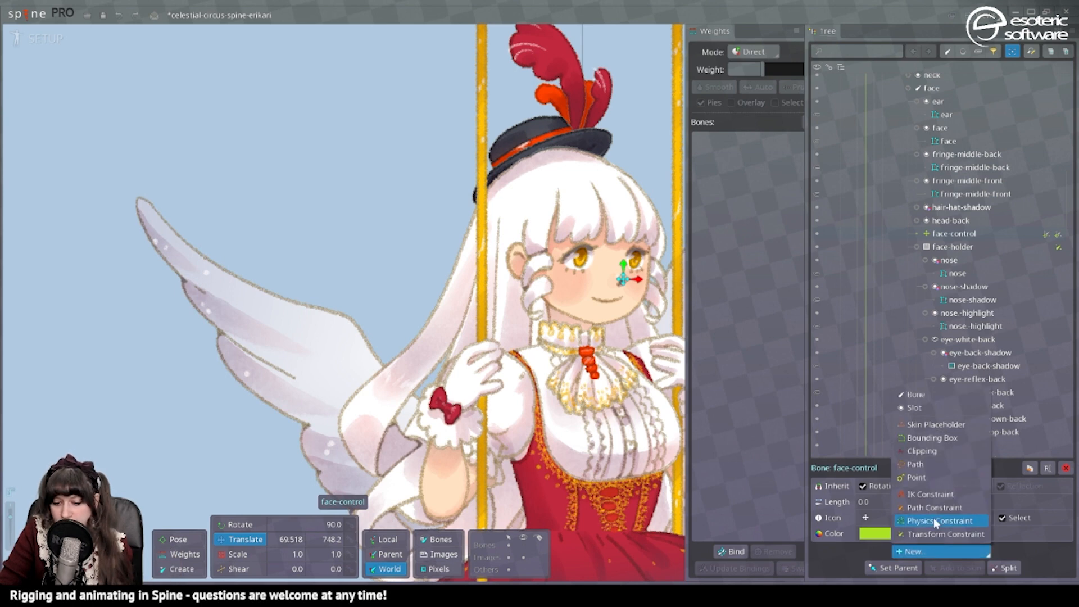
left_click(933, 521)
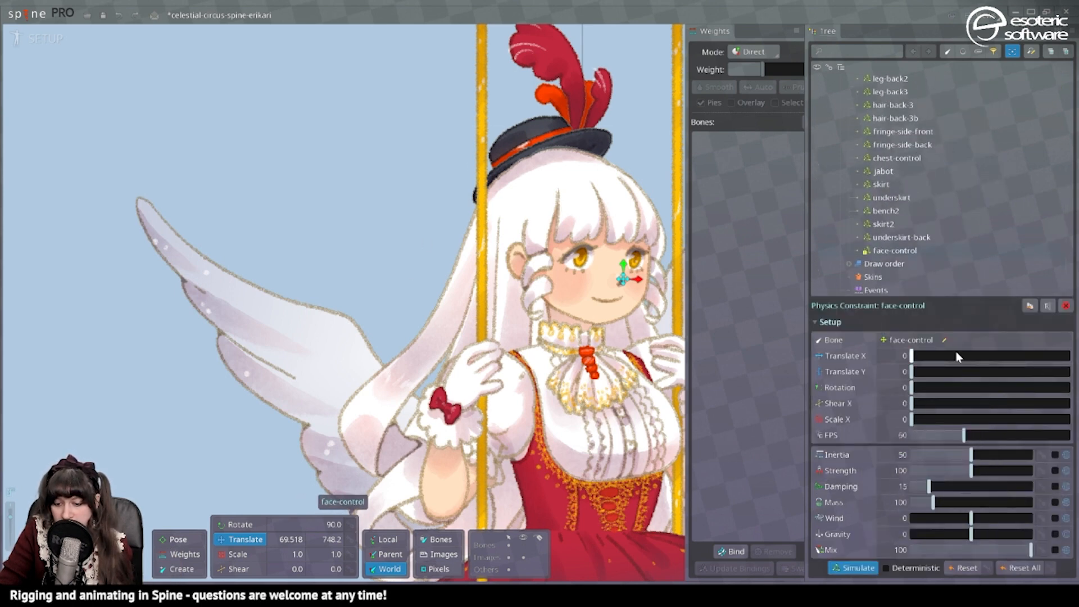
left_click(46, 41)
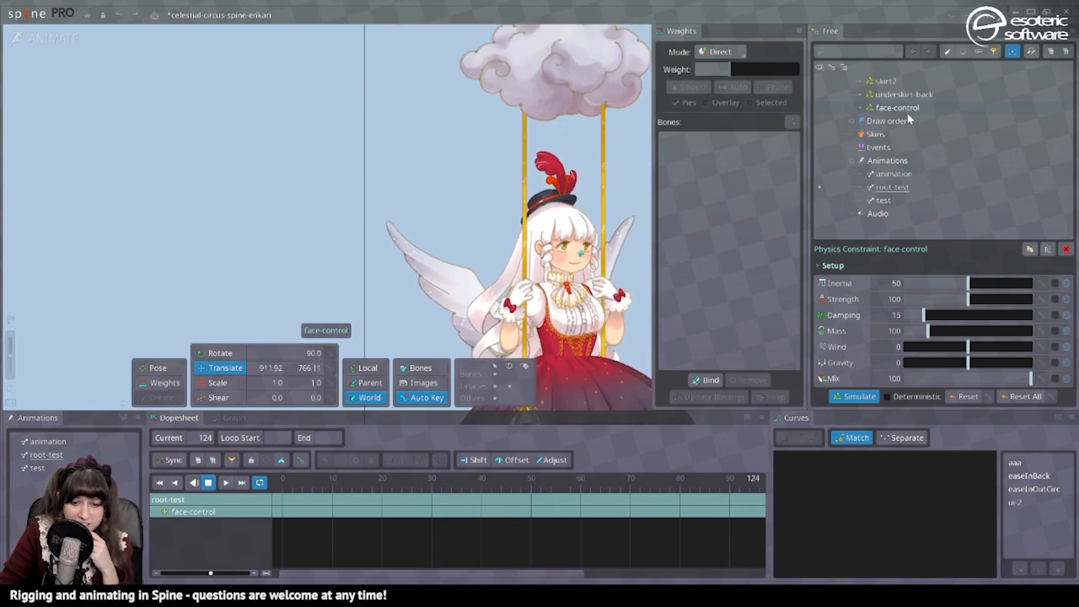
Move the face-control physics constraint directly above the head-control constraint, and check it in the root-test animation.
left_click(45, 39)
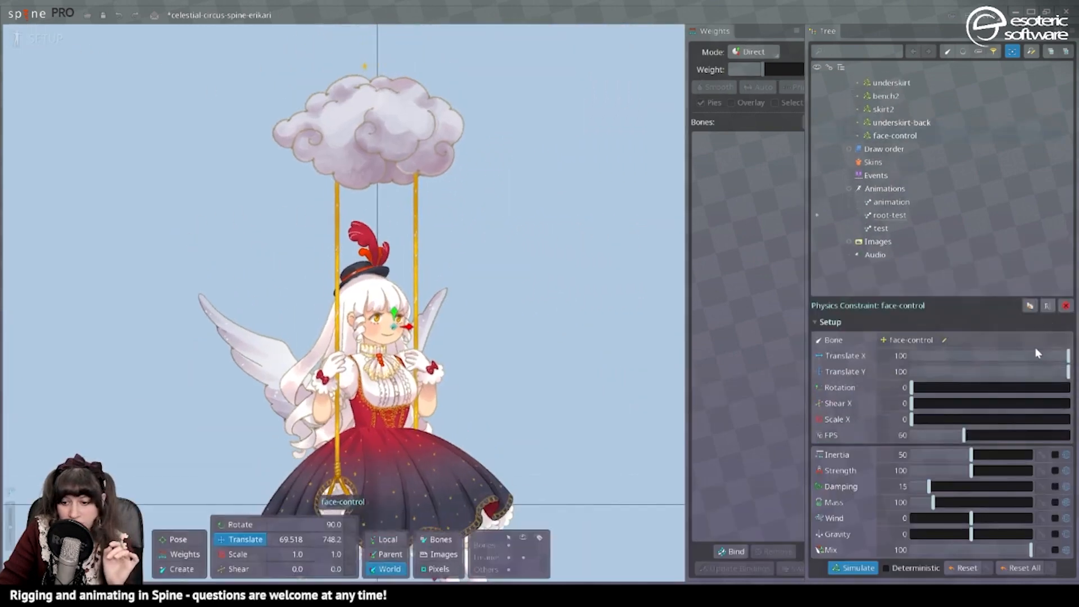
scroll(976, 211, "up", 15)
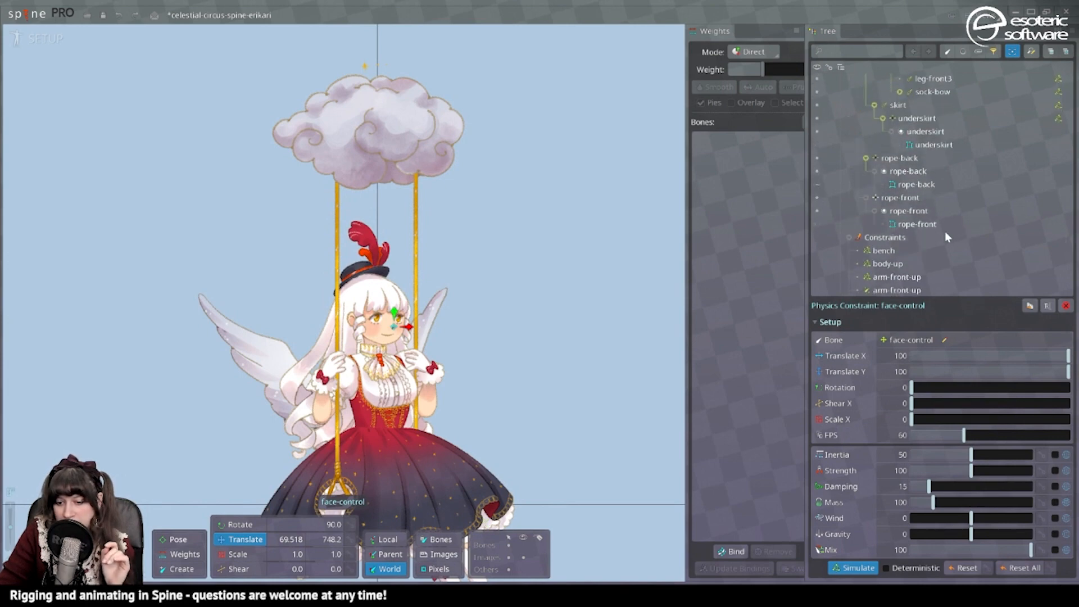
left_click(946, 236)
left_click(1005, 568)
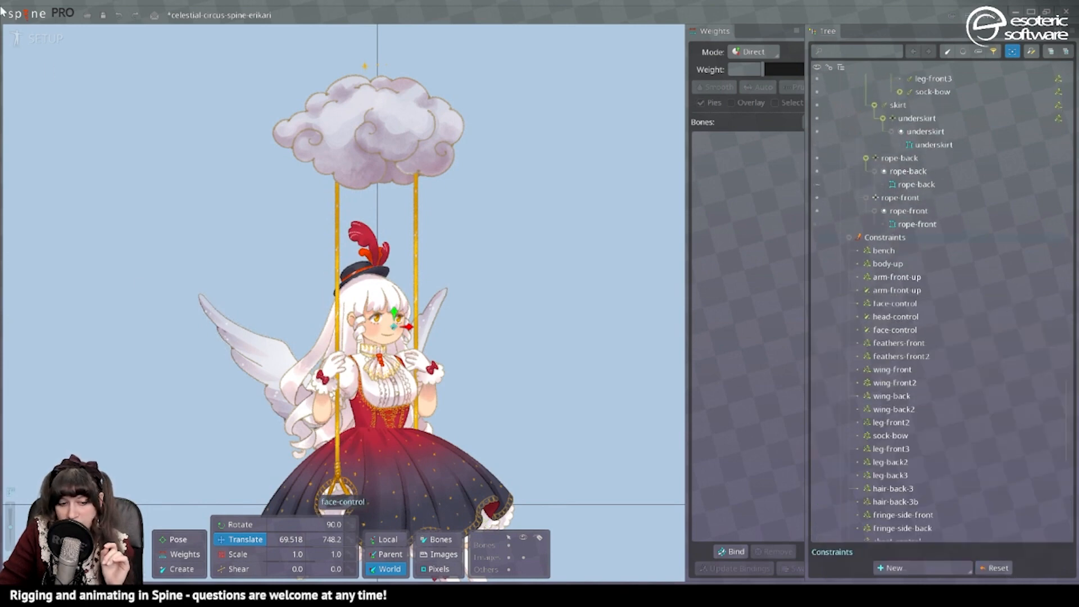
left_click(31, 37)
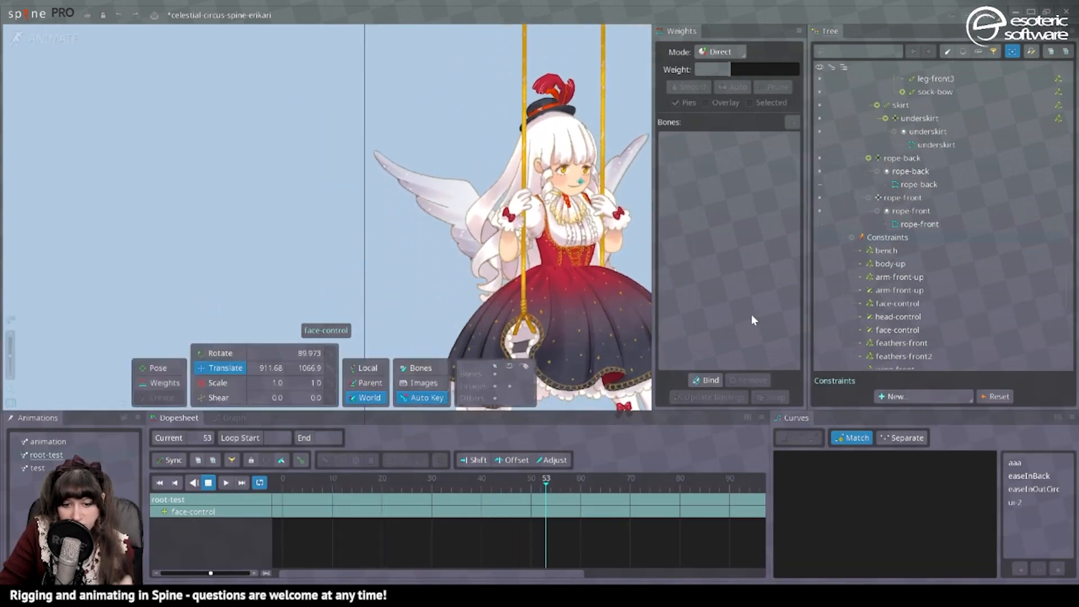
scroll(475, 211, "down", 2)
left_click_drag(611, 281, 517, 258)
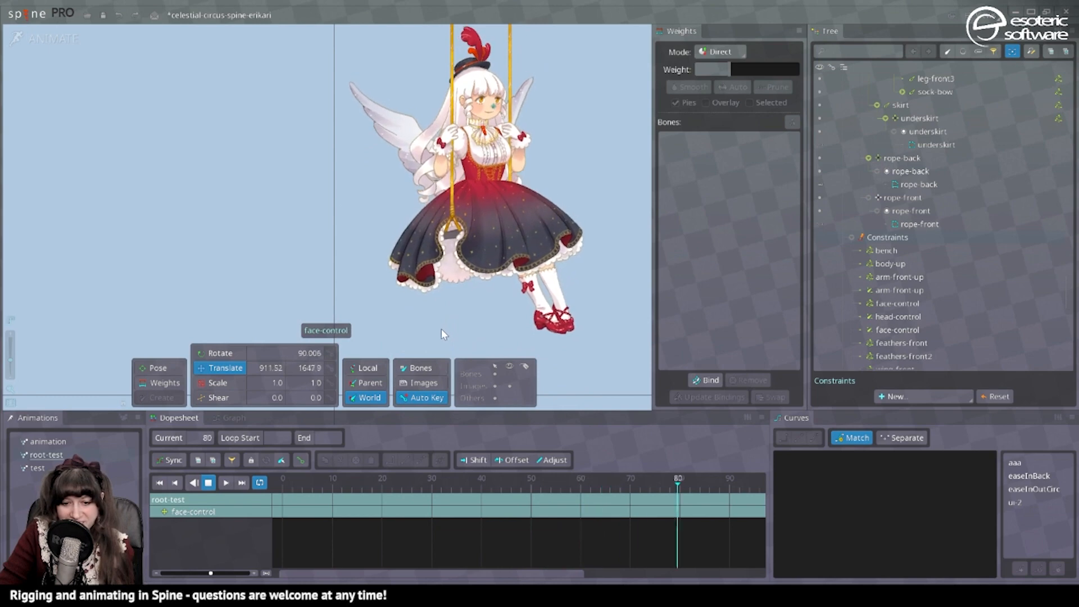
Return to setup mode, open the Preview view, and select the face-control physics constraint.
left_click(48, 40)
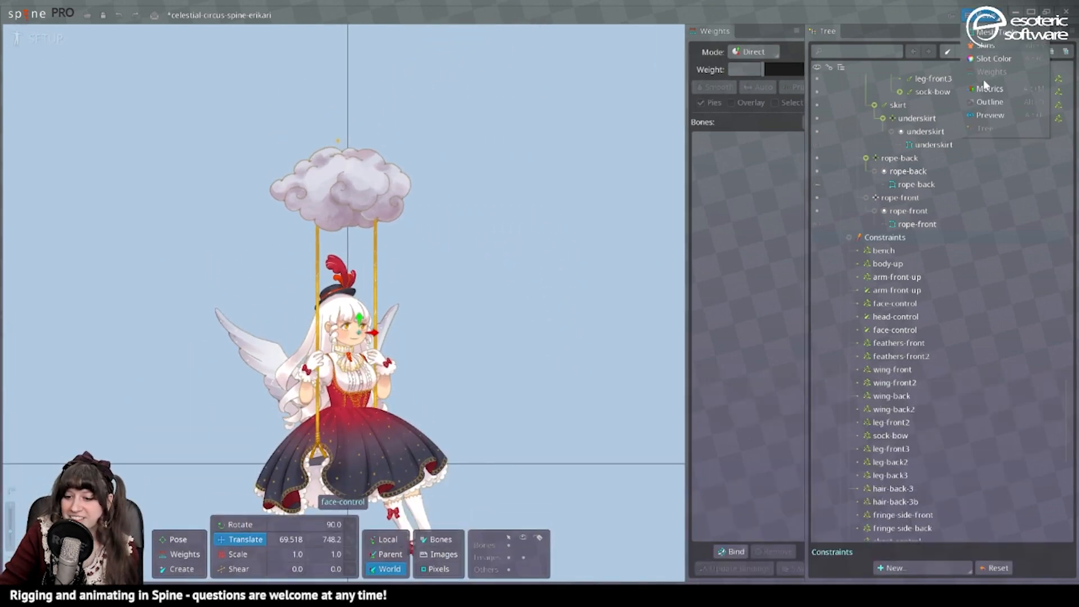
left_click(980, 114)
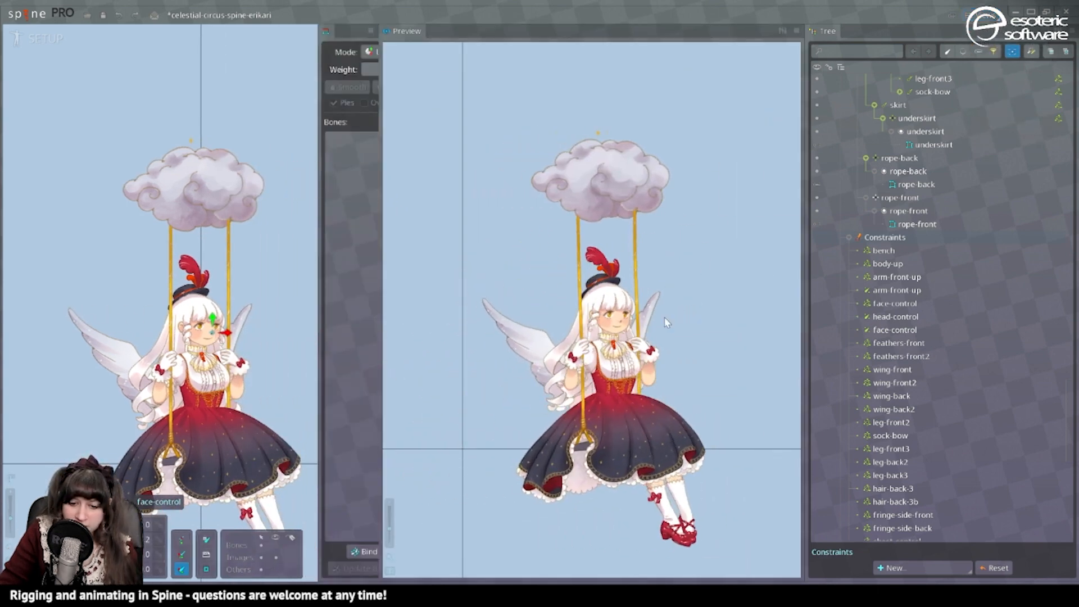
scroll(893, 331, "down", 3)
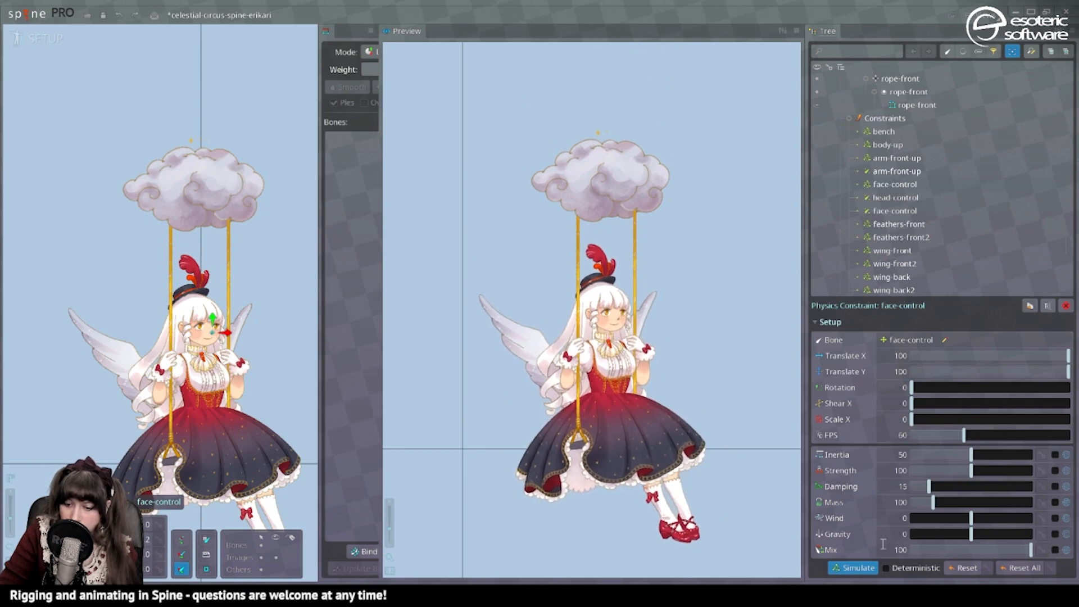
Try lowering the face-control physics constraint's Translate X to 20.54 and Translate Y to 27.95.
left_click(986, 372)
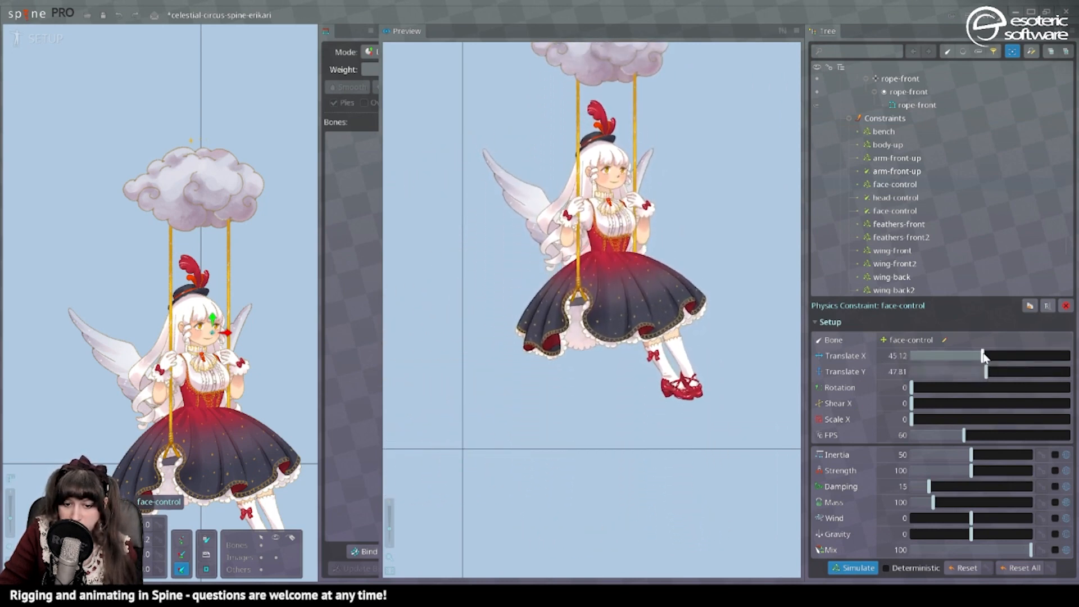
left_click(942, 373)
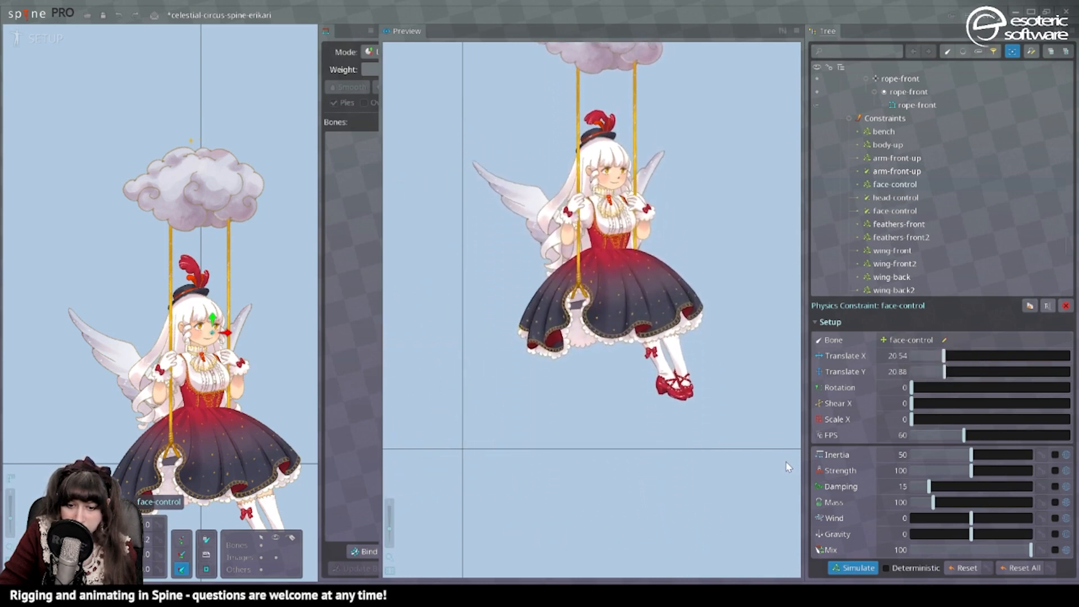
left_click(954, 370)
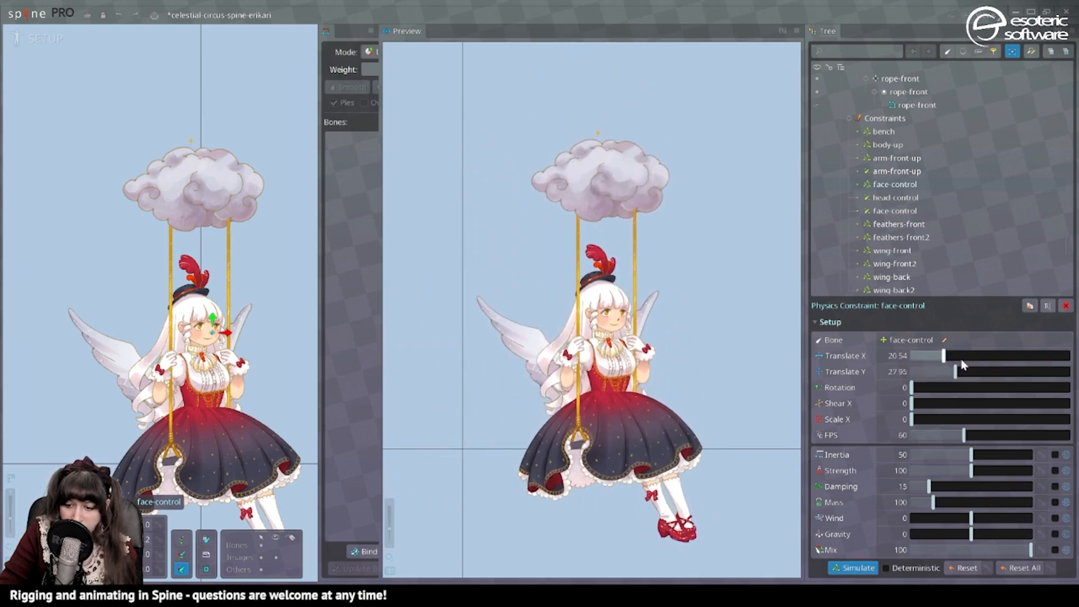
Set the face-control physics to Translate X and Y 100, inertia 13.72, strength 138.9 and damping 36.28, testing the motion in the preview.
left_click(990, 371)
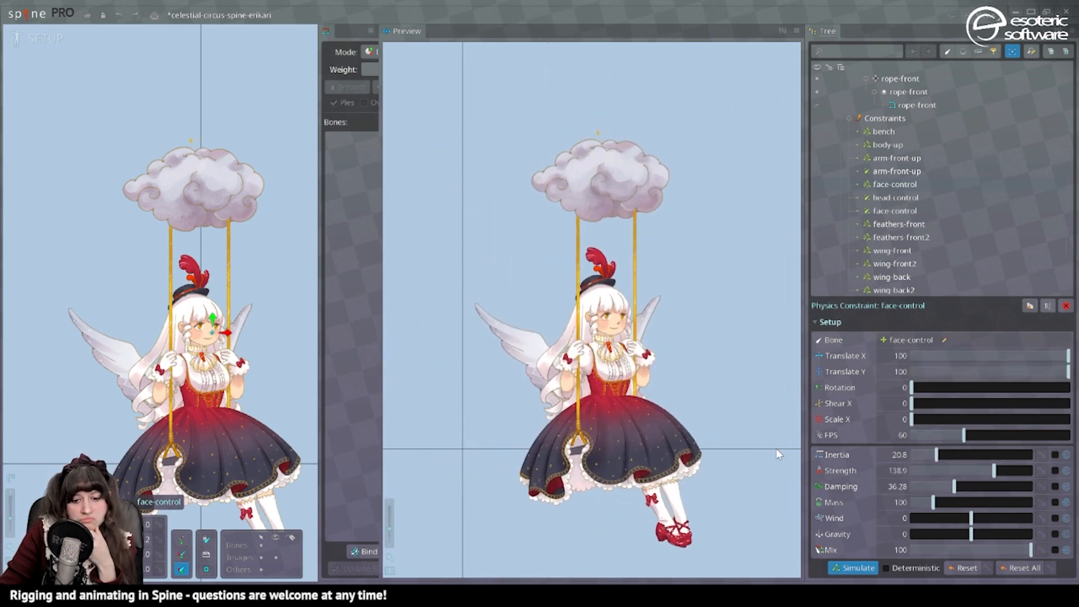
left_click_drag(937, 454, 928, 454)
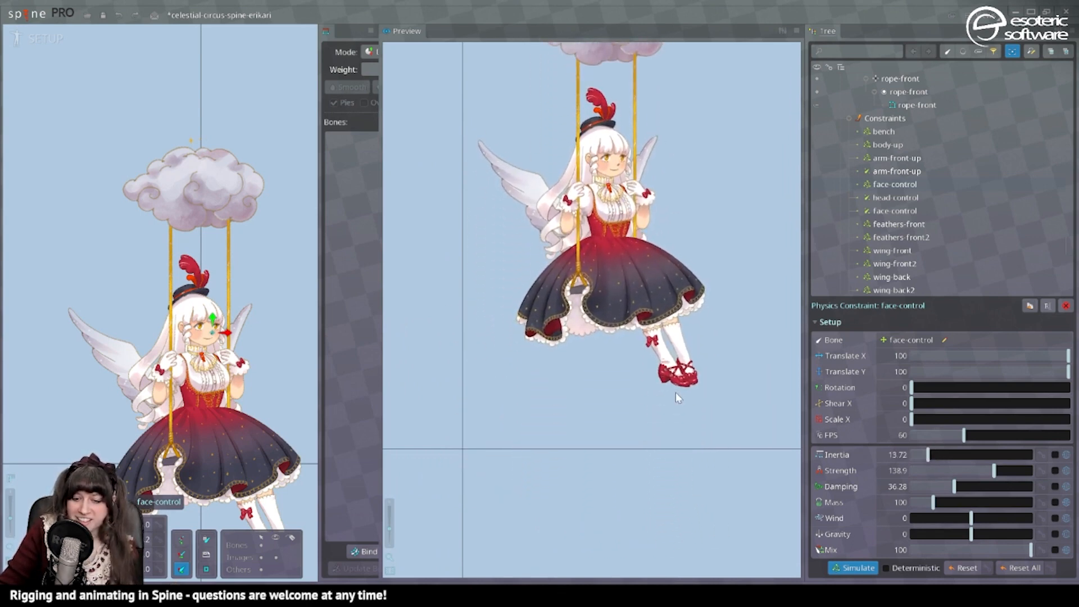
left_click_drag(592, 365, 592, 206)
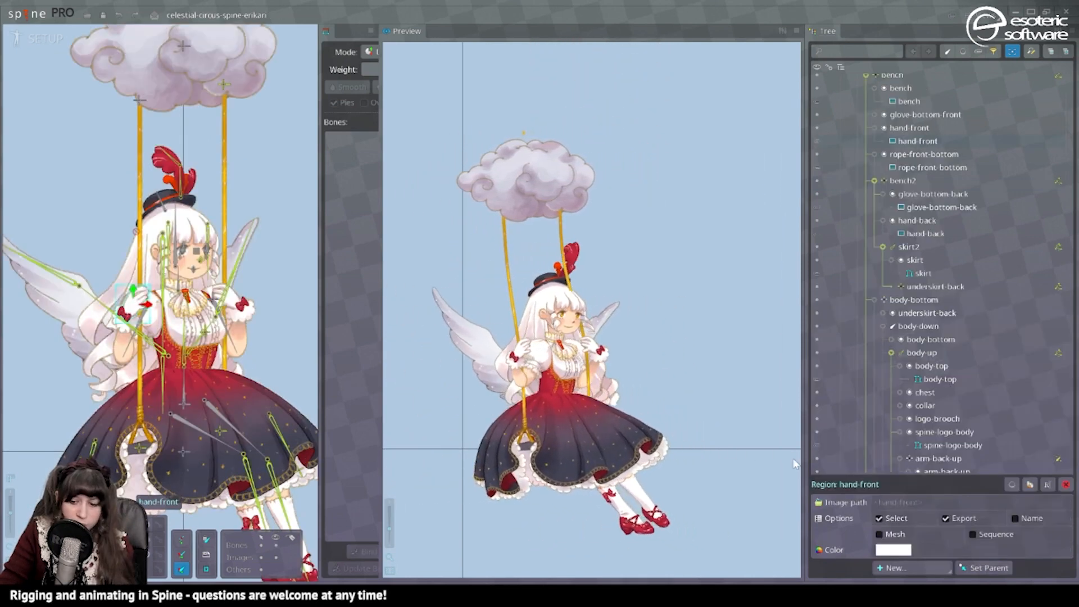
Convert the hand-front image to a mesh and bind it to the rope-front and bench bones.
left_click(881, 535)
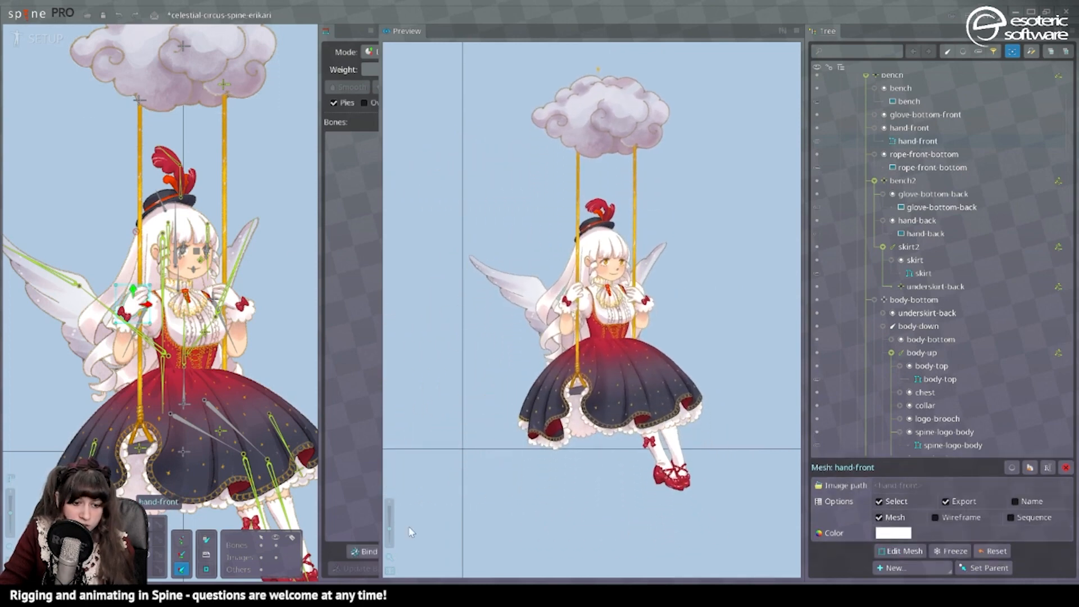
left_click(367, 552)
left_click(138, 101)
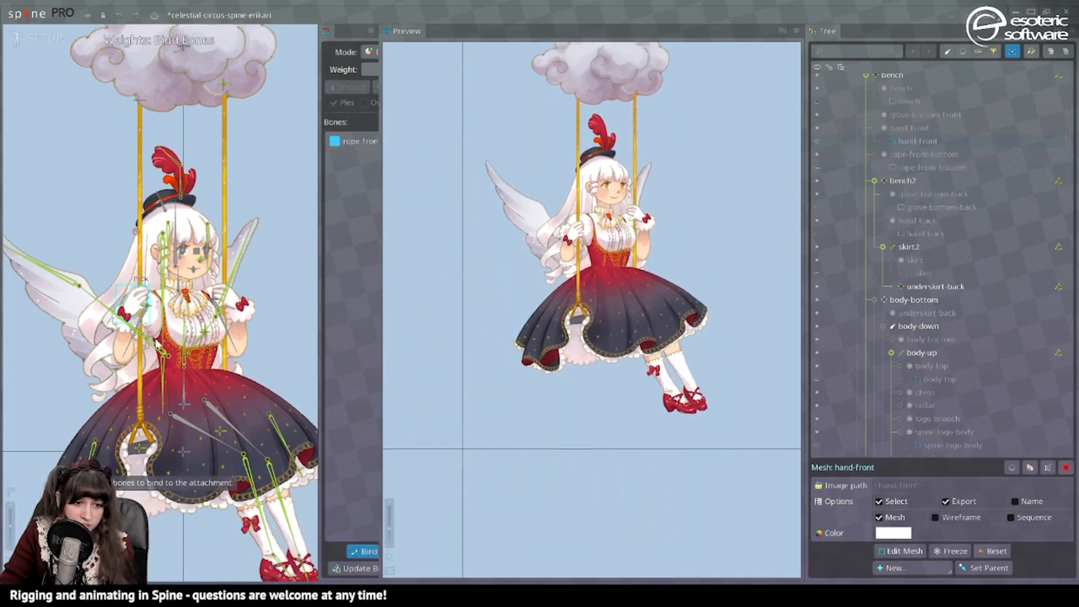
left_click(140, 448)
left_click(364, 552)
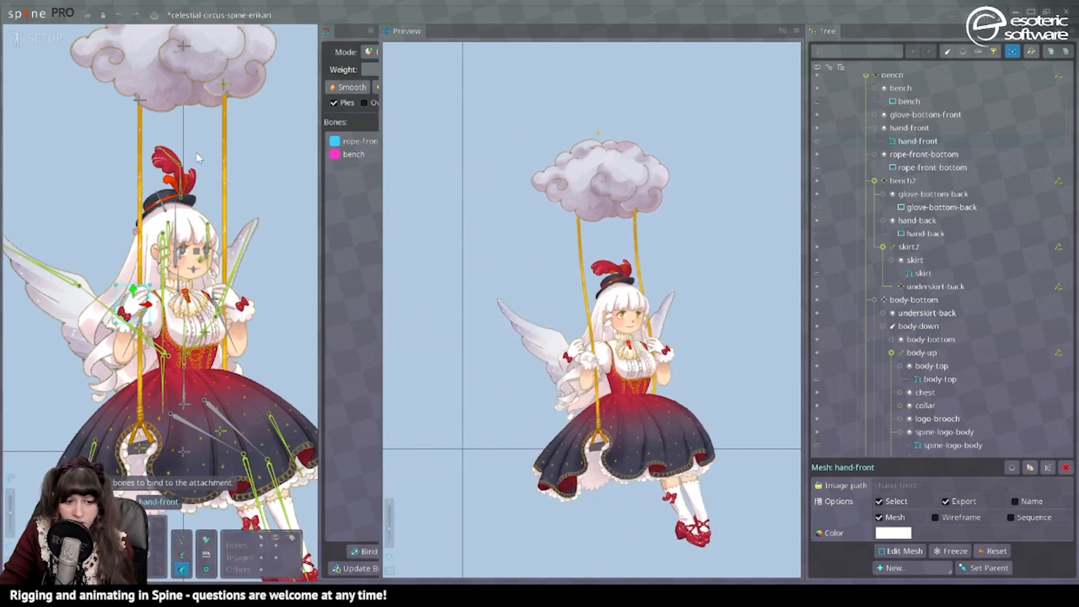
Convert the hand-back image to a mesh and bind it to the rope-back and bench2 bones.
left_click(224, 338)
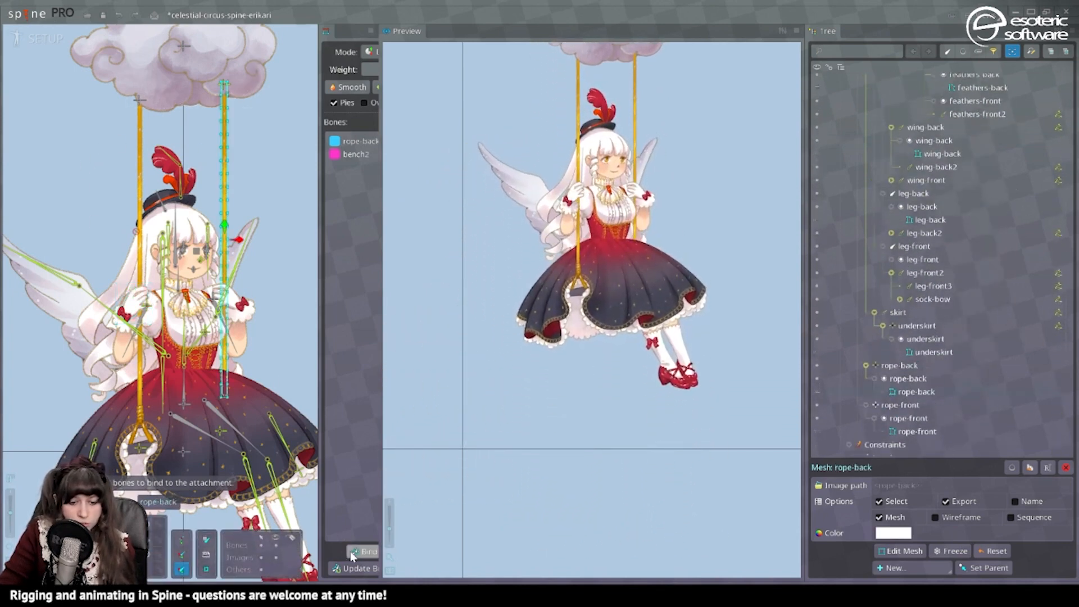
left_click(356, 551)
left_click(356, 551)
key("Escape")
left_click(233, 296)
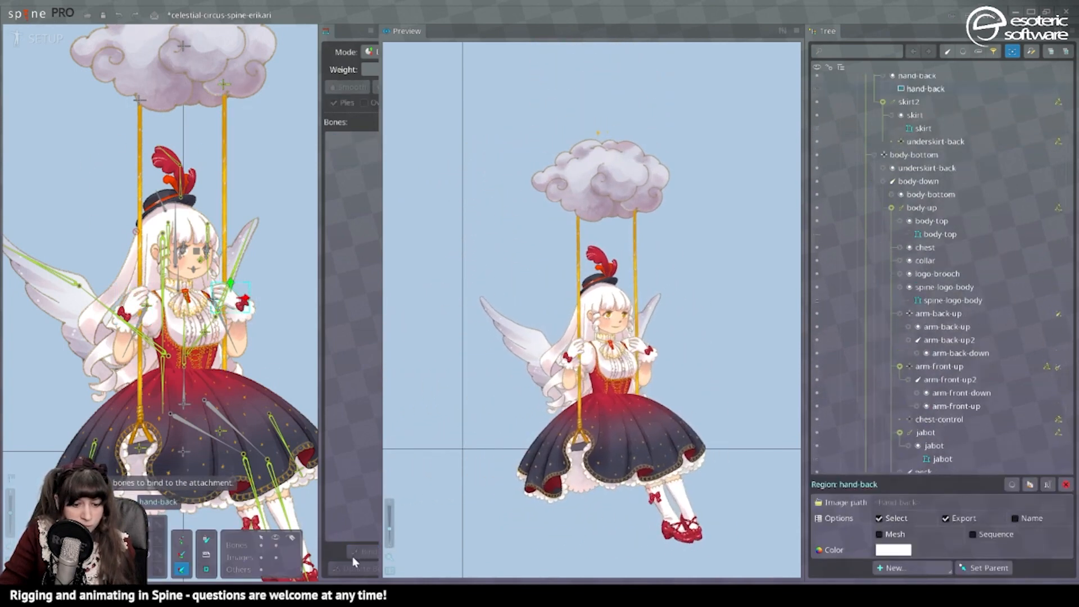
left_click(365, 552)
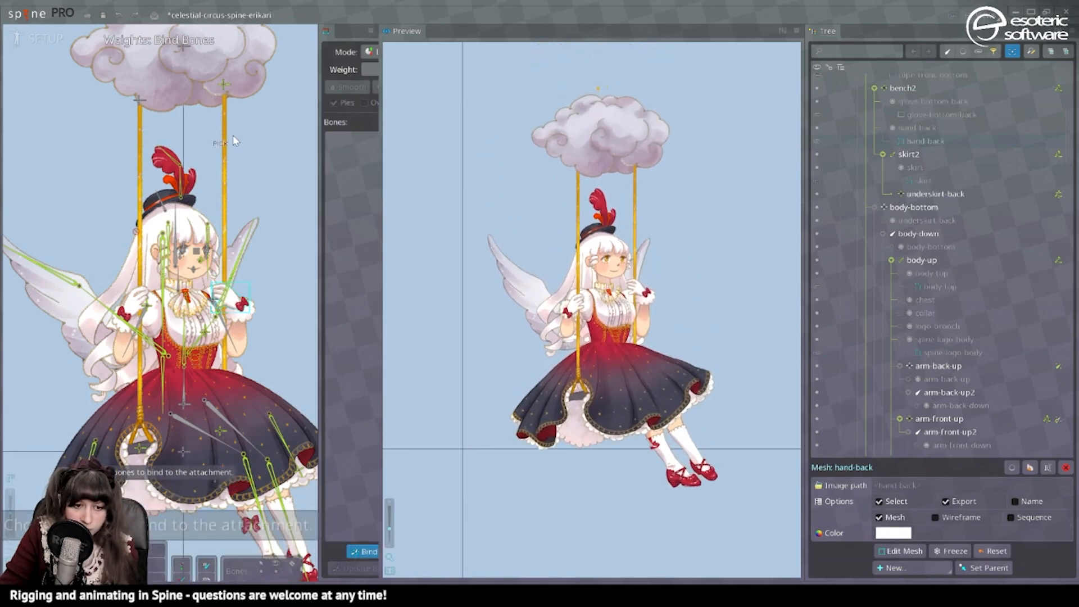
left_click(213, 436)
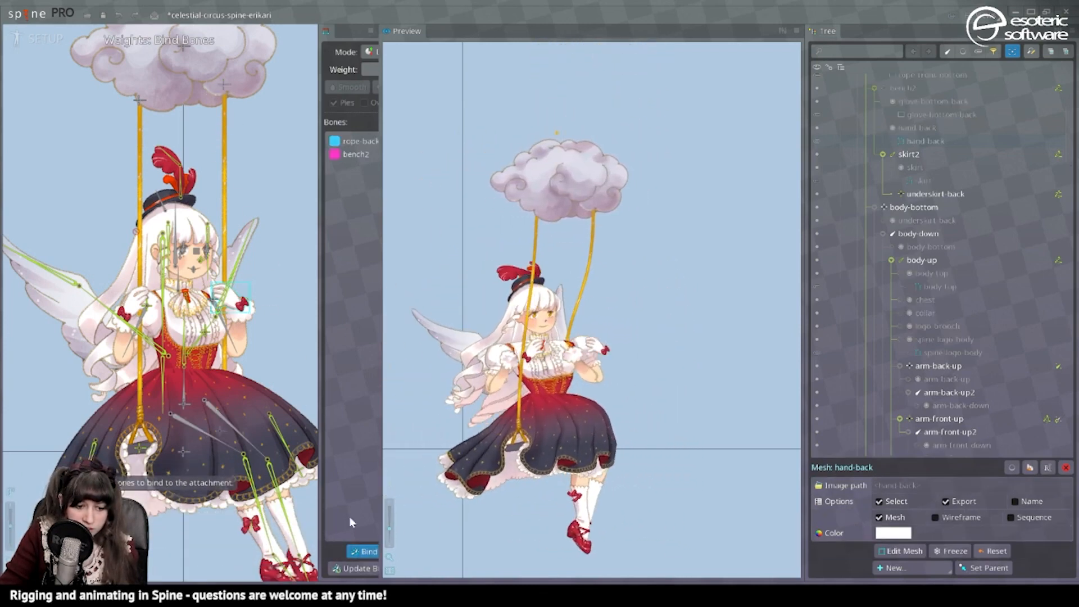
left_click(365, 551)
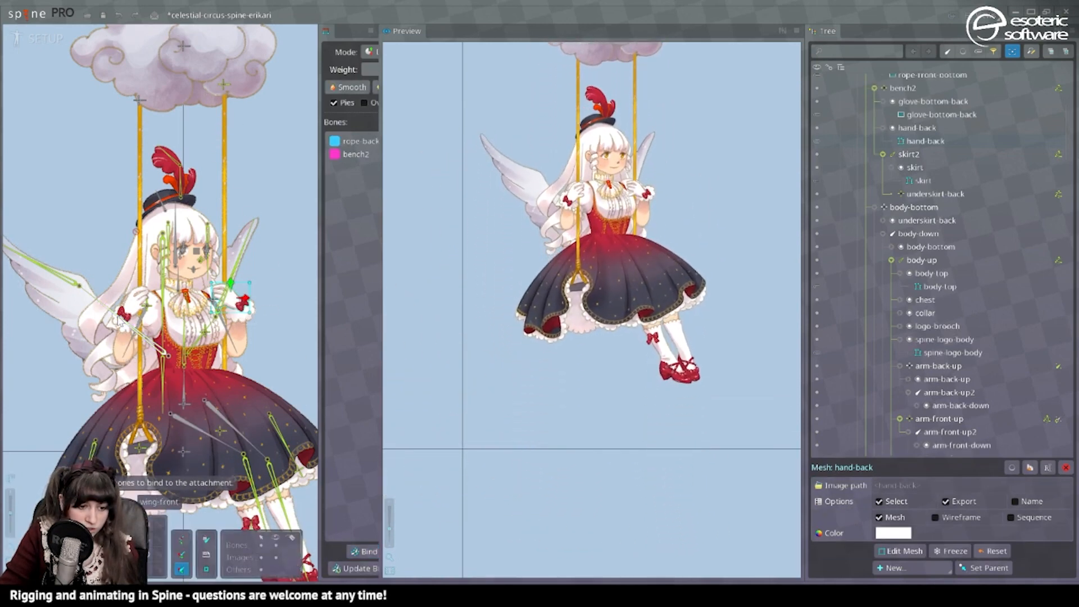
Convert the glove-bottom-front image to a mesh and bind it to the rope-front and bench bones.
left_click(120, 319)
left_click(879, 534)
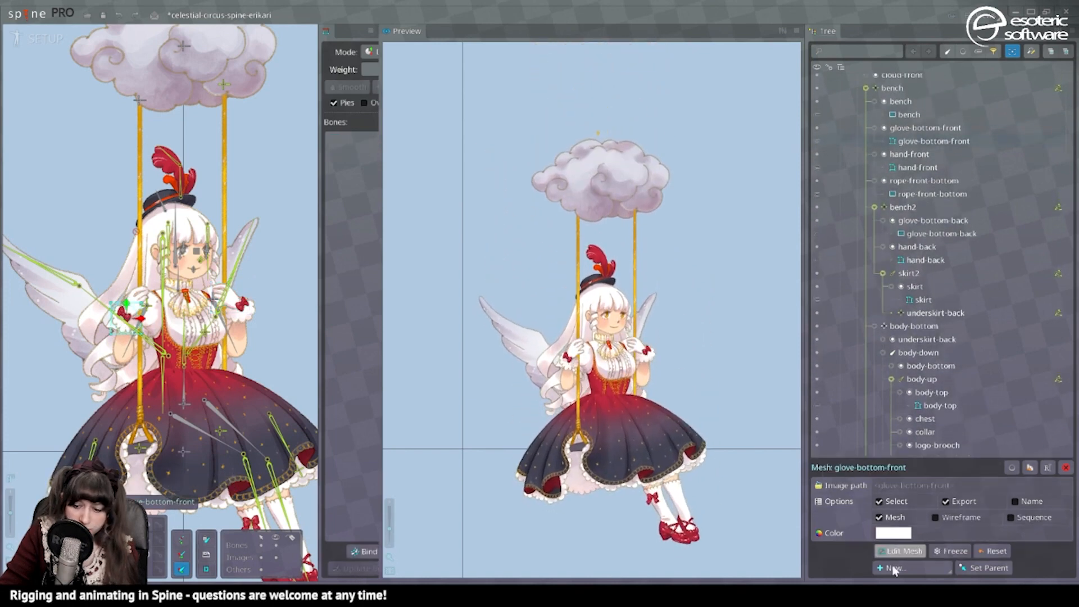
left_click(365, 552)
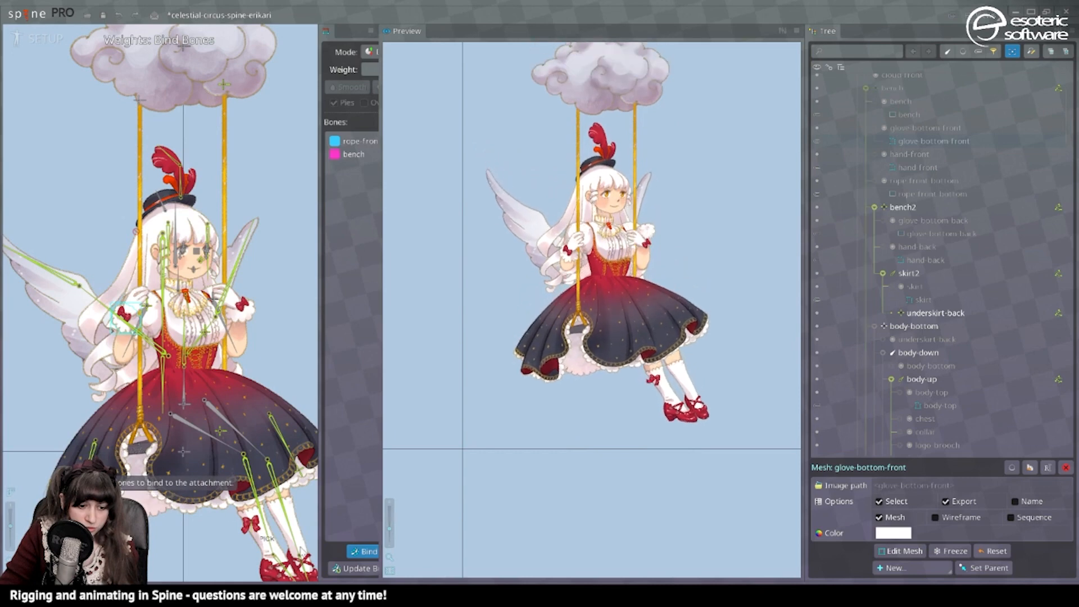
left_click(360, 553)
Make arm-front-down a mesh and bind it to the bench, arm-front-up2 and rope-front bones.
left_click(127, 355)
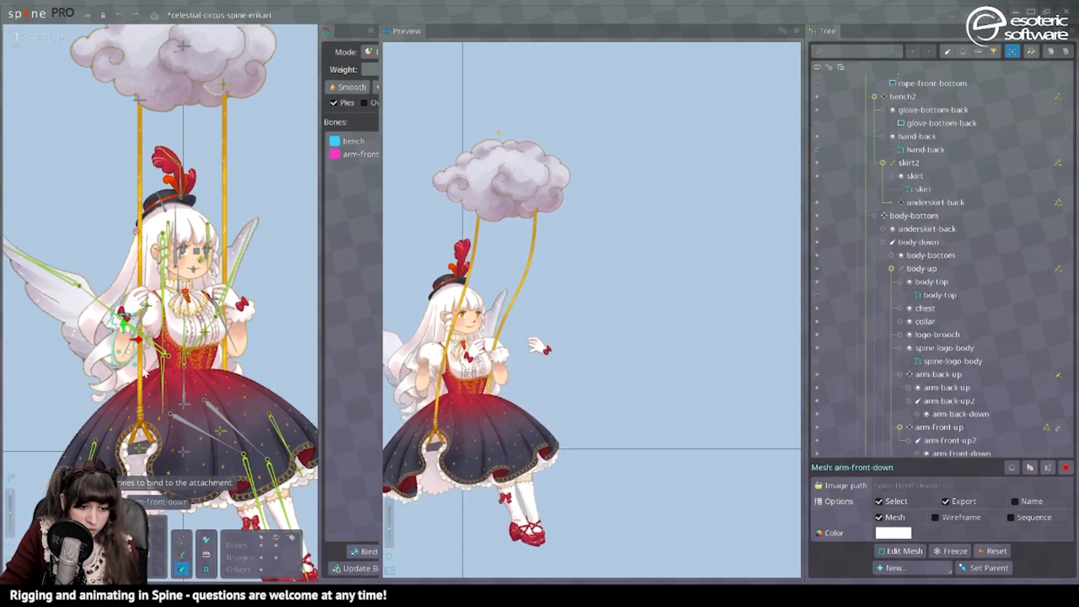
left_click(365, 552)
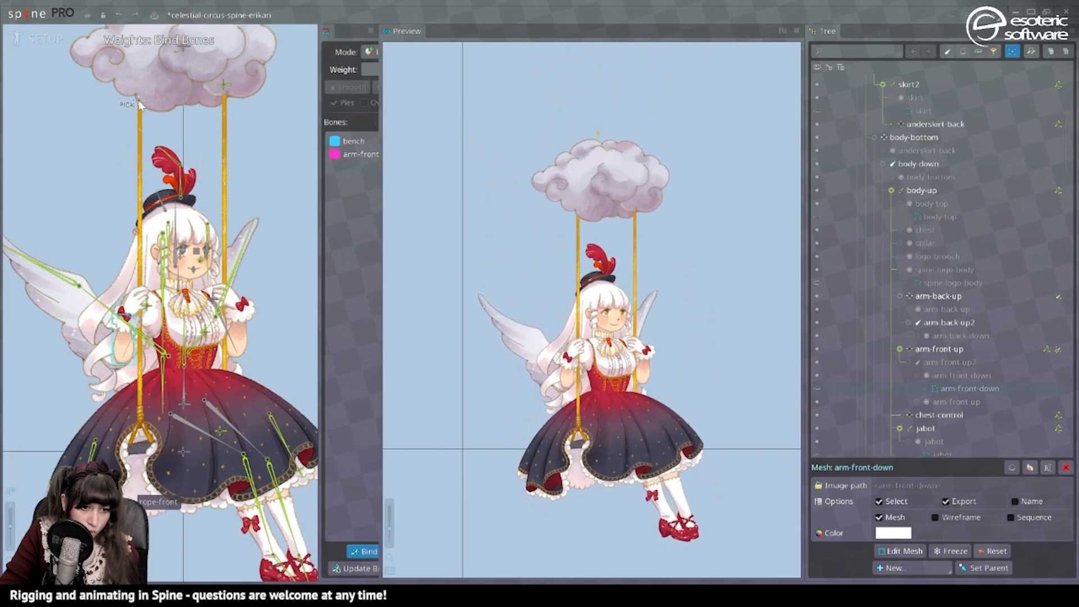
left_click(368, 553)
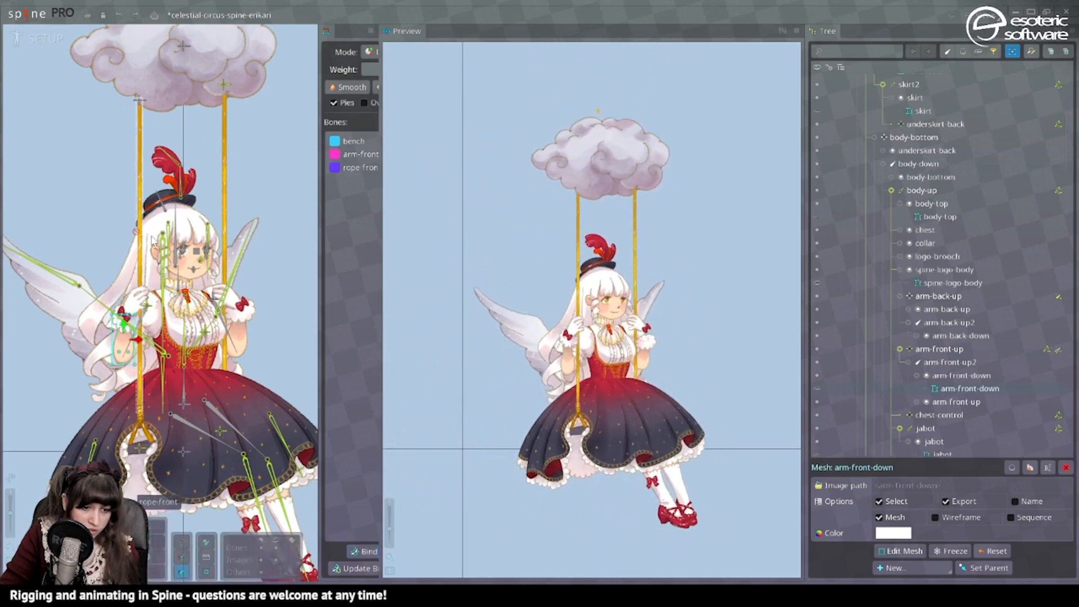
Make arm-back-down a mesh and bind it to the arm-back-up2, bench2 and rope-back bones.
left_click(236, 339)
left_click(362, 553)
left_click(224, 86)
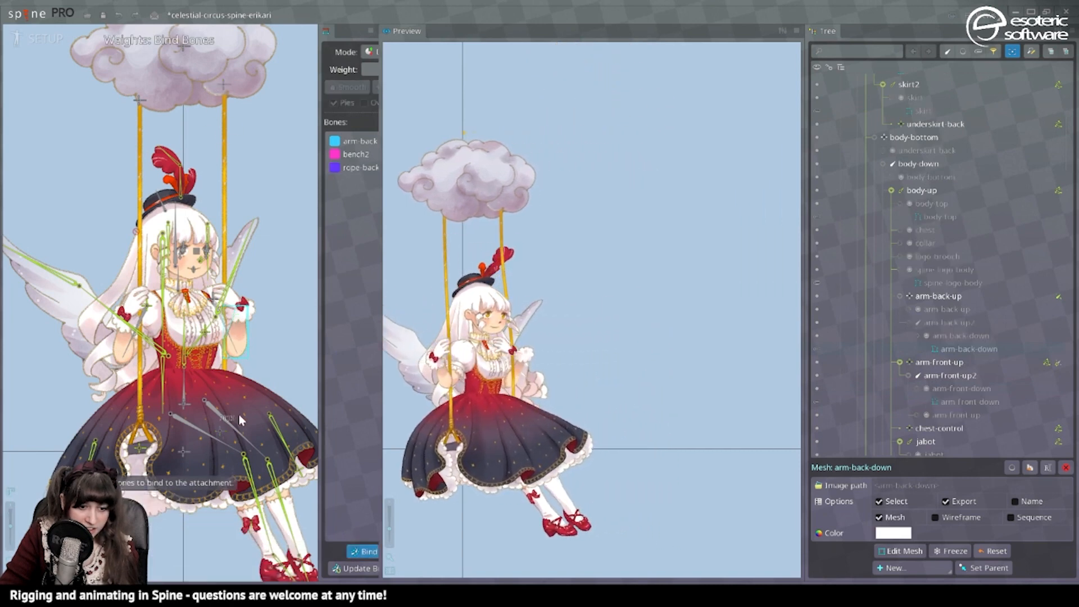
left_click(358, 552)
Switch to animate mode and shift the bench bone sideways to about X -747 to expose the hand weighting.
key("ctrl+Tab")
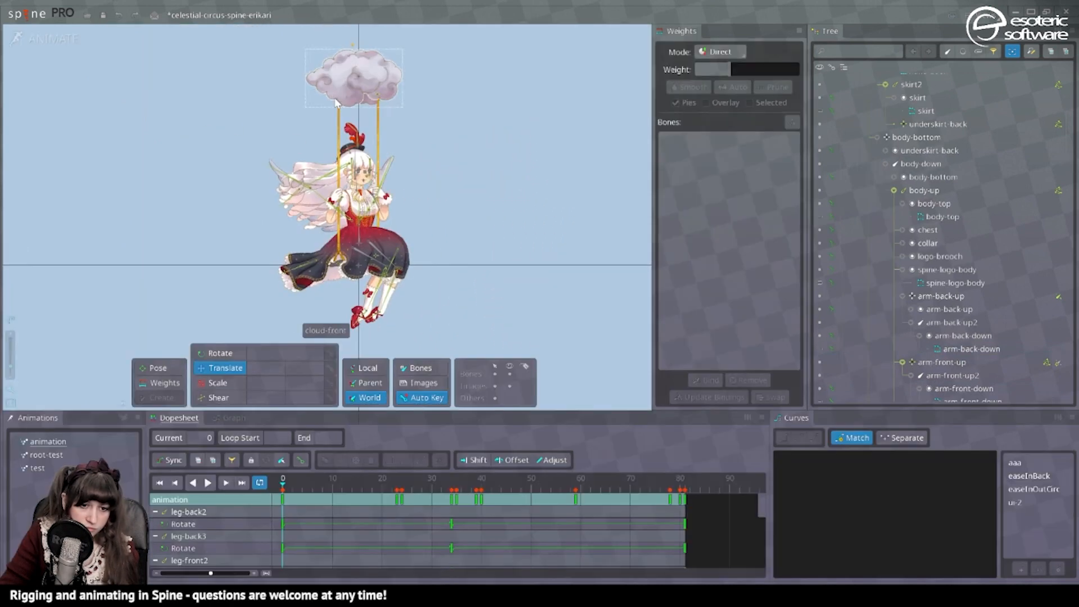
scroll(336, 103, "up", 4)
scroll(347, 212, "down", 4)
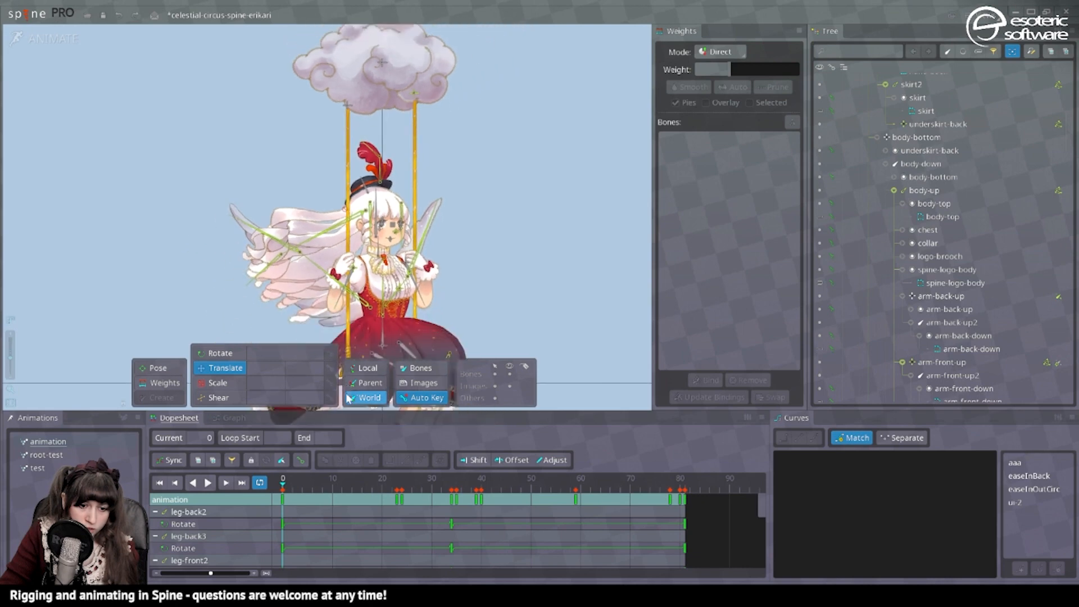
left_click_drag(342, 290, 268, 290)
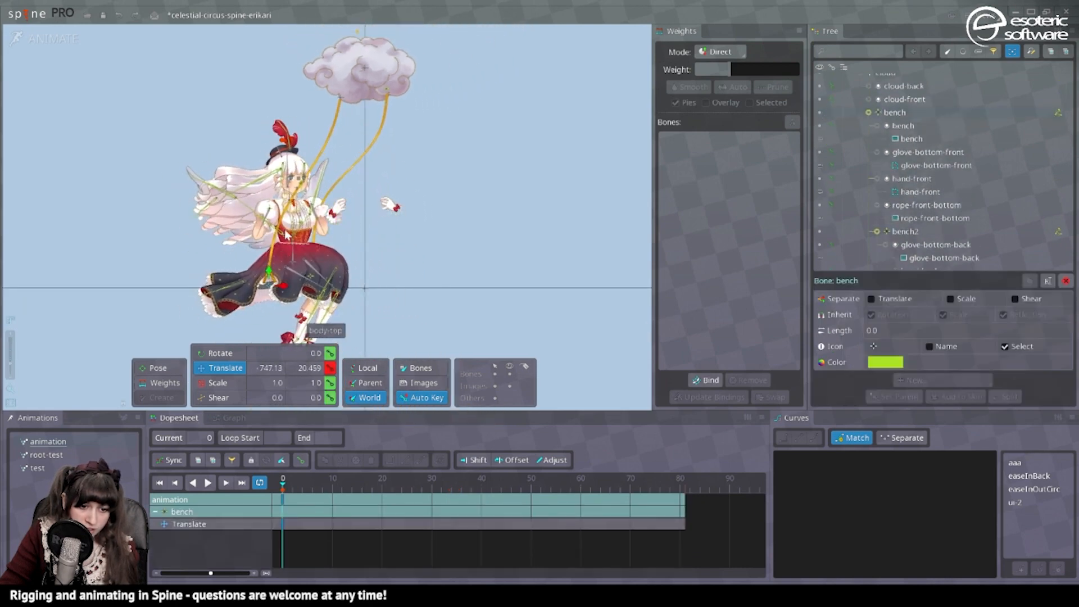
Set the bench bone's weight to about 70 on all vertices of the hand-front mesh.
scroll(273, 212, "up", 4)
left_click(402, 191)
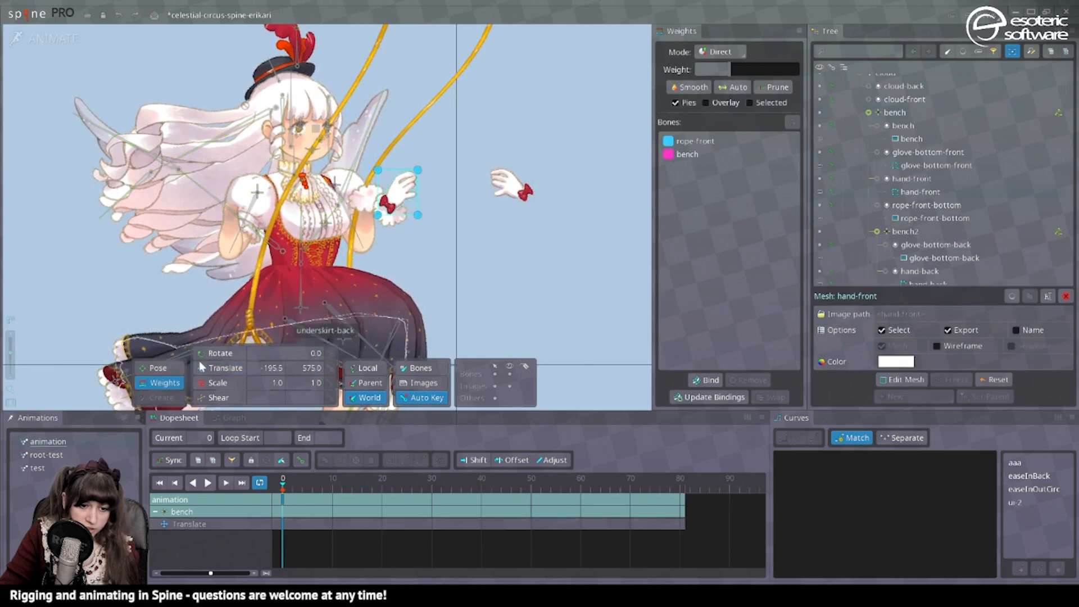
left_click_drag(476, 279, 354, 147)
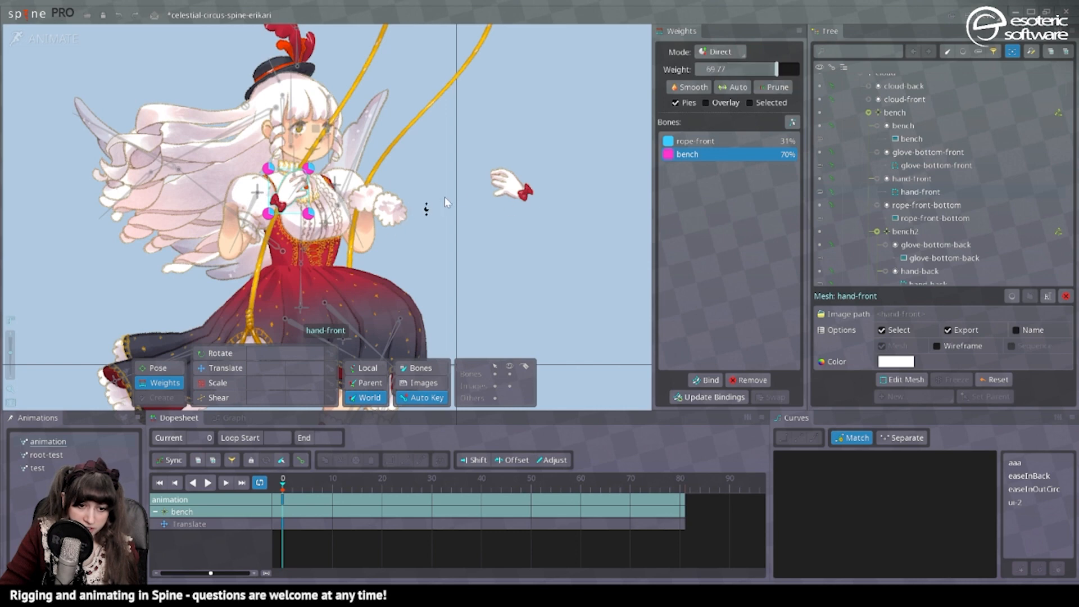
Adjust the rope and bench weights of the hand-back and glove-bottom-front meshes so they line up with the arms.
left_click(525, 190)
left_click_drag(576, 250, 470, 128)
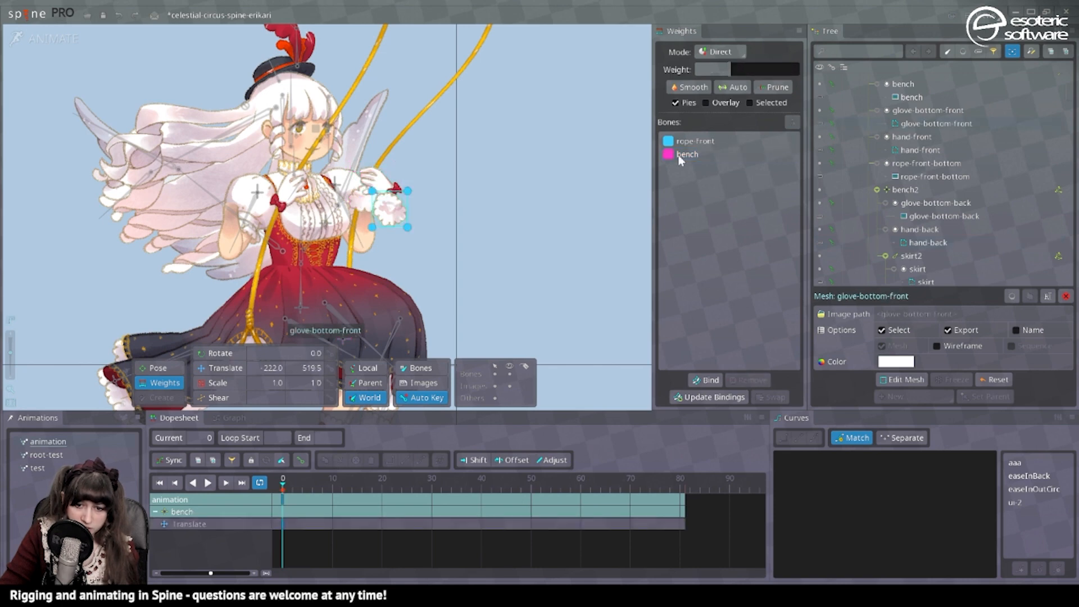
left_click_drag(408, 230, 409, 230)
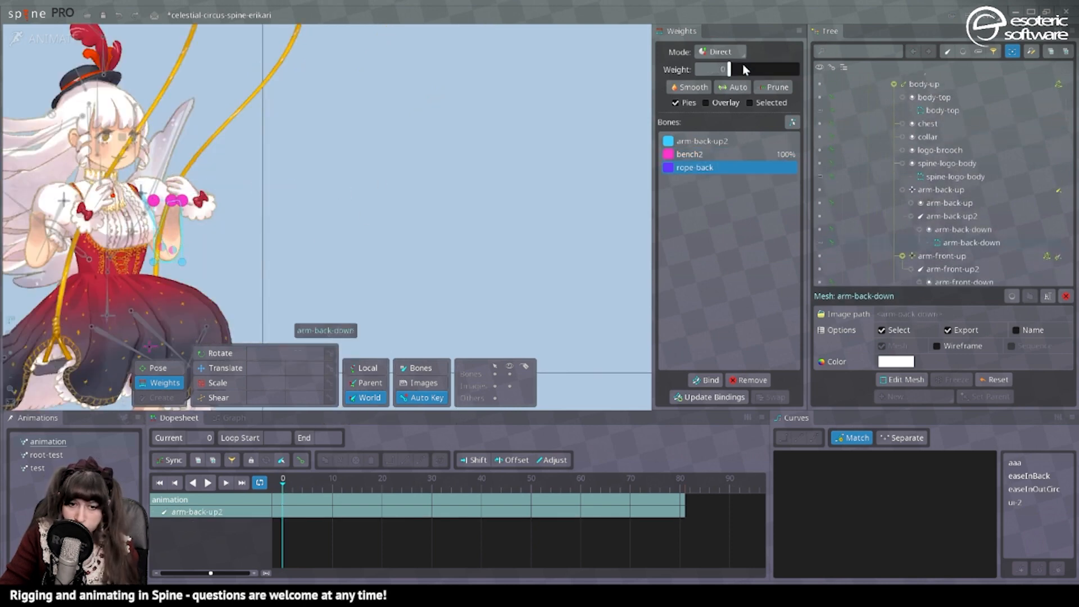
Adjust the rope-bone weights on the wrist vertices of the arm-back-down and arm-front-down meshes.
left_click_drag(294, 224, 518, 206)
left_click(263, 214)
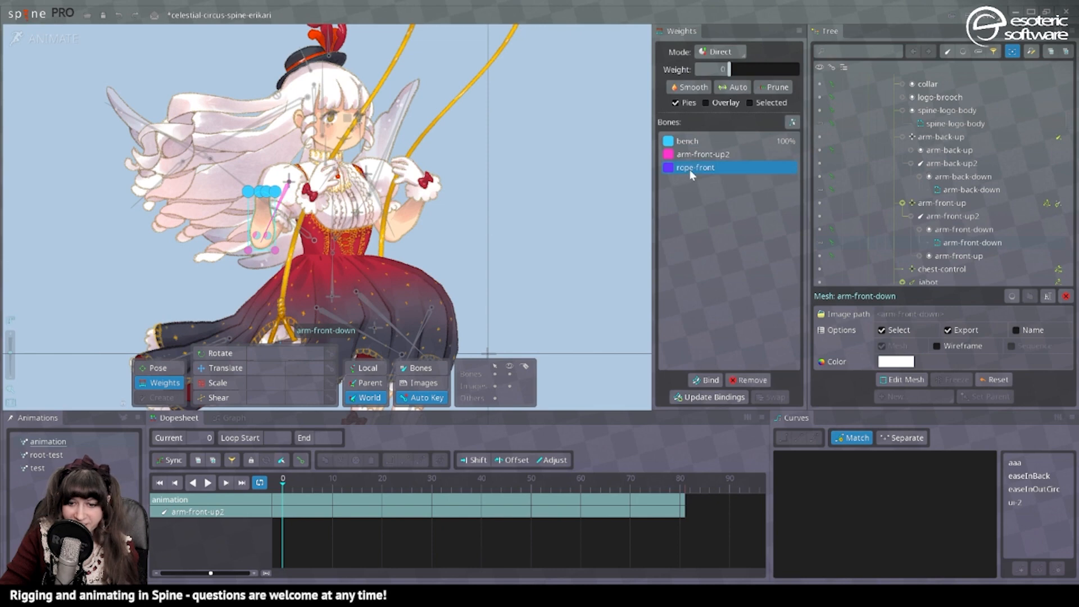
left_click_drag(740, 69, 755, 69)
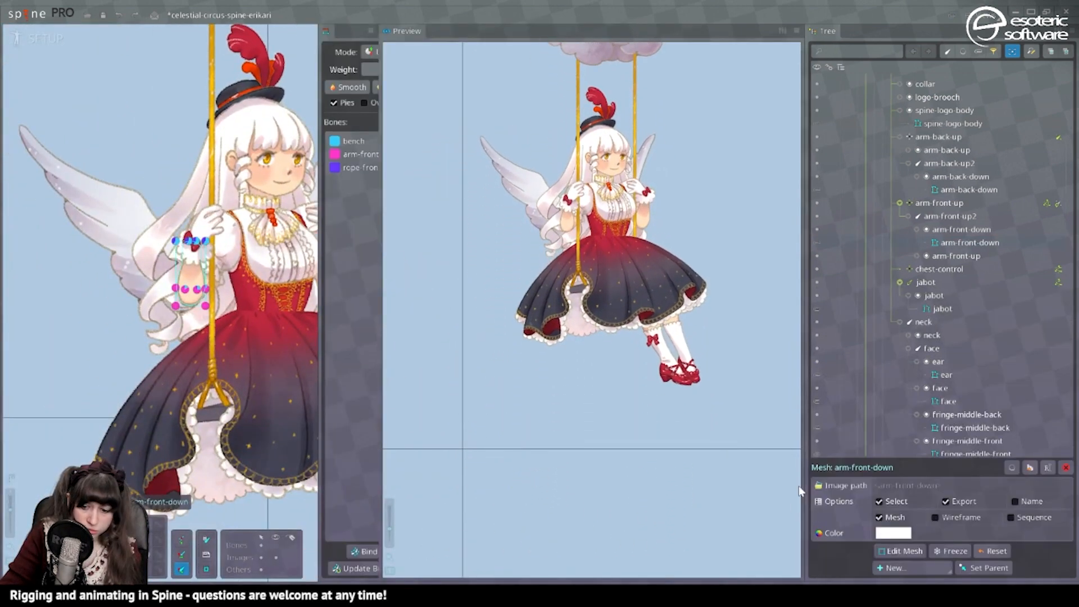
Edit the arm-front-down mesh at the two outer vertices of its row near the elbow.
left_click(905, 551)
scroll(174, 281, "up", 3)
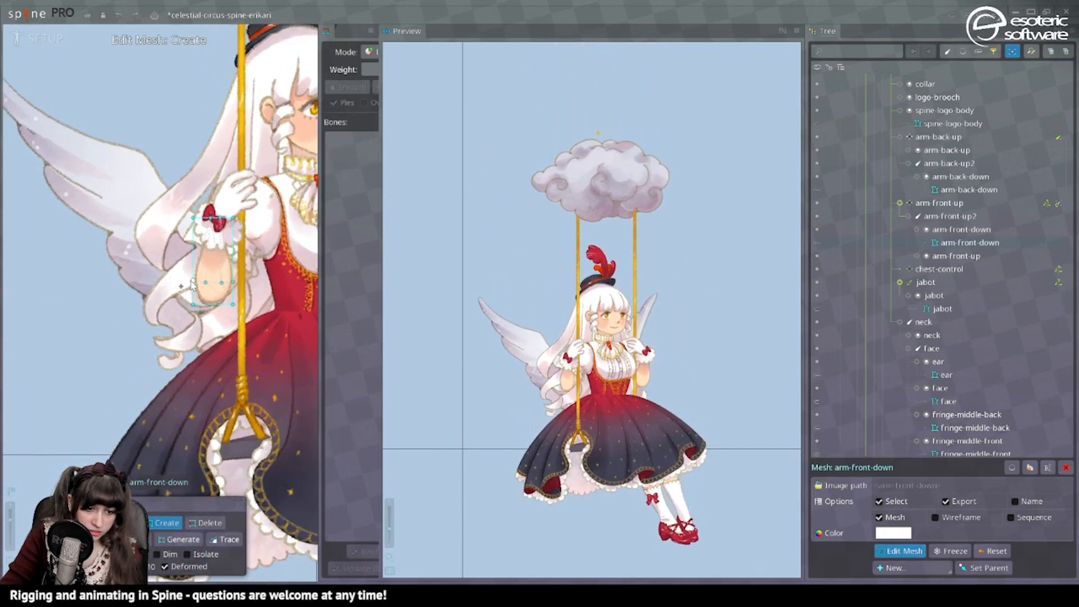
double_click(193, 280)
double_click(234, 281)
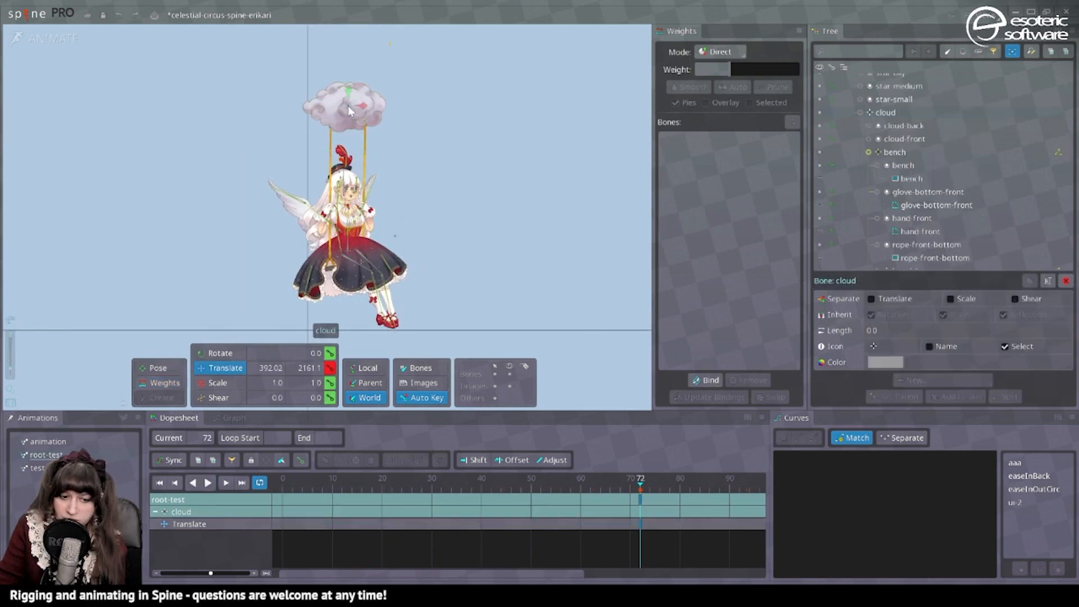
Move the cloud bone sideways in the root-test animation to test the swing, and return to setup mode.
left_click_drag(349, 110, 458, 113)
key("ctrl+Tab")
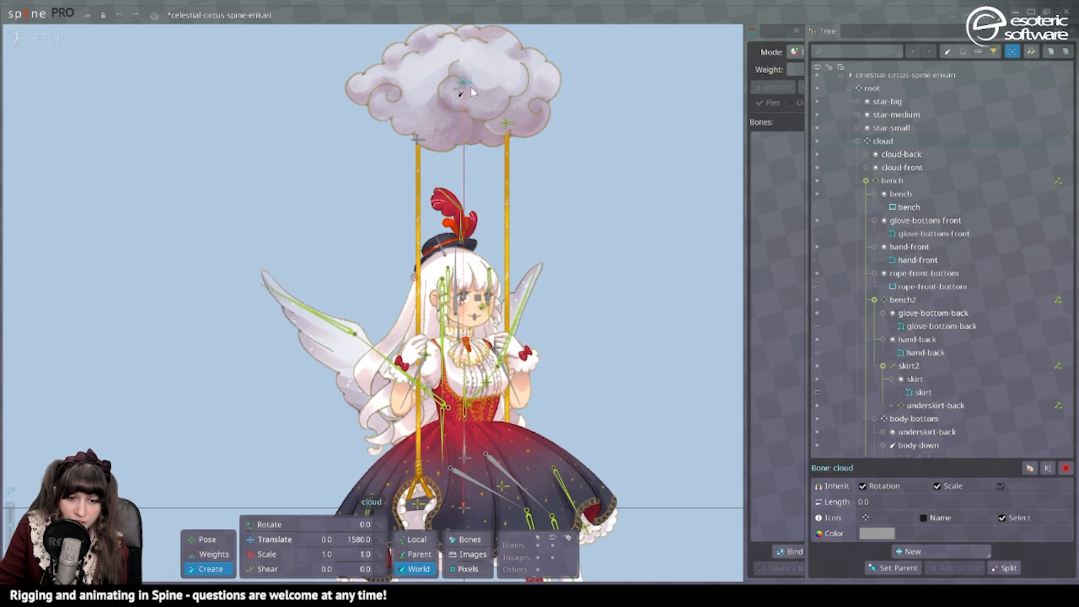
scroll(595, 127, "down", 3)
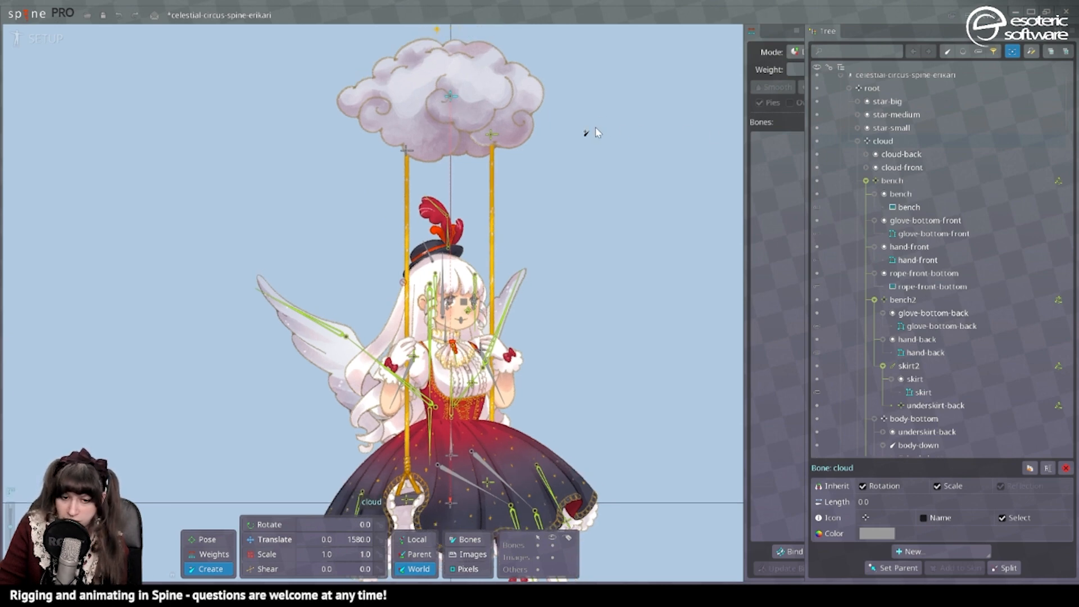
scroll(537, 138, "down", 2)
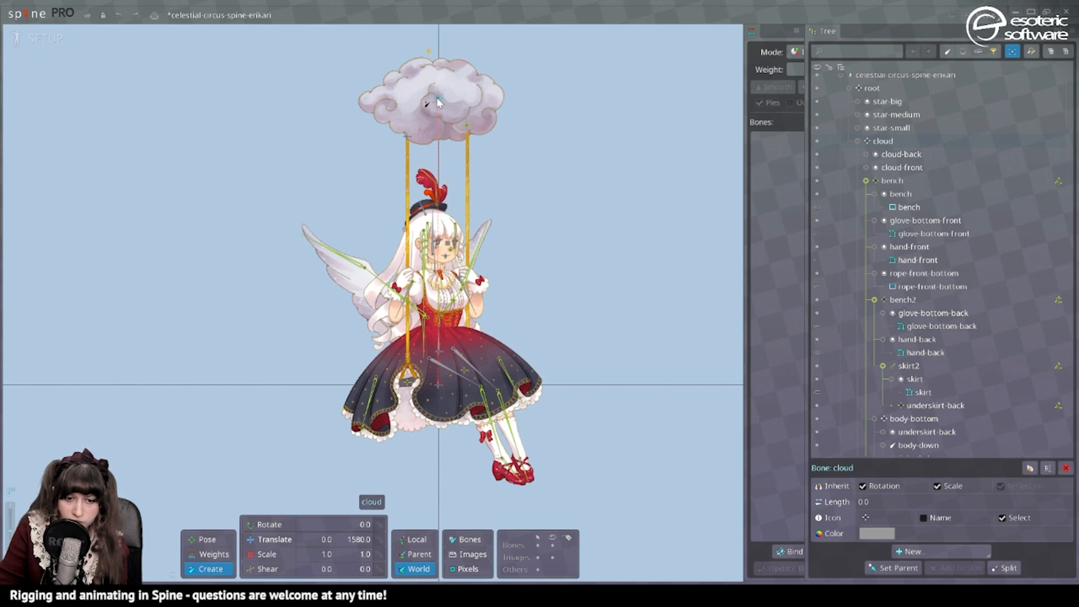
Draw a bone about 1561 long from the cloud straight down to the bench and split it into two nested Fibonacci bones.
left_click_drag(438, 96, 437, 379)
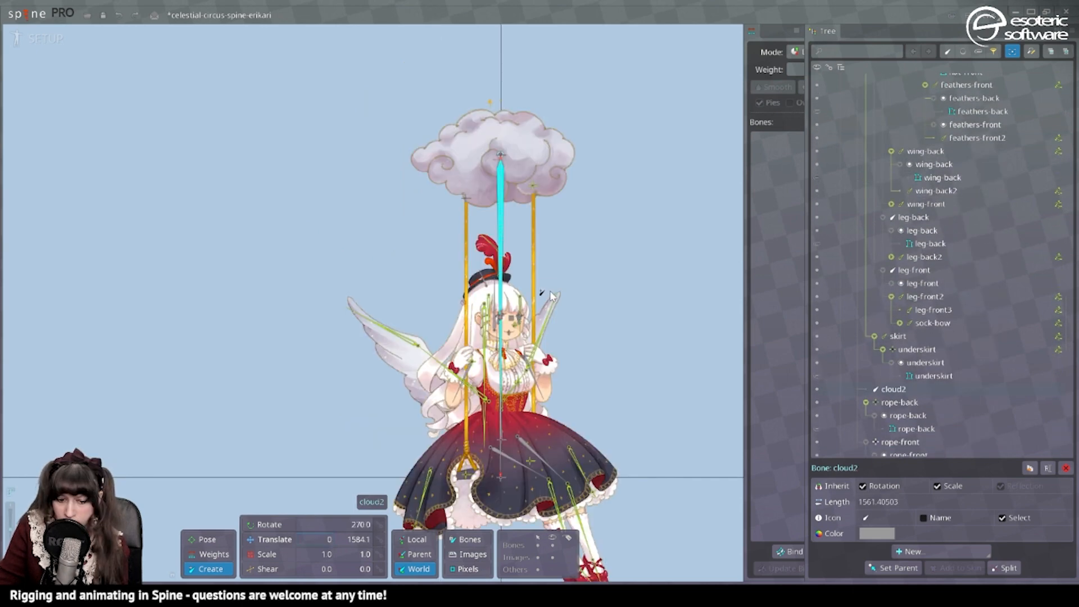
left_click(992, 569)
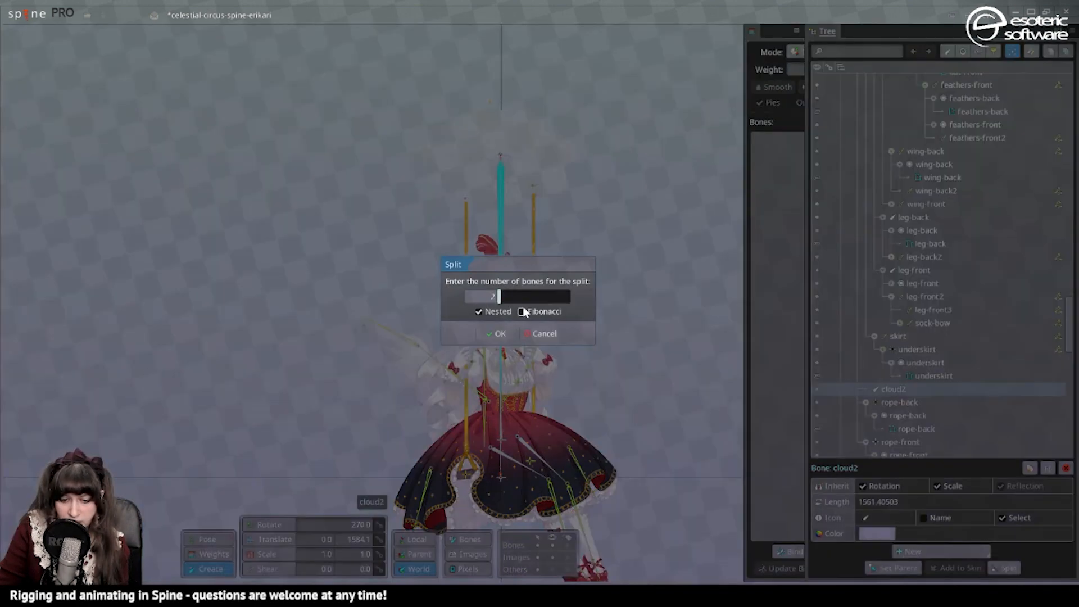
left_click(509, 336)
Set cloud2b as the parent of the bench bone.
left_click(468, 475)
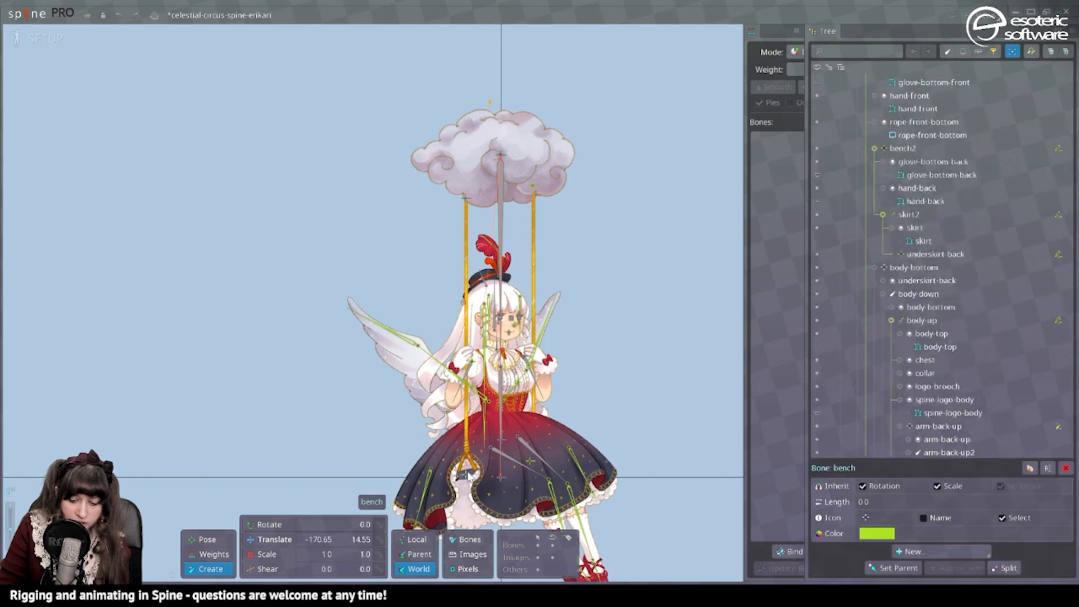
key("p")
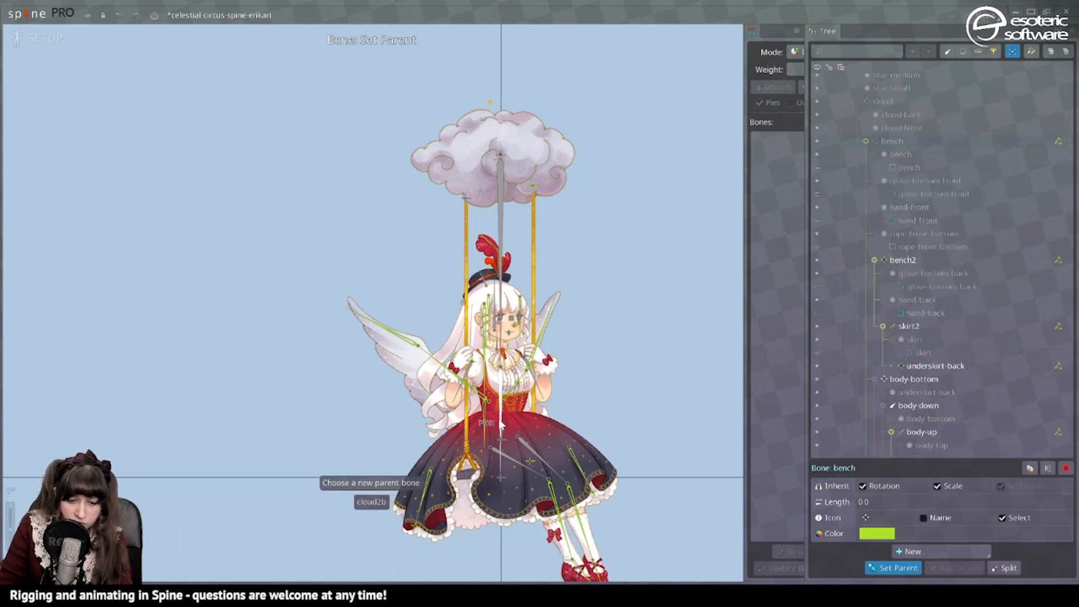
left_click(500, 426)
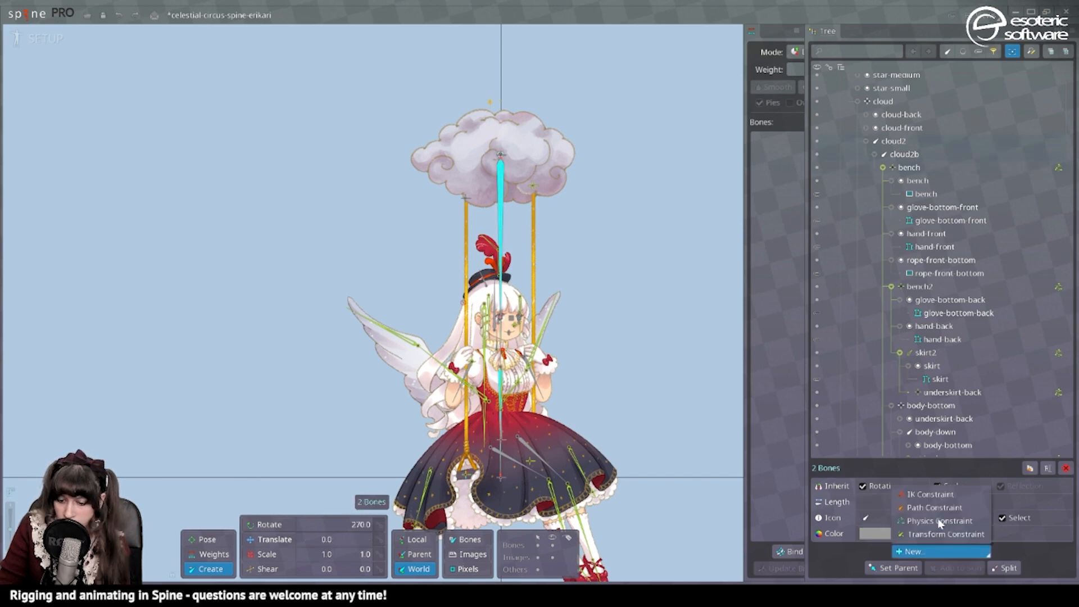
Add physics constraints to the cloud2 and cloud2b bones and return to the setup layout with the Preview view.
left_click(940, 521)
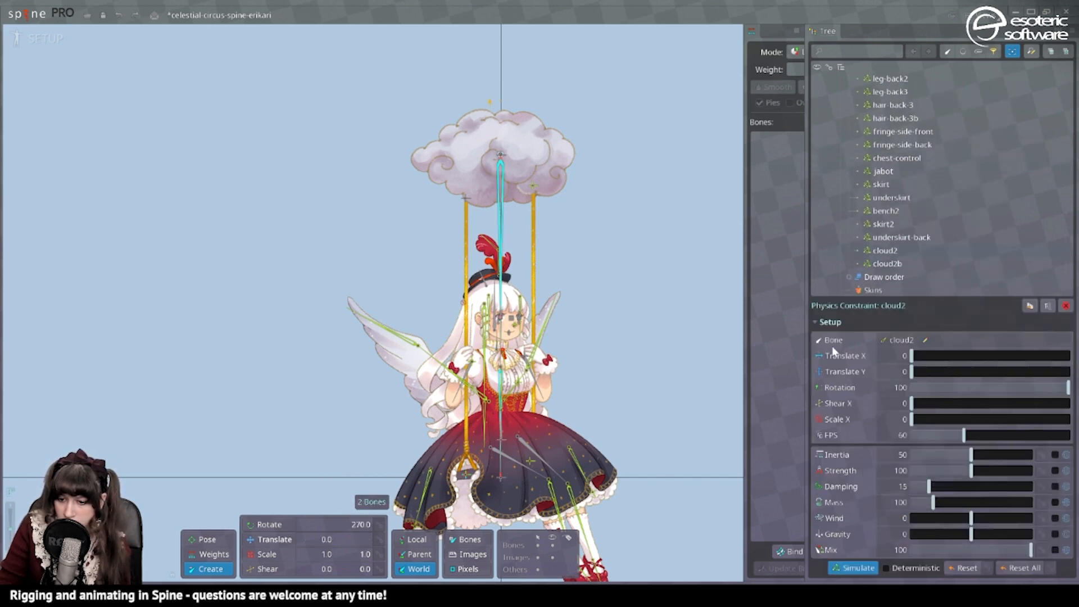
key("ctrl+Tab")
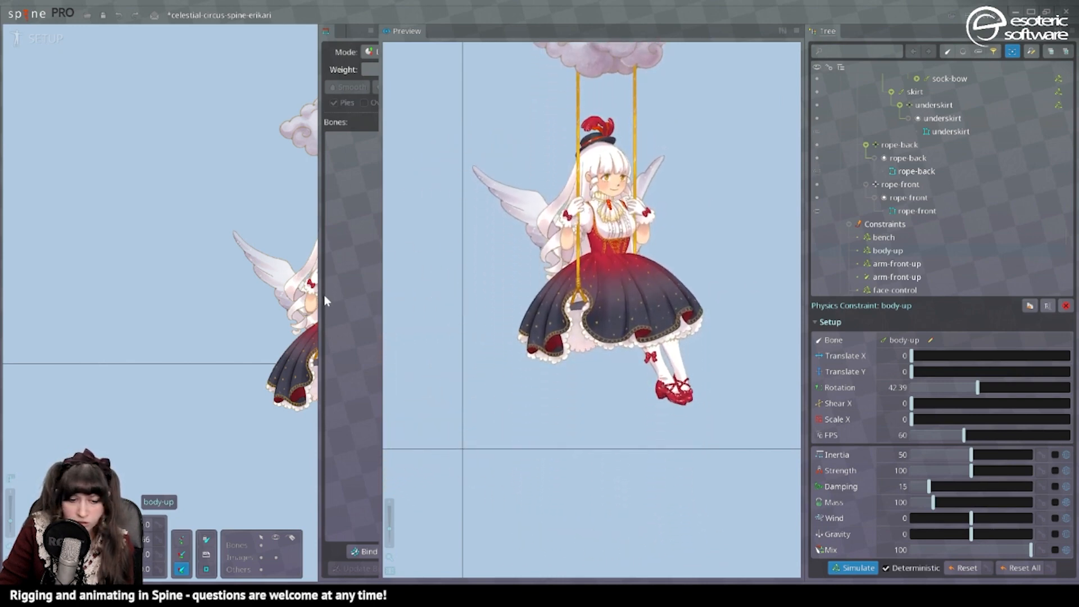
left_click_drag(281, 367, 202, 416)
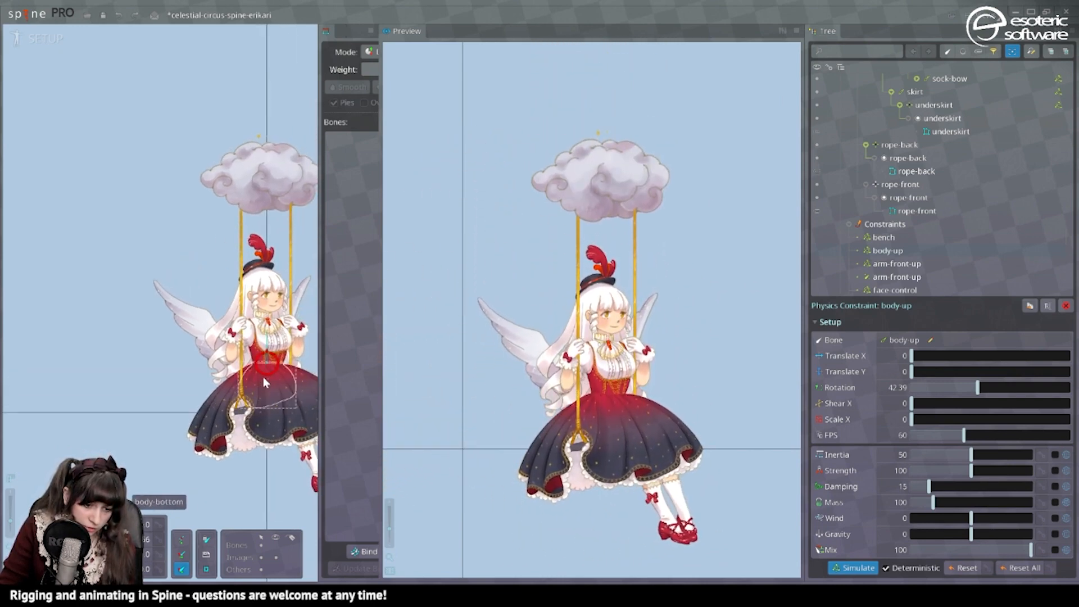
Add a physics constraint to the body-down bone.
left_click(265, 381)
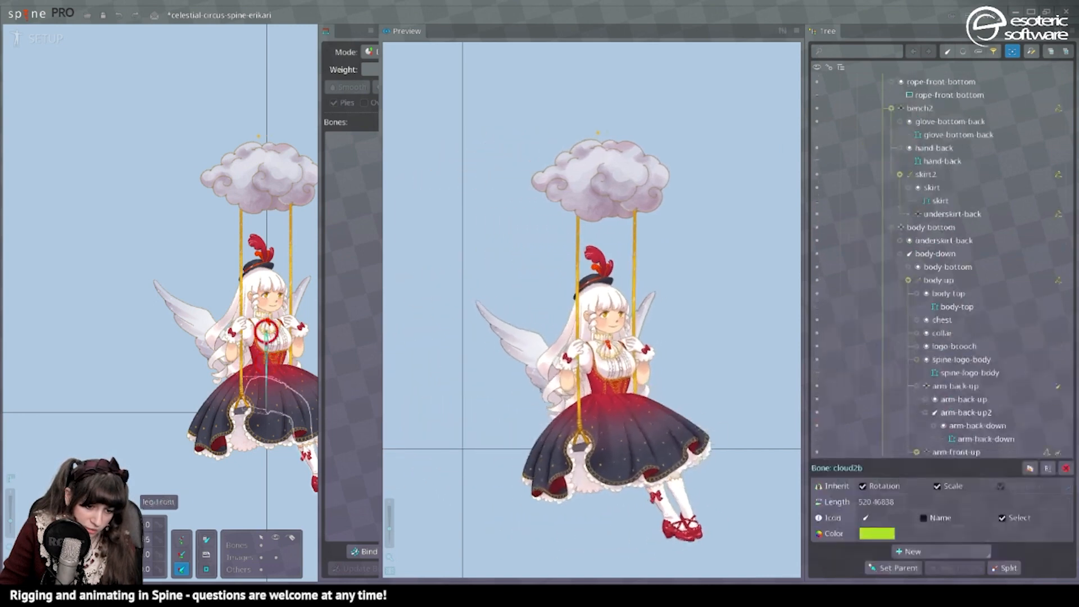
scroll(269, 382, "up", 3)
left_click(270, 363)
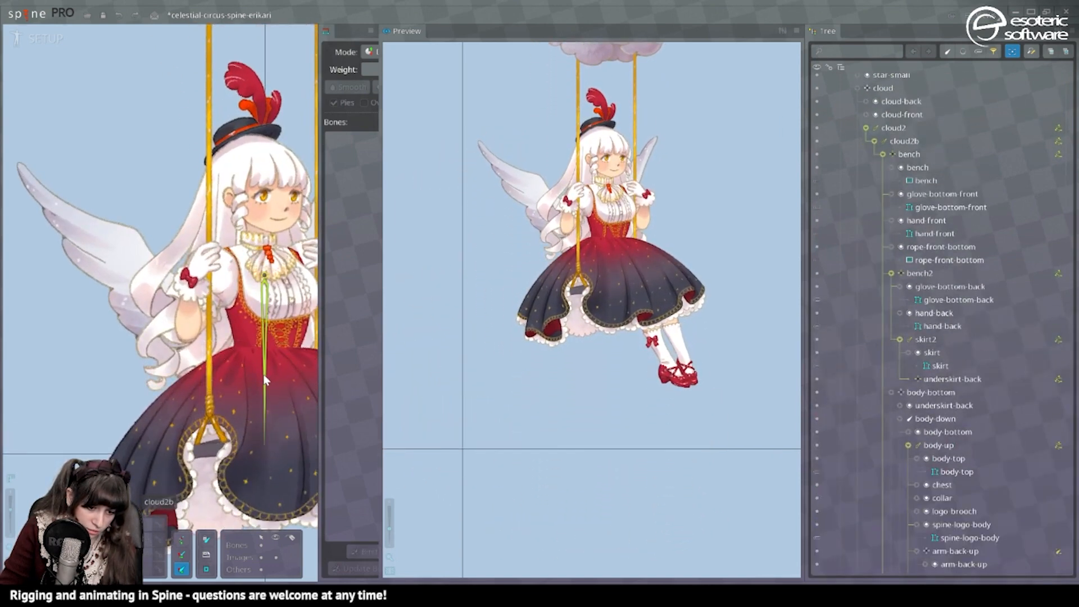
left_click(265, 380)
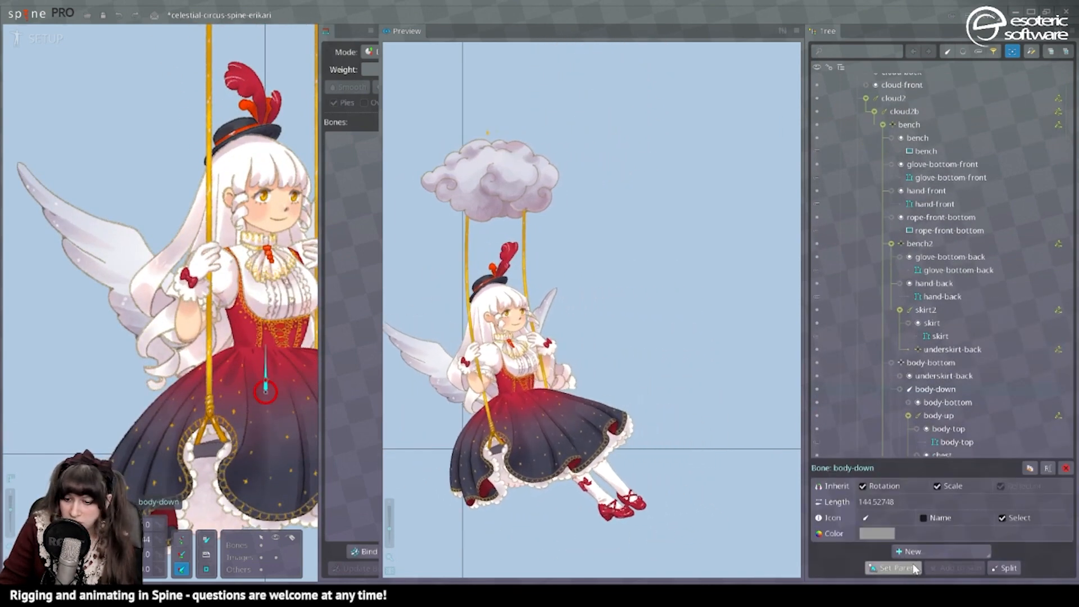
left_click(941, 551)
left_click(961, 541)
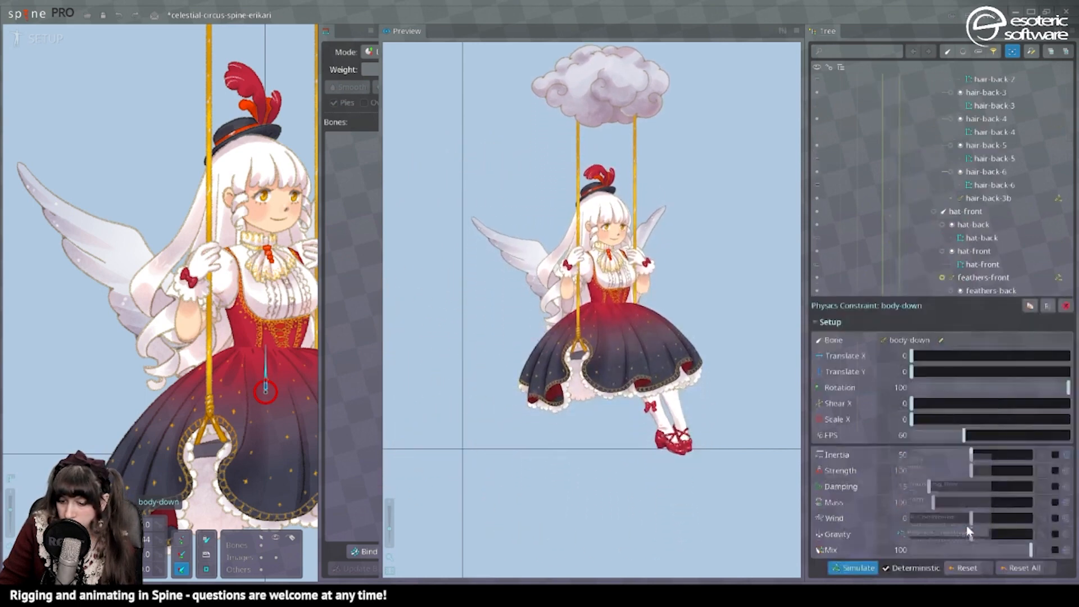
Place the body-down physics constraint just before body-up in the constraint order, set its rotation to 100 and lower its inertia.
left_click(987, 387)
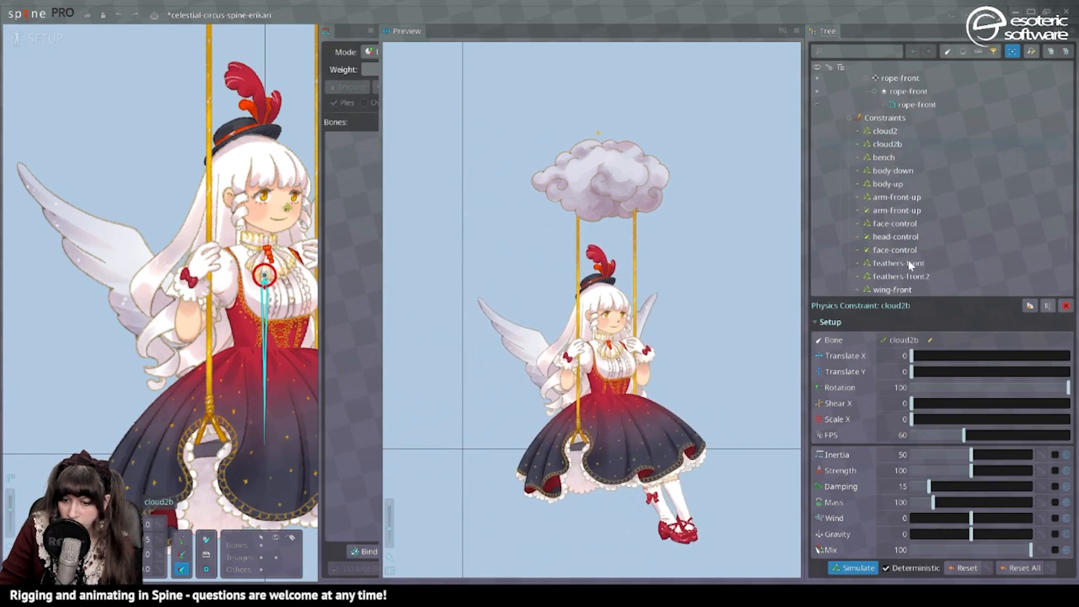
scroll(907, 260, "down", 1)
left_click(894, 147)
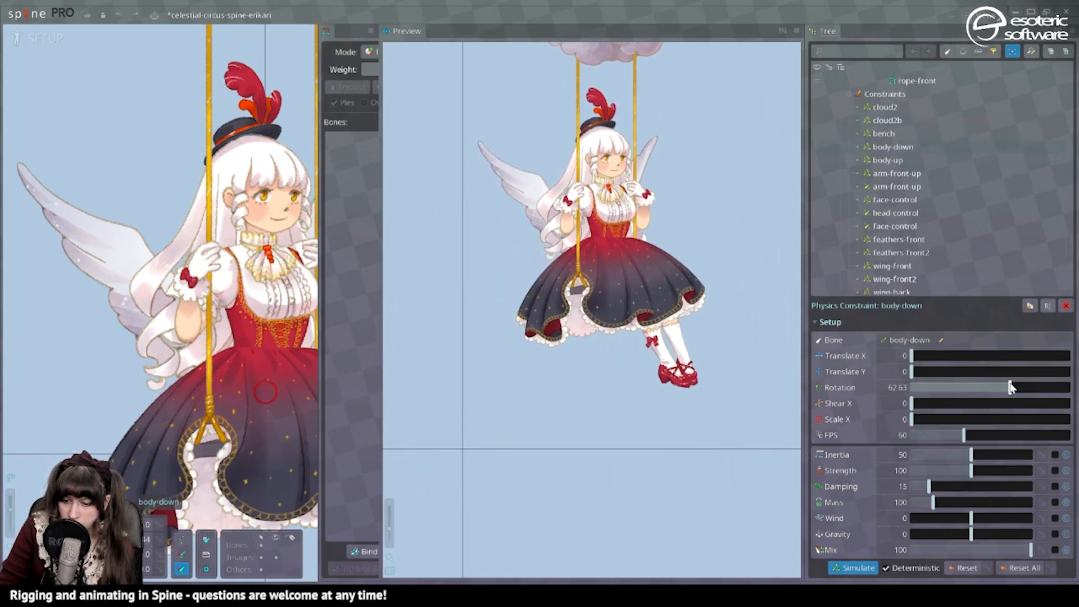
left_click_drag(1010, 387, 1059, 386)
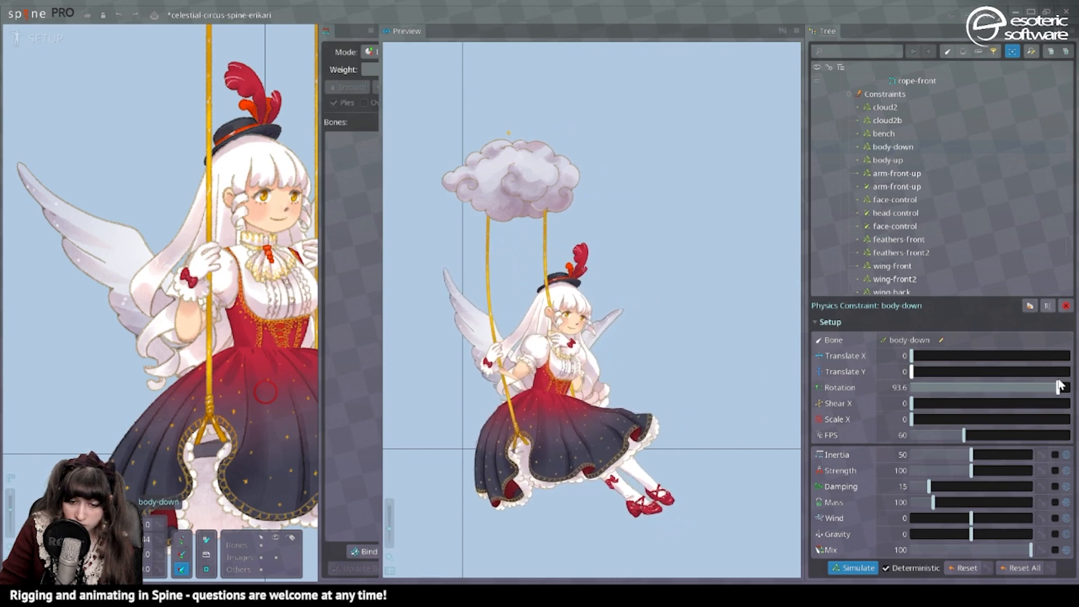
left_click_drag(1060, 387, 1070, 387)
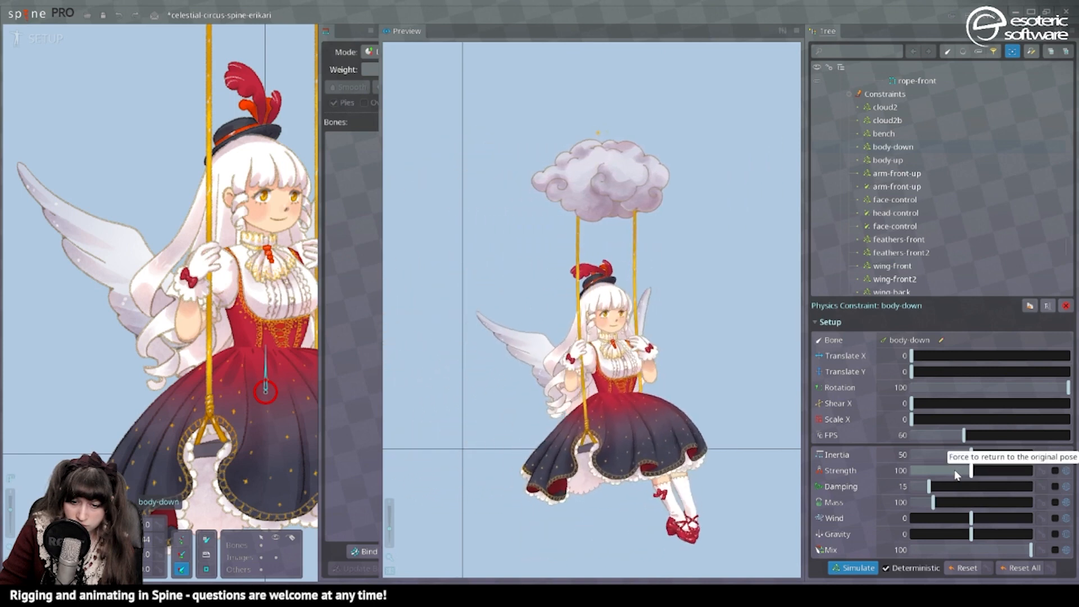
left_click(928, 454)
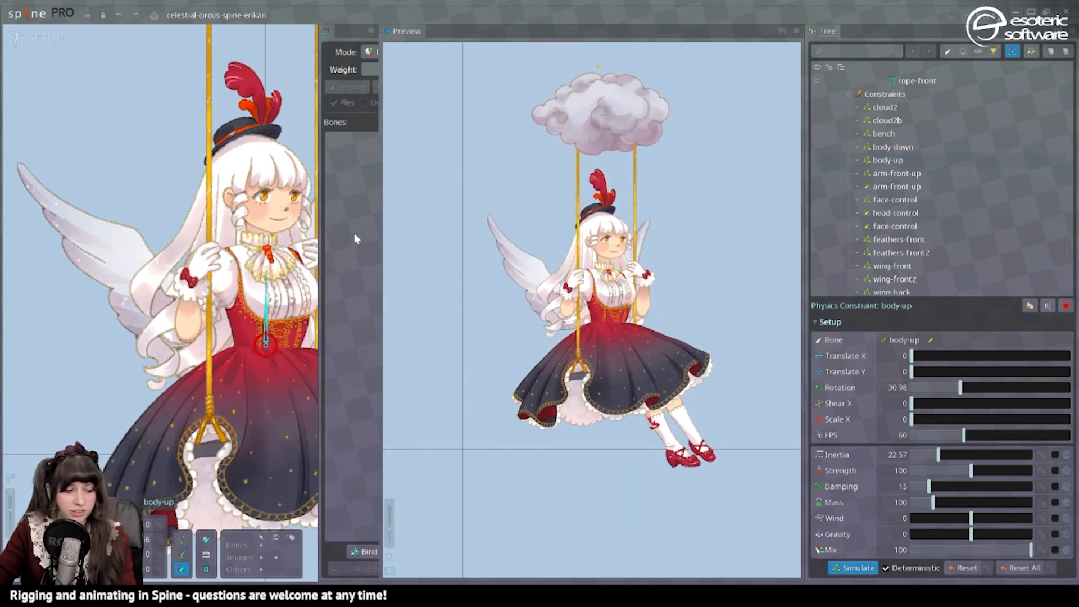
Convert the eyelashes-top-front image to a mesh and trace its outline automatically.
scroll(408, 249, "up", 2)
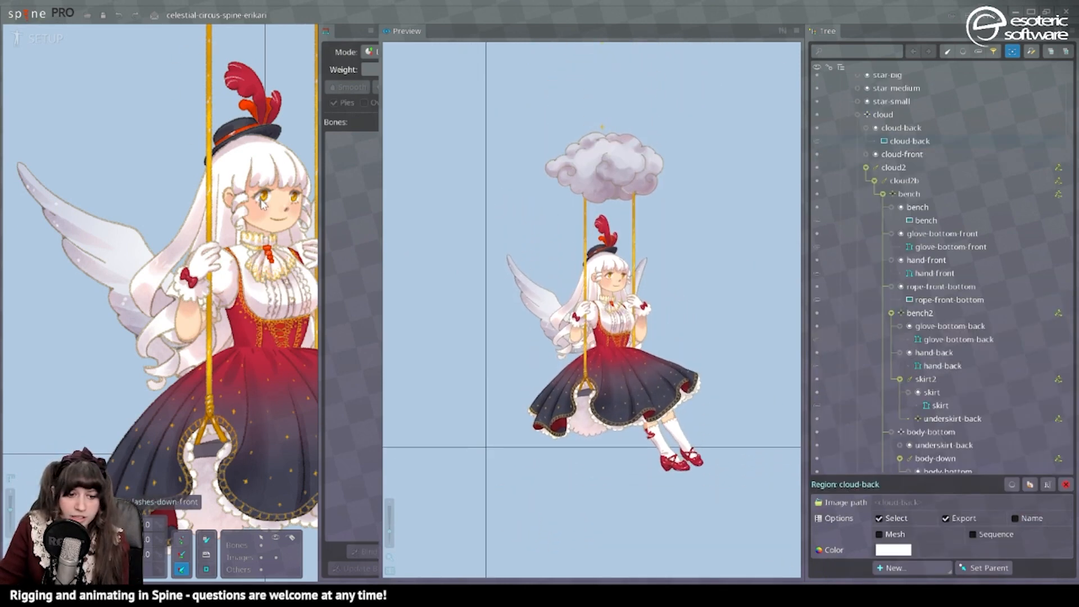
scroll(249, 211, "up", 3)
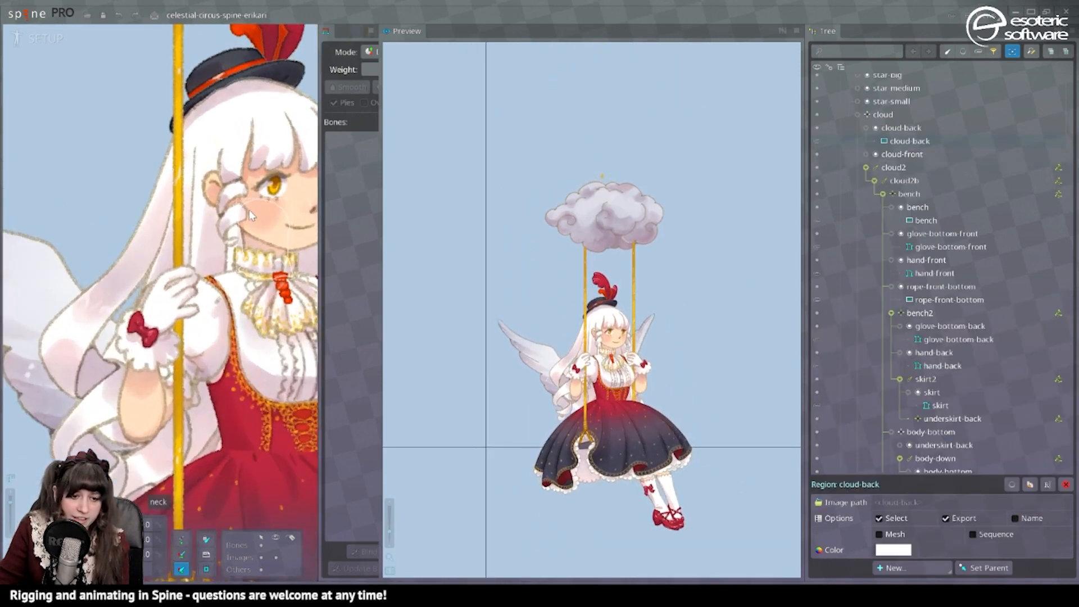
scroll(251, 216, "up", 3)
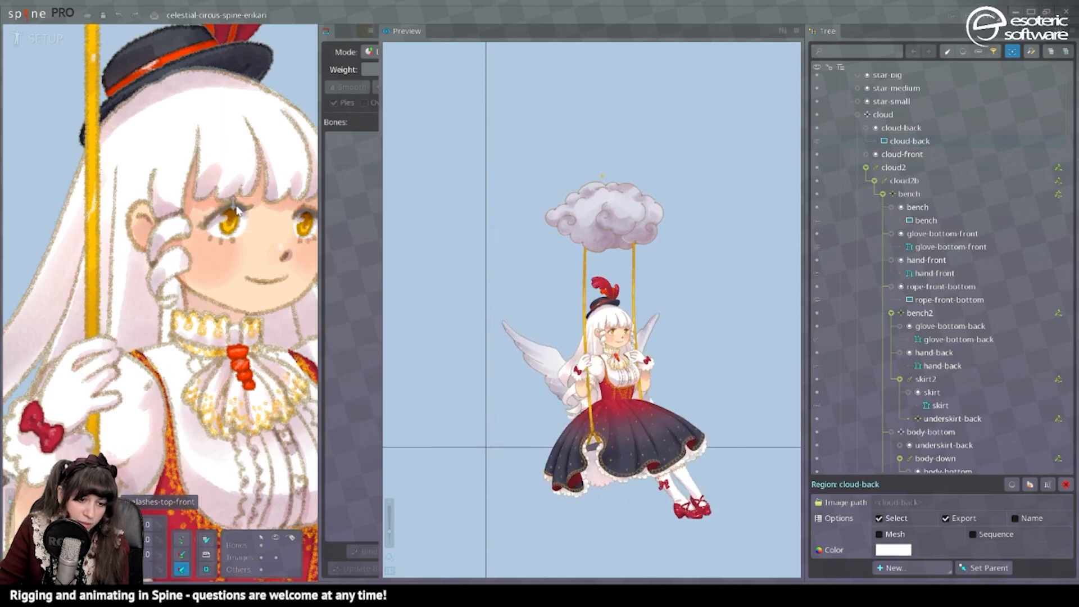
left_click(226, 216)
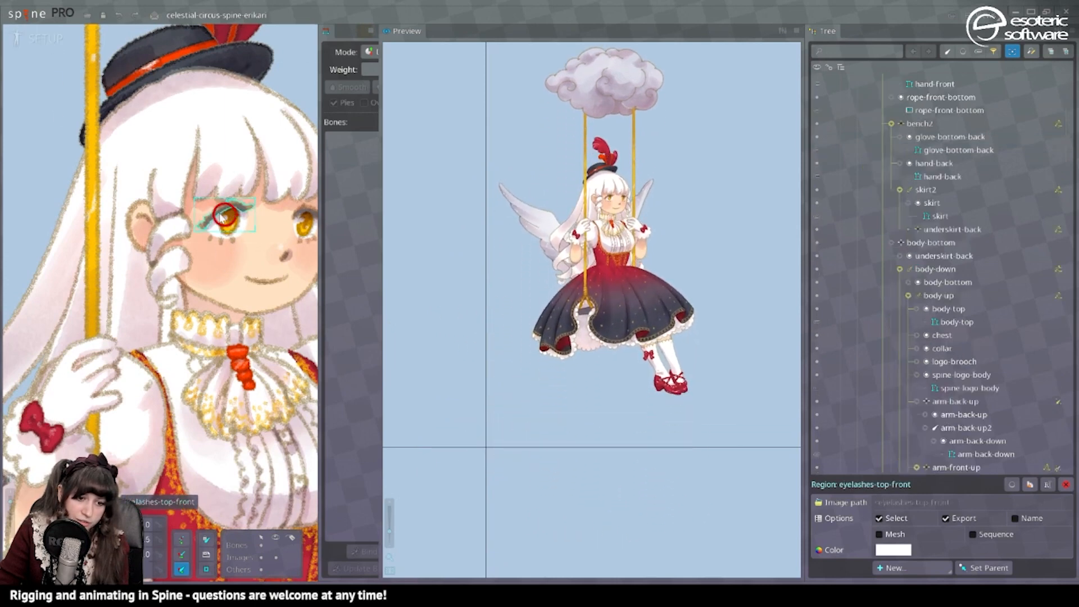
left_click(879, 534)
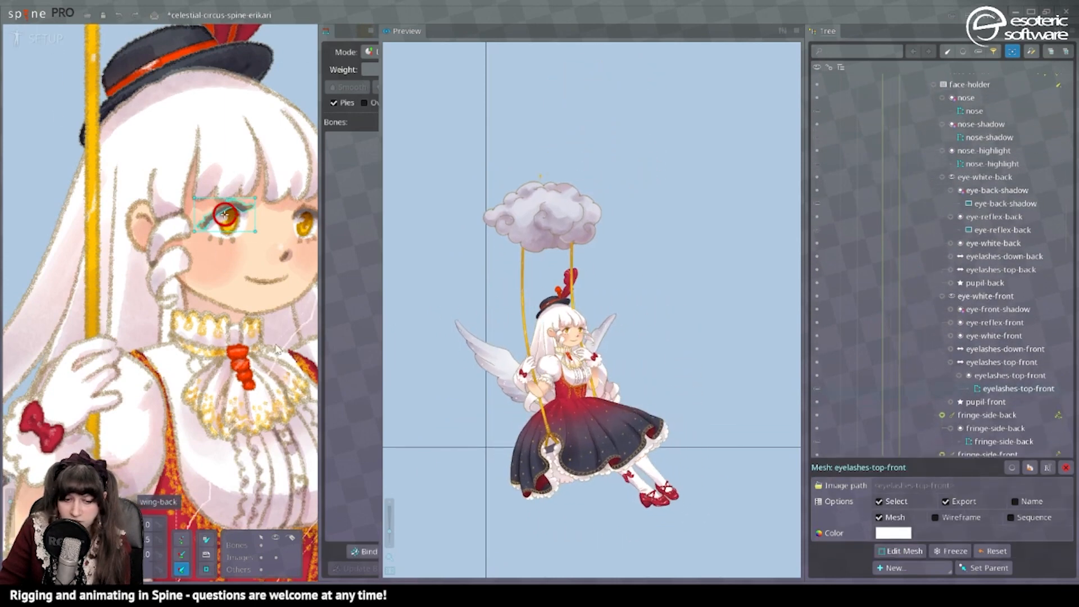
left_click(903, 551)
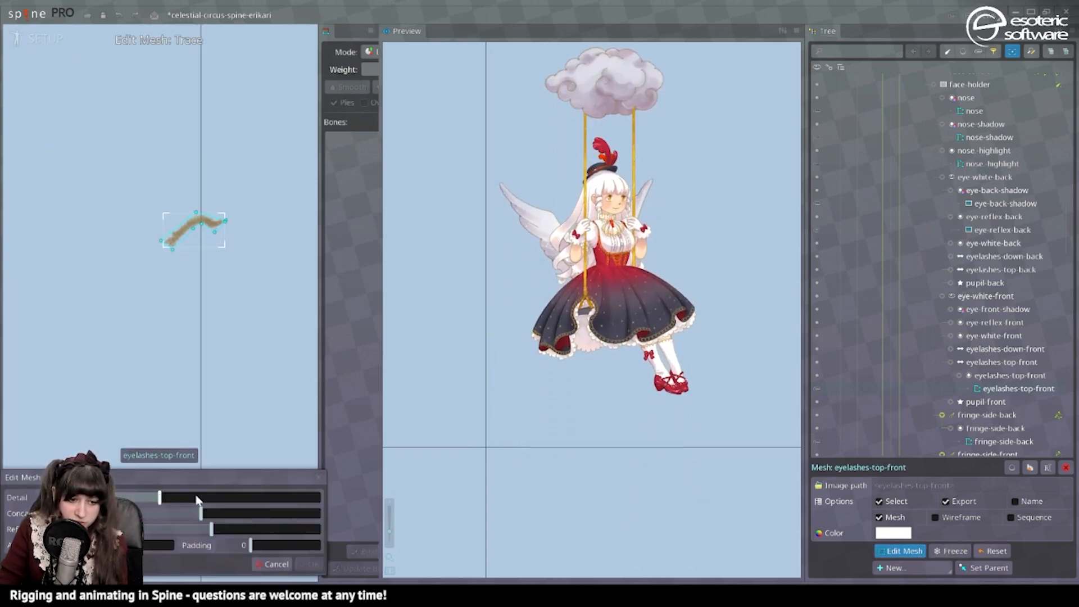
left_click(310, 564)
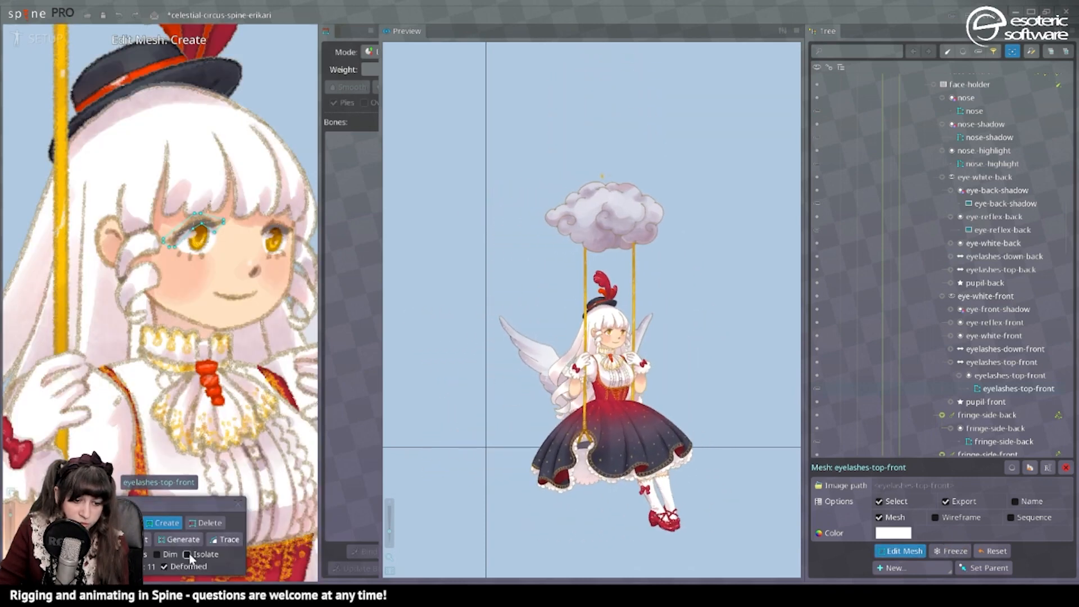
left_click(238, 504)
Convert eye-back-shadow and eyelashes-top-back to meshes, and trace the outline of eyelashes-top-back.
left_click(276, 231)
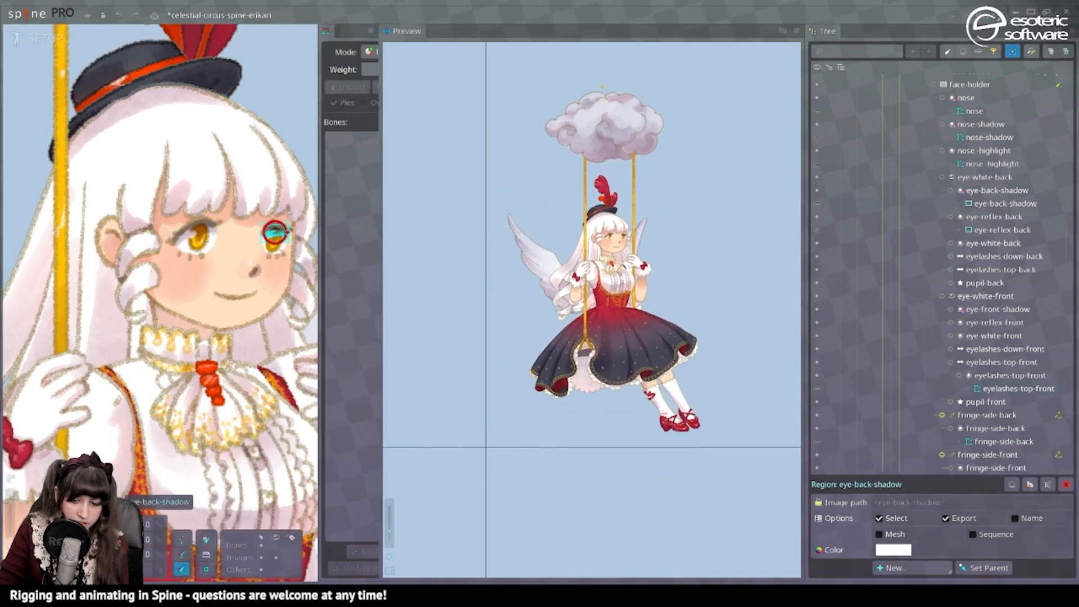
left_click(879, 535)
scroll(281, 225, "up", 3)
left_click(243, 263)
left_click(888, 534)
left_click(901, 551)
scroll(250, 281, "up", 4)
left_click(224, 540)
left_click(310, 564)
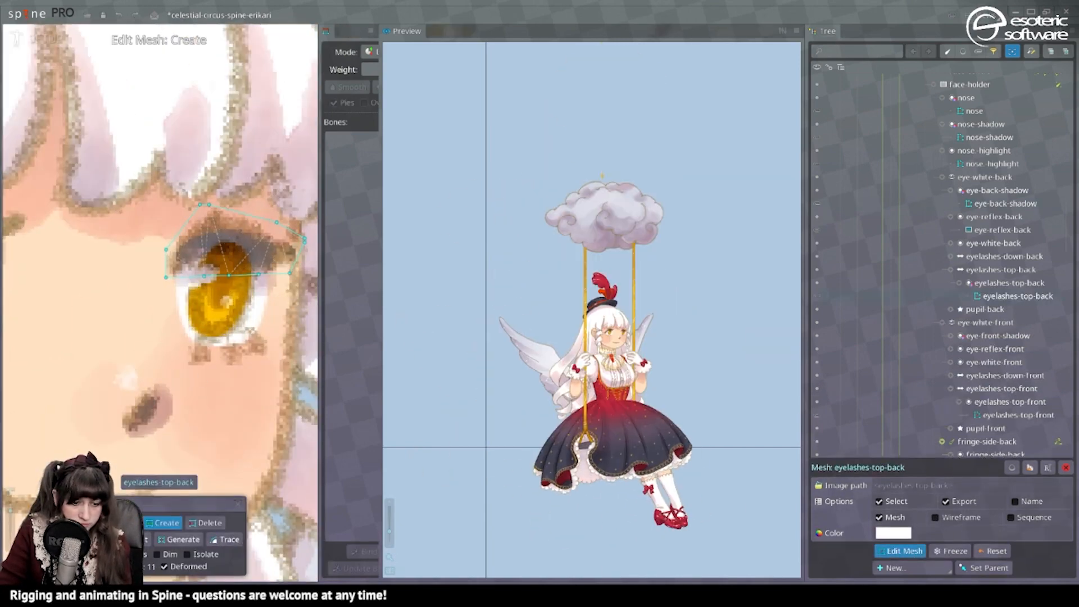
left_click(187, 554)
left_click(239, 504)
scroll(197, 236, "down", 3)
Convert the eye-white-front image to a mesh and trace its outline automatically.
left_click(141, 250)
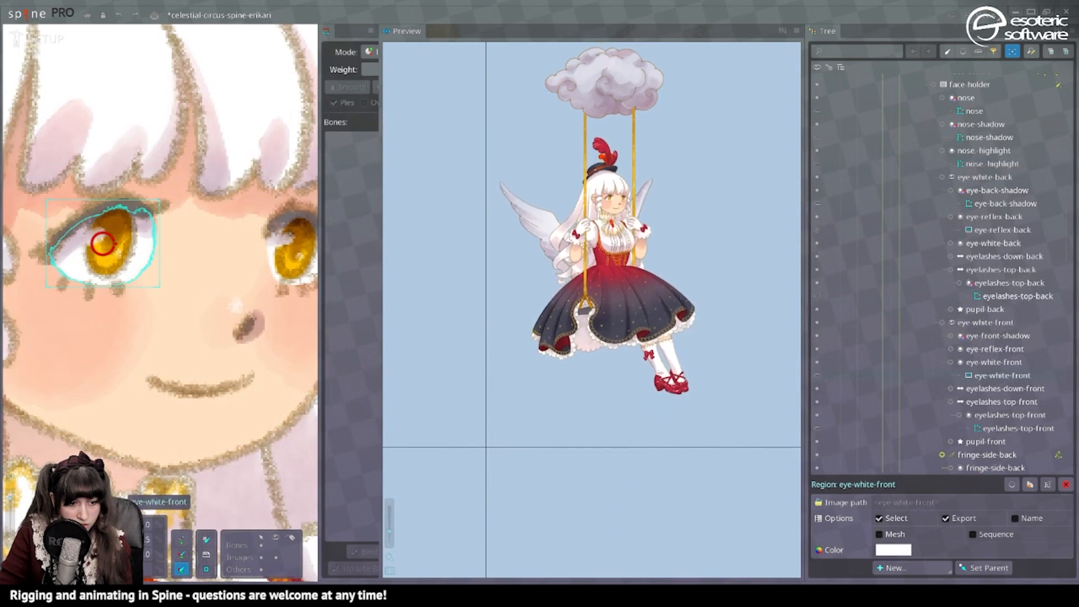
left_click(879, 534)
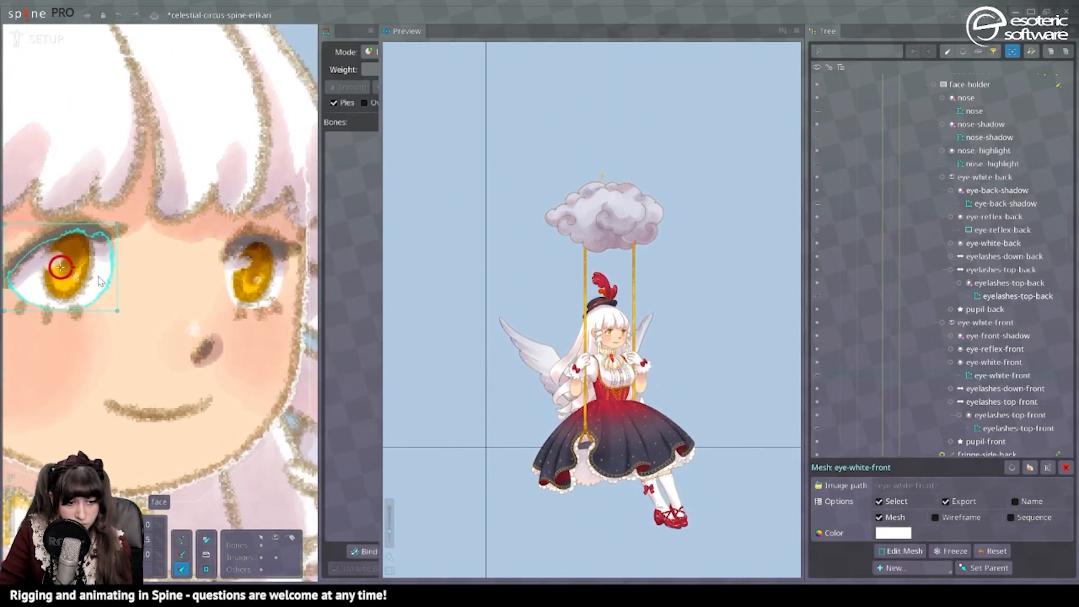
left_click(901, 551)
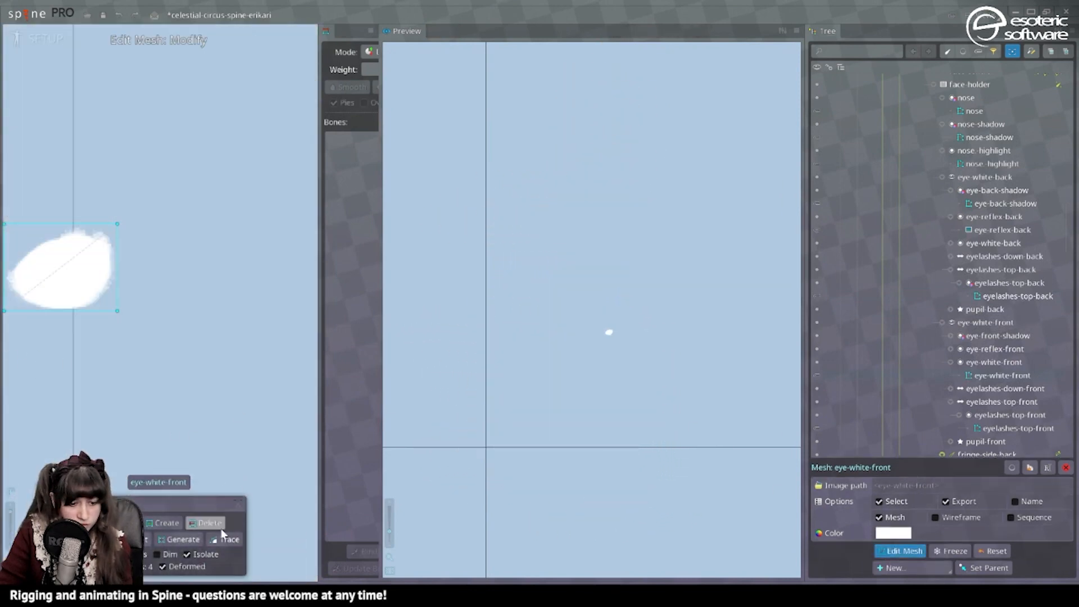
left_click(227, 539)
left_click(318, 562)
left_click(239, 505)
Convert the eye-white-back image to a mesh and open it for mesh editing.
scroll(169, 270, "down", 1)
key("space")
left_click(251, 306)
left_click(879, 534)
left_click(901, 550)
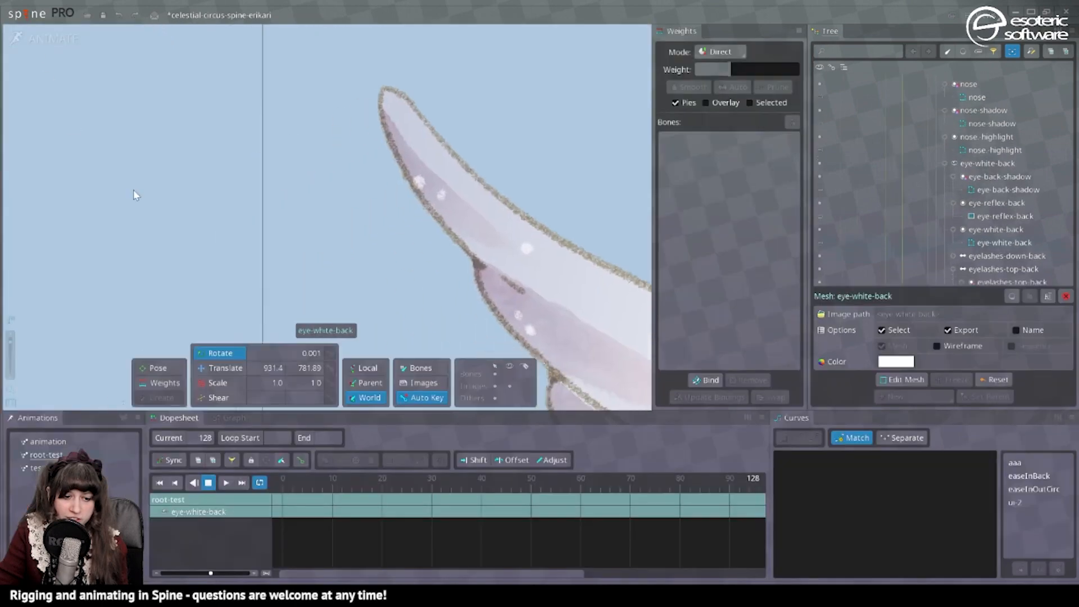
Create an eyeblink animation and, at frame 10, lower both upper eyelash bones and raise the front lower eyelash bone.
left_click(124, 418)
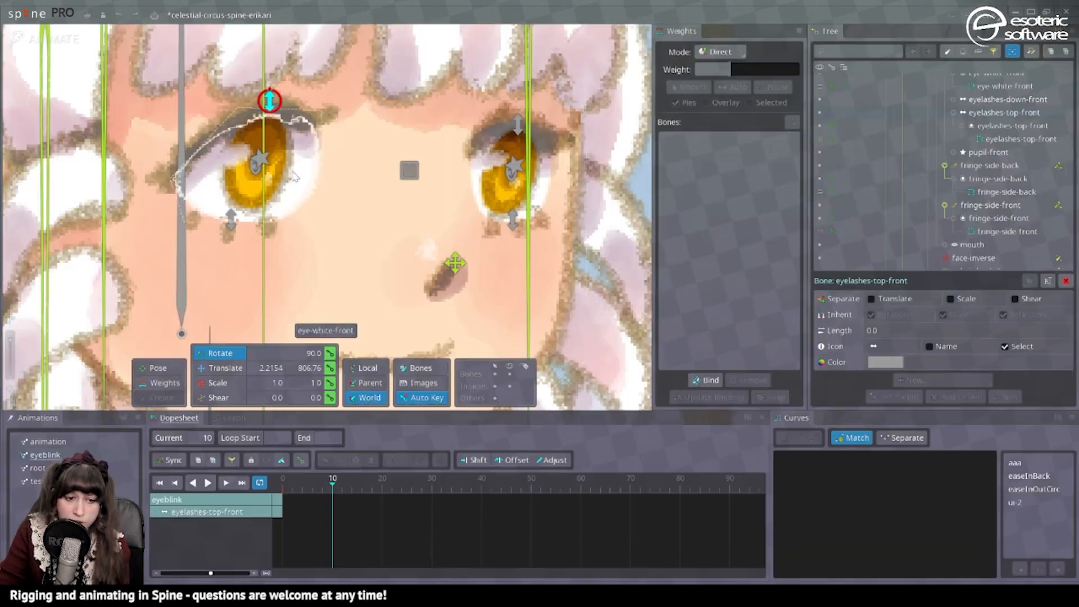
left_click(516, 125, "ctrl")
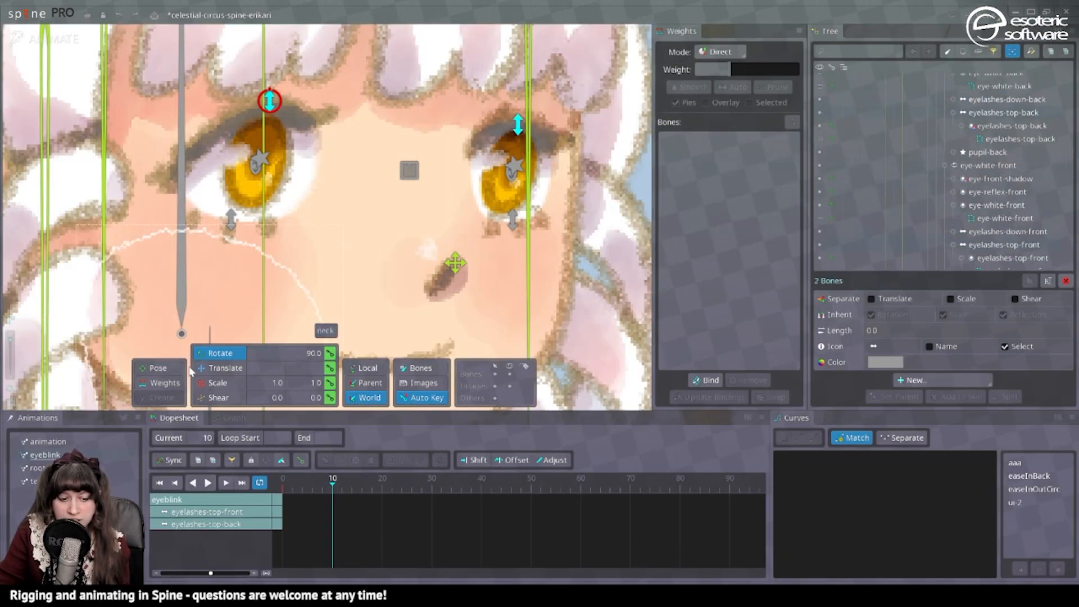
key("v")
left_click_drag(269, 101, 271, 175)
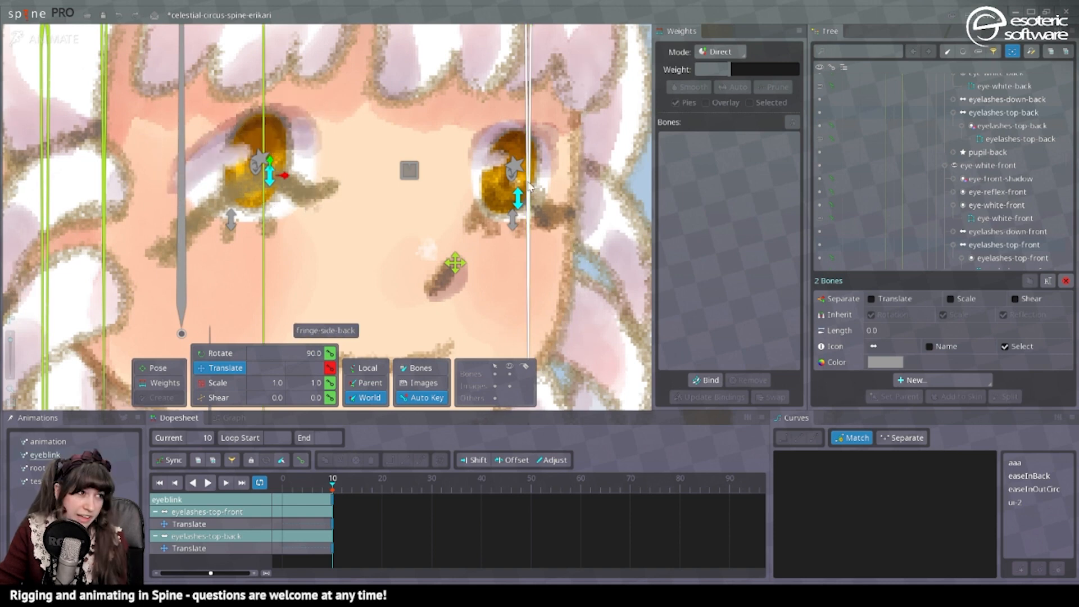
left_click(231, 219)
left_click_drag(231, 219, 232, 188)
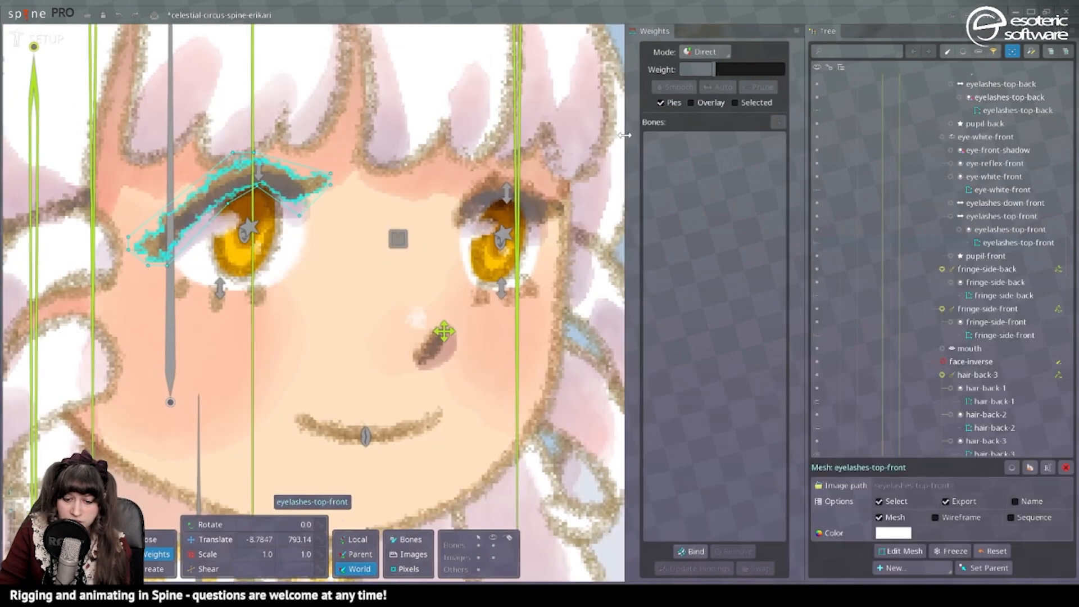
Bind the eyelashes-top-front mesh to the eye-white-front and eyelashes-top-front bones.
left_click(689, 552)
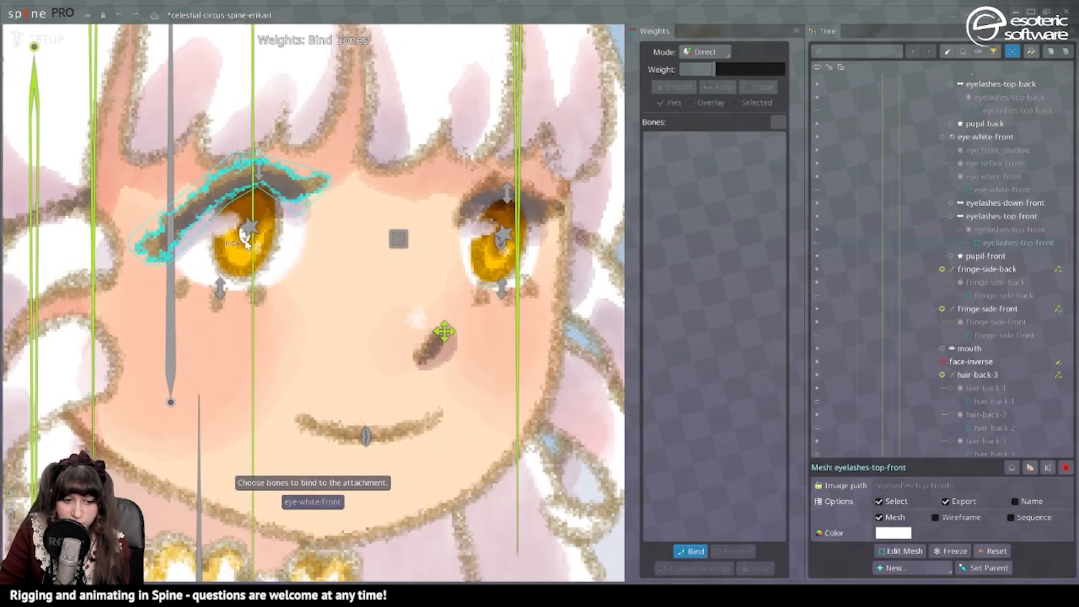
left_click(262, 167)
key("space")
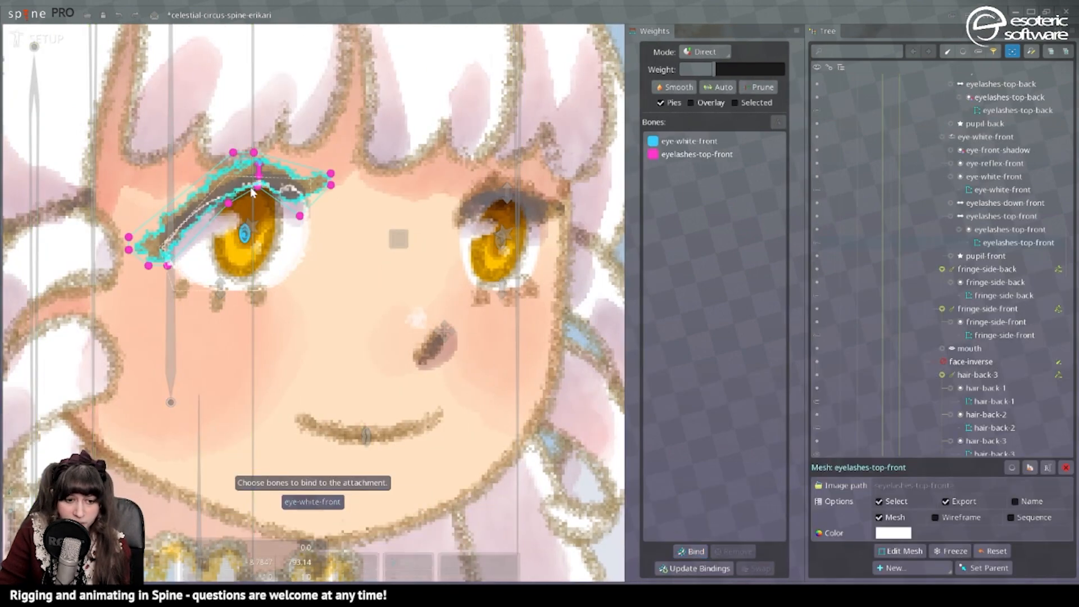
Bind the eye-white-front mesh to the eye-white-front, eyelashes-top-front and eyelashes-down-front bones.
key("space")
left_click(264, 197)
left_click(690, 551)
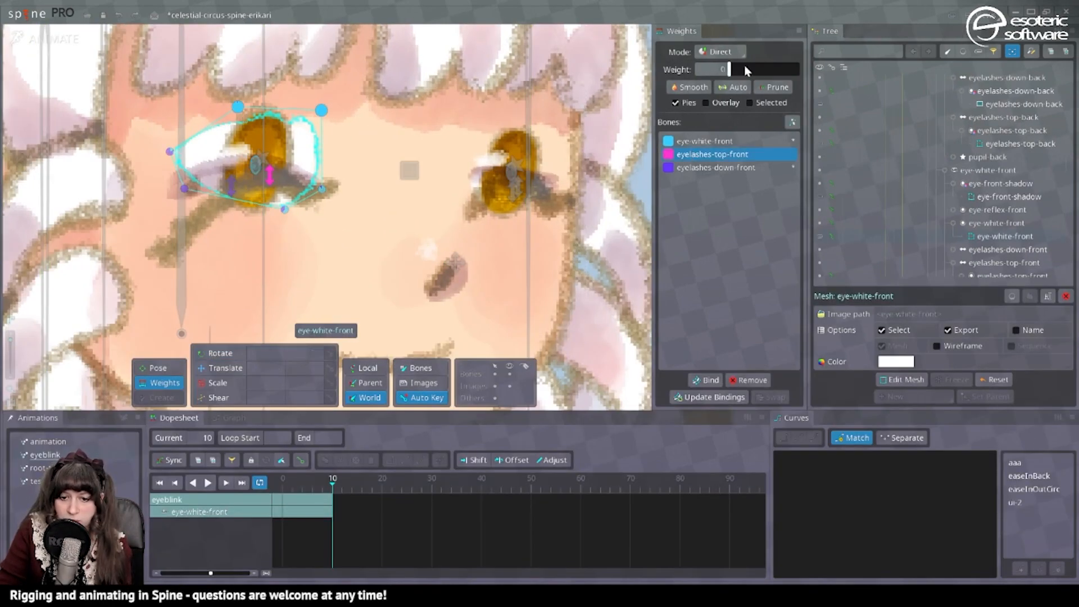
Distribute the eye-white-front mesh's vertex weights among its eyelash and eye-white bones so the eye closes at frame 10.
left_click_drag(747, 70, 857, 71)
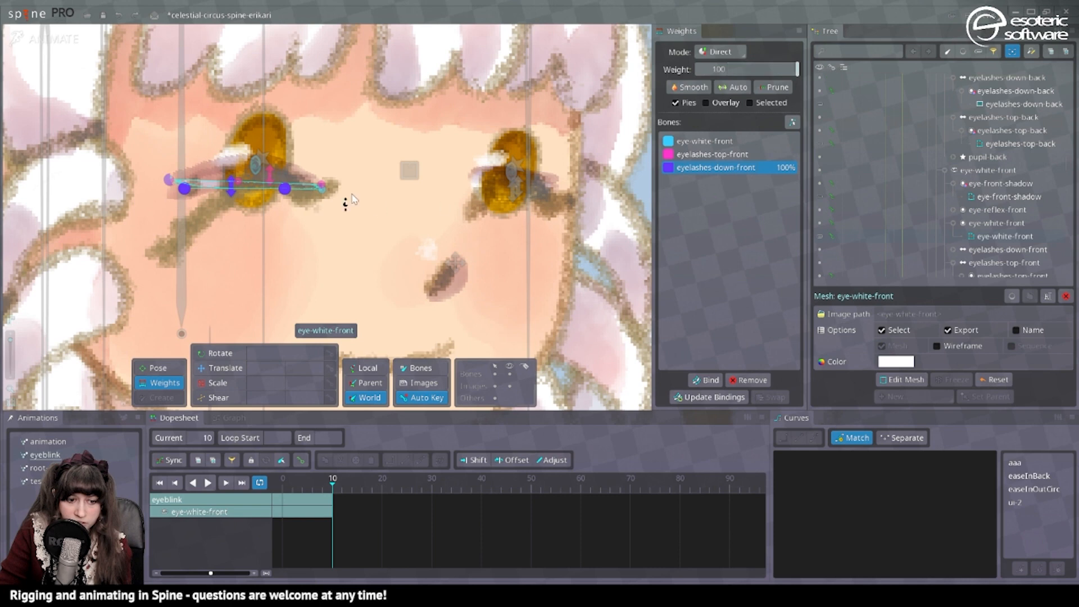
left_click(225, 169)
left_click(712, 141)
left_click_drag(747, 70, 801, 70)
Weight the outer and inner corner vertices of the eyelashes-top-front mesh toward the eye-white-front bone.
left_click(177, 242)
left_click_drag(127, 228, 194, 284)
left_click(704, 141)
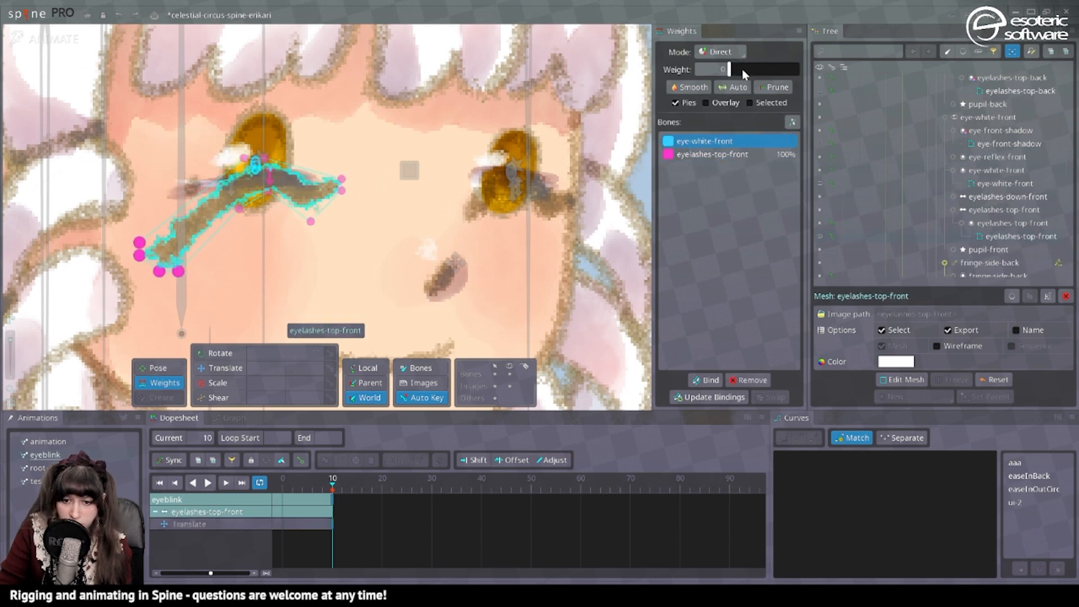
left_click_drag(742, 69, 832, 71)
left_click_drag(363, 166, 330, 201)
left_click(544, 187)
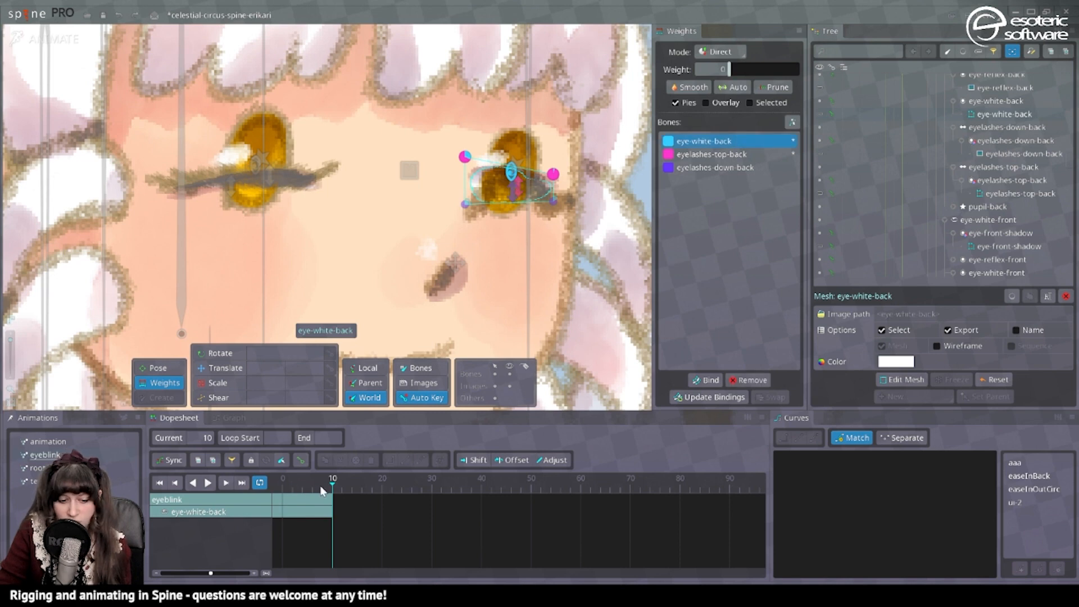
Key the open-eye pose of the eyelash bones at frame 0 of the eyeblink animation.
left_click_drag(322, 491, 256, 485)
key("Escape")
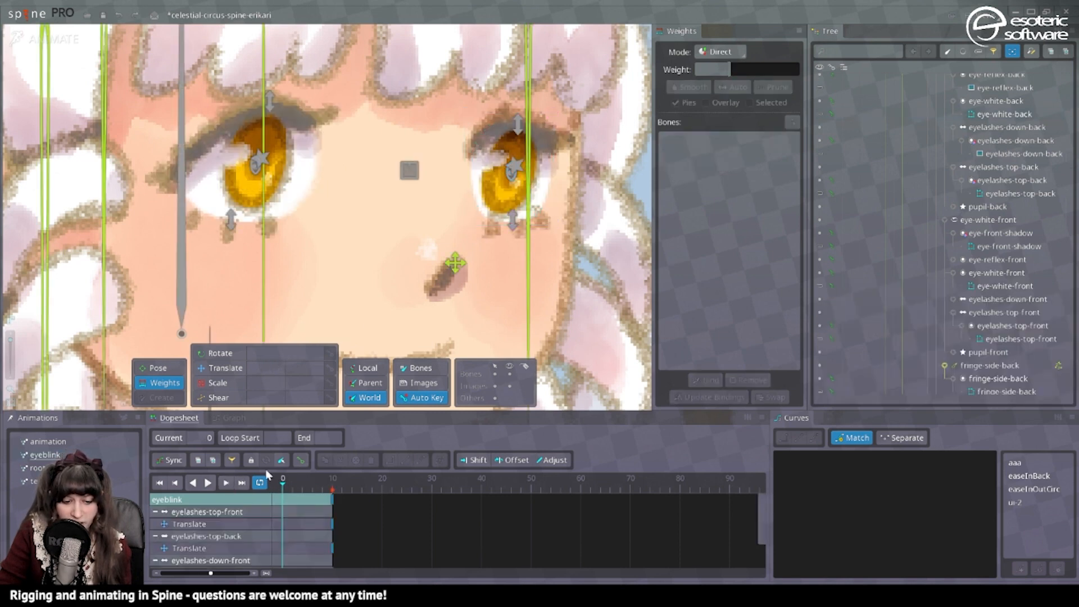
left_click(302, 460)
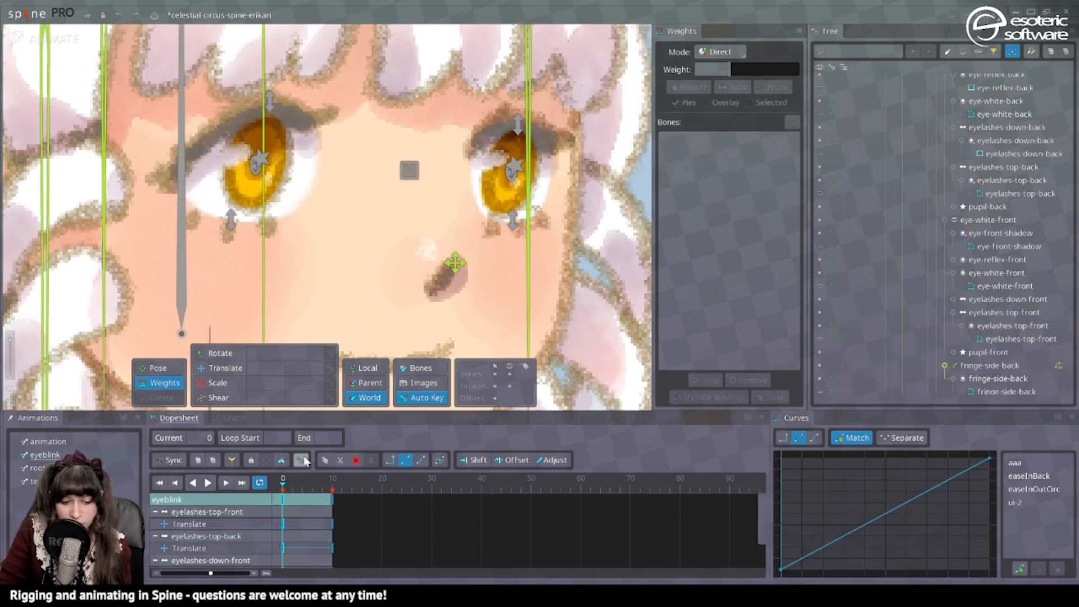
Paste the copied open-eye keys at frame 23 of the eyeblink animation.
left_click(364, 487)
key("Right")
key("Right")
key("Right")
key("Right")
key("Right")
key("Right")
key("ctrl+v")
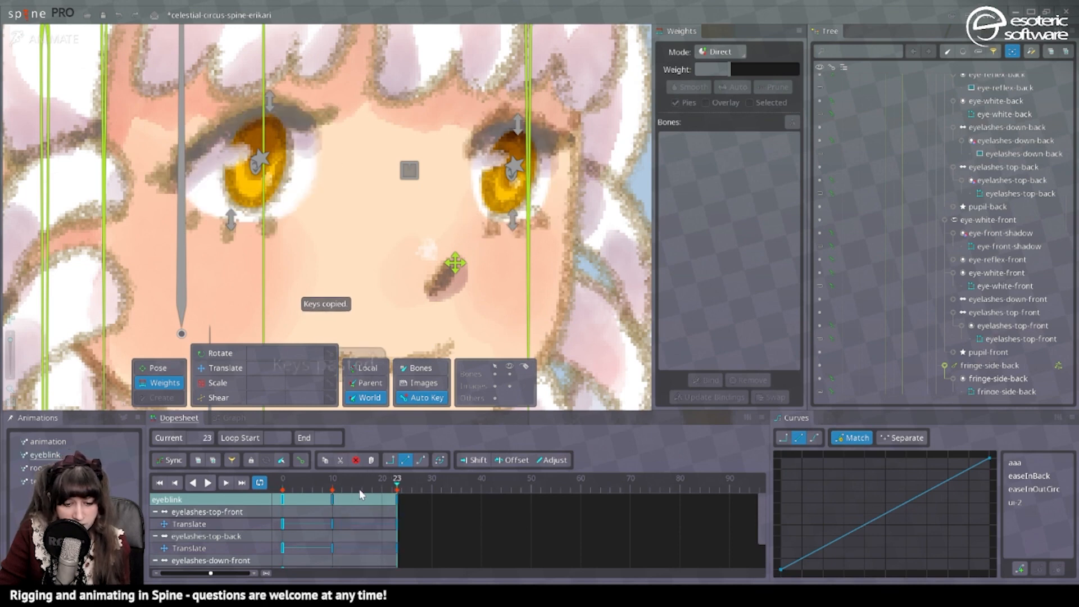
Move the closed-eye keys to frame 5, apply Bezier easing to the eyeblink keys and play the blink.
left_click_drag(332, 498, 309, 502)
left_click_drag(456, 529, 280, 495)
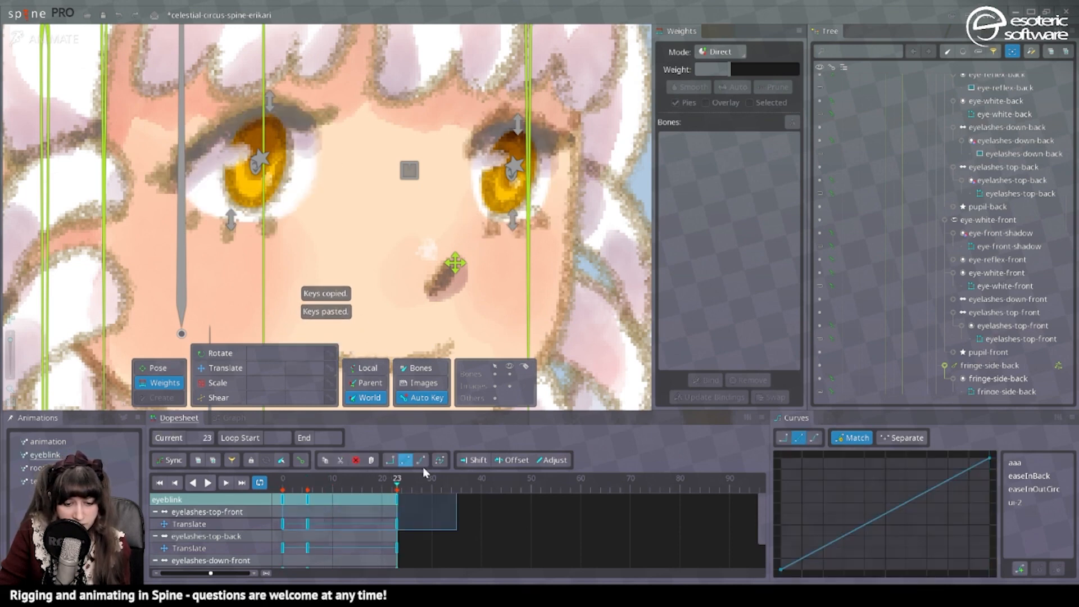
left_click(225, 482)
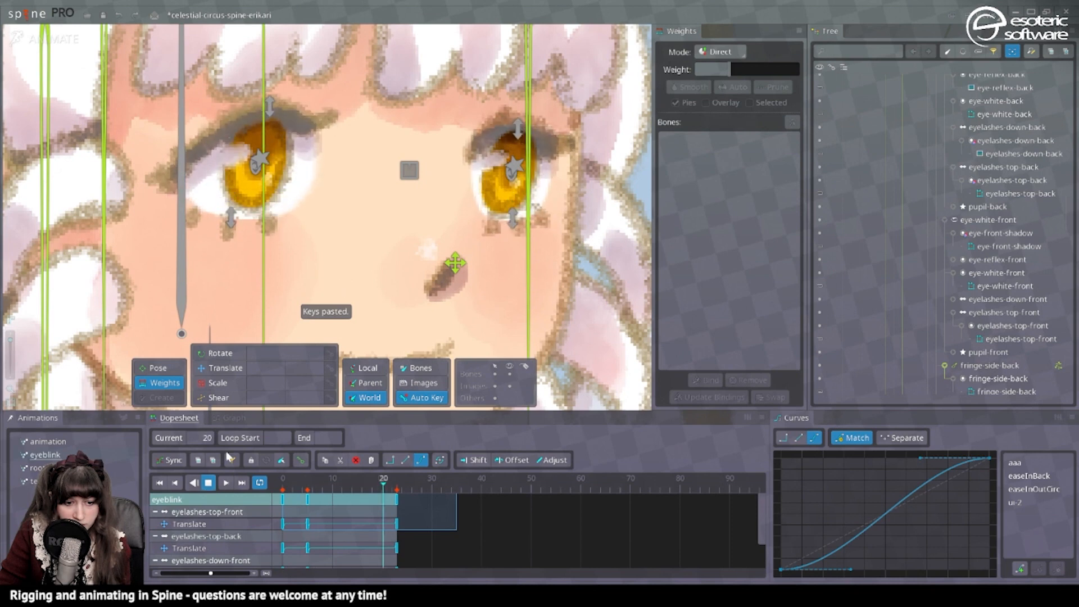
scroll(396, 194, "down", 3)
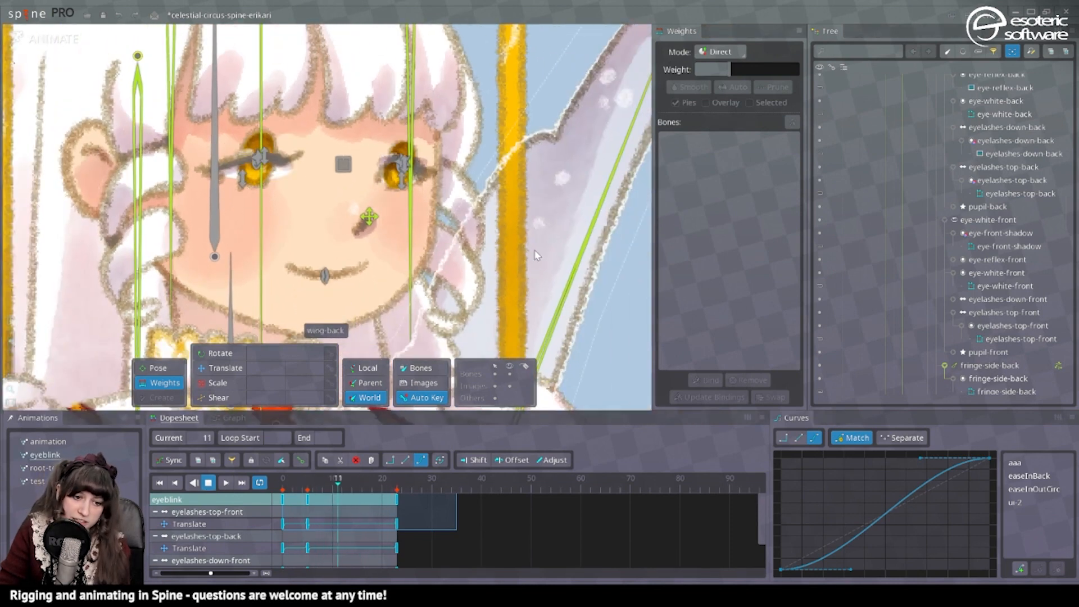
key("space")
scroll(296, 159, "up", 8)
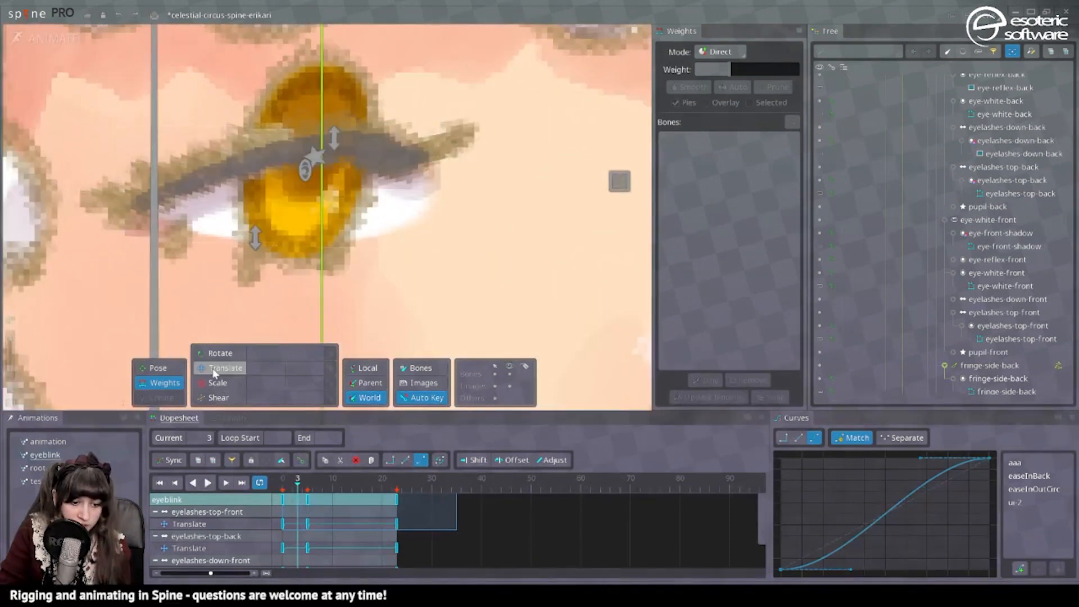
At frame 5, flatten the pupil-front and pupil-back bones to a scale of about 0.15 and lower them toward the closed eyelashes.
left_click(213, 368)
key("space")
scroll(342, 160, "down", 4)
scroll(320, 174, "down", 2)
left_click(326, 168)
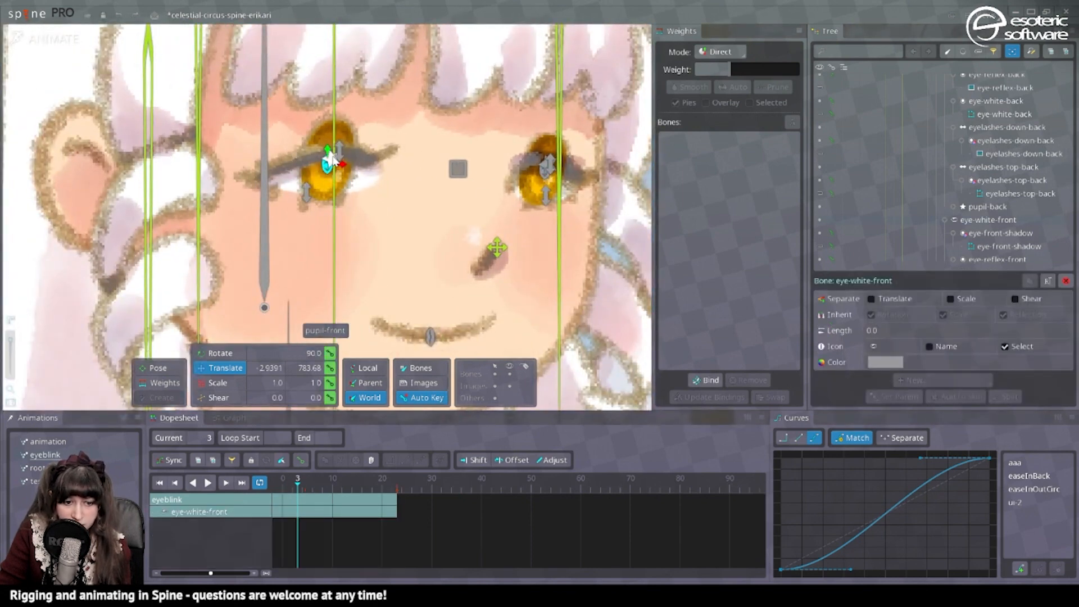
key("space")
left_click(332, 156)
left_click(544, 171, "ctrl")
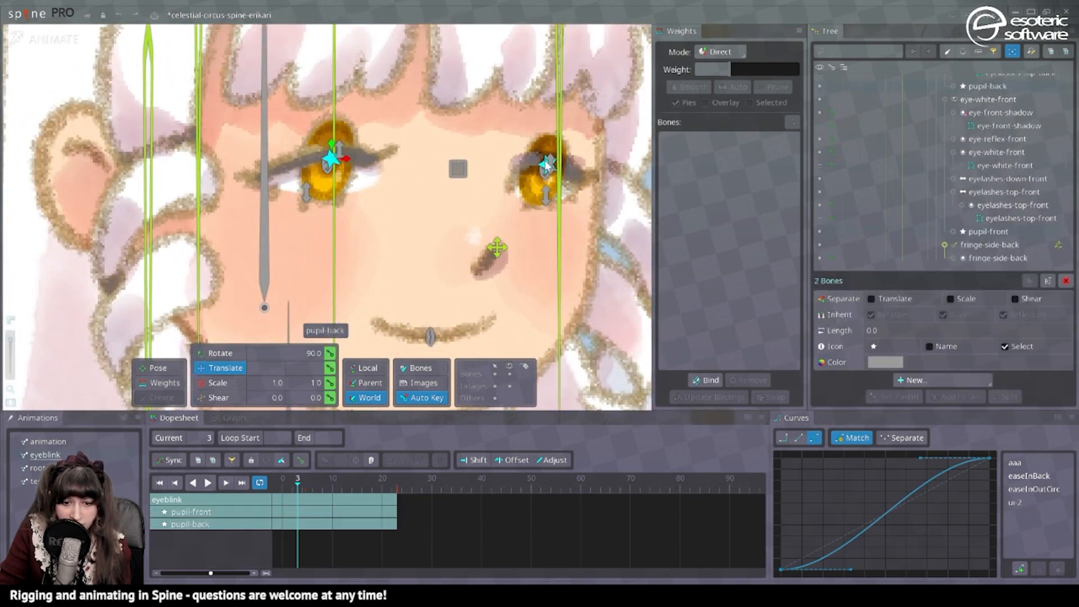
scroll(383, 253, "down", 3)
left_click(218, 383)
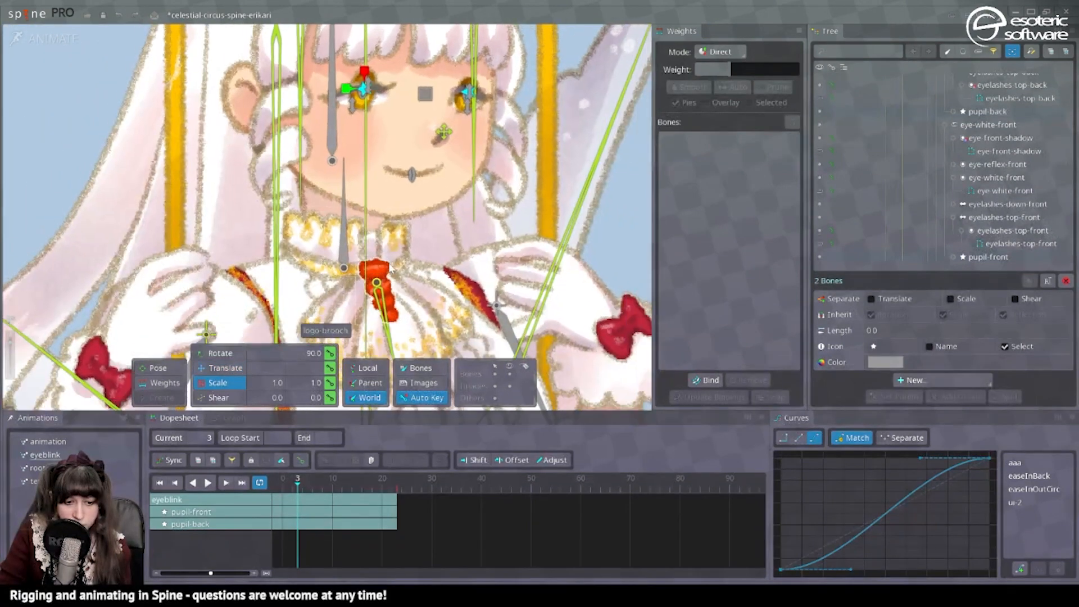
scroll(260, 145, "down", 3)
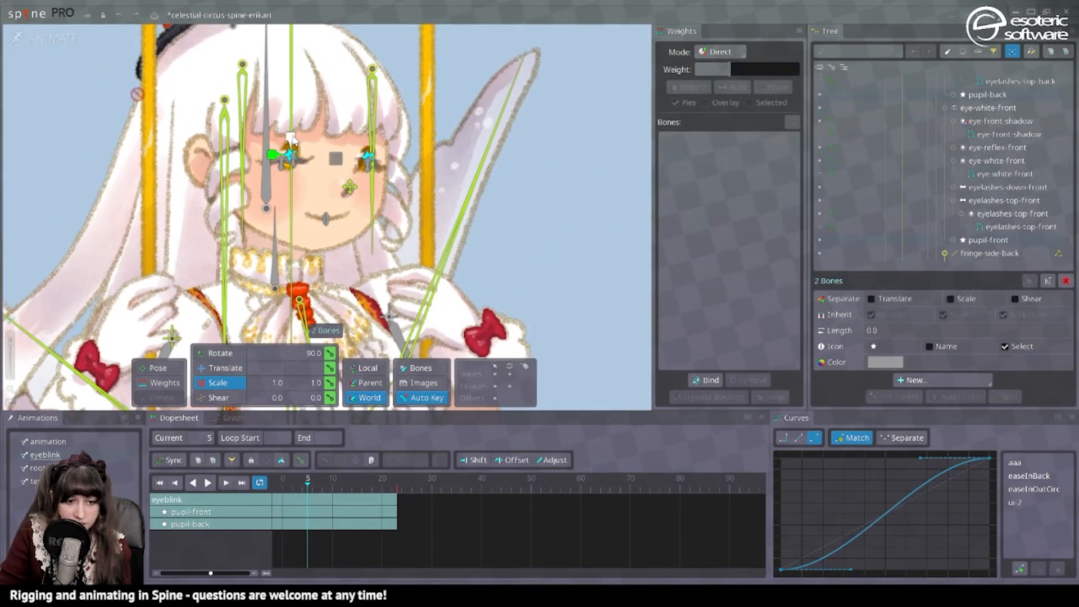
left_click_drag(292, 139, 290, 163)
scroll(328, 142, "up", 4)
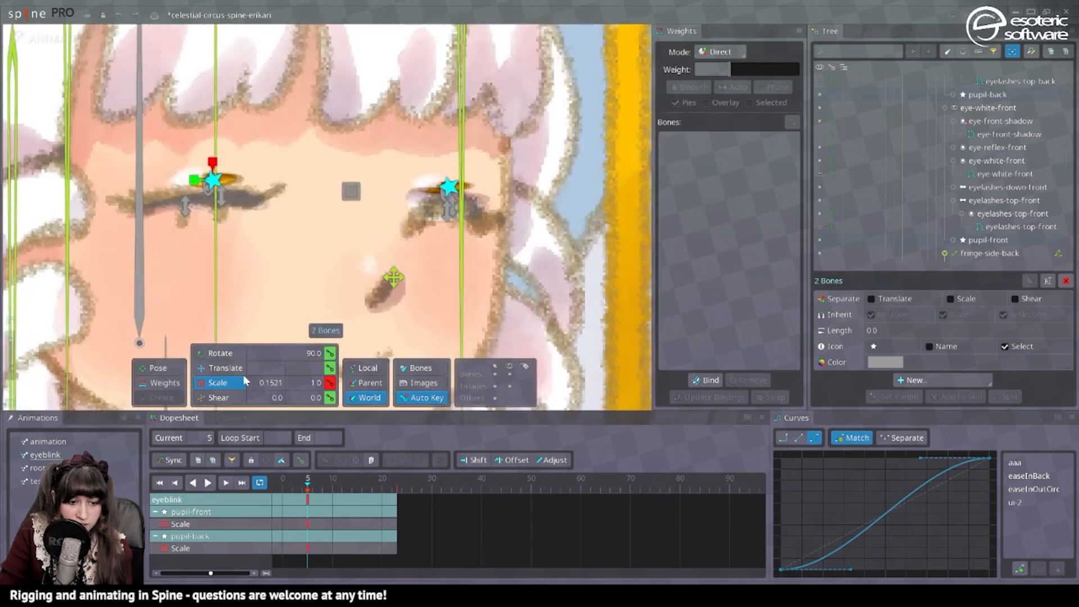
left_click(229, 369)
left_click_drag(213, 162, 212, 178)
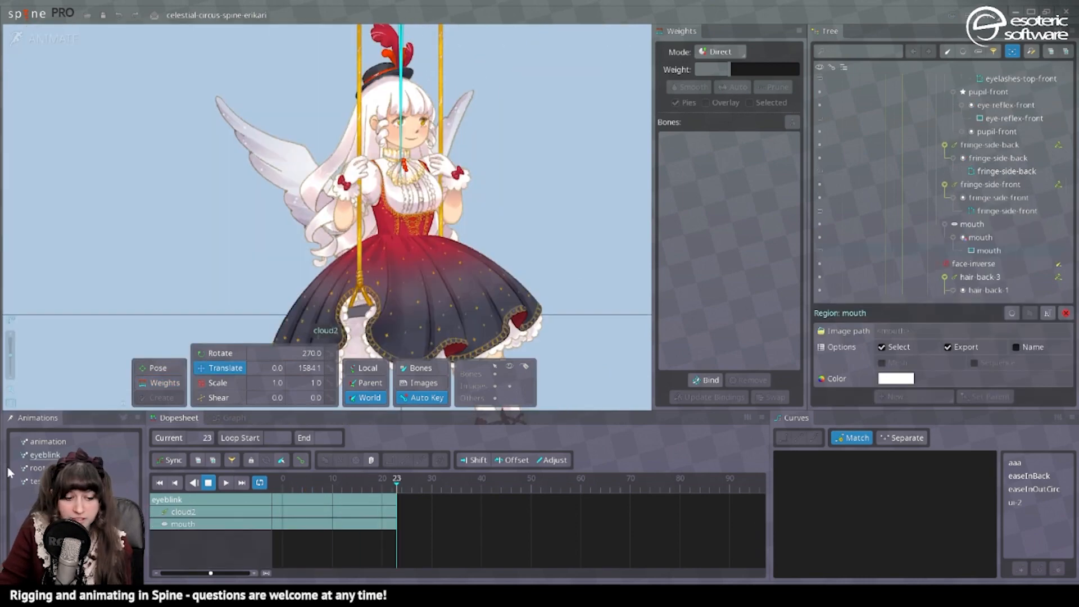
Create a new animation named idle.
left_click(131, 415)
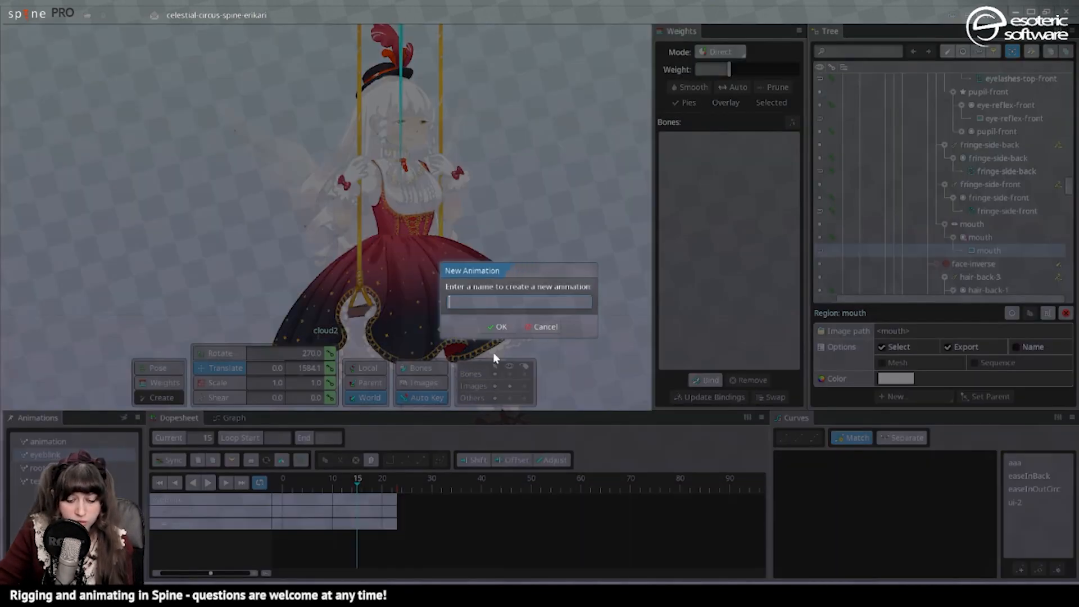
type("idle")
left_click(497, 327)
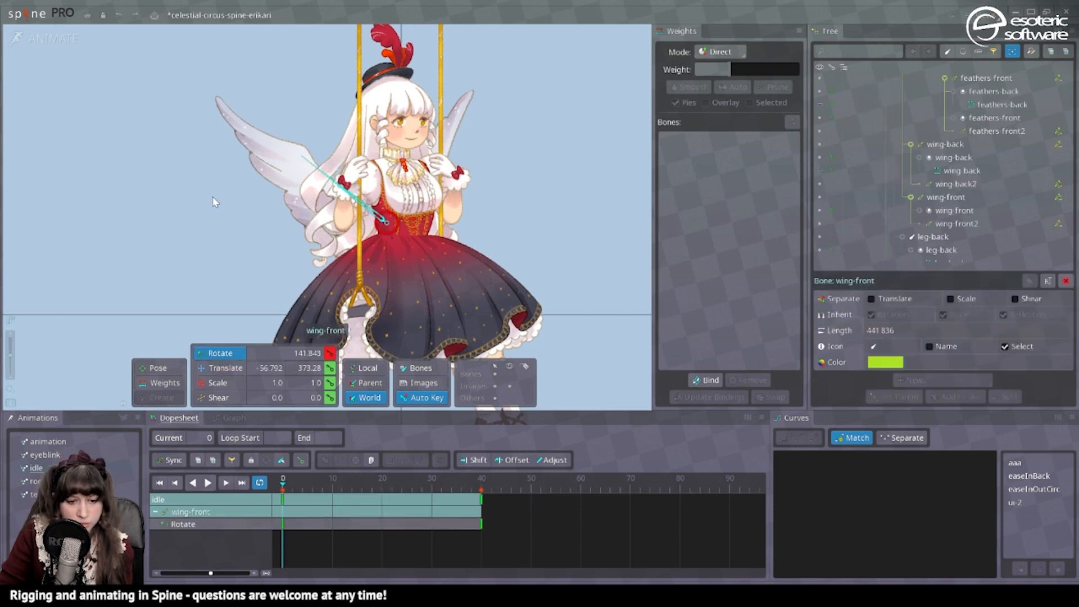
Rotate the wings upward at frame 0 of idle and stretch the wing-back bone lengthwise to a scale of about 1.22.
left_click_drag(214, 202, 188, 186)
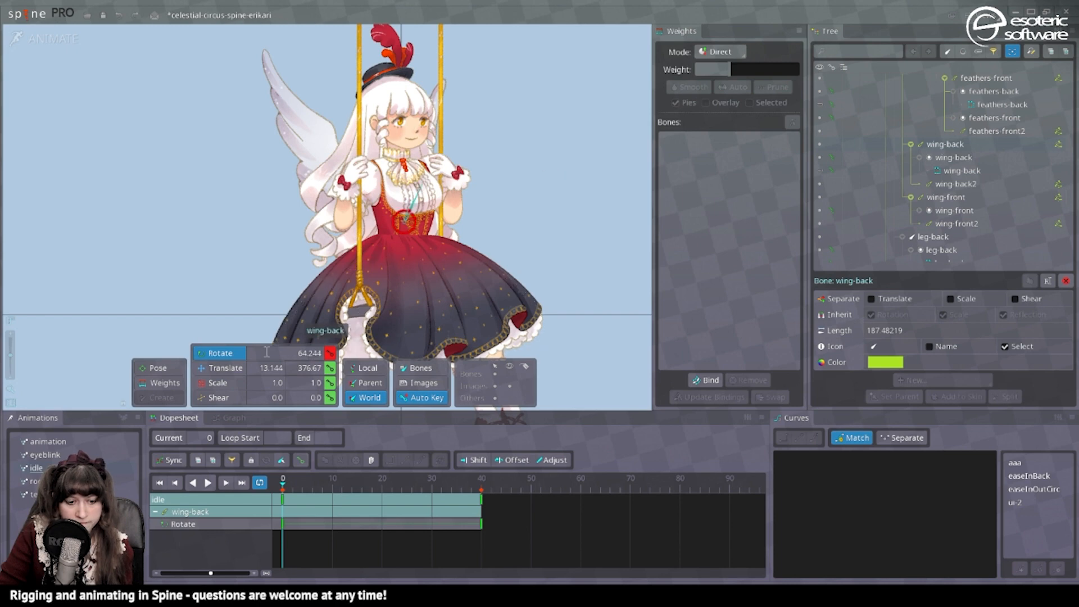
left_click(224, 383)
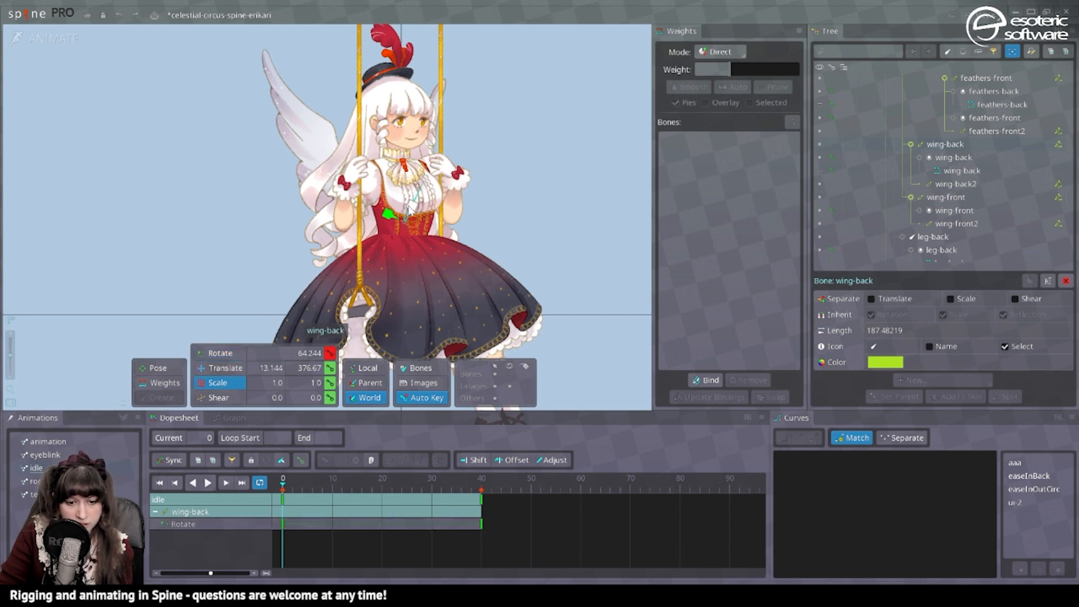
left_click_drag(414, 213, 415, 206)
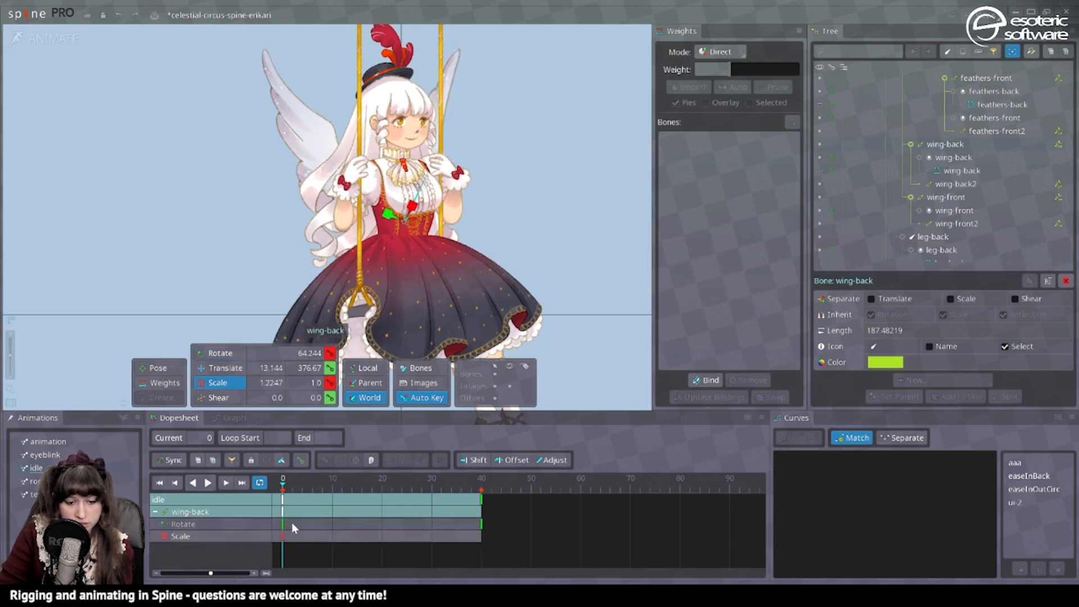
Copy the raised-wing keys from frame 0 and paste them at frame 40.
left_click(282, 499)
key("ctrl+c")
left_click(481, 483)
key("ctrl+v")
Rotate the wing bones downward at frame 20 to key the lowered pose of the wing flap.
left_click(382, 483)
key("space")
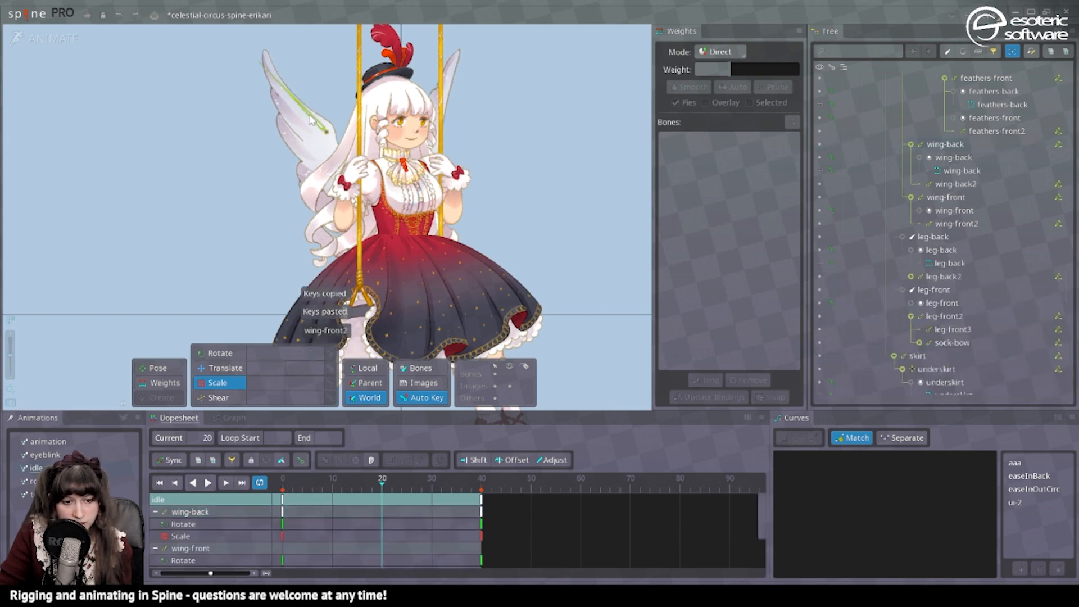
left_click(339, 154)
left_click(194, 351)
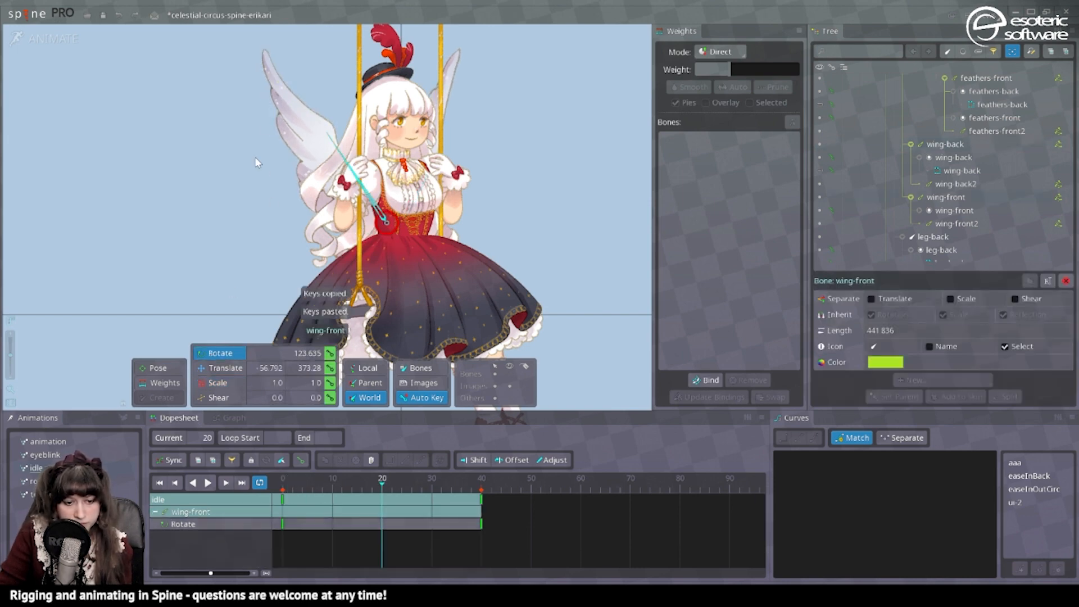
left_click(239, 150)
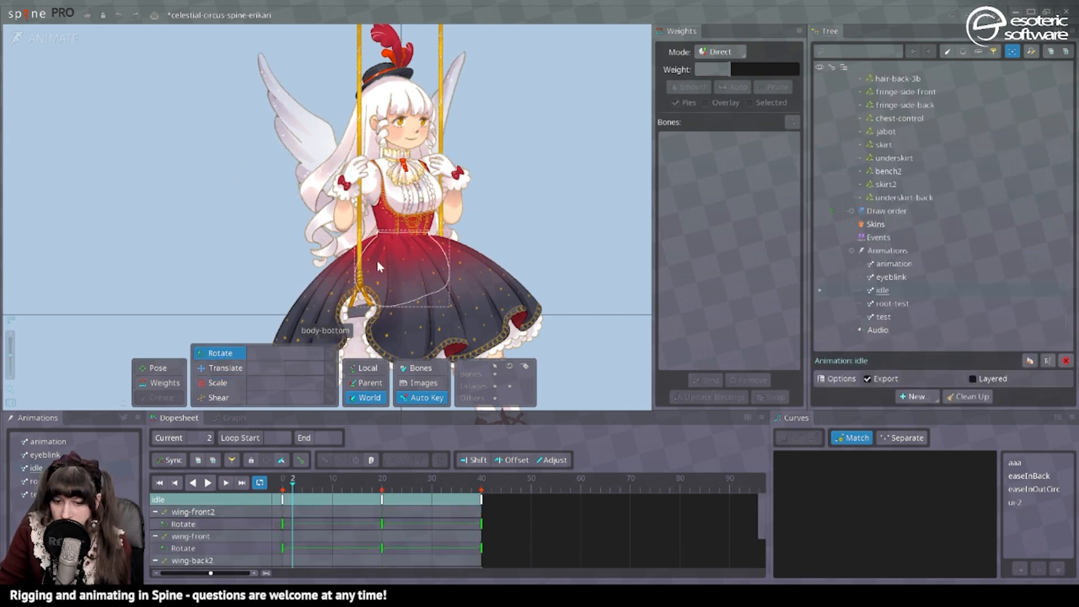
Select the wing-front2 bone's physics constraint, turn off its simulation and play the idle animation.
left_click(334, 151)
left_click(321, 131, "ctrl")
left_click(1057, 138)
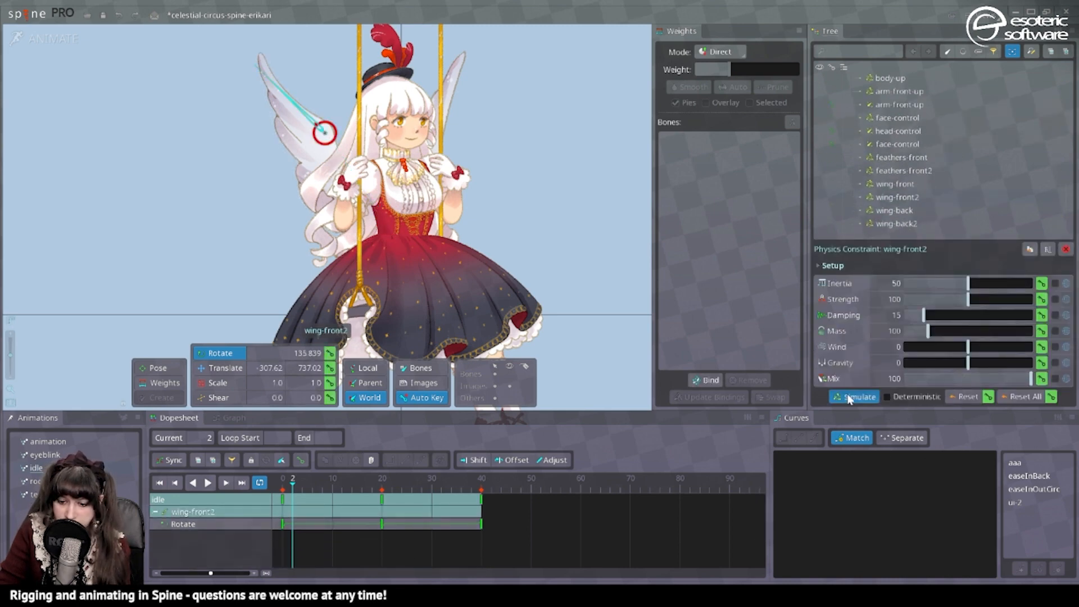
scroll(576, 221, "down", 2)
key("d")
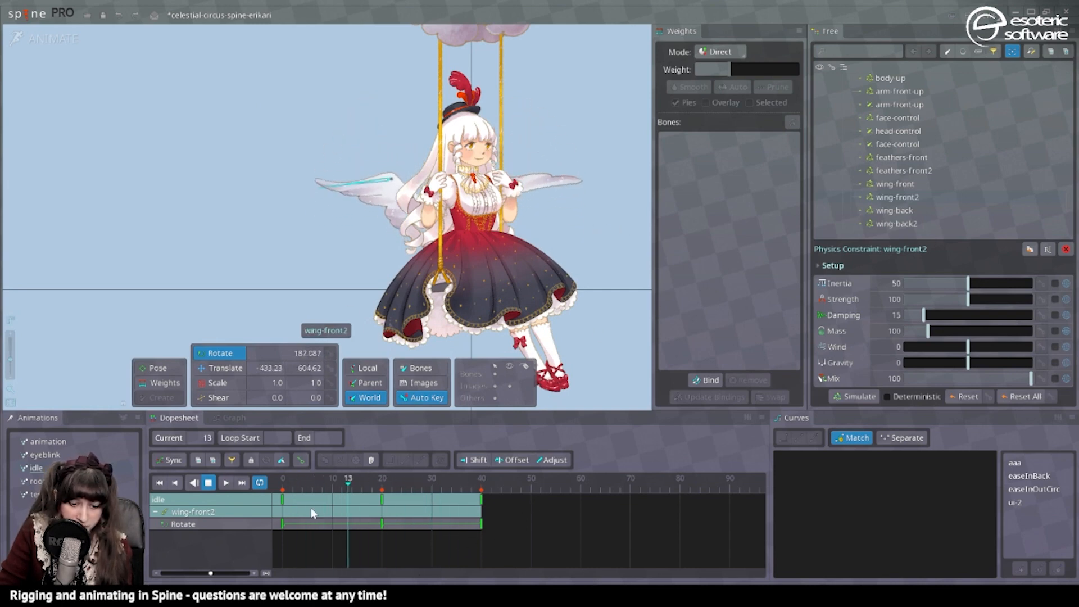
Offset the wing-front2 and wing-back2 rotation keys by 7 frames and shorten the looping wing flap to 35 frames.
key("d")
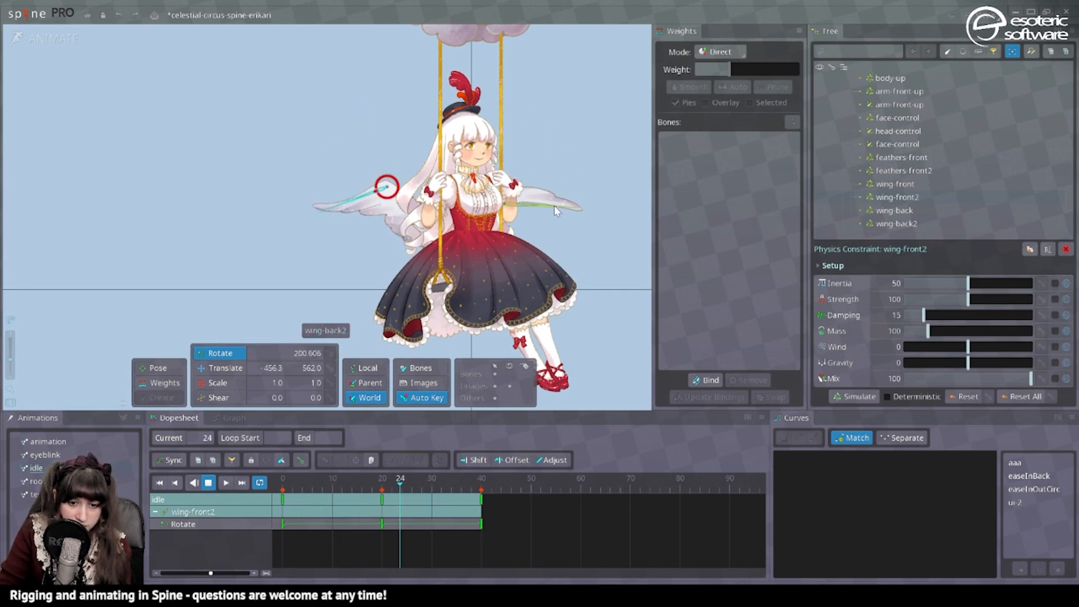
left_click(554, 206, "ctrl")
key("d")
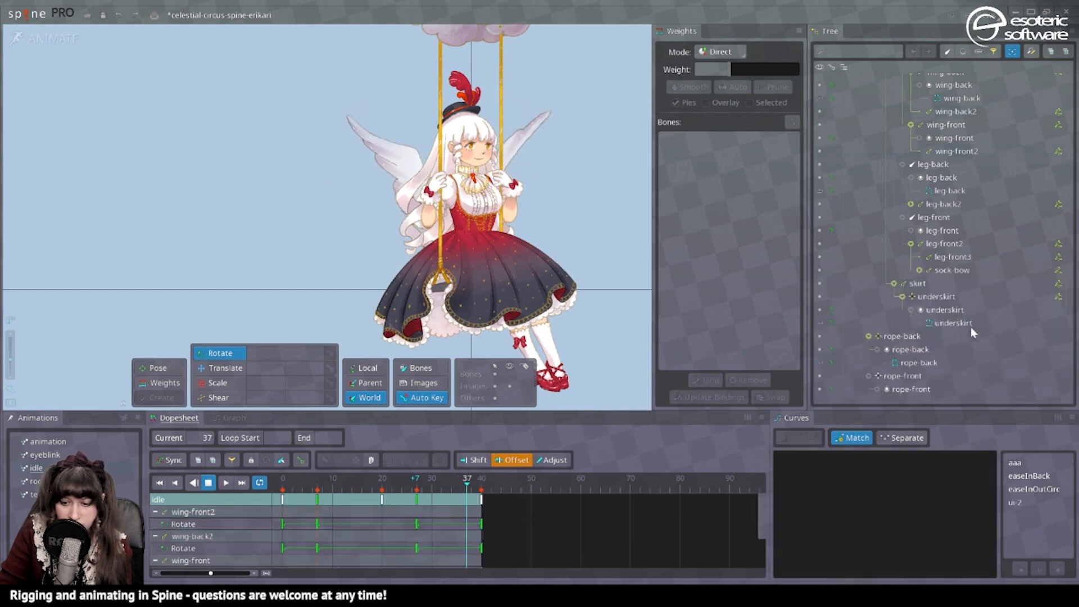
left_click(37, 468)
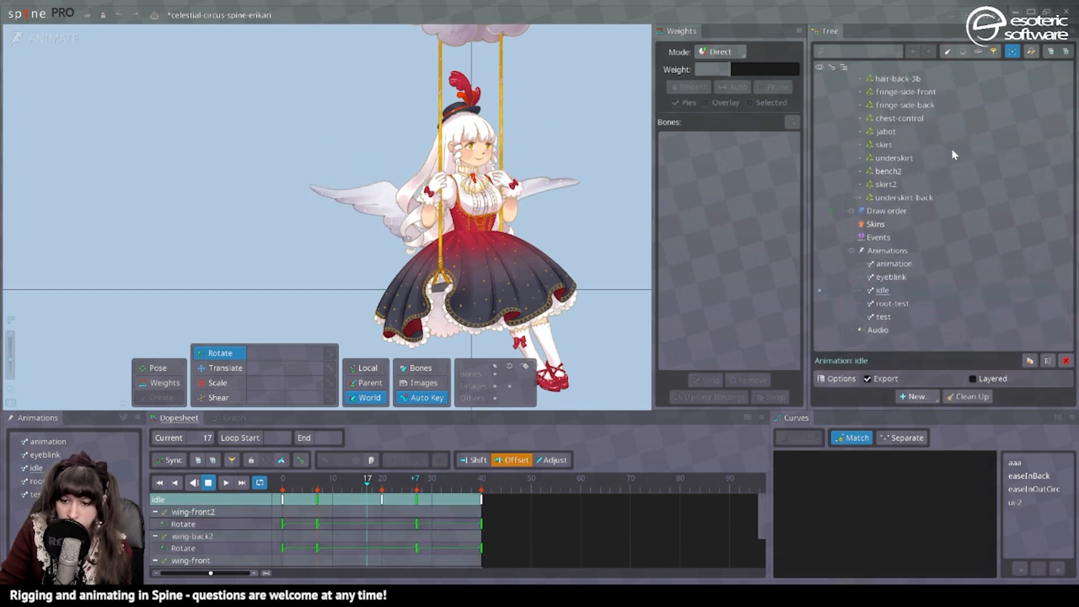
left_click(893, 171)
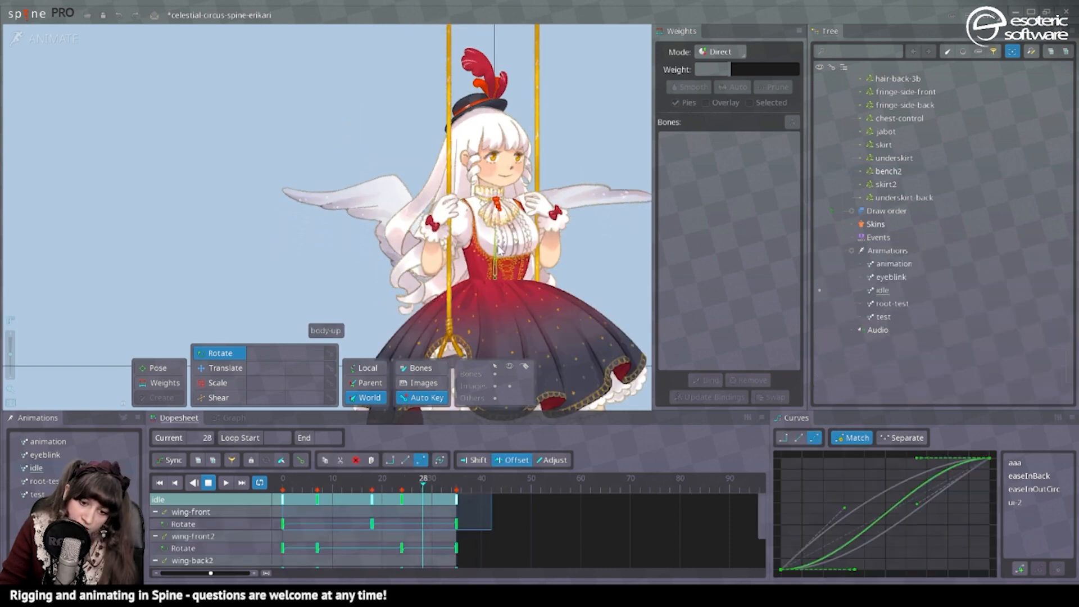
Key the body-up bone's resting translation at frame 0 and repeat it at frame 34.
left_click(496, 255)
left_click(208, 482)
left_click(453, 487)
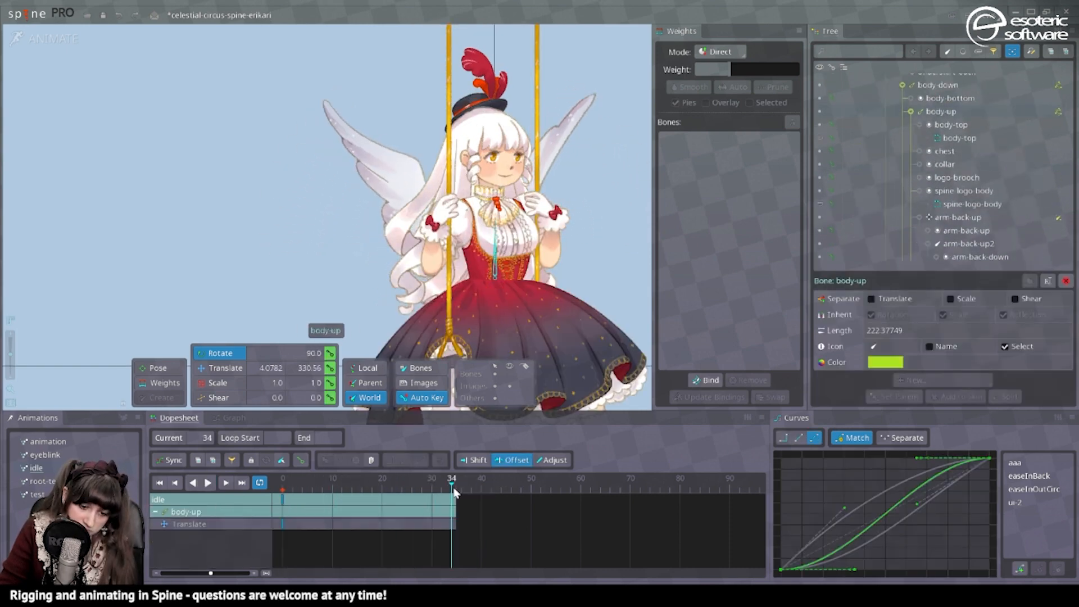
Try raising the body-up bone slightly at frame 13, play it back and remove that translate key.
left_click(353, 482)
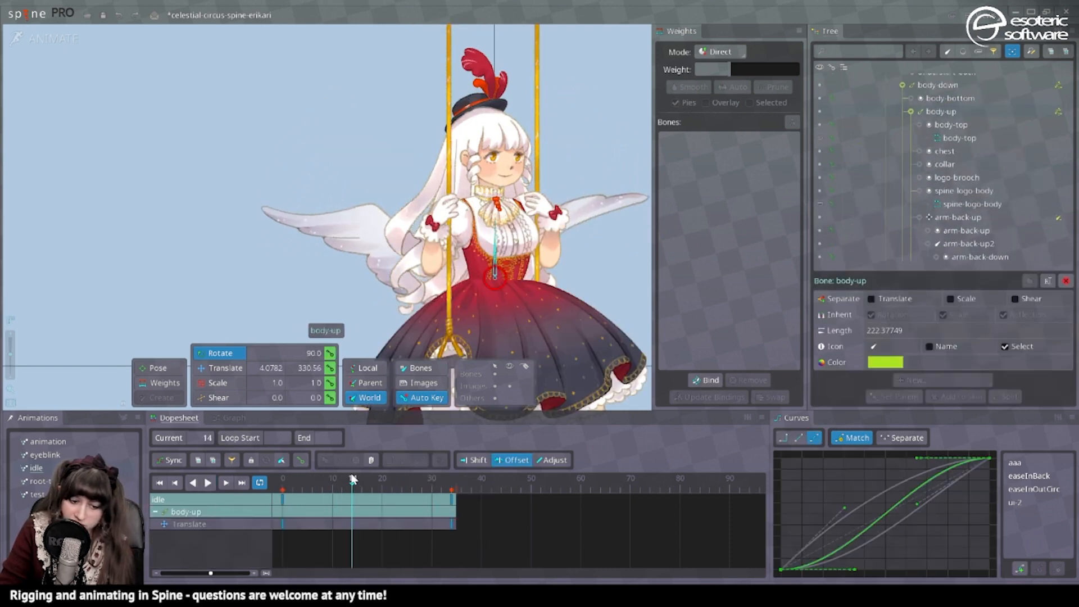
left_click(224, 367)
left_click_drag(493, 274, 493, 279)
key("d")
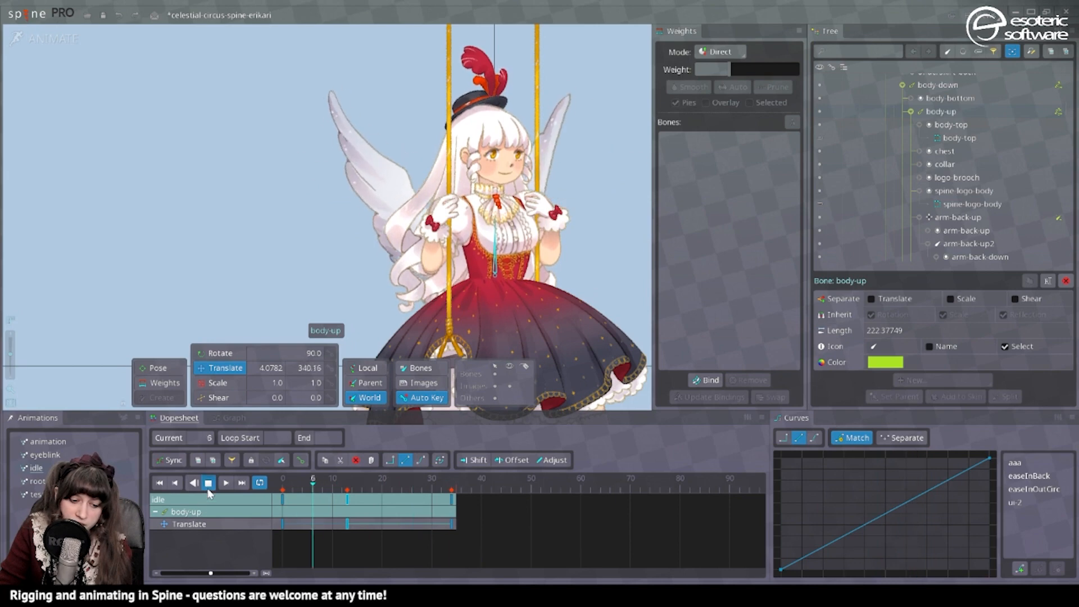
left_click(347, 500)
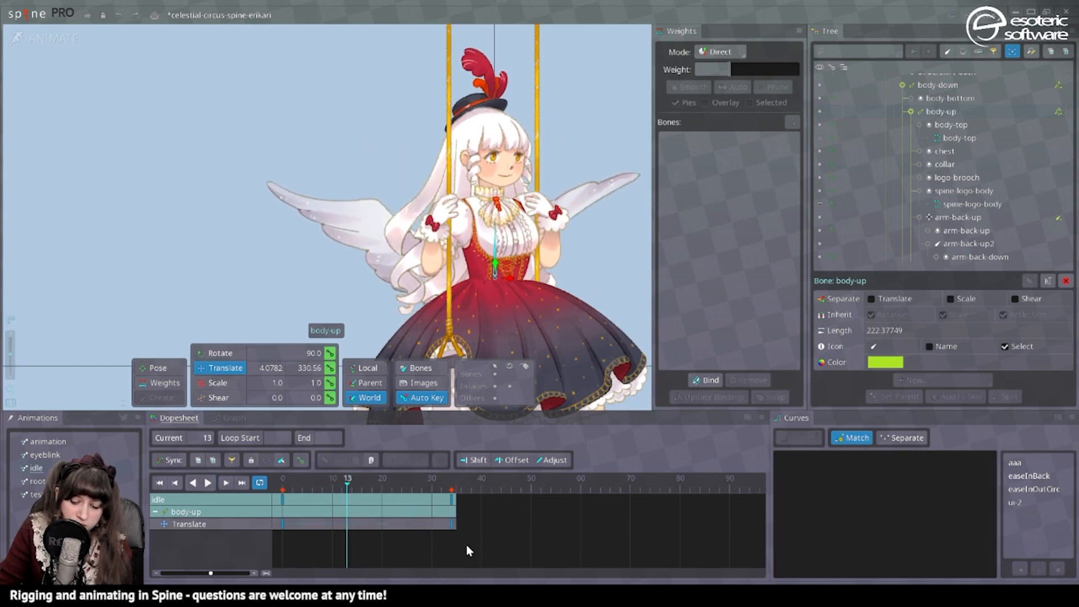
Key a slightly raised translation for the body-up bone at frame 13 and play the idle loop.
key("Home")
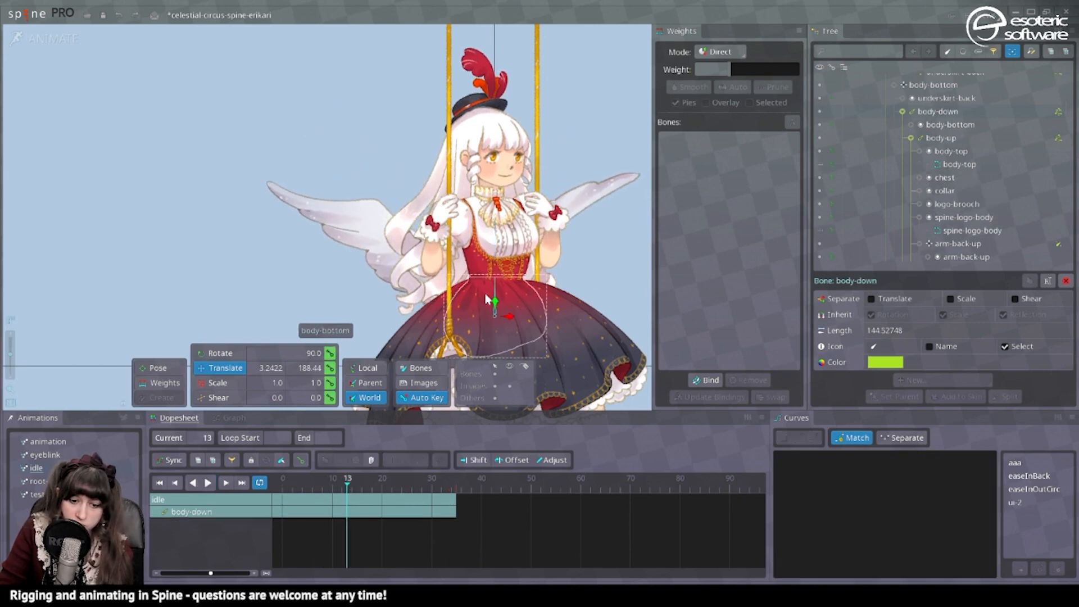
left_click(490, 267)
key("d")
key("space")
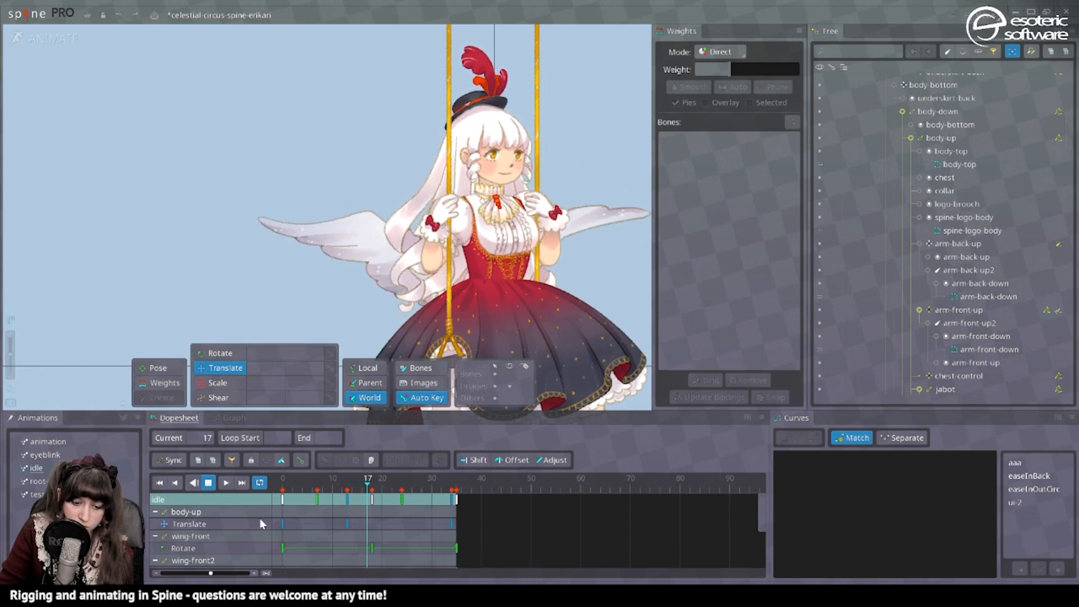
key("space")
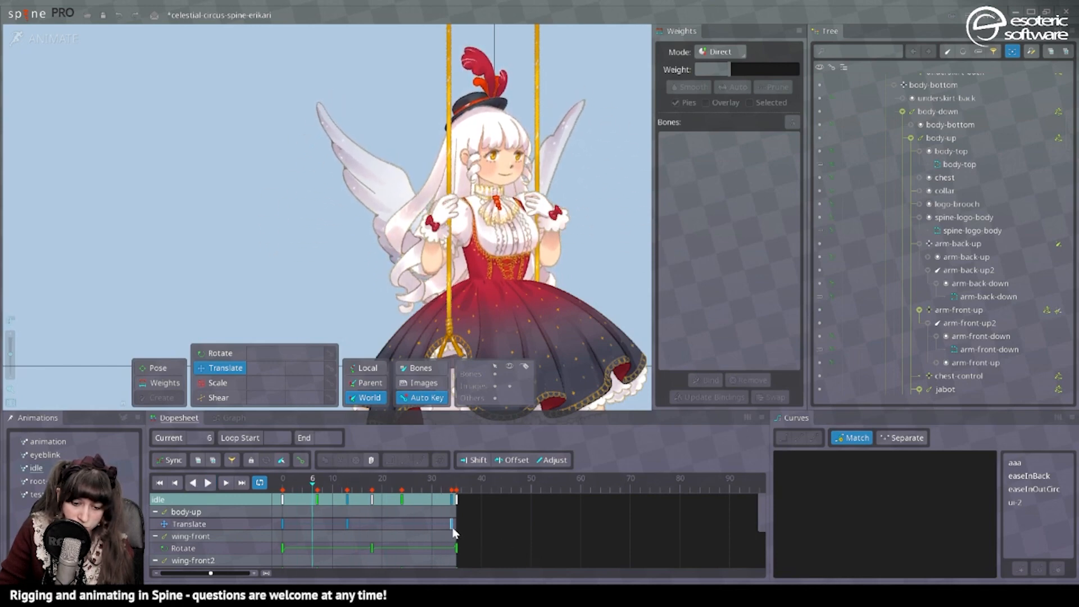
Copy all keys of the idle animation and paste them at frame 35 to repeat the cycle.
scroll(485, 542, "down", 5)
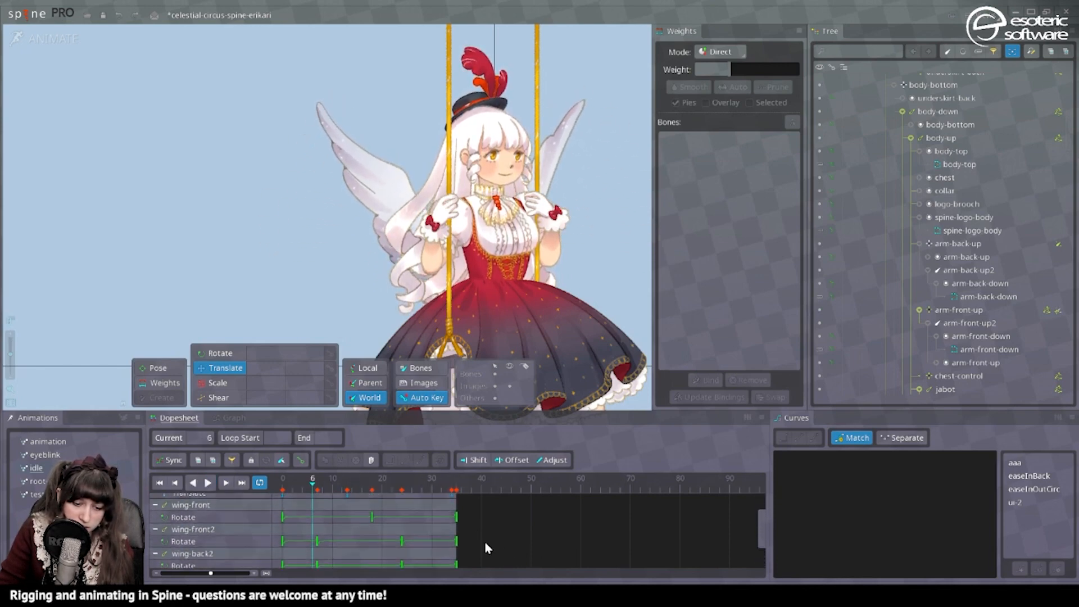
scroll(480, 541, "up", 5)
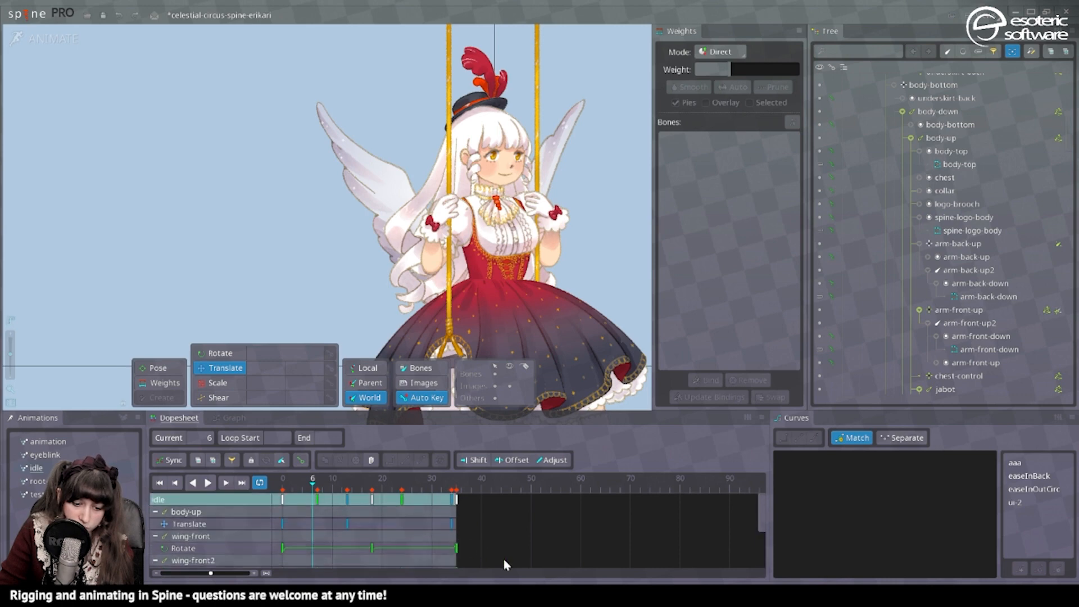
left_click_drag(505, 562, 183, 440)
left_click(325, 459)
left_click(555, 517)
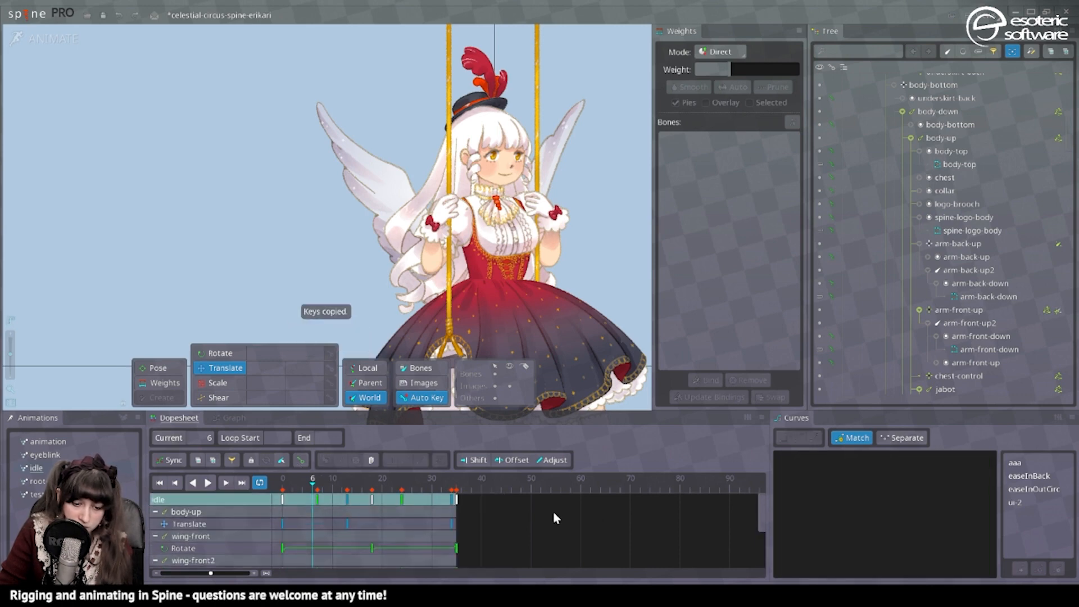
left_click(458, 499)
key("ctrl+v")
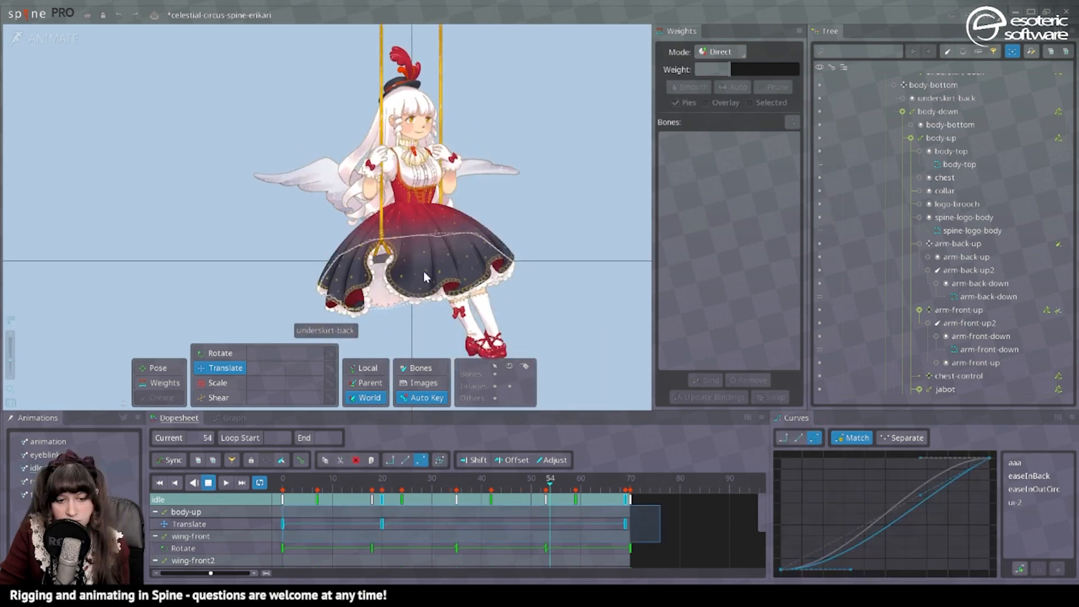
Rework the body-up translate keys in idle to frames 0, 20 and 69 with a Bezier curve, and save the project.
left_click_drag(425, 272, 484, 288)
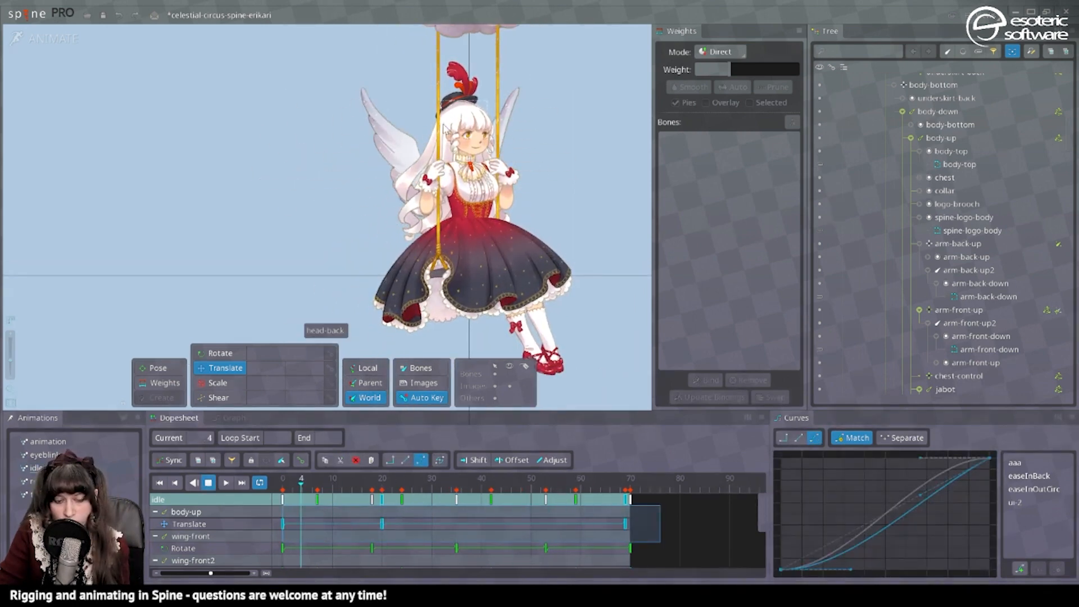
key("ctrl+s")
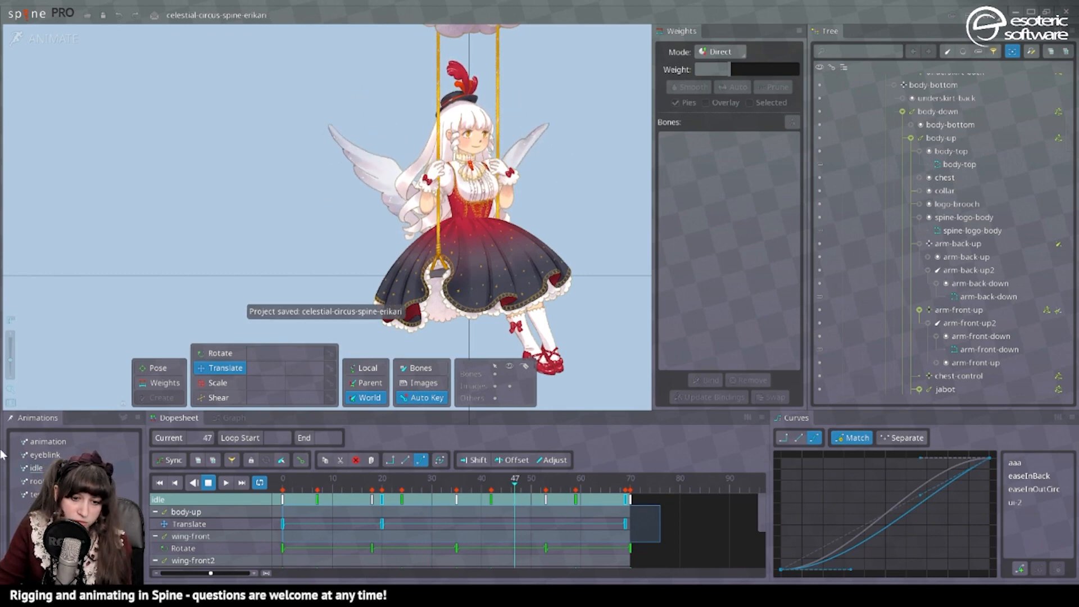
Switch to setup mode, open the Preview view with its animation settings, and play eyeblink on track 2 over the base motion.
left_click(62, 39)
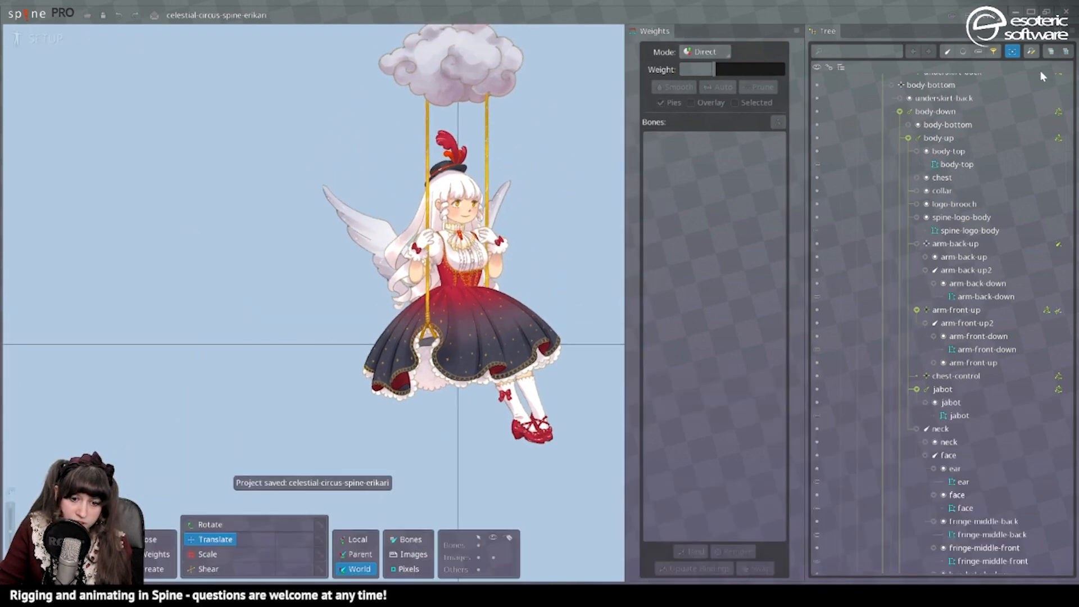
left_click(982, 17)
left_click(991, 116)
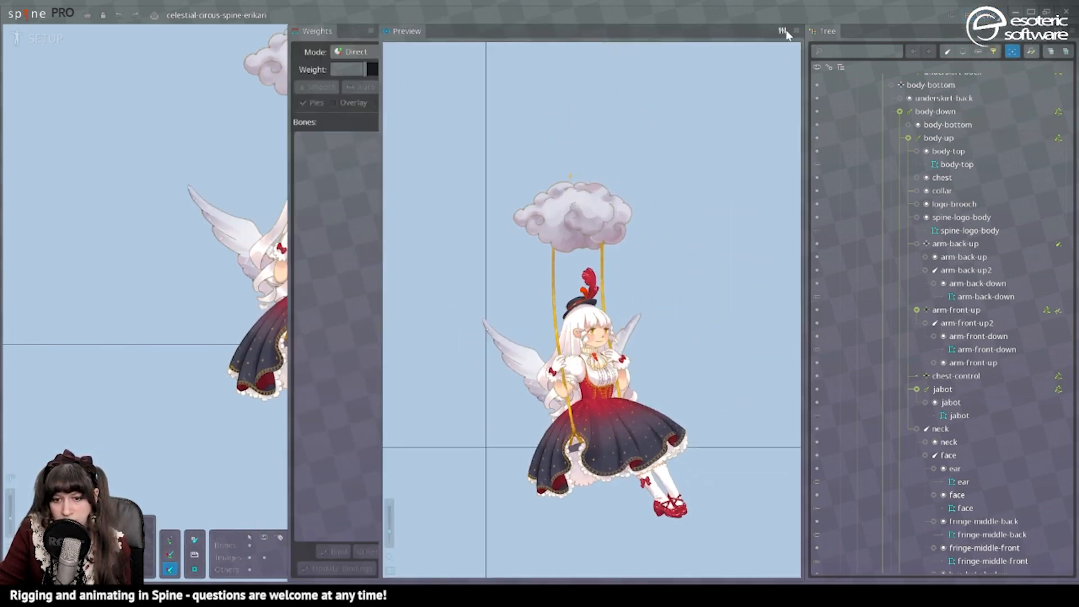
left_click(782, 31)
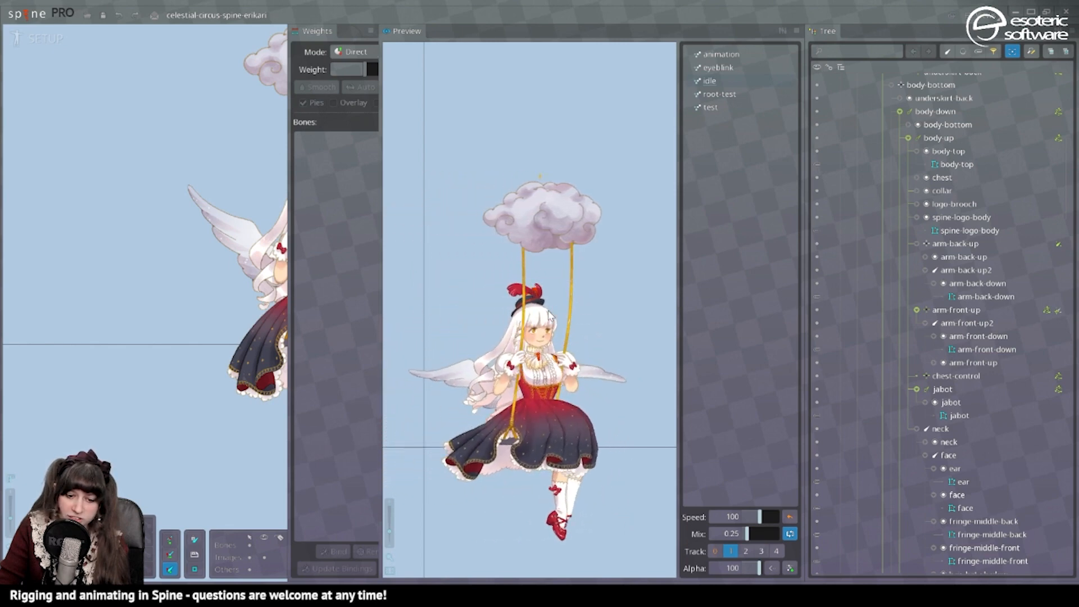
left_click(746, 550)
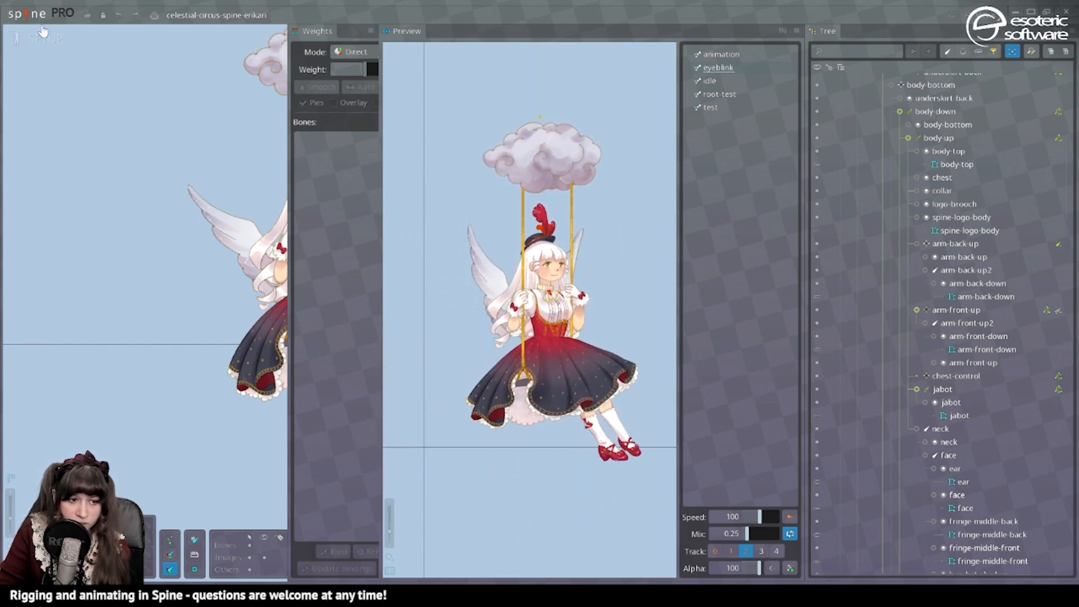
Duplicate the eyeblink animation in animate mode and rename the copy eyeblink-long.
left_click(16, 38)
left_click(34, 457)
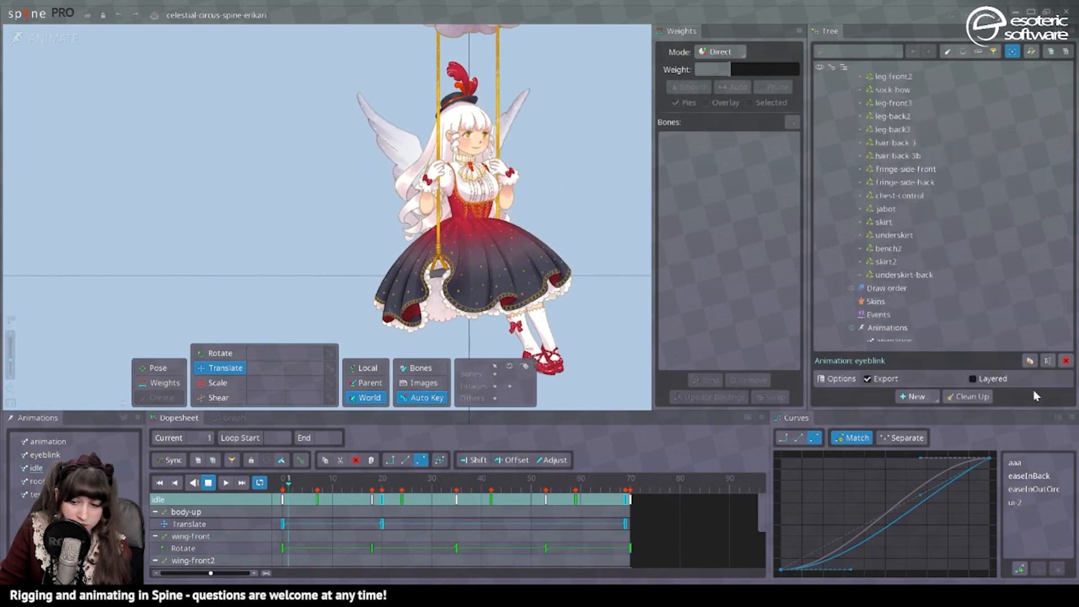
left_click(1032, 361)
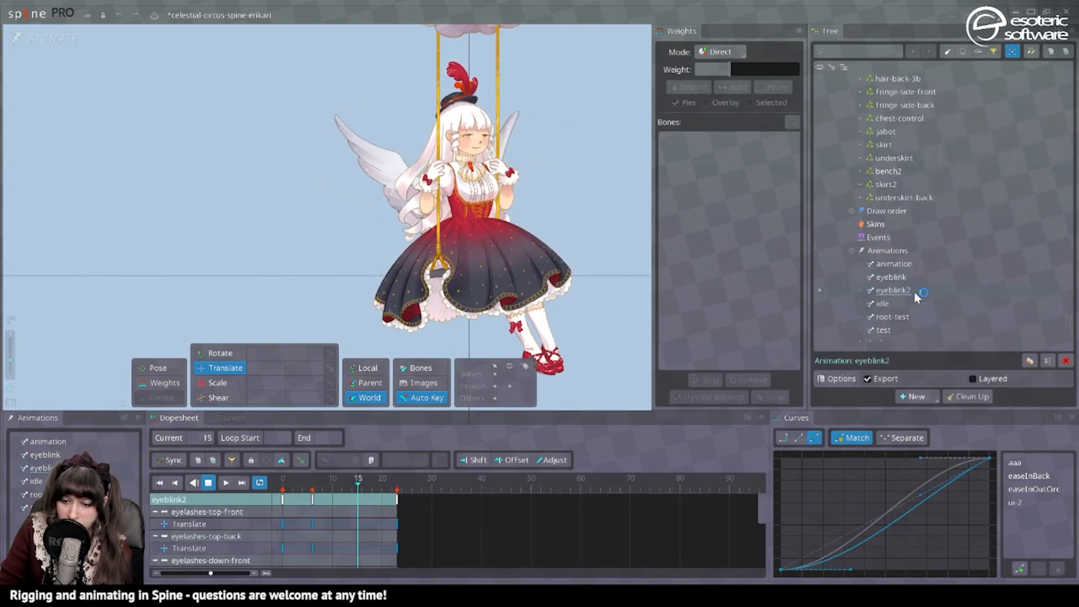
double_click(906, 288)
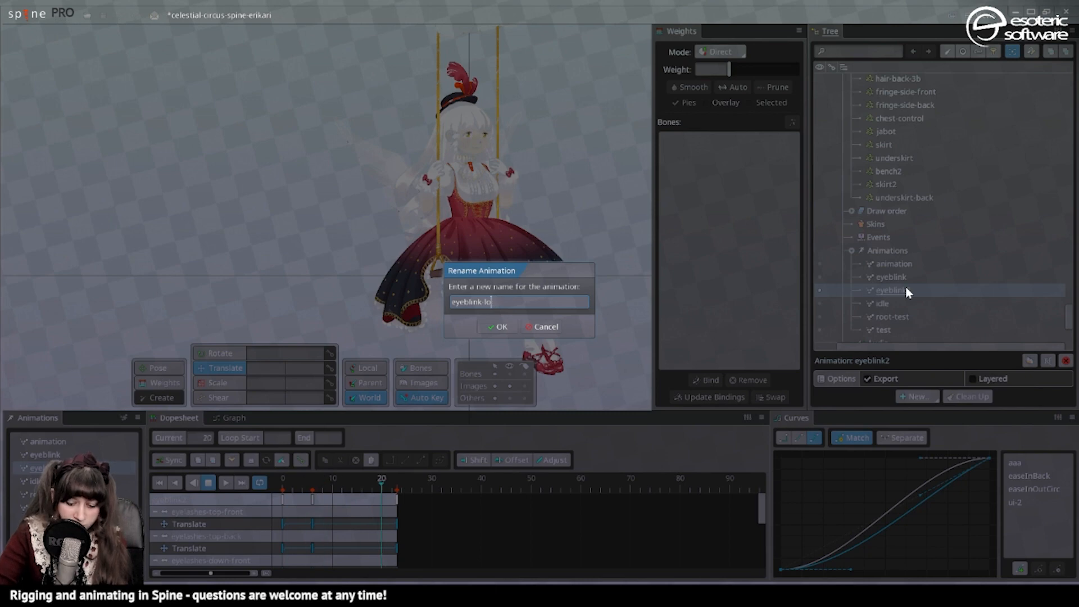
key("Return")
Paste a copied eyelash translate key at frame 141 of eyeblink-long, save the project and check the blink in the Preview.
key("ctrl+v")
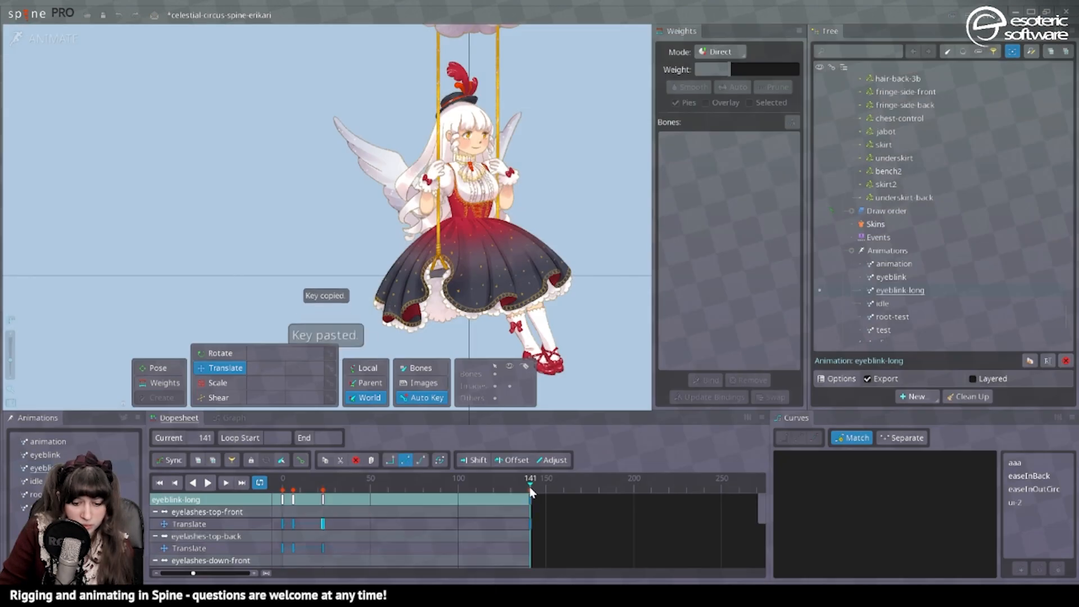
key("ctrl+s")
left_click(25, 38)
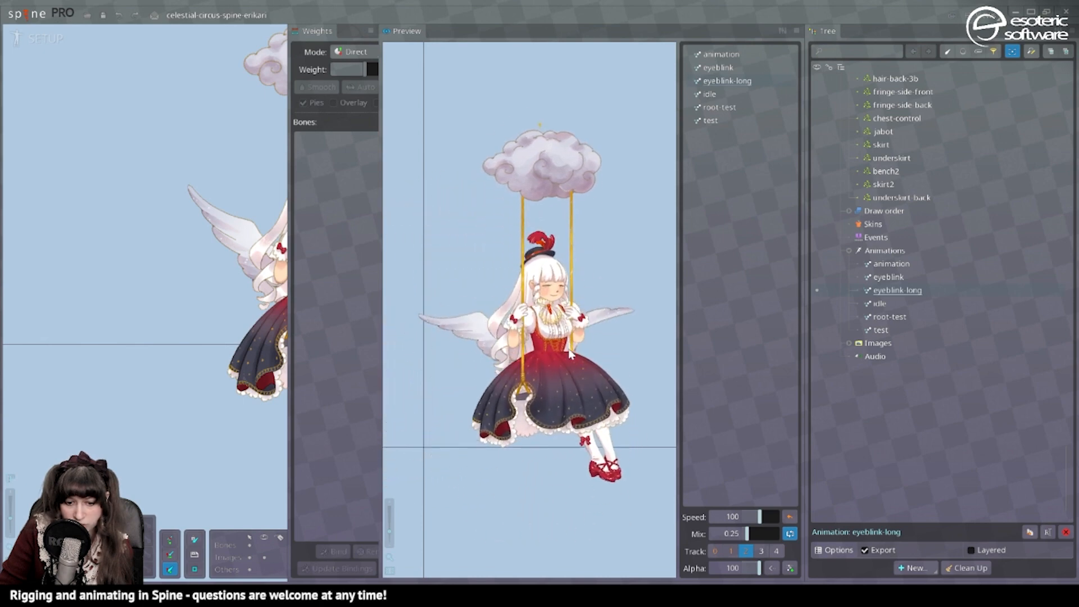
left_click(45, 38)
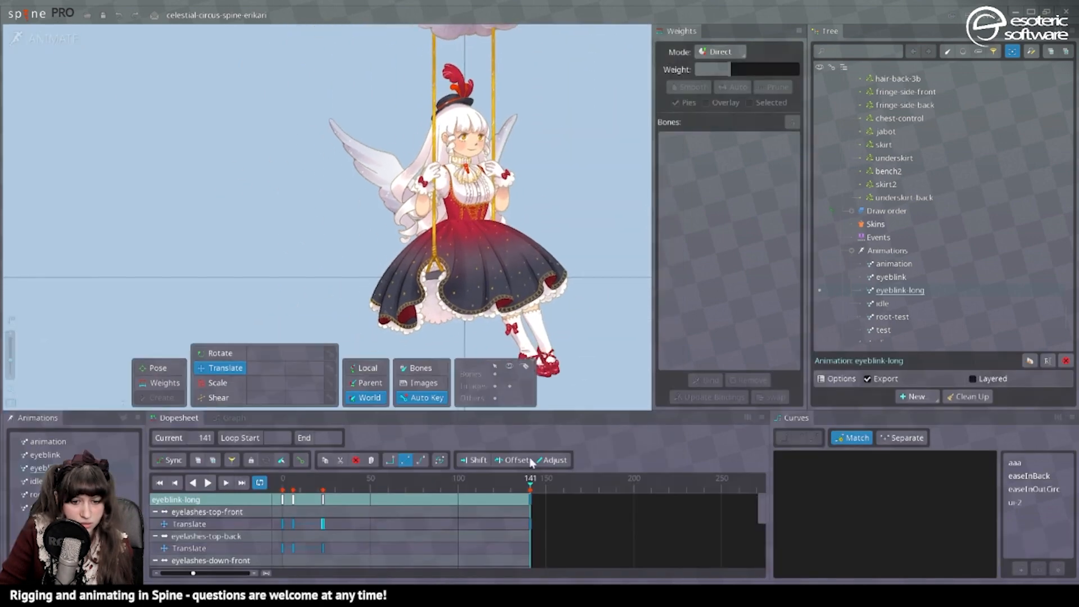
Compress the blink keys of eyeblink-long into about the first 10 frames and check the timing in the Preview.
left_click(365, 525)
left_click_drag(348, 542, 282, 495)
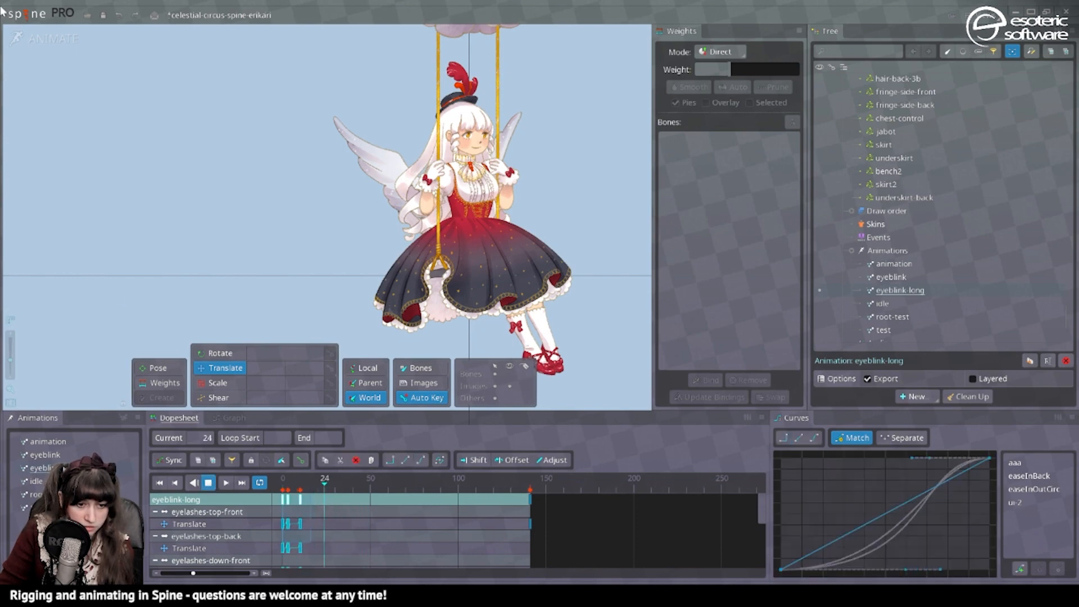
left_click(41, 38)
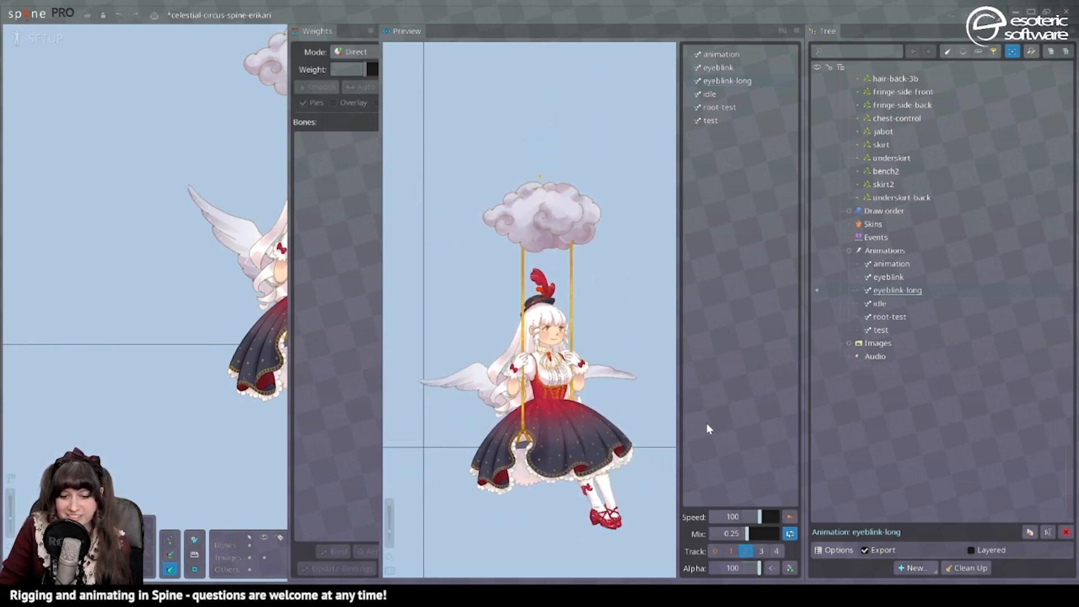
Return to the idle animation in animate mode and duplicate it.
left_click(41, 38)
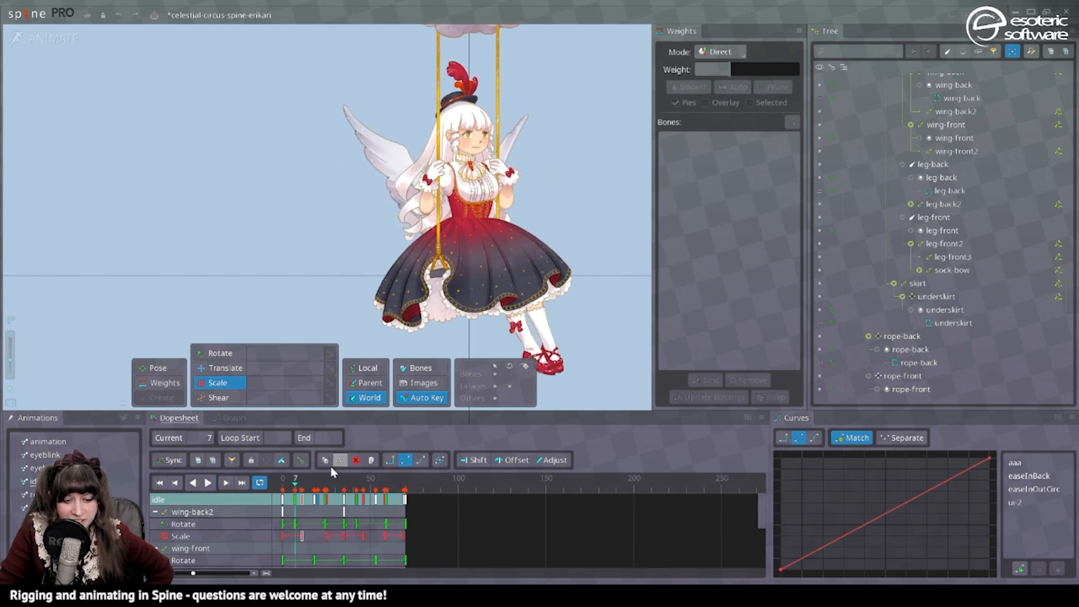
left_click(311, 489)
left_click_drag(311, 489, 222, 497)
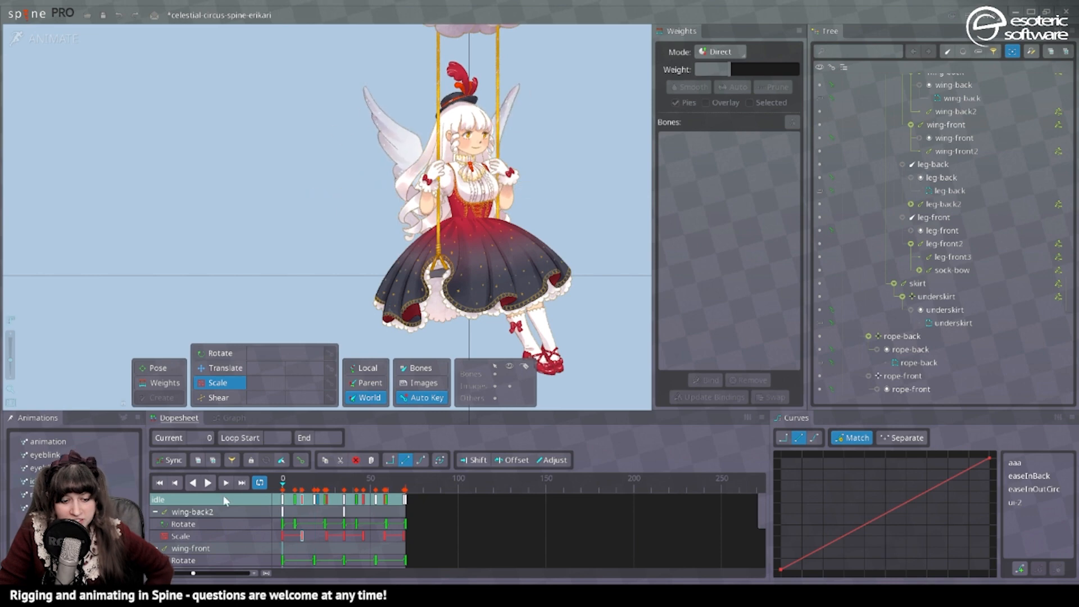
left_click(45, 482)
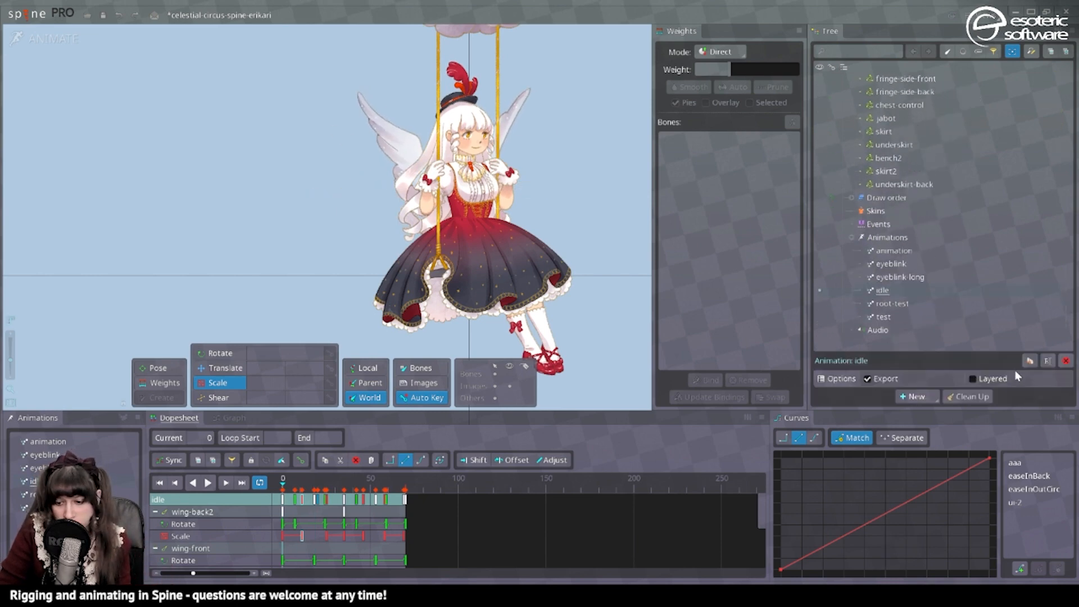
left_click(1030, 361)
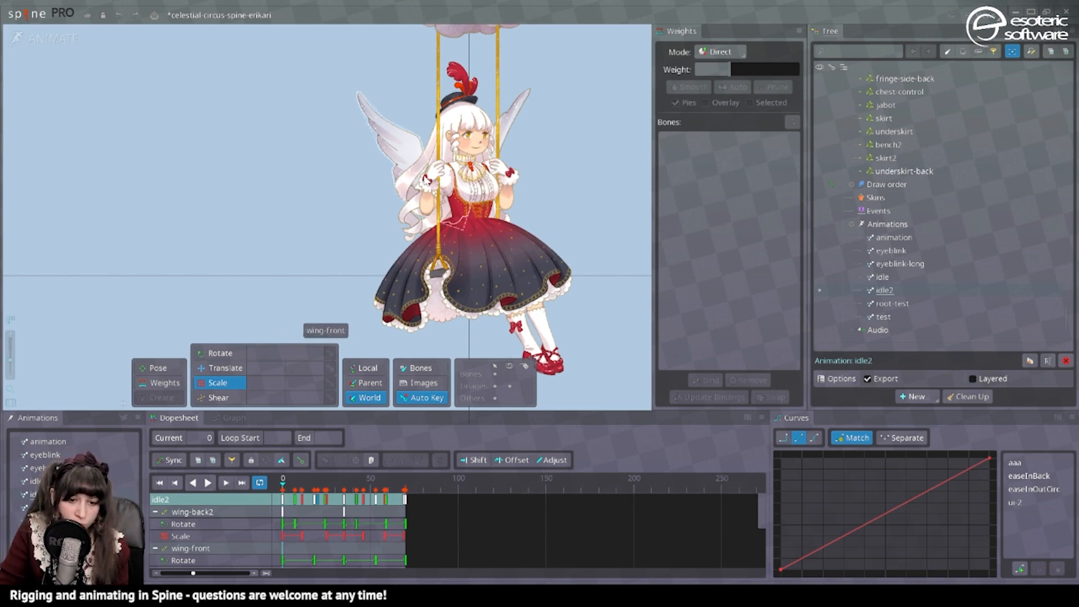
left_click(191, 548)
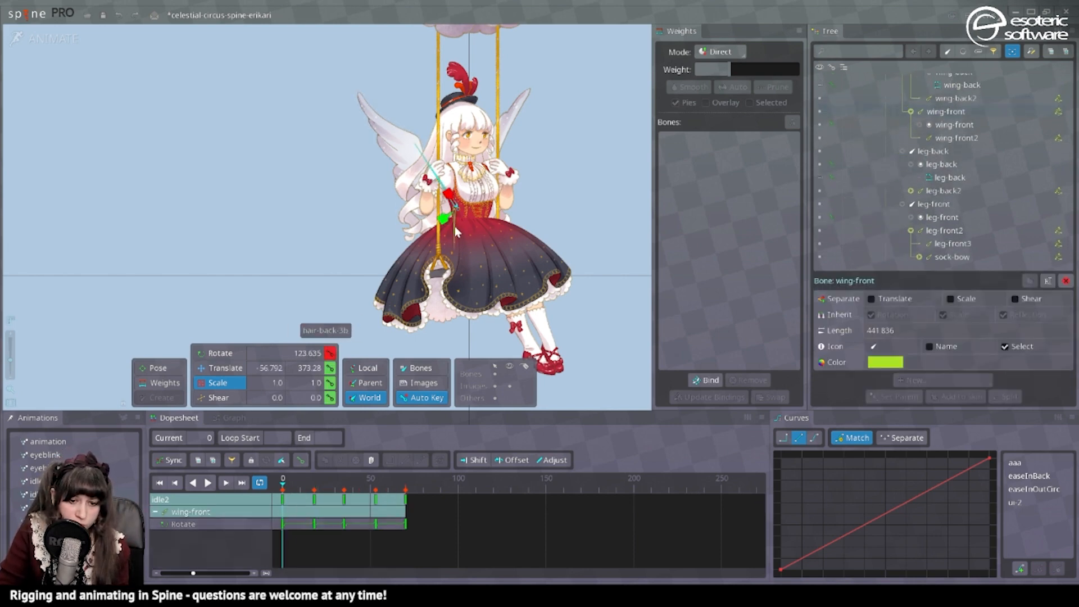
left_click_drag(456, 232, 446, 223)
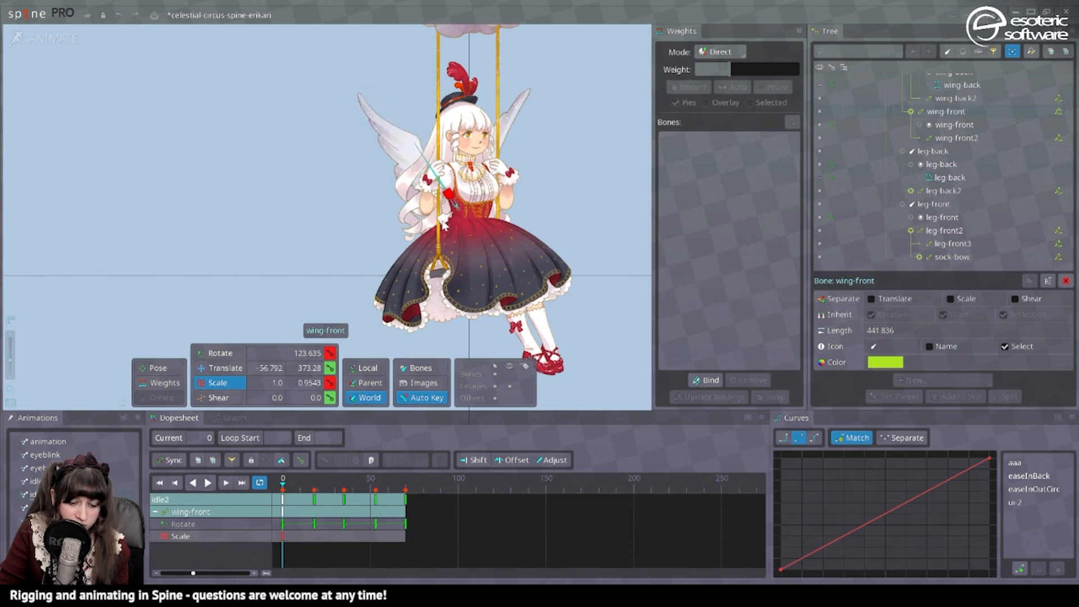
key("ctrl+z")
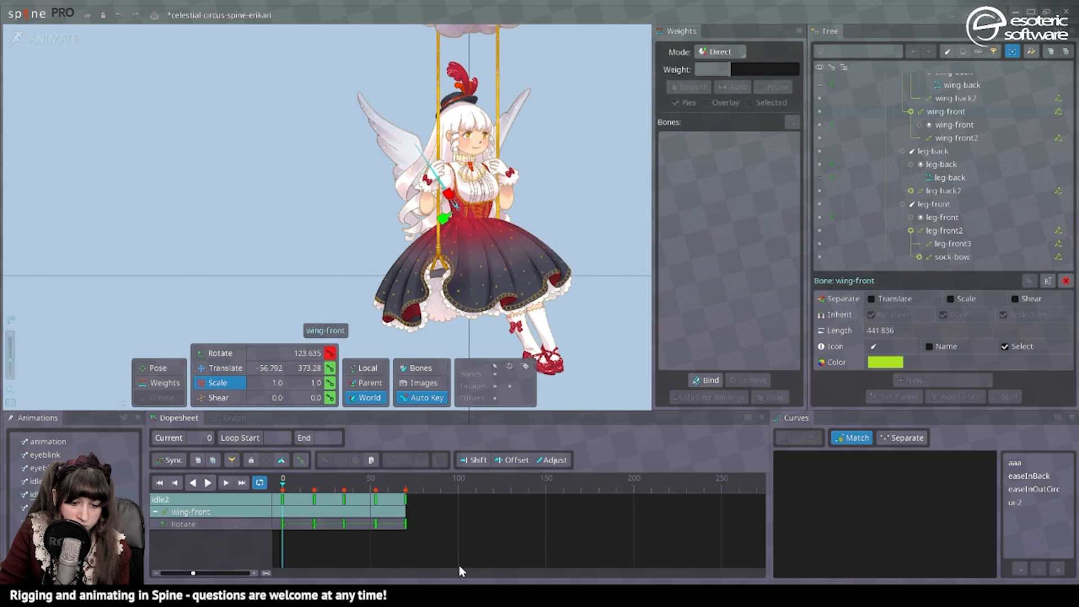
key("Escape")
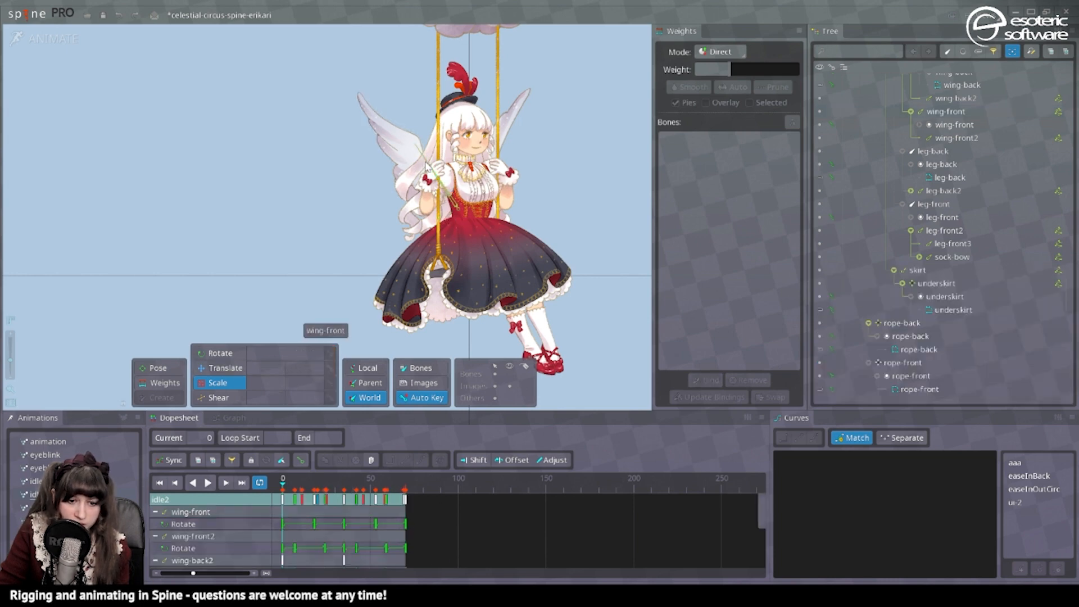
Delete all keys of the four wing bones in idle2 and key their rotation and scale at frames 0 and 69.
left_click(427, 166)
left_click(405, 136, "ctrl")
left_click(497, 164, "ctrl")
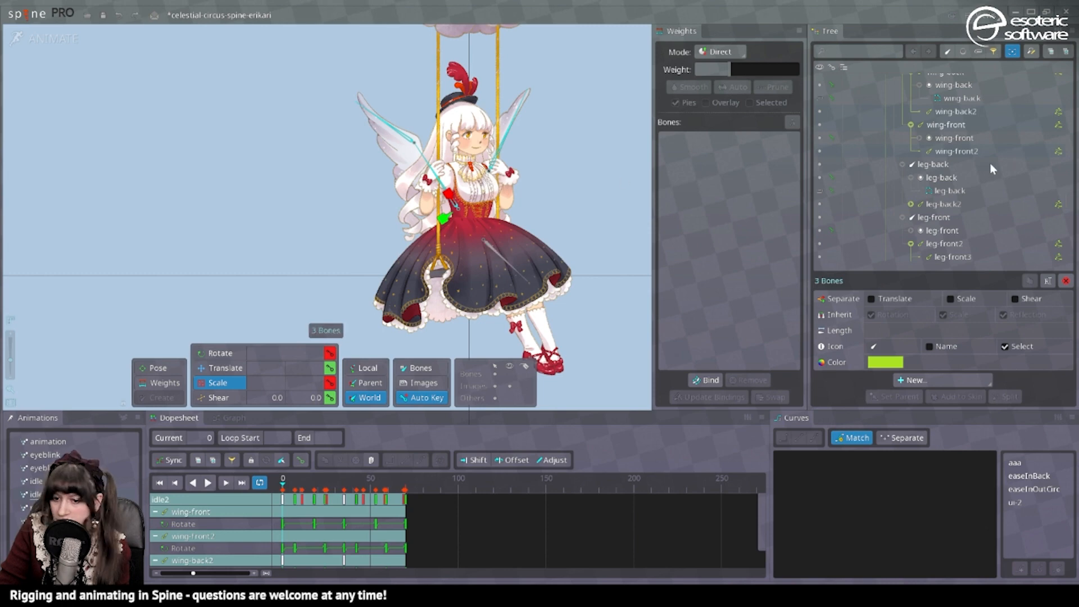
scroll(963, 151, "up", 2)
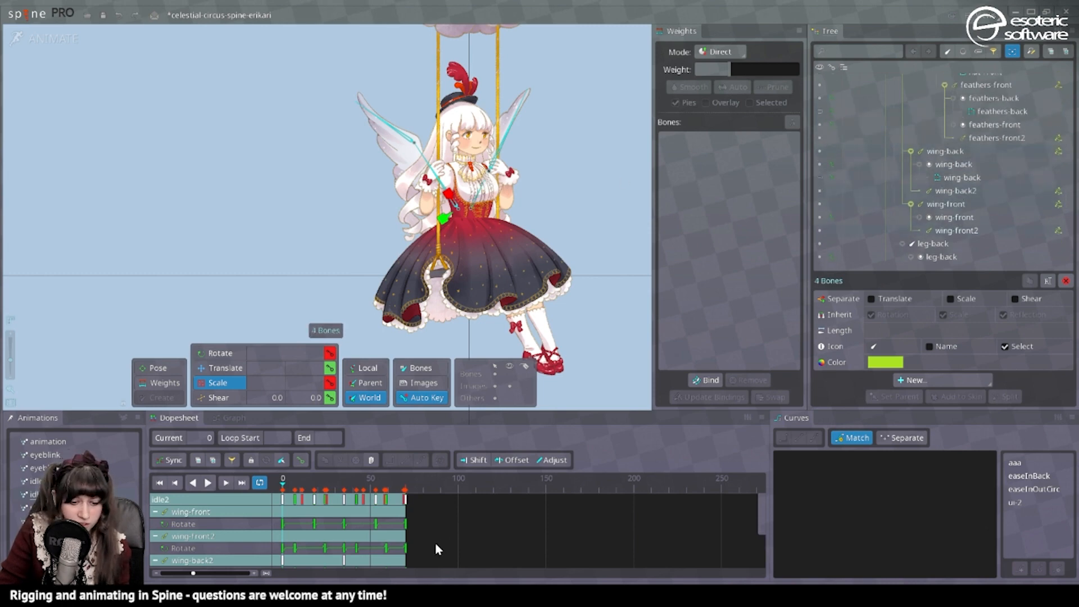
key("Delete")
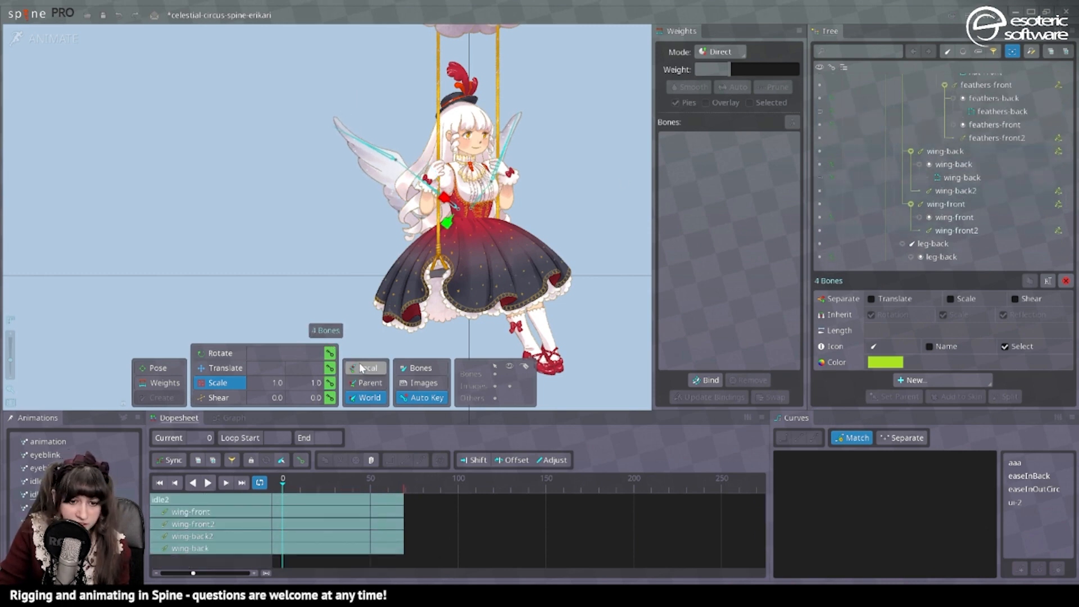
left_click(329, 383)
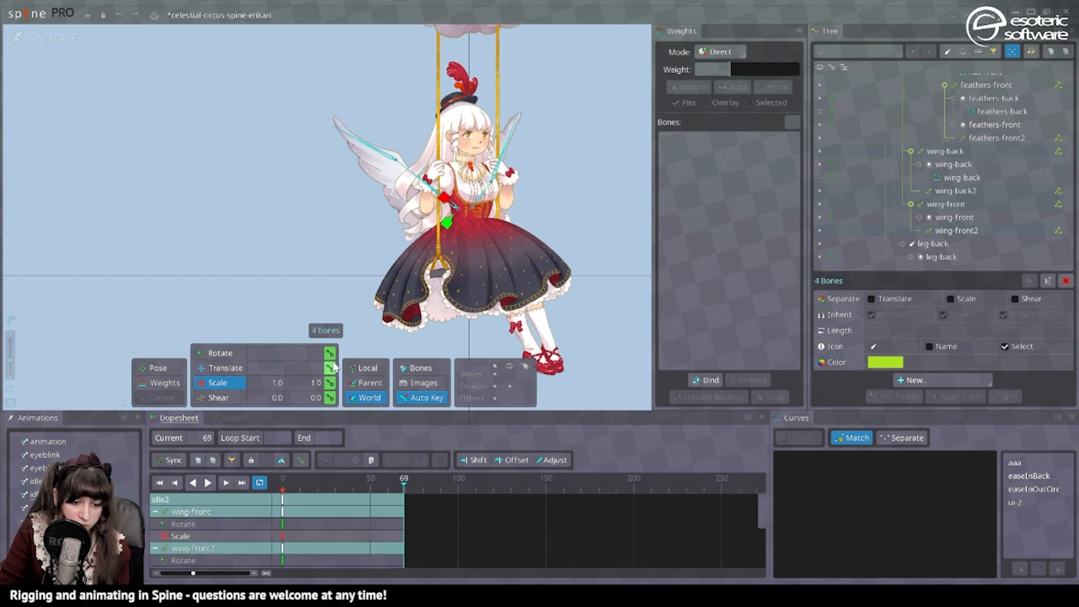
left_click(338, 487)
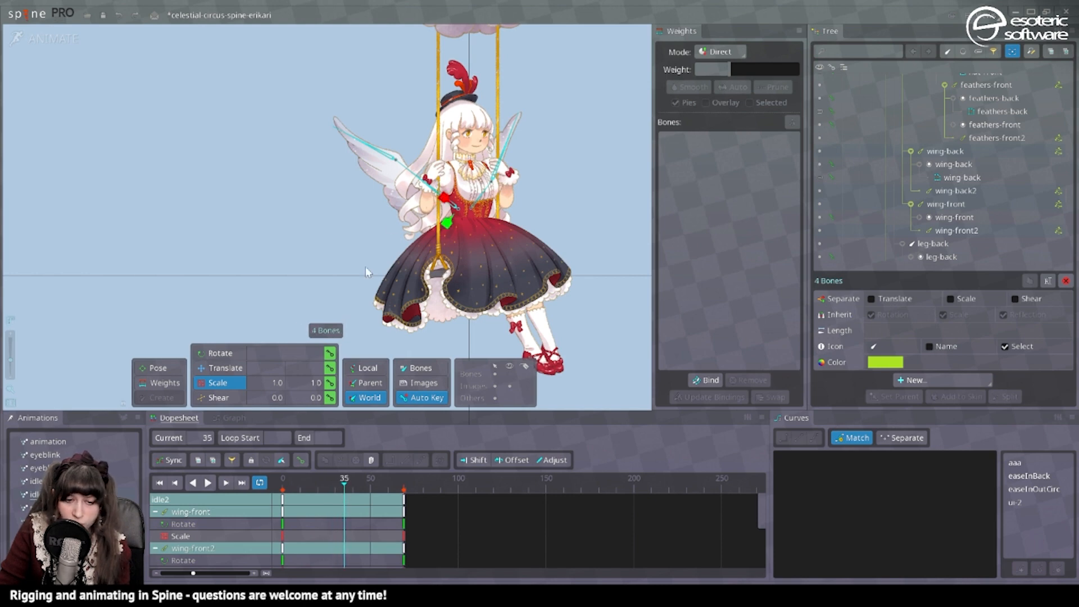
Rotate the wing-front and wing-back bones upward at frame 35.
left_click(402, 191)
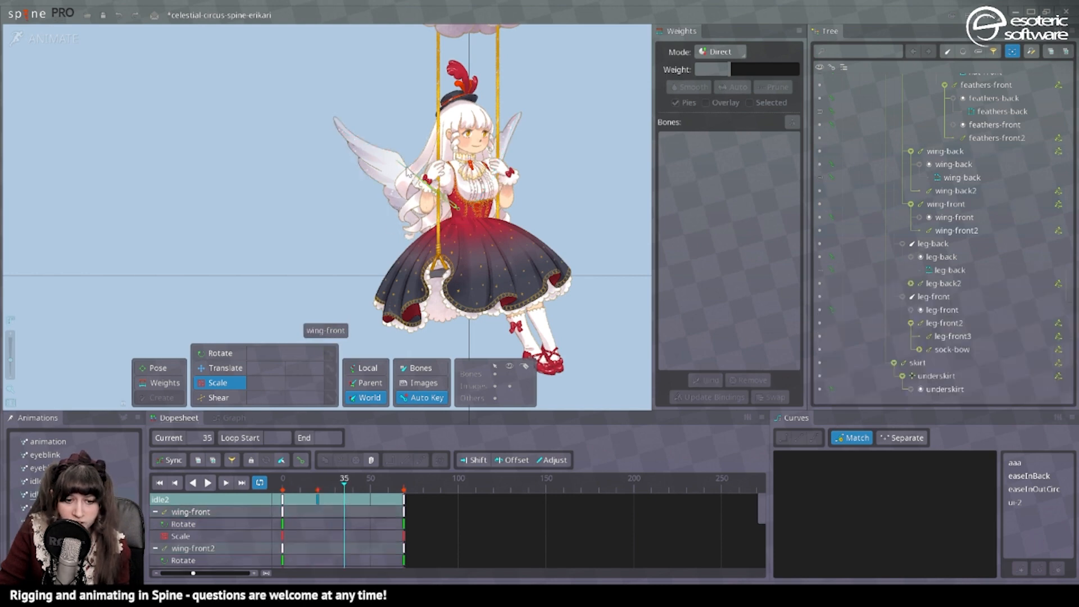
left_click(409, 172)
left_click(219, 358)
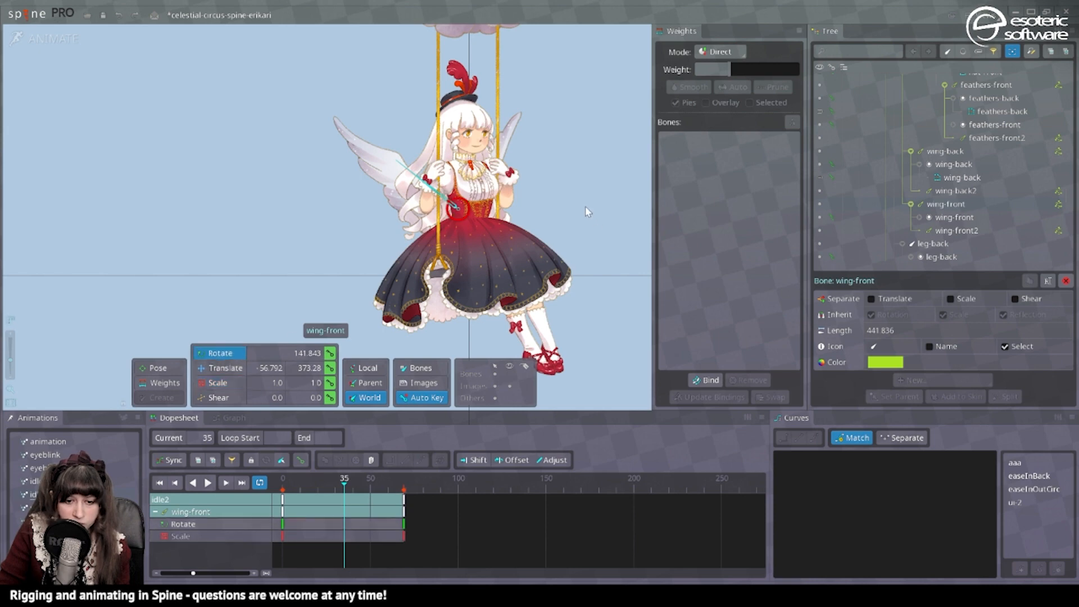
left_click_drag(566, 188, 565, 231)
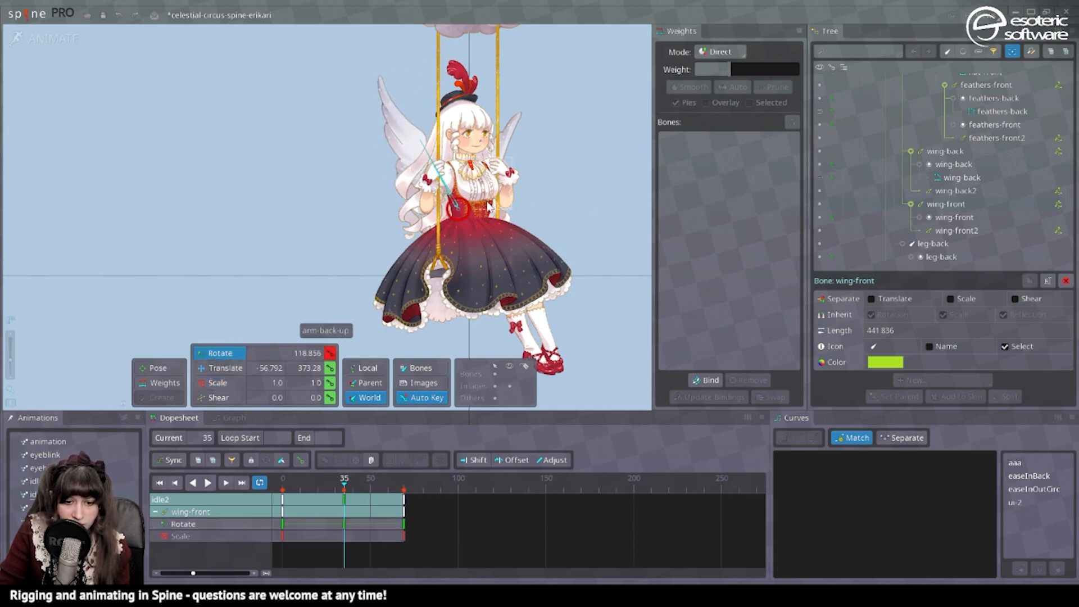
Scale wing-back to about 1.25 on X at frame 35 and adjust wing-front's scale and rotation to match.
left_click(236, 367)
left_click(236, 382)
left_click_drag(480, 179, 483, 168)
left_click(933, 204)
left_click_drag(446, 222, 456, 216)
left_click(239, 354)
left_click_drag(388, 115, 401, 107)
left_click(944, 152)
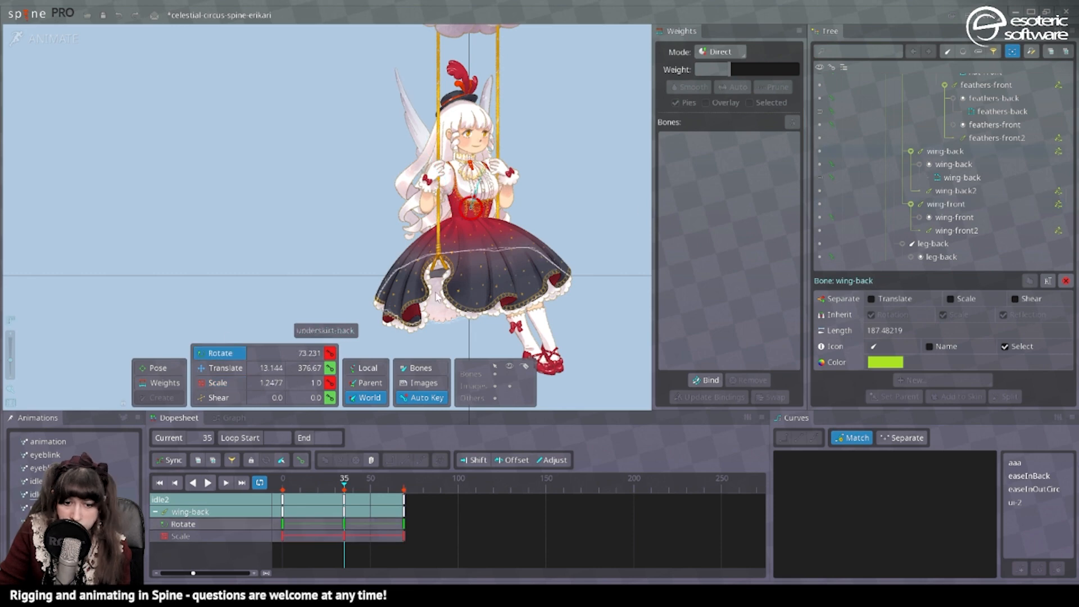
Play the idle2 loop and apply Bezier curves to all of wing-back's rotate and scale keys.
left_click(207, 482)
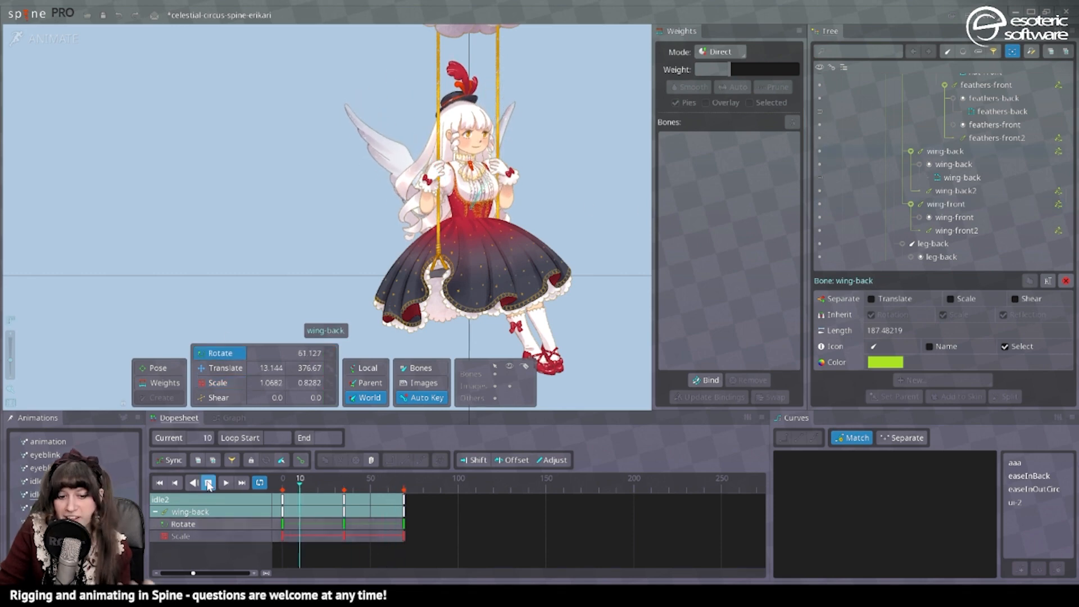
left_click_drag(282, 517, 429, 554)
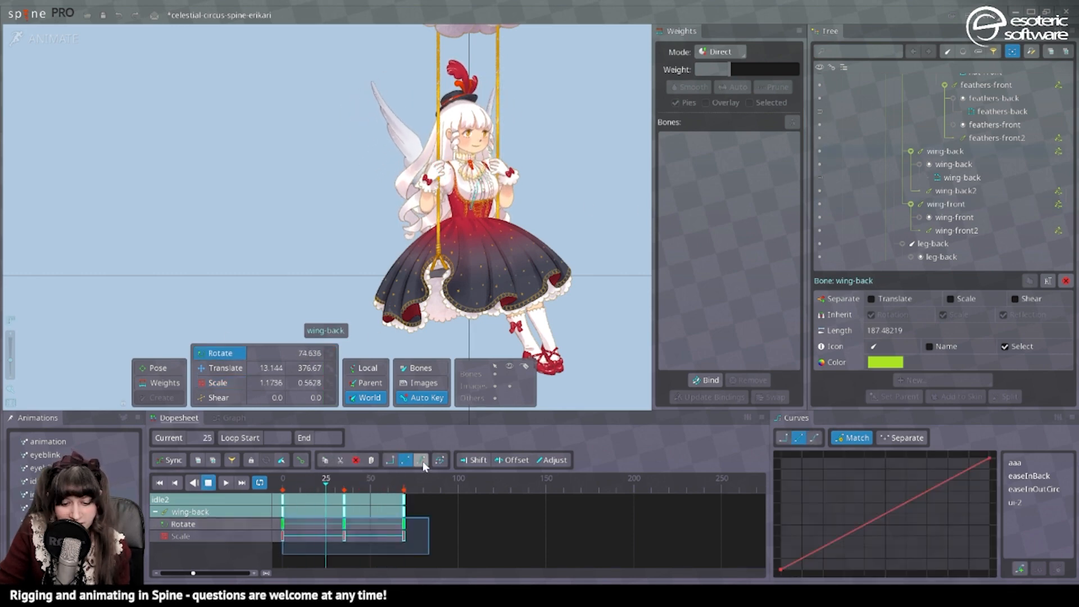
left_click(421, 459)
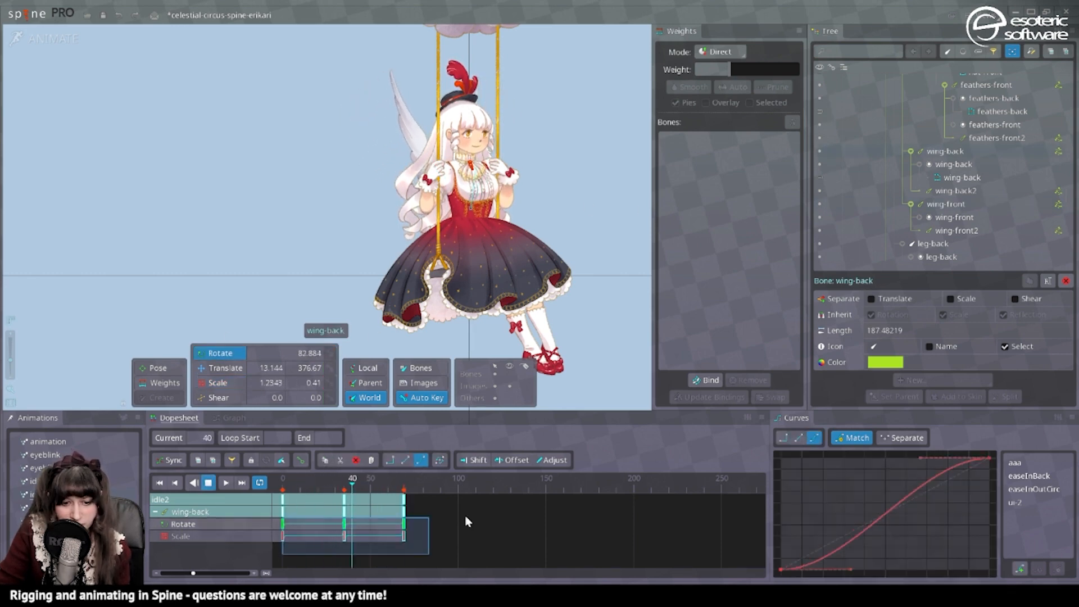
left_click(207, 483)
Copy the frame 0 rotate keys of wing-front2 and wing-back2 to frame 30 and move their frame 35 rotate keys to frame 14.
left_click(391, 136)
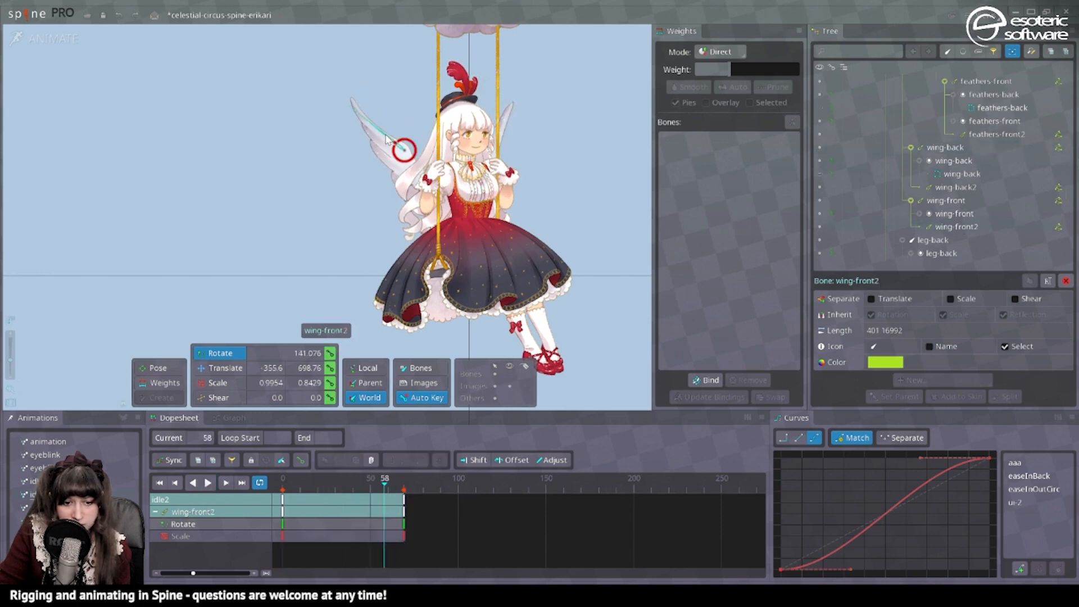
left_click(508, 122, "ctrl")
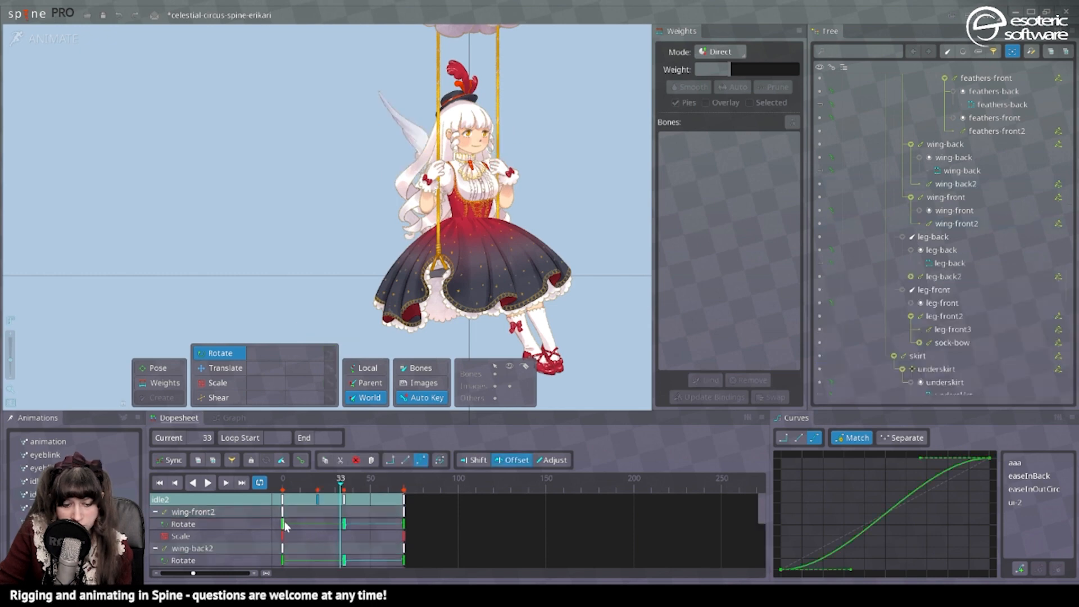
left_click(285, 523)
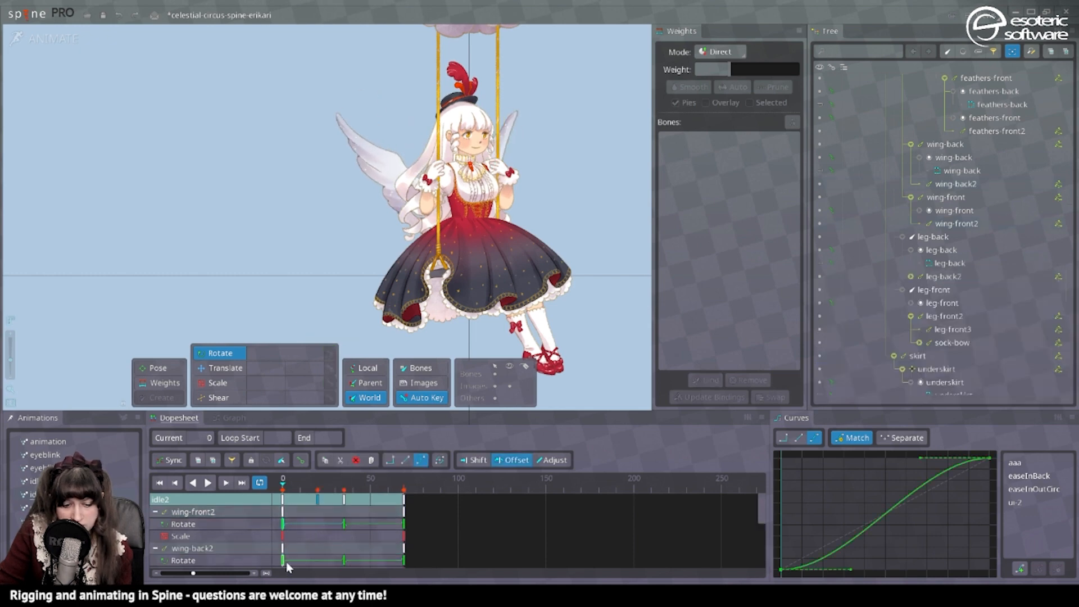
key("ctrl+c")
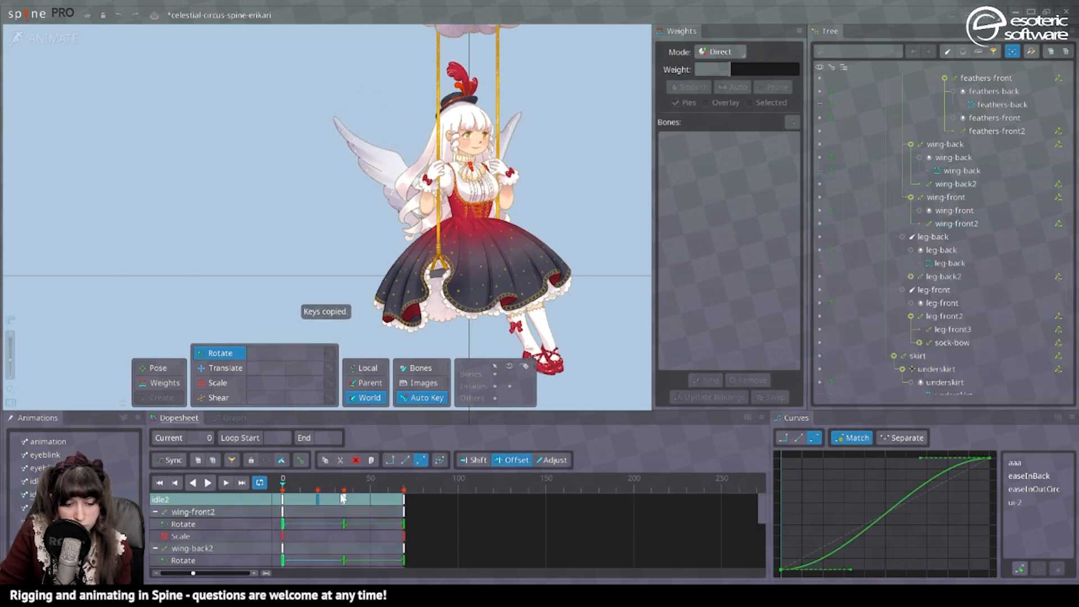
left_click(336, 524)
key("ctrl+v")
left_click(344, 524)
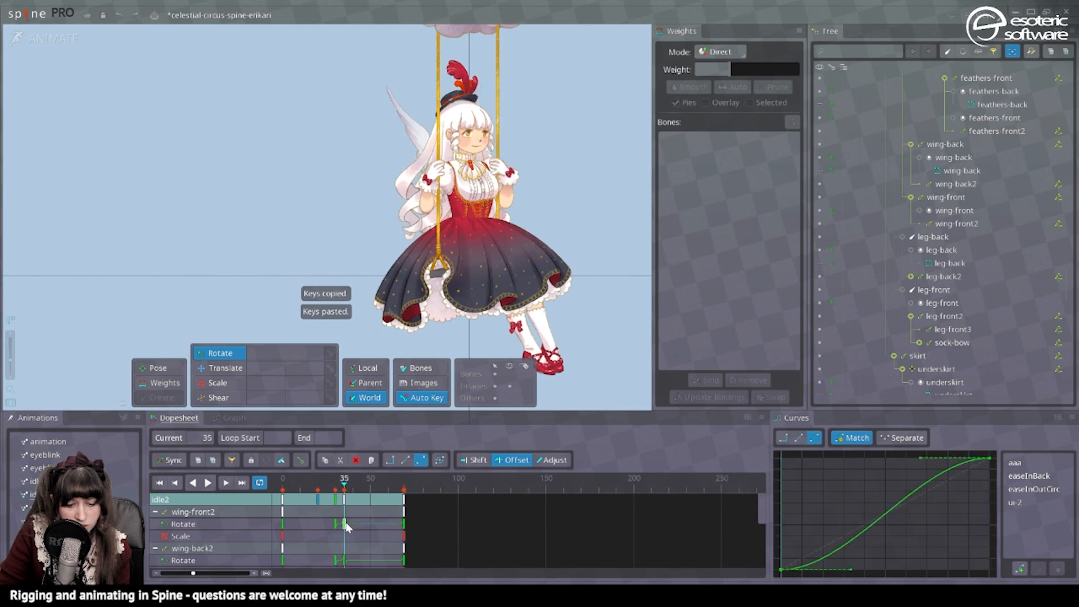
left_click_drag(311, 531, 320, 534)
key("ctrl+z")
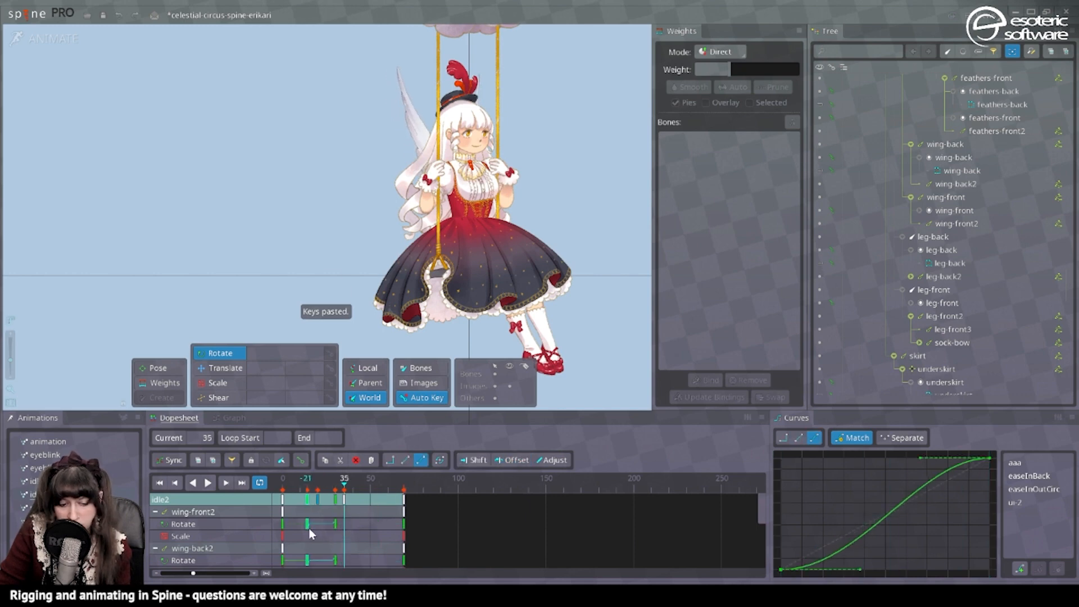
Rotate wing-front2 to about 111.6° and wing-back2 to match at frame 52, and play the loop to check the flap.
left_click_drag(282, 488, 337, 492)
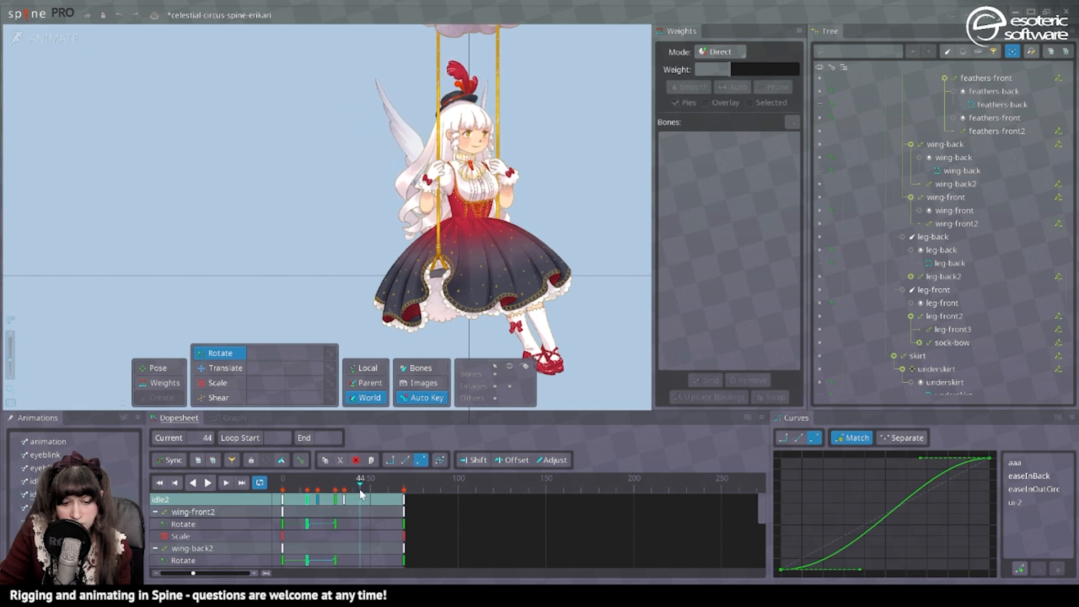
left_click(400, 133)
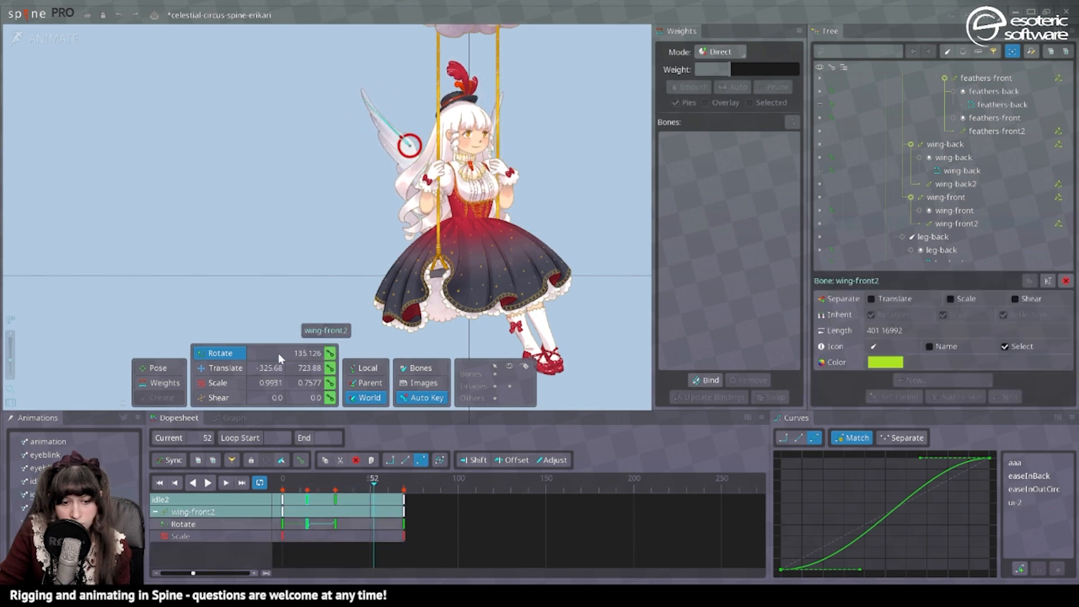
left_click_drag(592, 248, 581, 271)
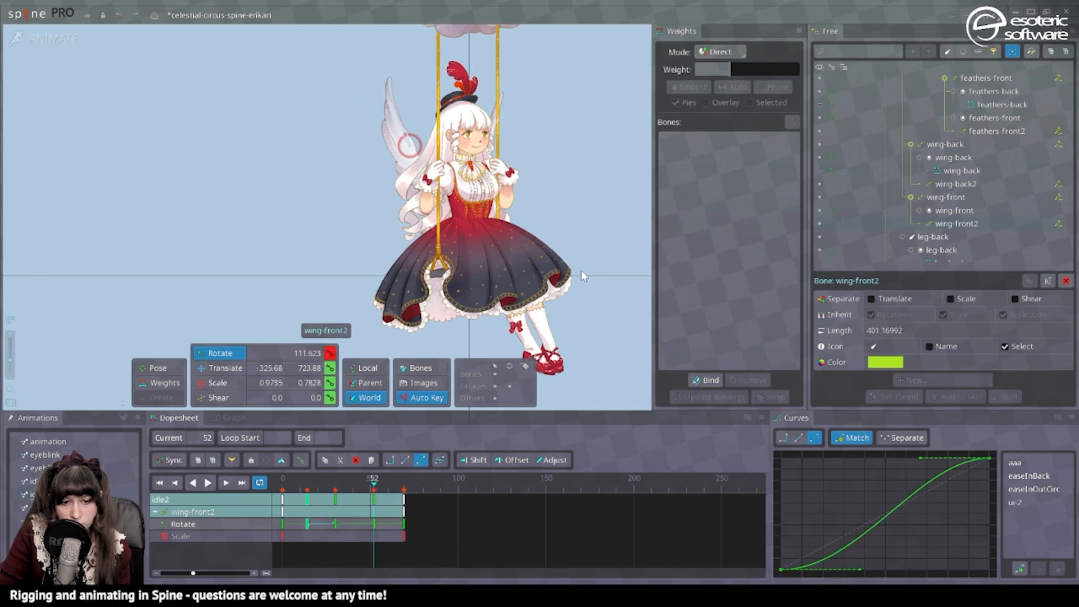
left_click(494, 125)
left_click_drag(513, 392, 484, 271)
key("space")
key("d")
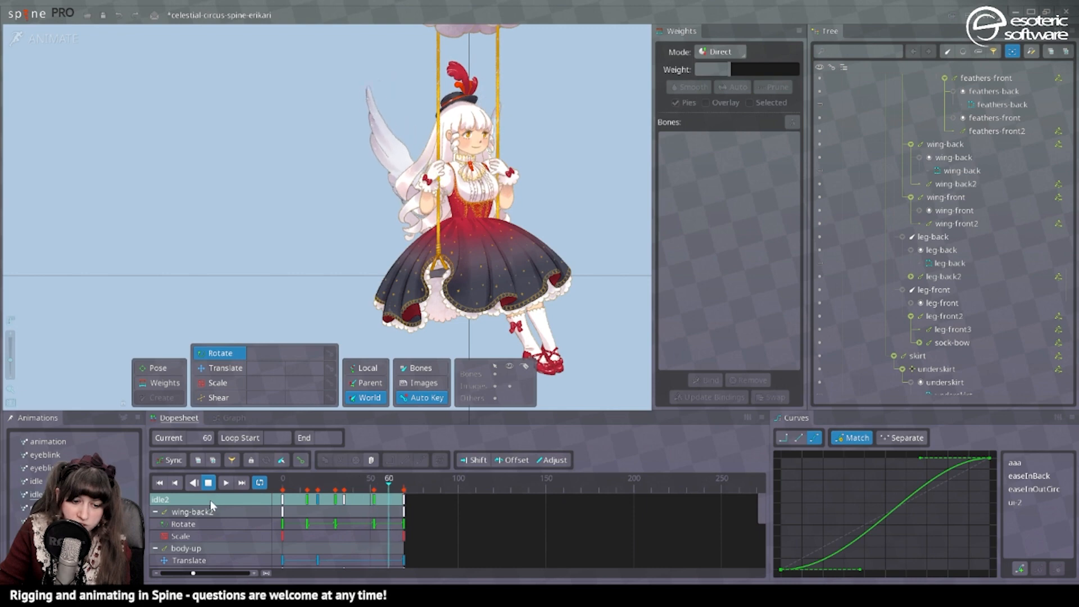
left_click(208, 484)
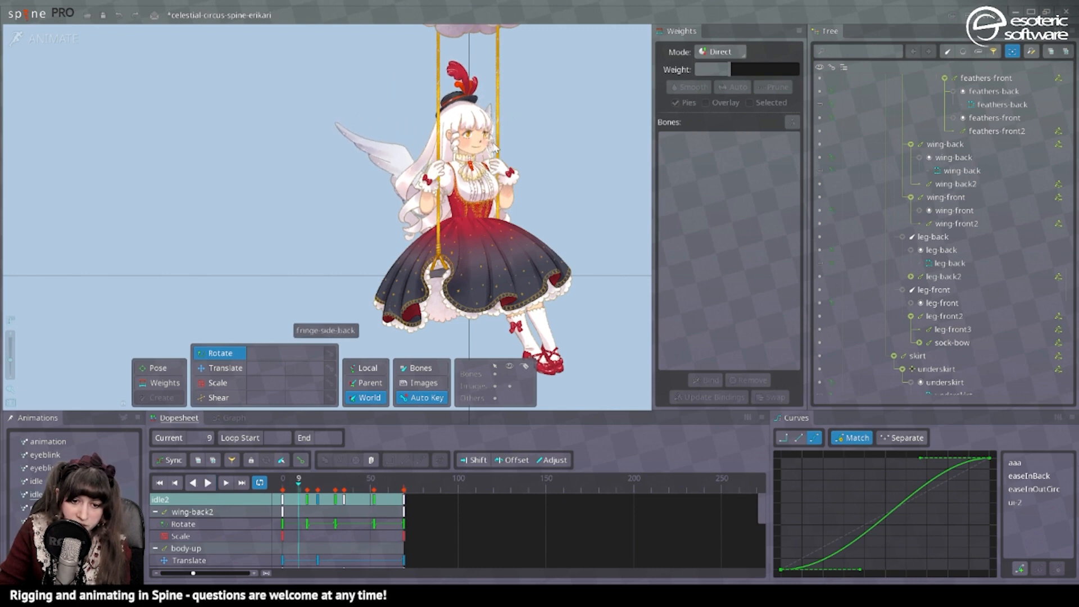
Scale wing-back2 and rotate it to about 82° at frame 16, and merge its frame 14 rotate key into frame 16.
left_click(488, 146)
mouse_move(304, 496)
left_mouse_down()
mouse_move(282, 498)
mouse_move(311, 496)
left_mouse_up()
left_click(228, 387)
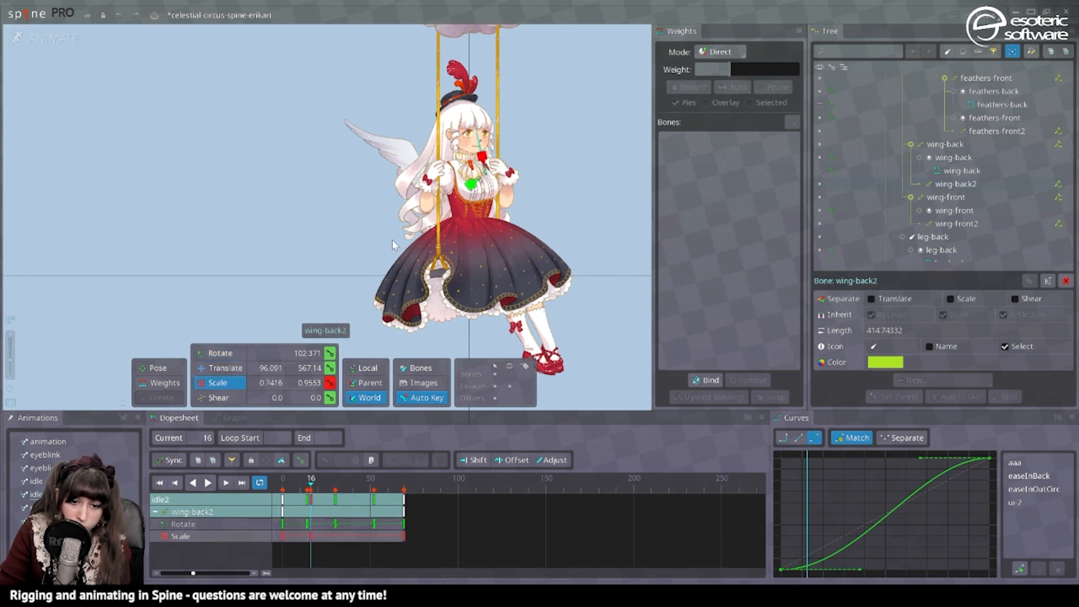
left_click(229, 354)
left_click_drag(615, 126, 622, 232)
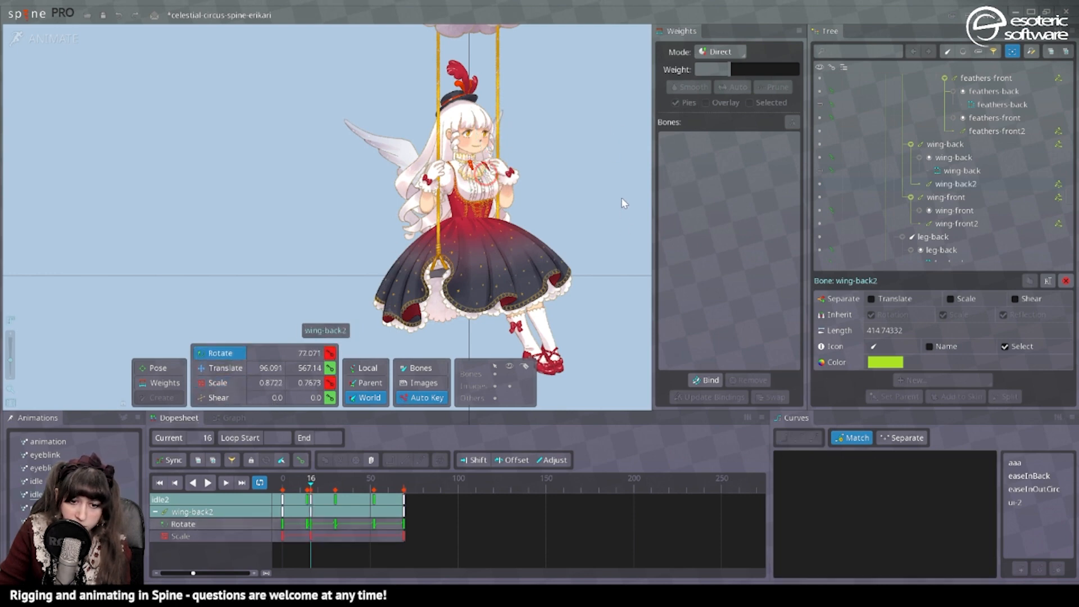
double_click(307, 525)
left_click_drag(307, 525, 311, 524)
Scale wing-back2 to about 1.23 on X and rotate it to about 90.7° at frame 52, and save the project.
left_click_drag(307, 485, 373, 495)
key("x")
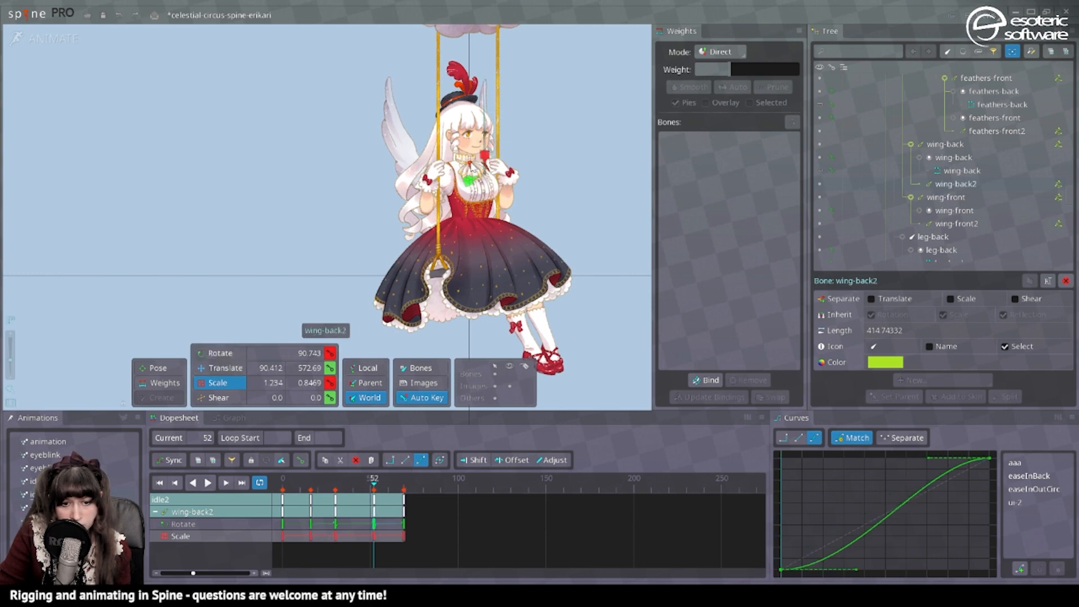
key("c")
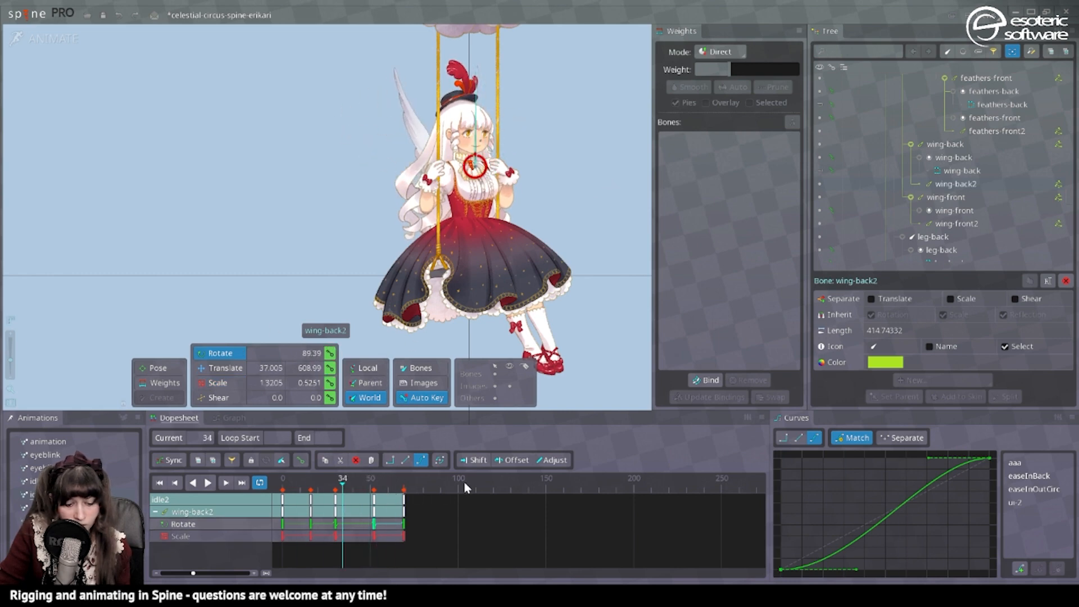
key("ctrl+s")
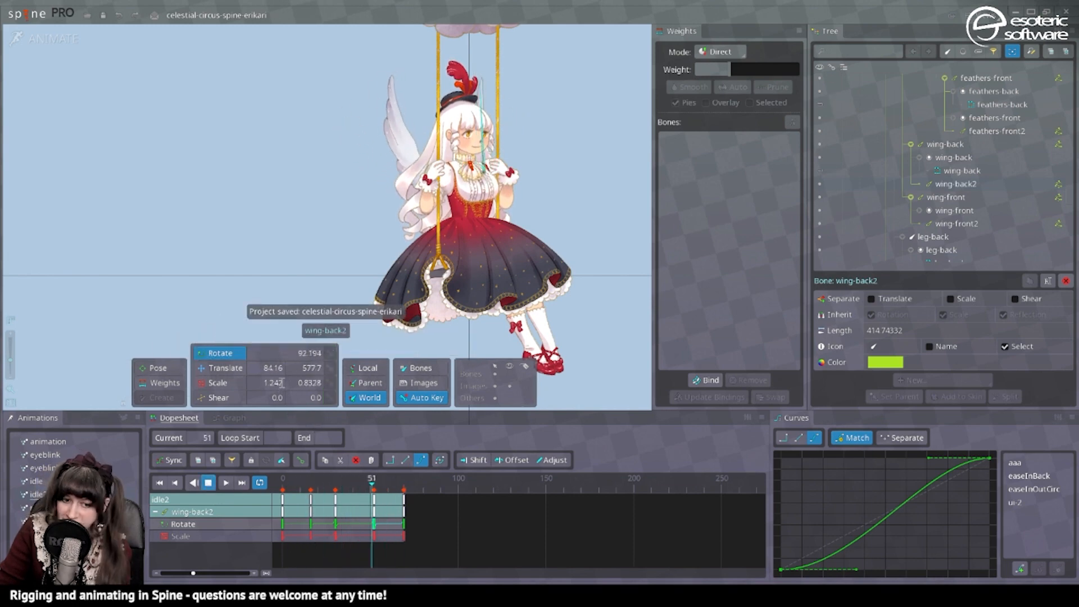
Compare the idle and idle2 animations and duplicate idle2 as the base for another idle.
left_click(50, 482)
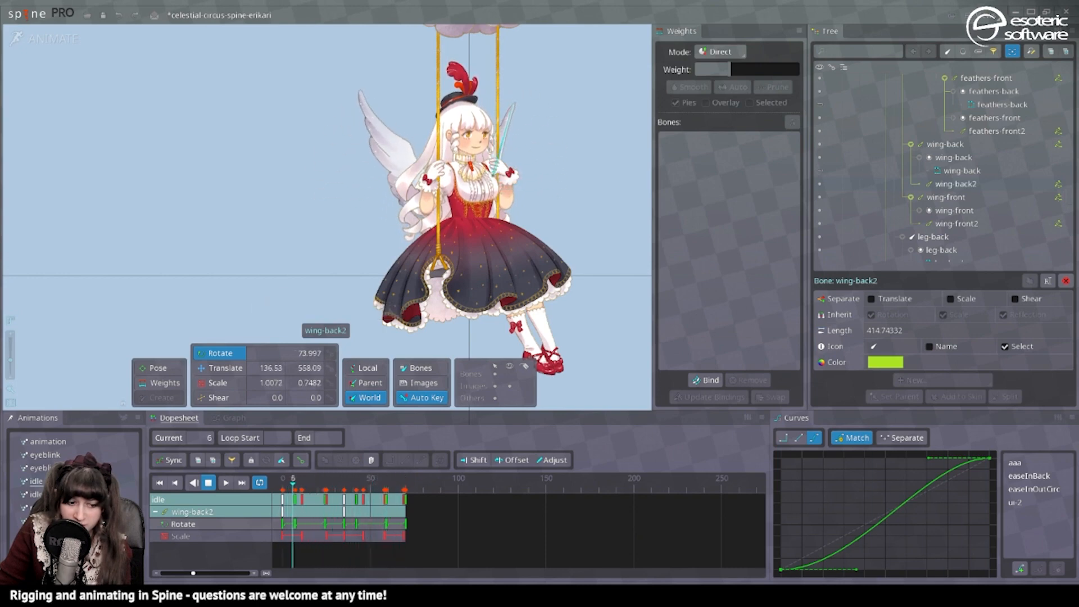
left_click(40, 495)
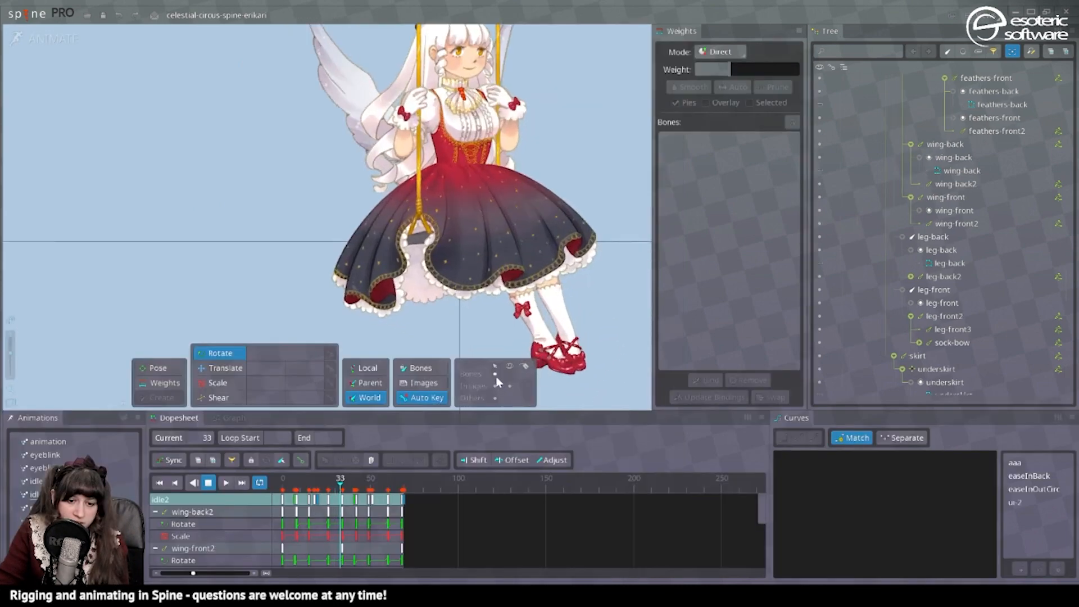
scroll(496, 378, "down", 2)
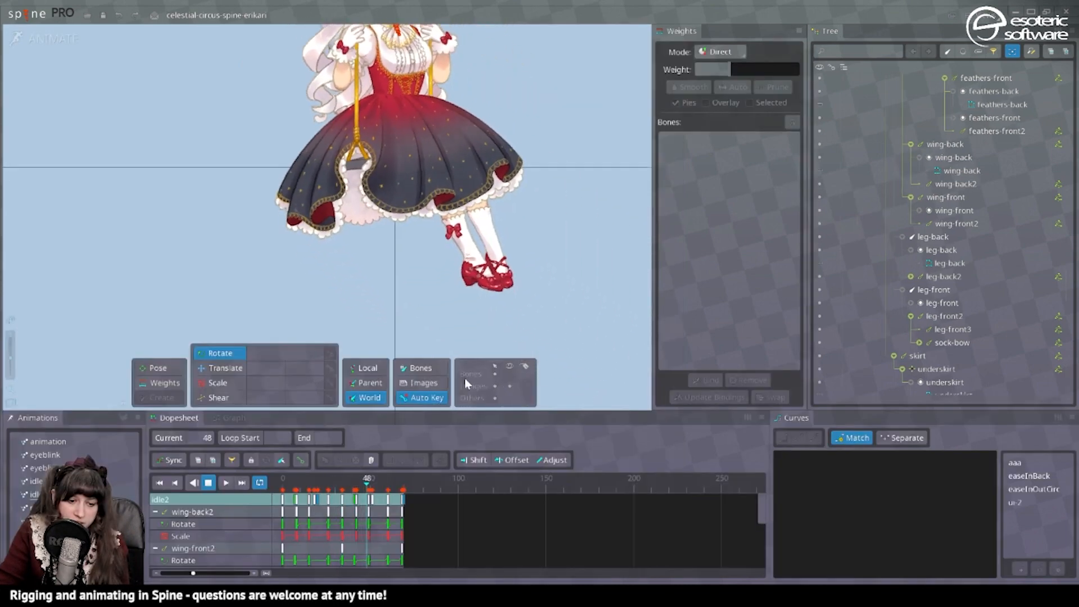
left_click(36, 495)
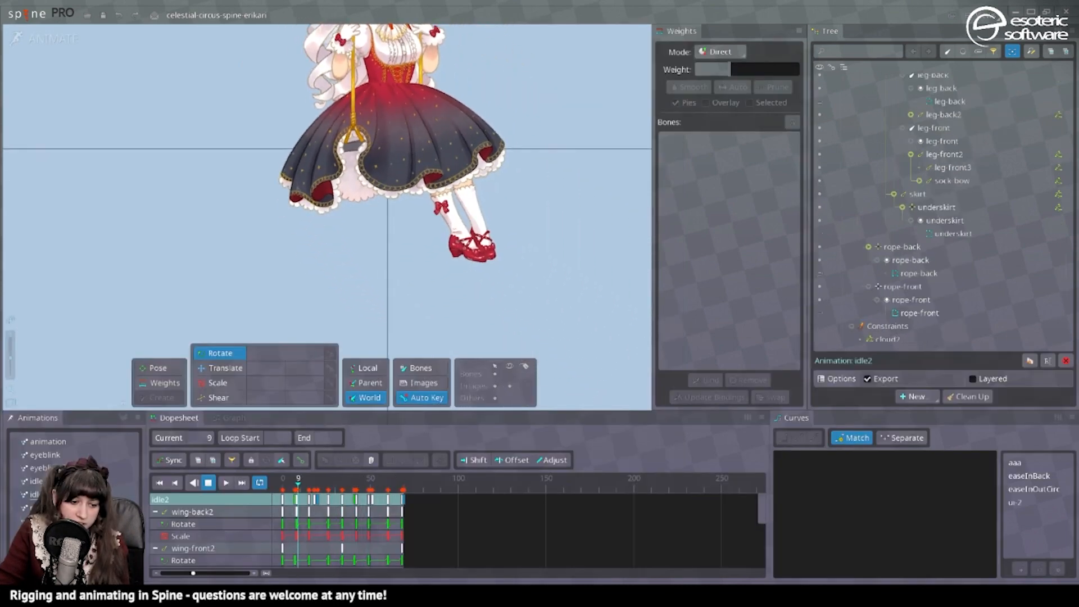
left_click(1030, 361)
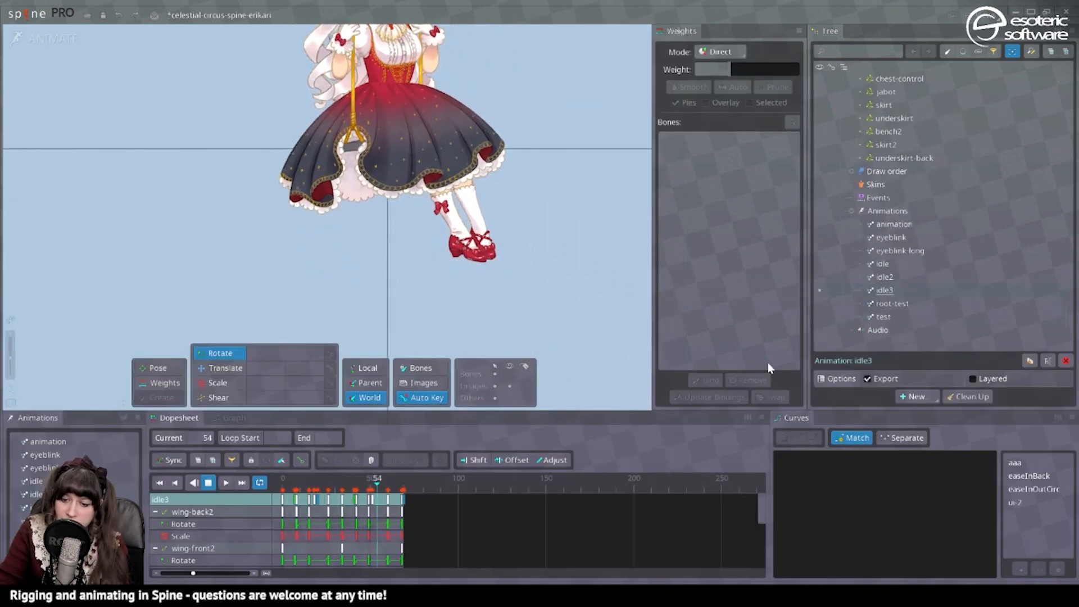
Key the rotation of leg-front2 and leg-back2 at frames 0, 17, 35 and 69, swinging the lower legs backward at frame 17.
left_click(469, 205)
left_click(470, 205, "ctrl")
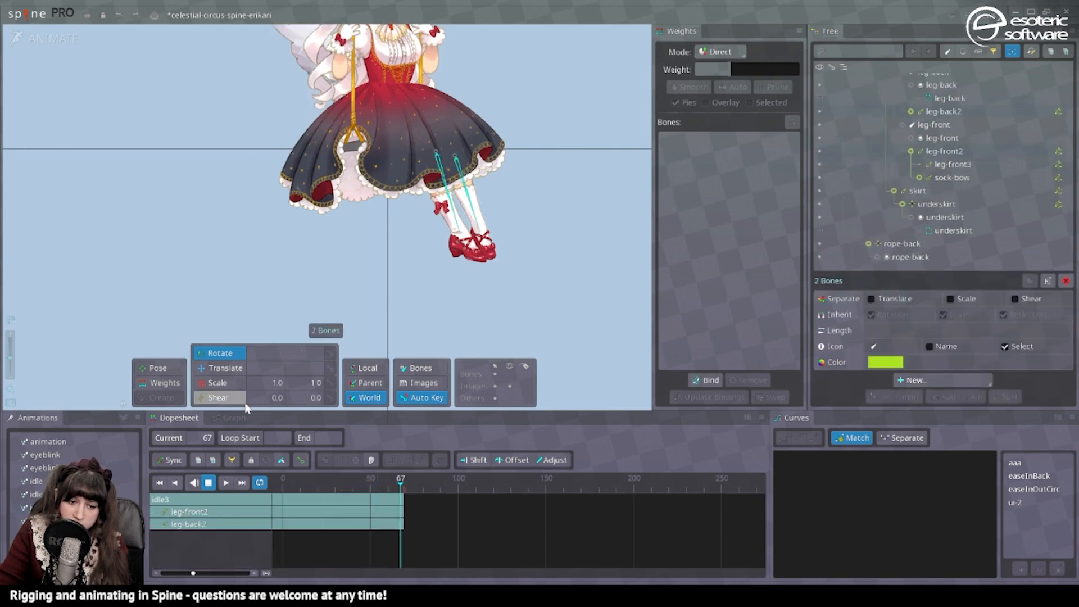
left_click(159, 483)
left_click_drag(387, 265, 389, 319)
left_click(468, 298, "ctrl")
left_click(486, 296, "ctrl")
key("ctrl+z")
key("ctrl+z")
left_click_drag(478, 332, 529, 281)
left_click(404, 479)
left_click(313, 479)
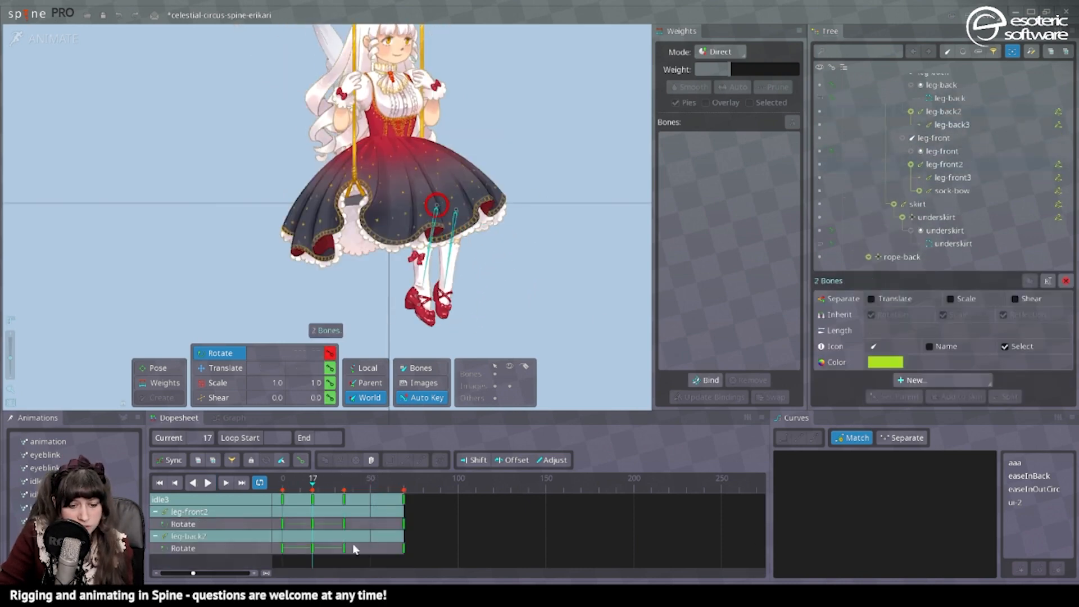
Apply Bezier curves to the rotate keys of leg-front2 and leg-back2 and offset leg-back2's keys by 13 frames.
left_click_drag(446, 567, 280, 494)
left_click(420, 460)
left_click(208, 484)
left_click(512, 460)
left_click_drag(344, 550, 367, 555)
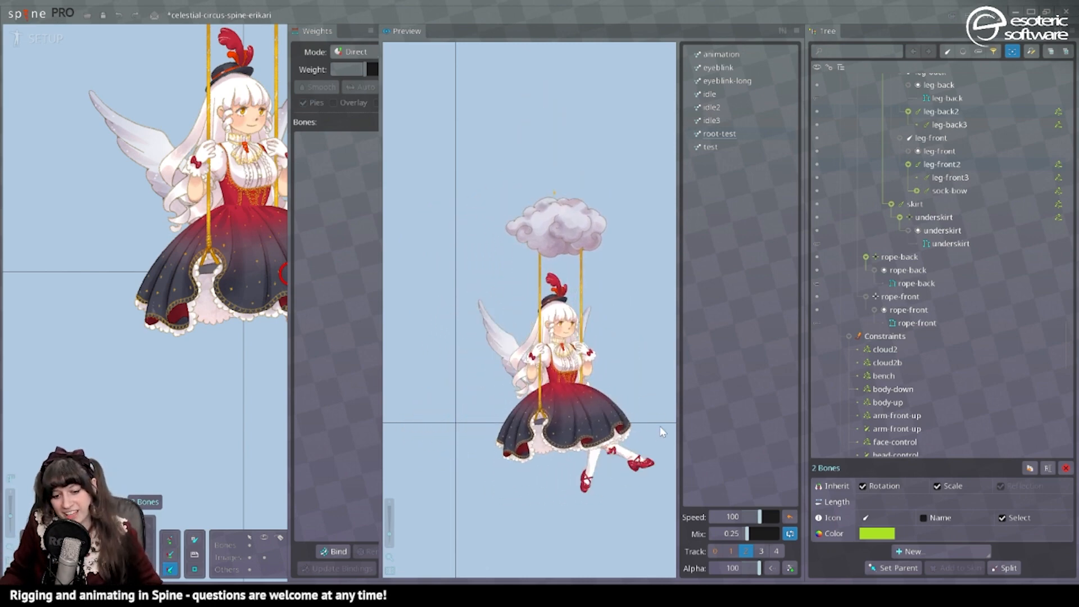
left_click(56, 37)
left_click(208, 482)
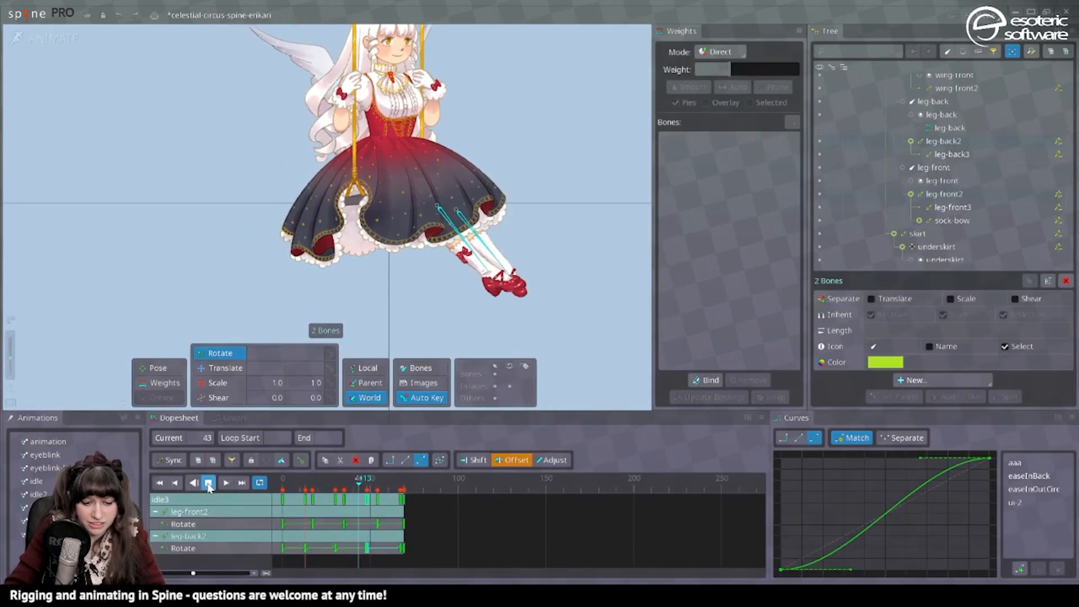
Apply Bezier curves to all rotate keys of both leg bones in idle3 and offset leg-back2's keys by a few frames.
left_click(343, 499)
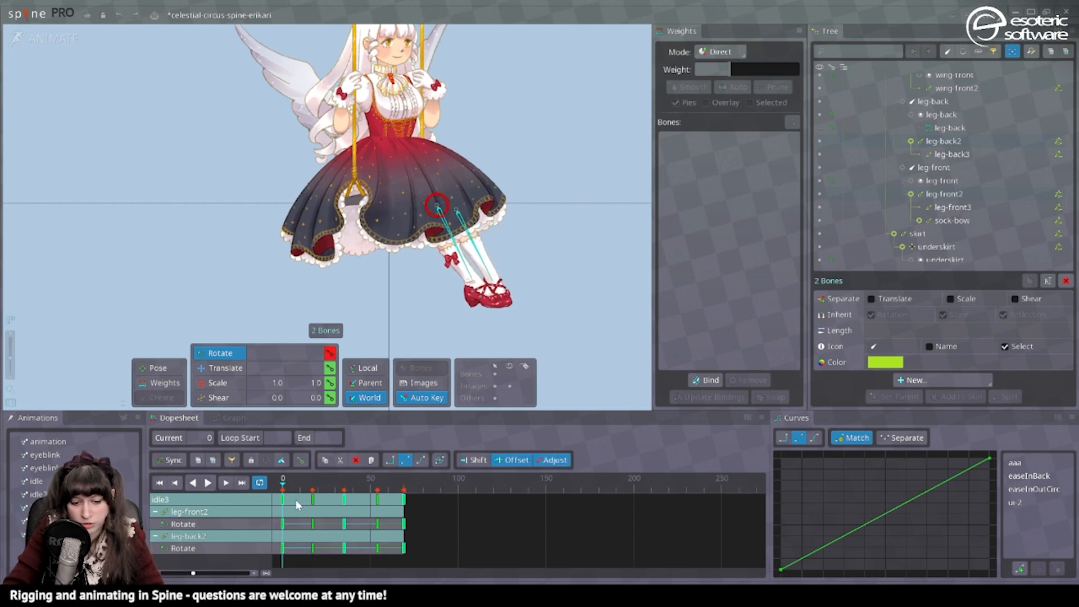
mouse_move(295, 500)
left_mouse_down()
mouse_move(317, 500)
mouse_move(282, 500)
left_mouse_up()
left_click_drag(436, 554, 219, 463)
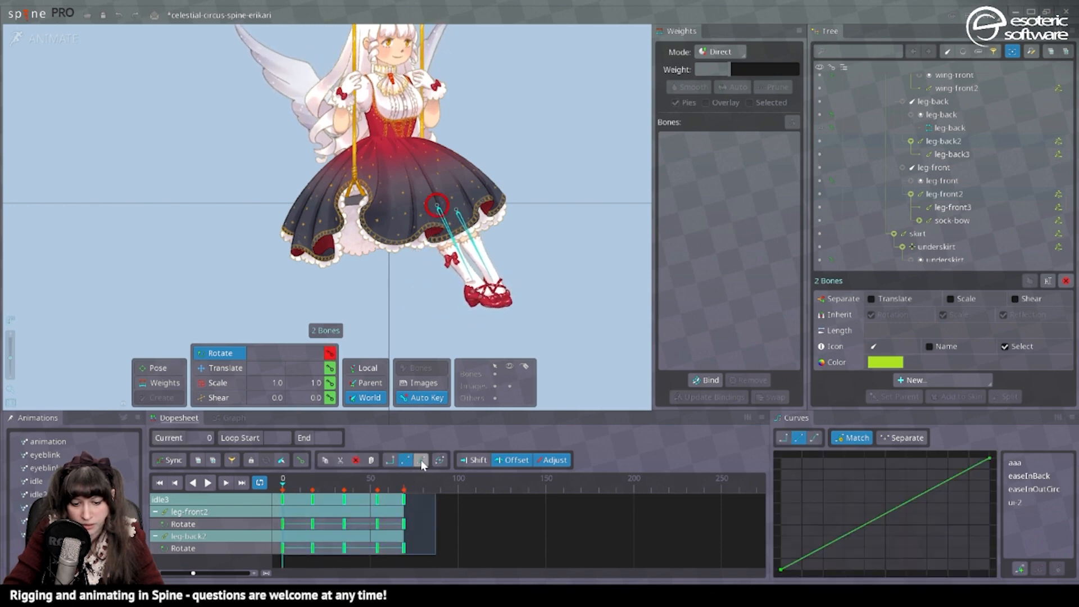
left_click_drag(313, 548, 324, 555)
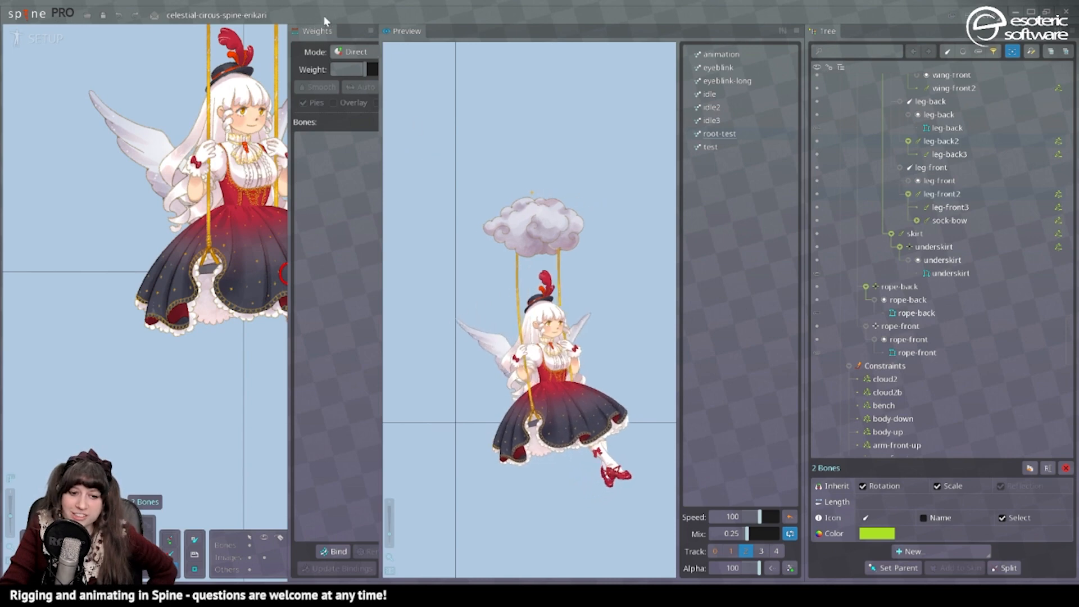
Close the Weights view and widen the Preview view for watching the animations.
left_click(371, 31)
left_click(295, 66)
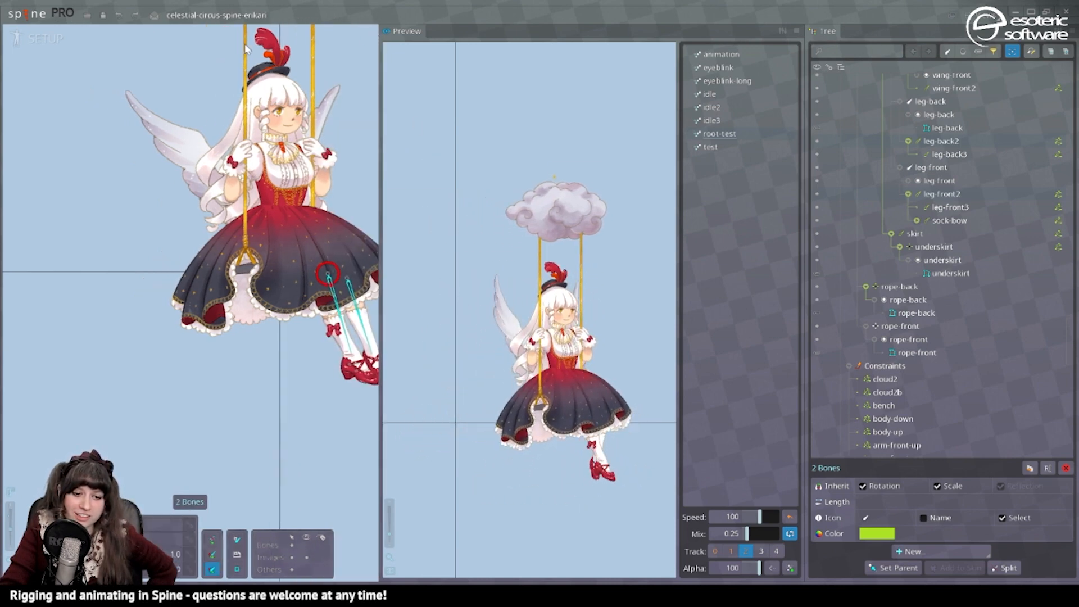
left_click_drag(381, 149, 208, 150)
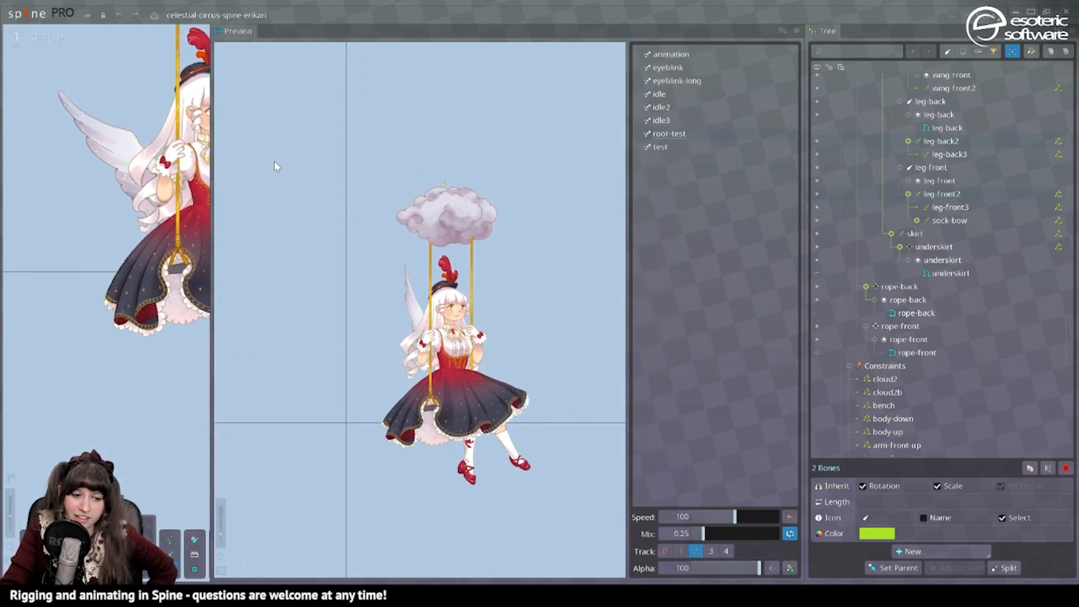